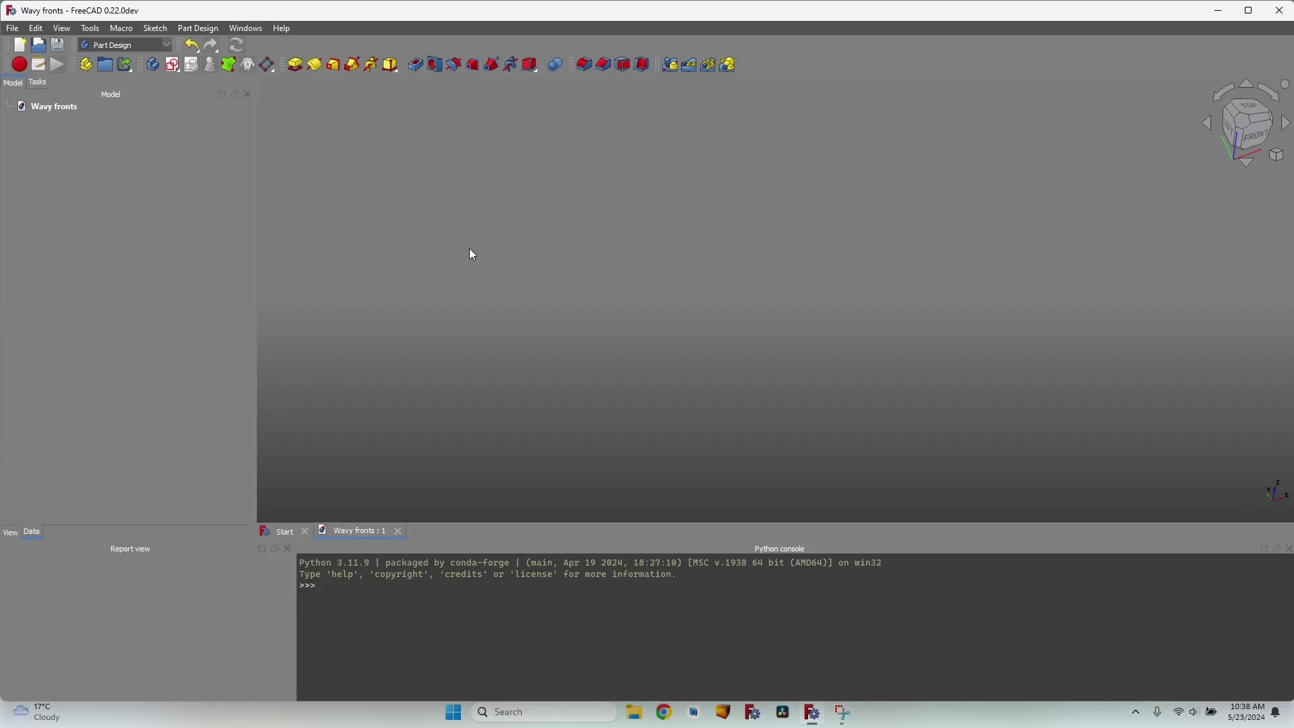
Switch to the Spreadsheet workbench and create a new spreadsheet in the Wavy fronts document
click(124, 45)
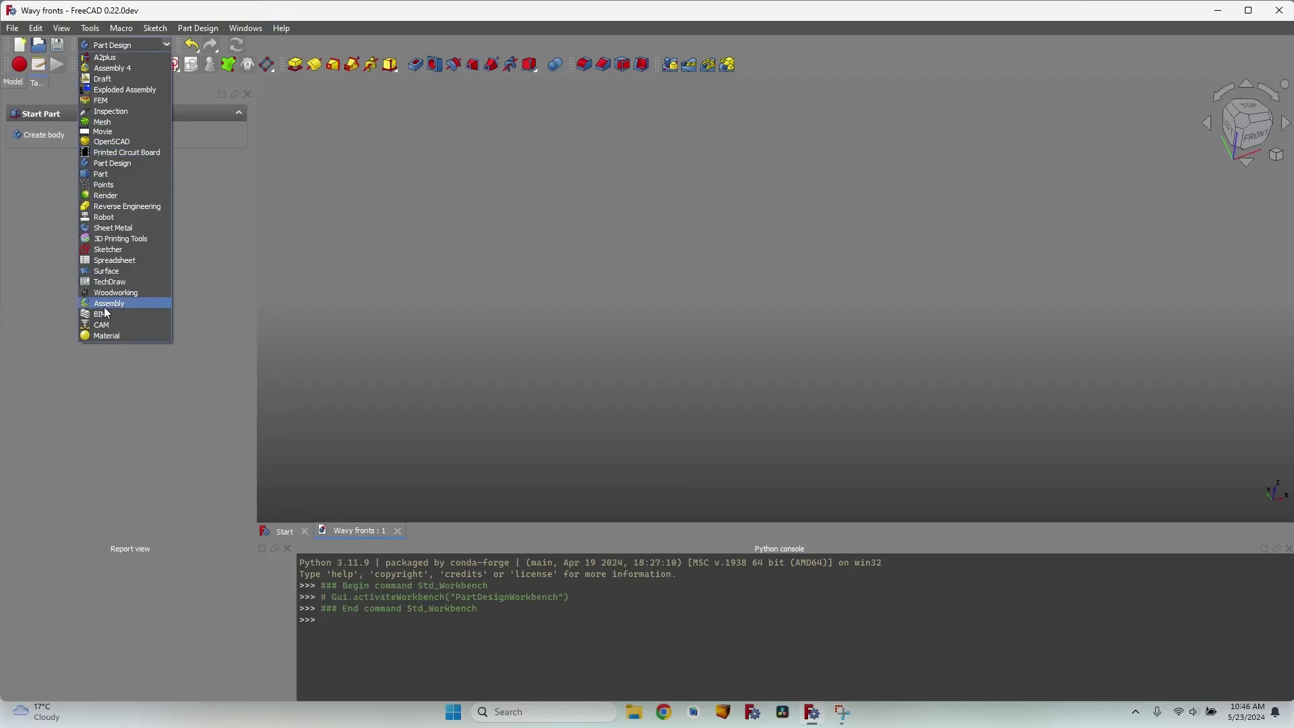
click(137, 256)
click(154, 64)
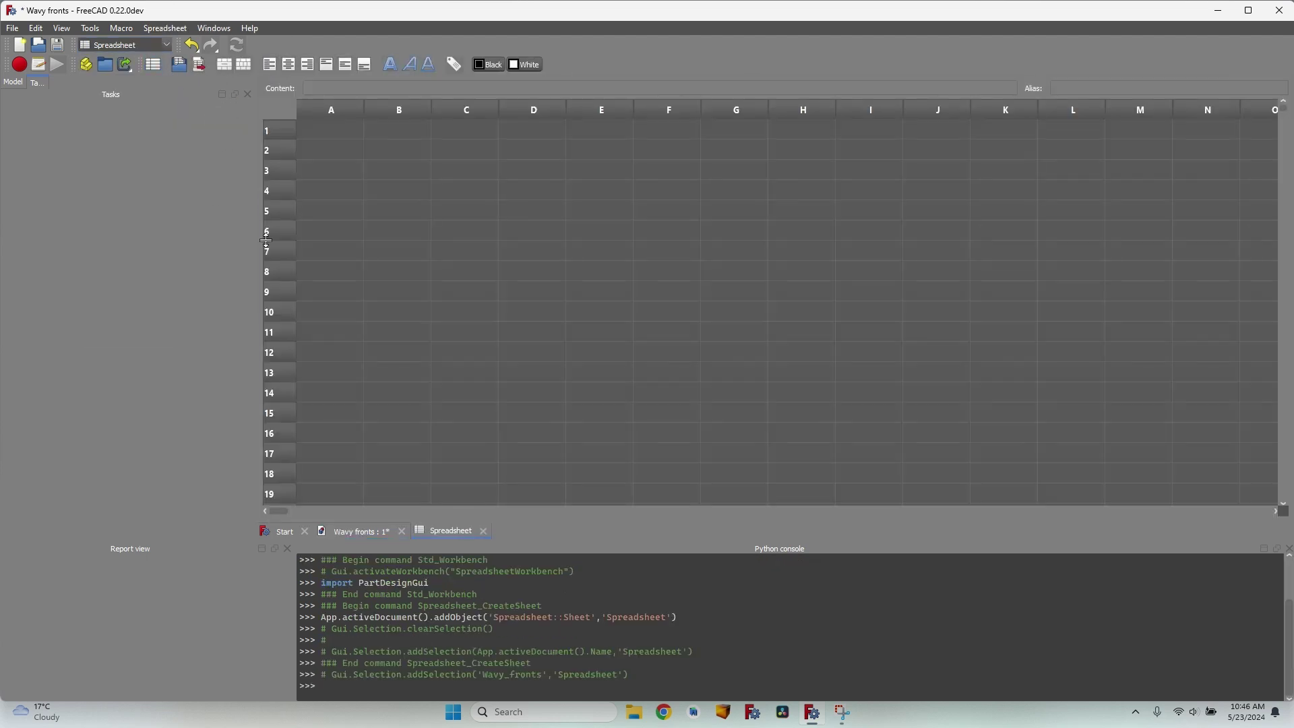
Enter the labels Board width, Board length and Board thickness in cells C6 to C8
click(470, 236)
ctrl+click(833, 330)
text(Board width)
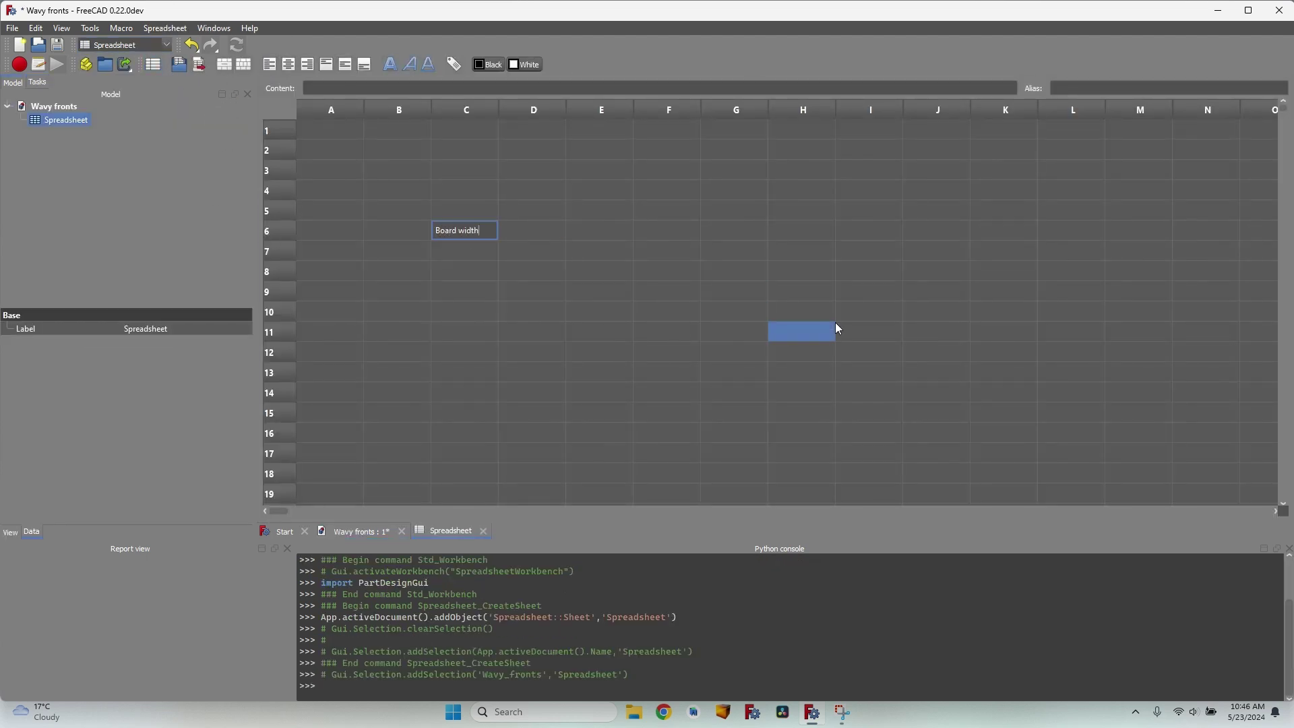
key(Return)
text(Board length)
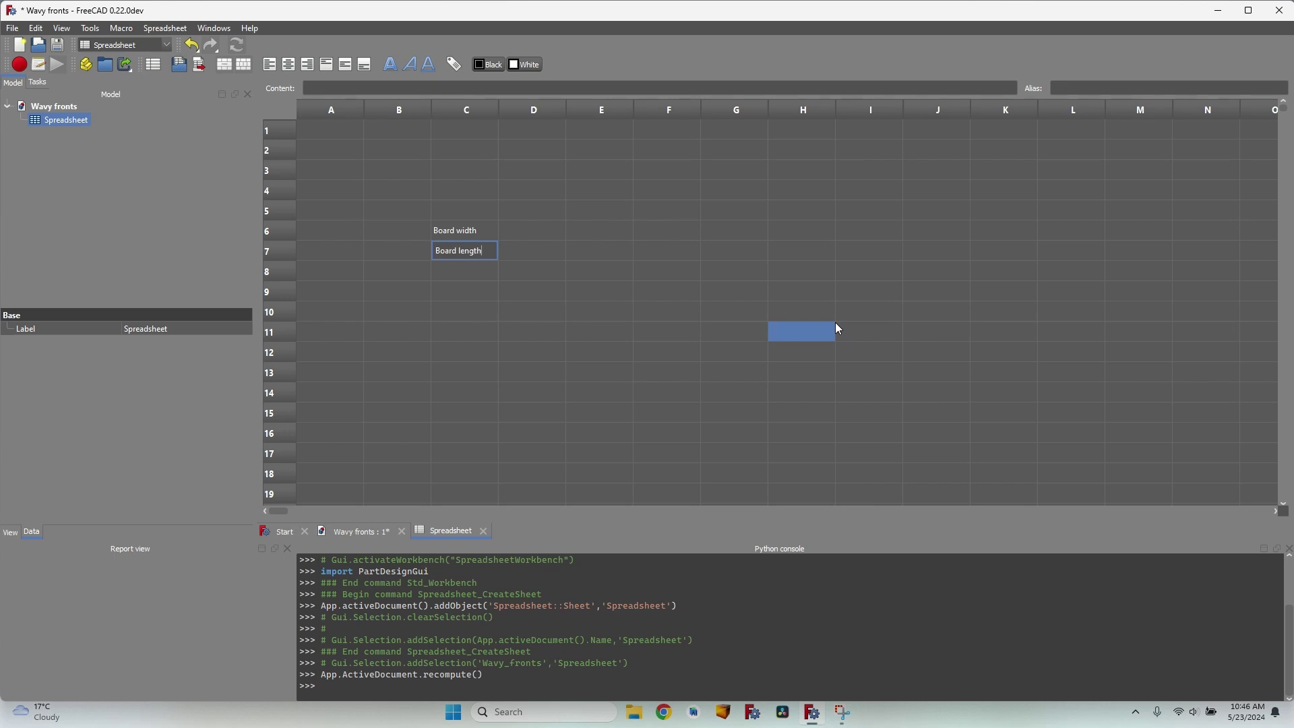
key(Return)
text(Board thickness)
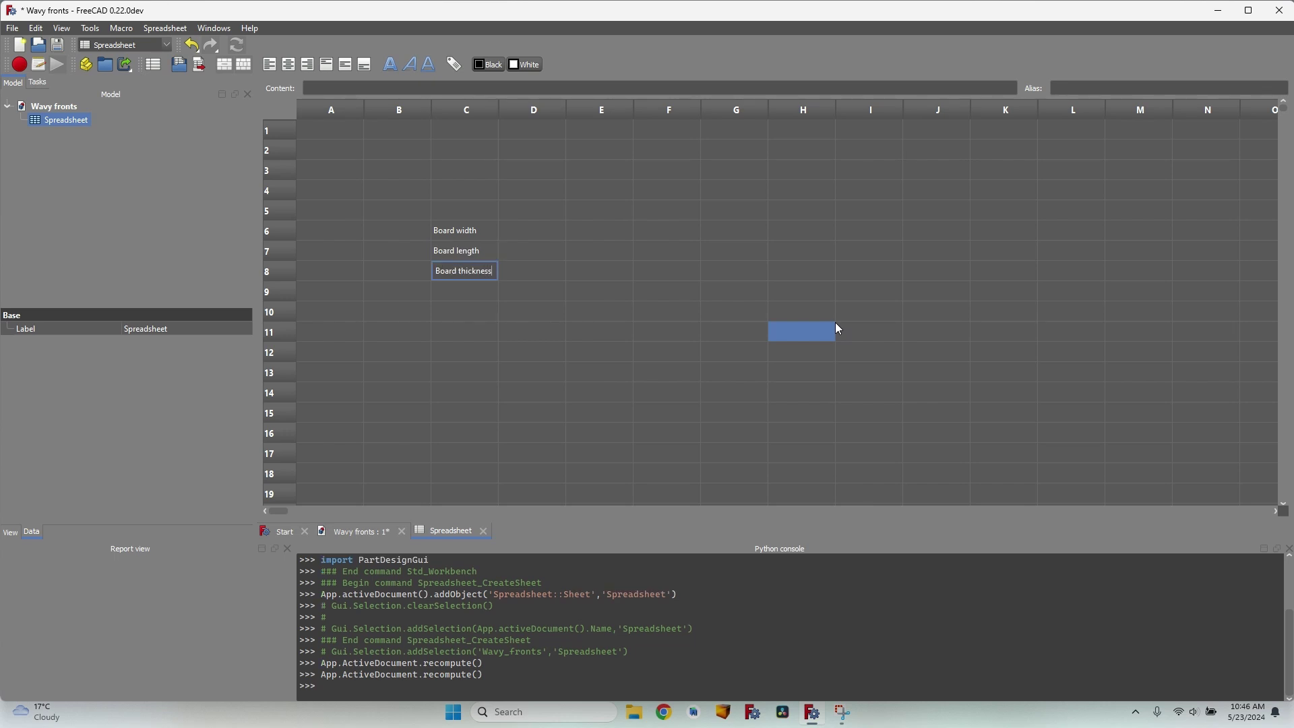
key(Return)
Leave row 9 empty and enter the labels Bit height and Bit diameter in cells C10 and C11
key(Return)
text(Bit height)
key(Return)
text(Bit diameter)
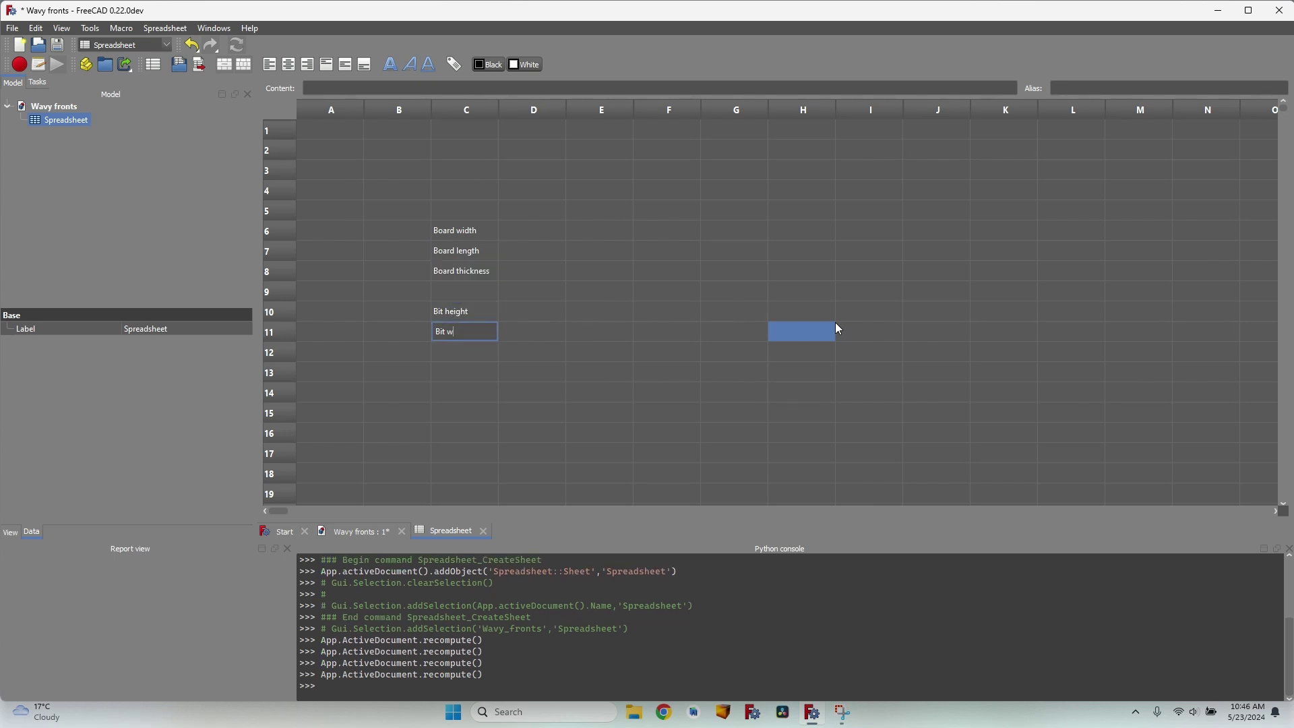
Enter 600 for board width, 200 for board length and 18 for board thickness in cells D6 to D8
click(533, 230)
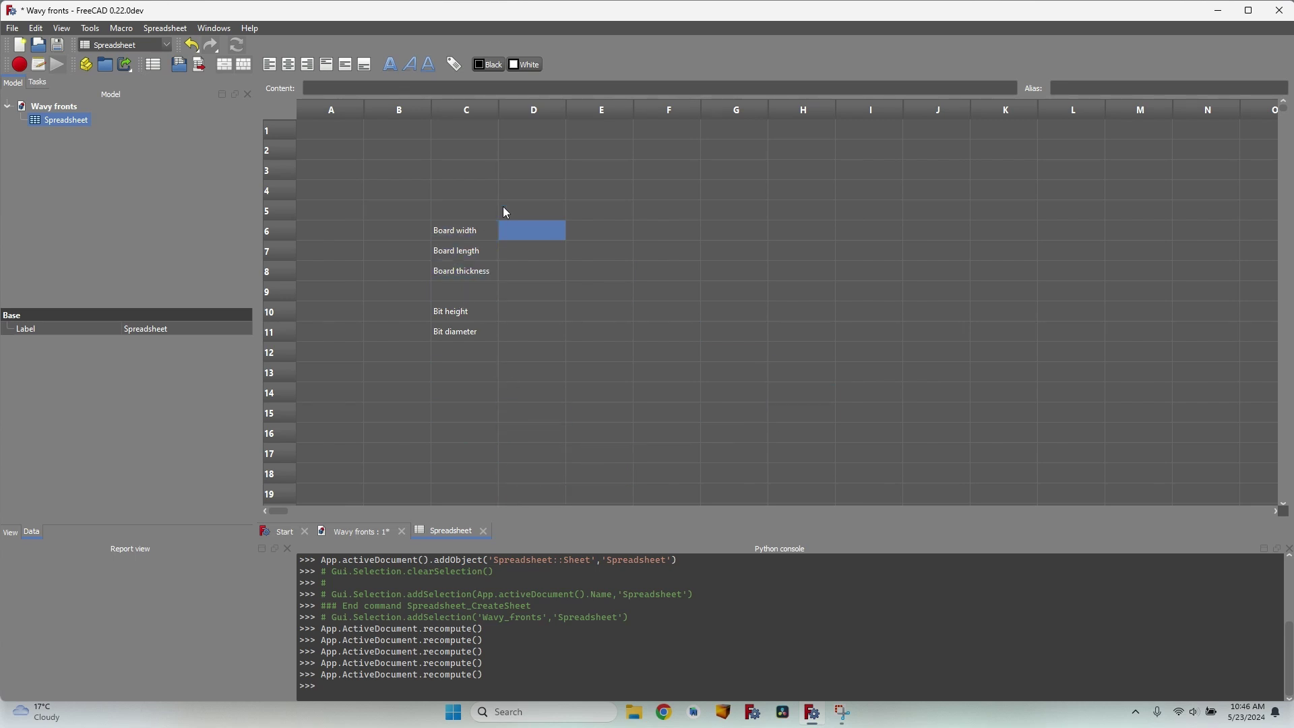
text(600)
key(Tab)
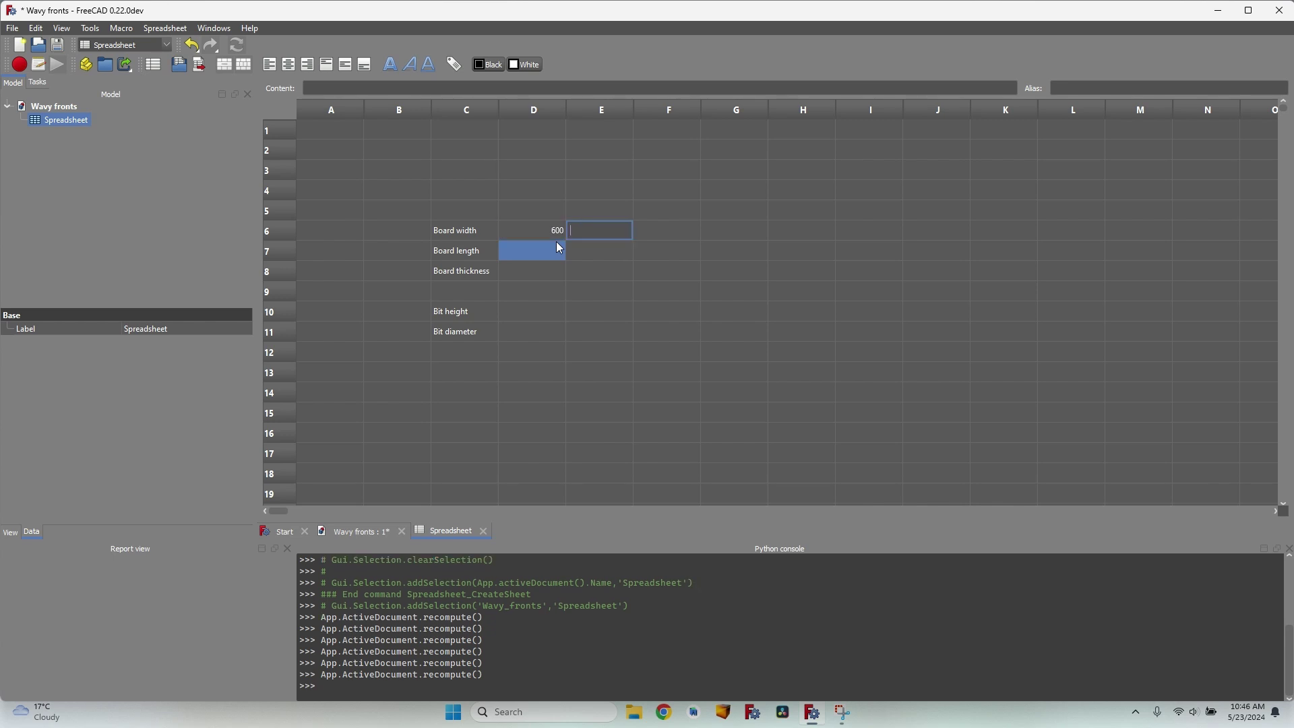
click(558, 248)
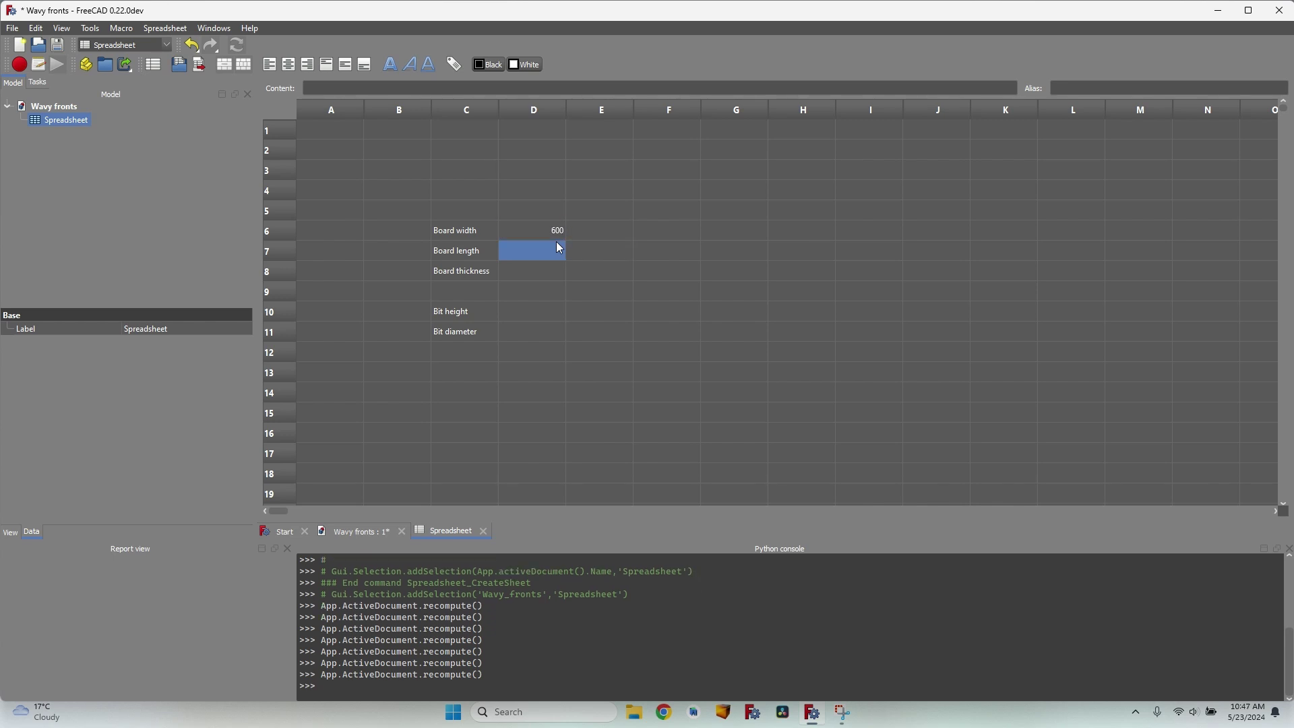
text(200)
key(Return)
text(18)
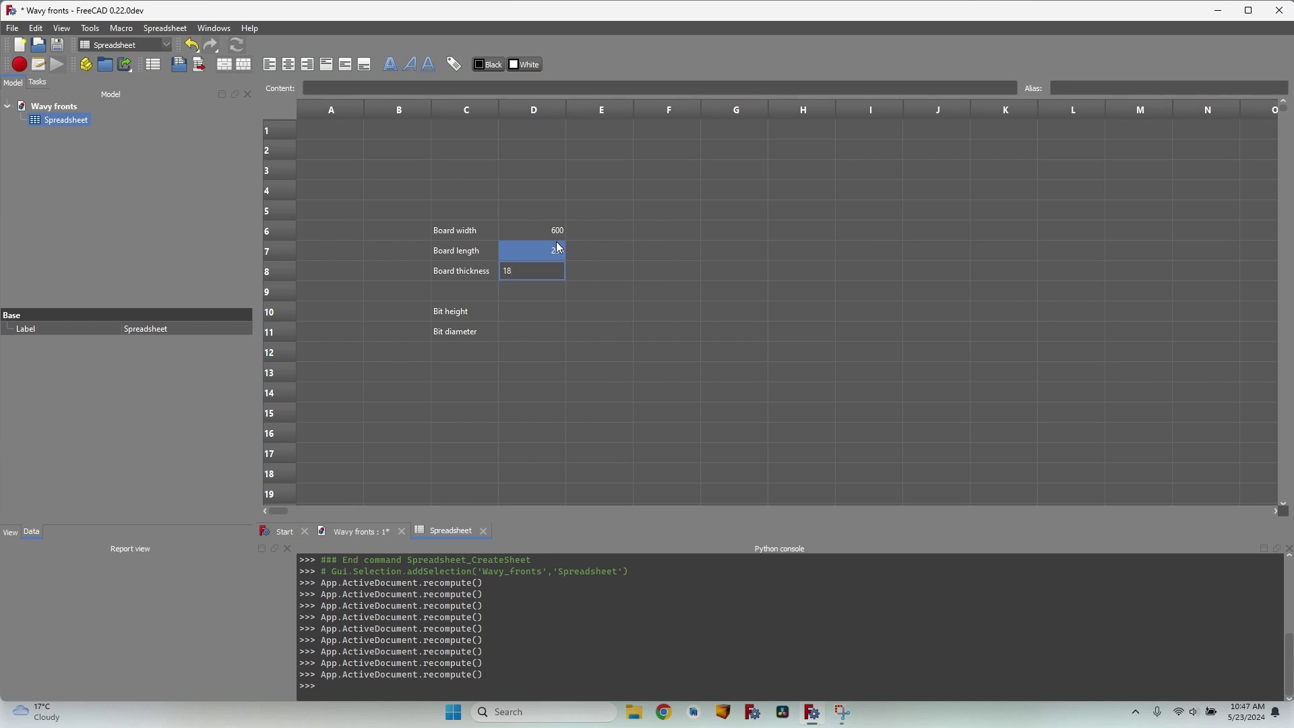
key(Return)
Enter 12.70 for bit height in D10 and 19.05 for bit diameter in D11
key(Return)
text(12)
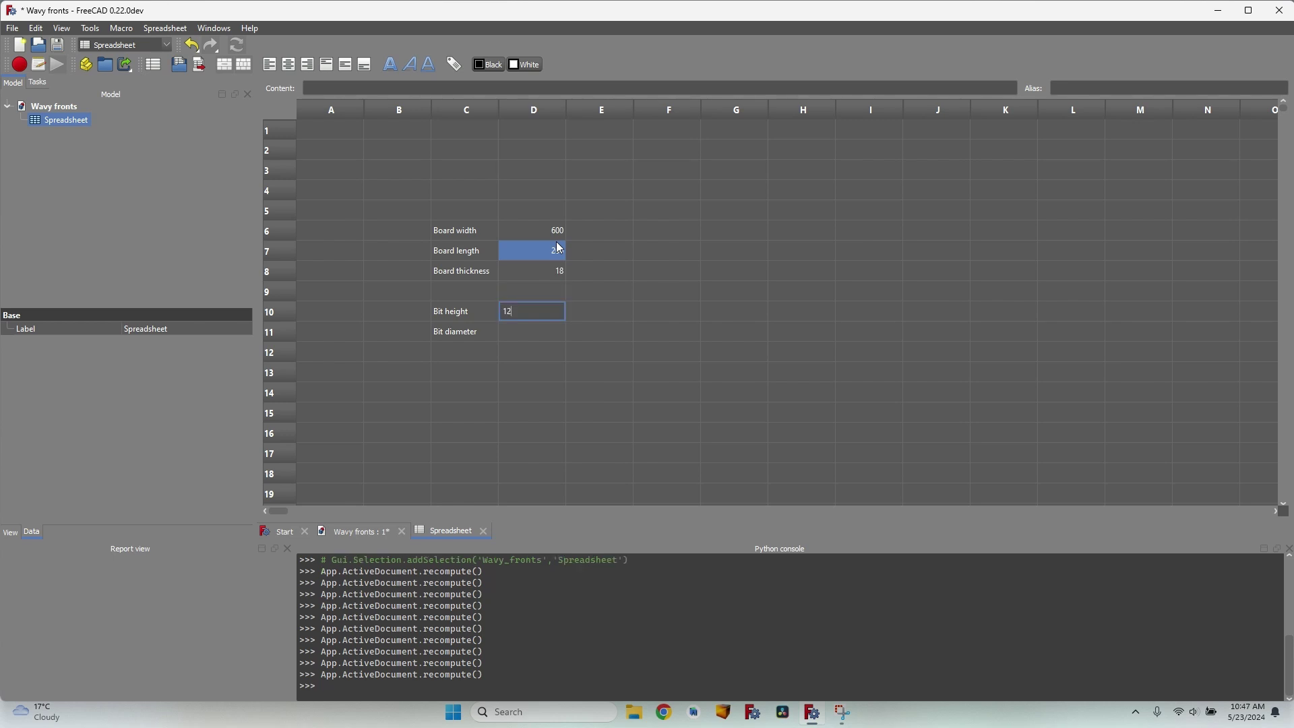
text(.70)
key(Return)
text(1)
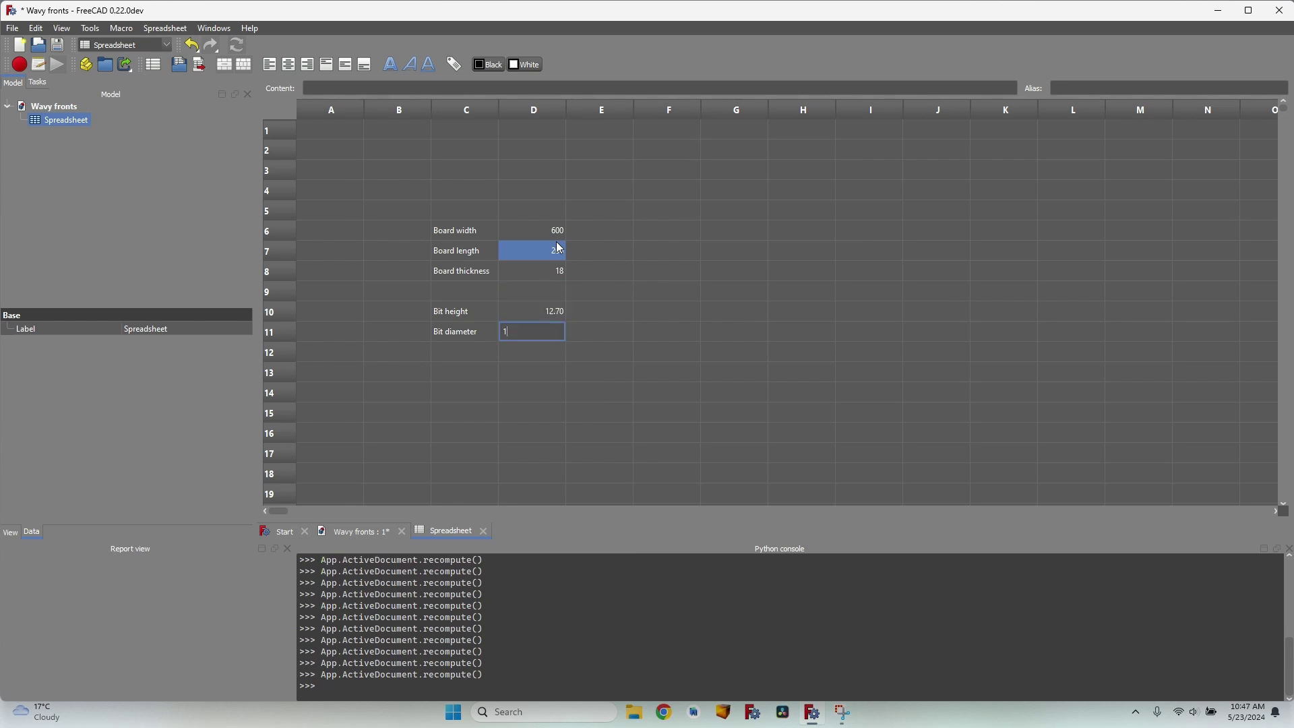
text(9.05)
key(Return)
drag(537, 309, 553, 337)
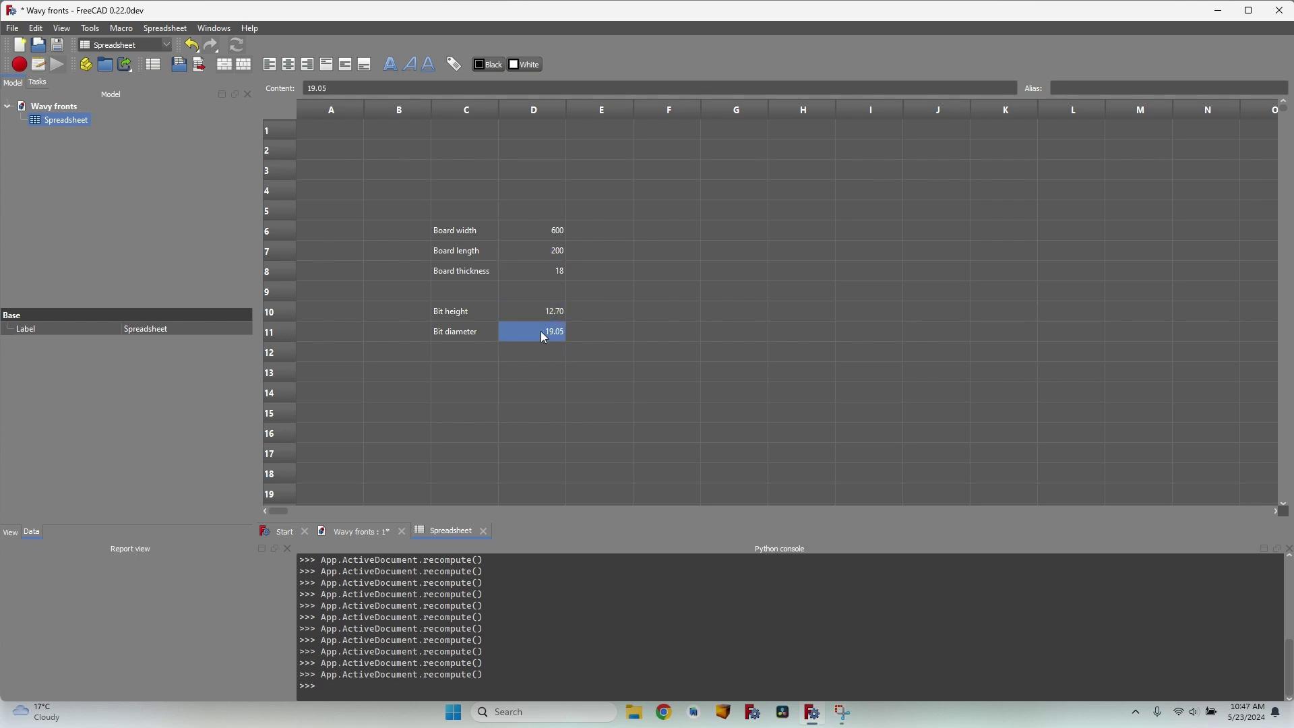
Switch to the Part Design workbench, create a body and start a new sketch on its XY-plane
click(124, 45)
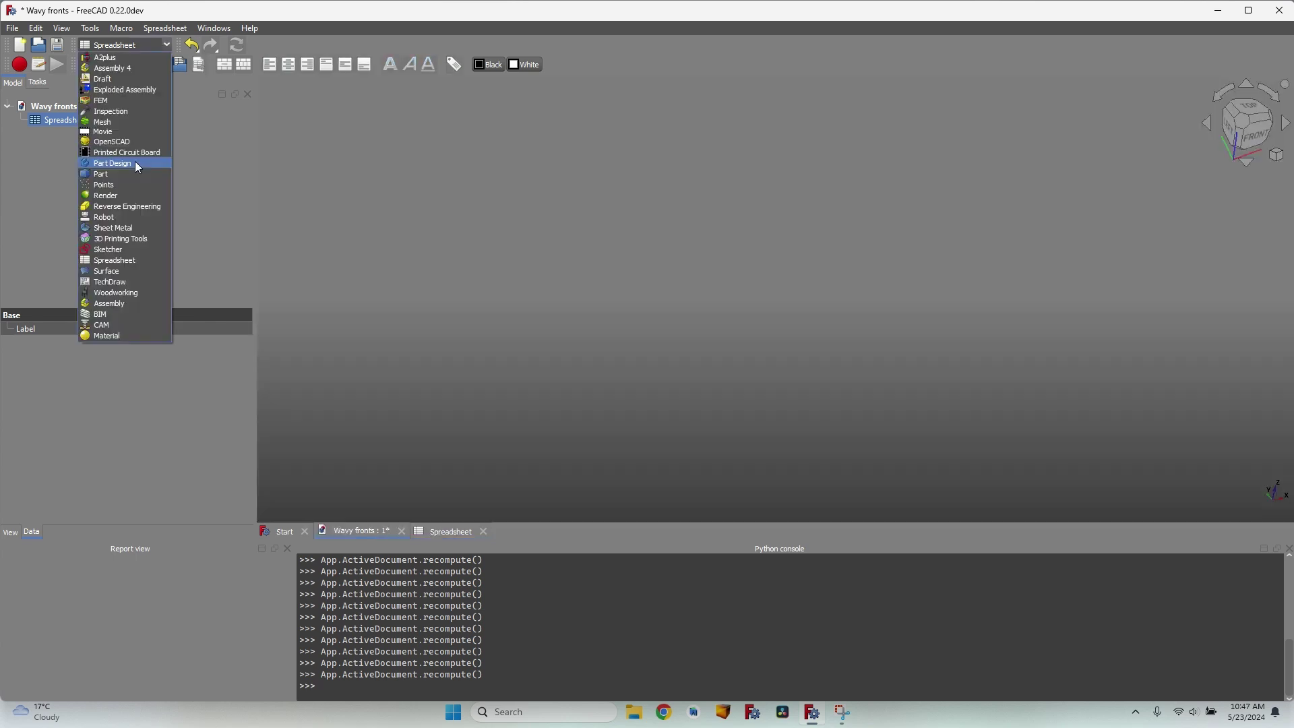
click(135, 160)
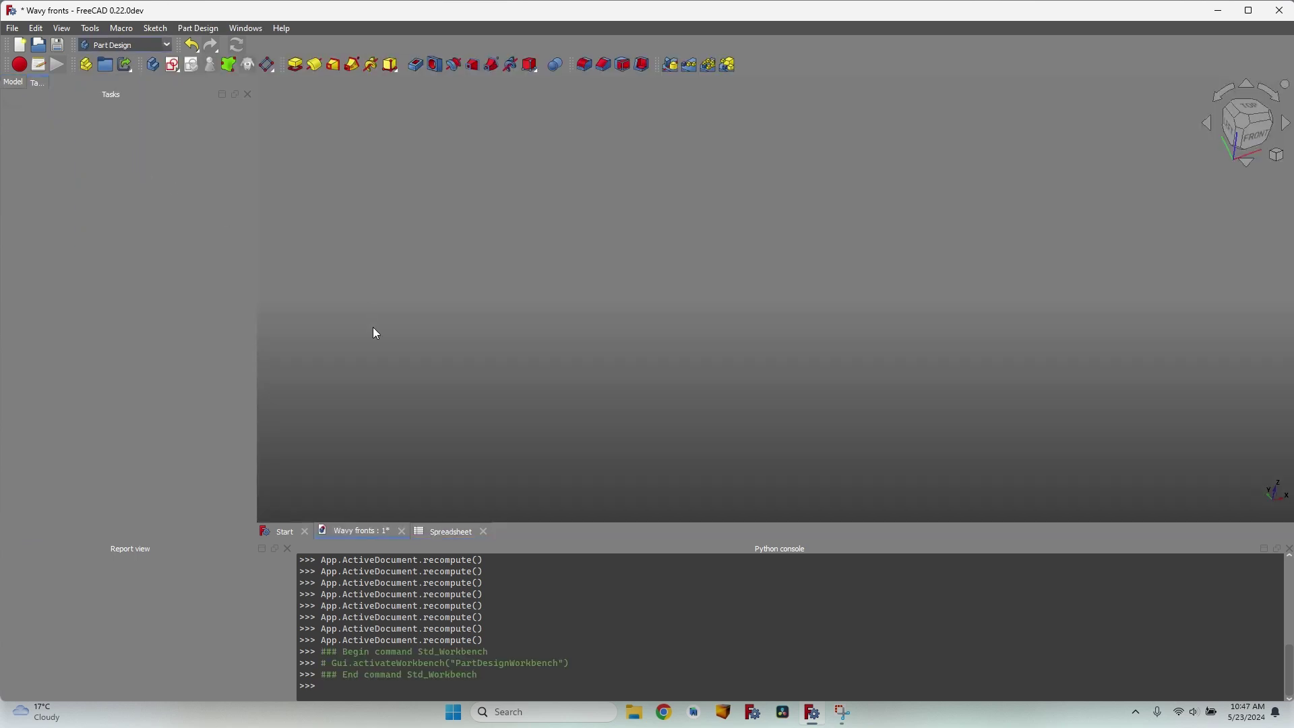
click(152, 66)
click(58, 137)
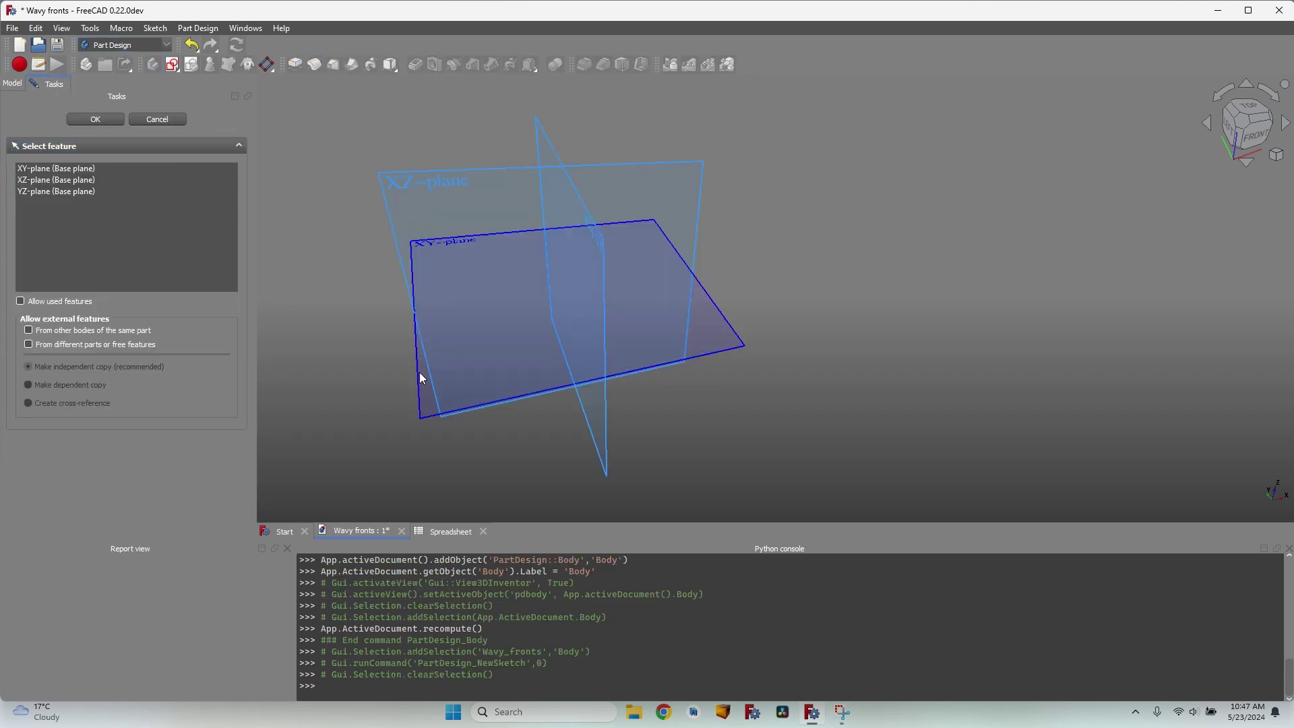
click(418, 399)
Draw a rectangle about 161 mm wide with its lower-left corner on the sketch origin
click(237, 66)
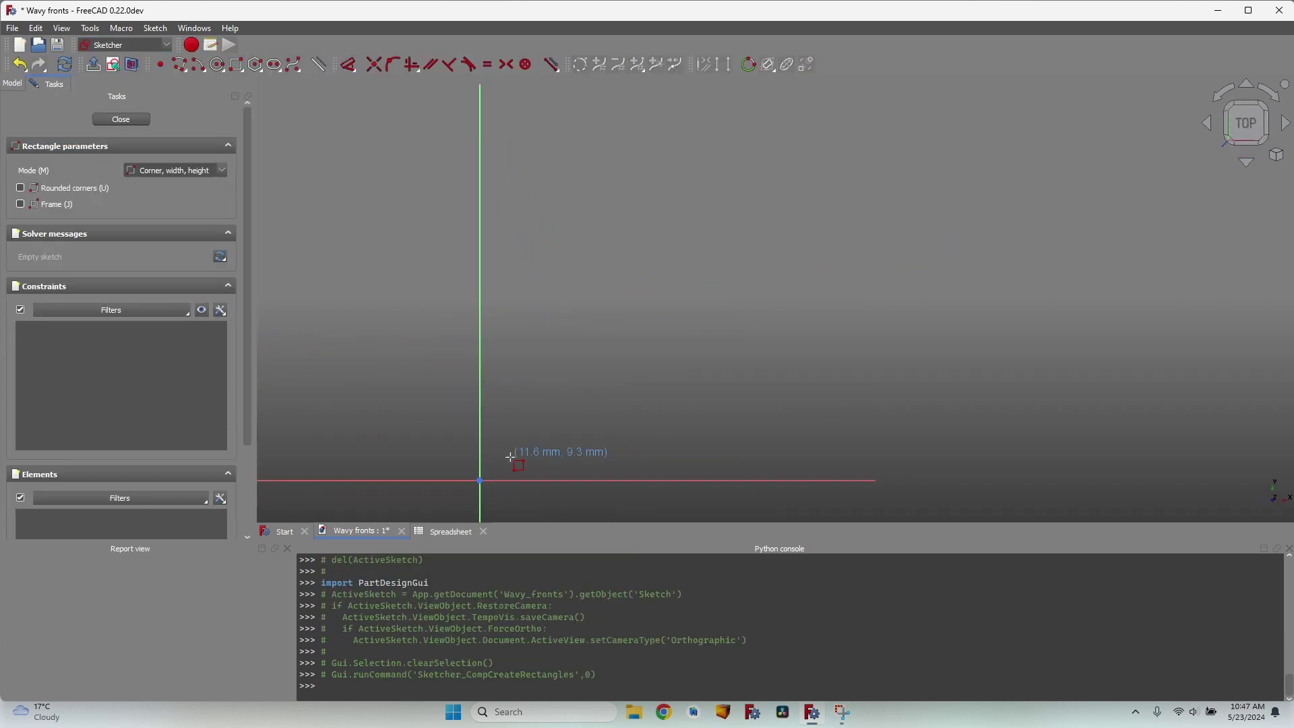
click(480, 480)
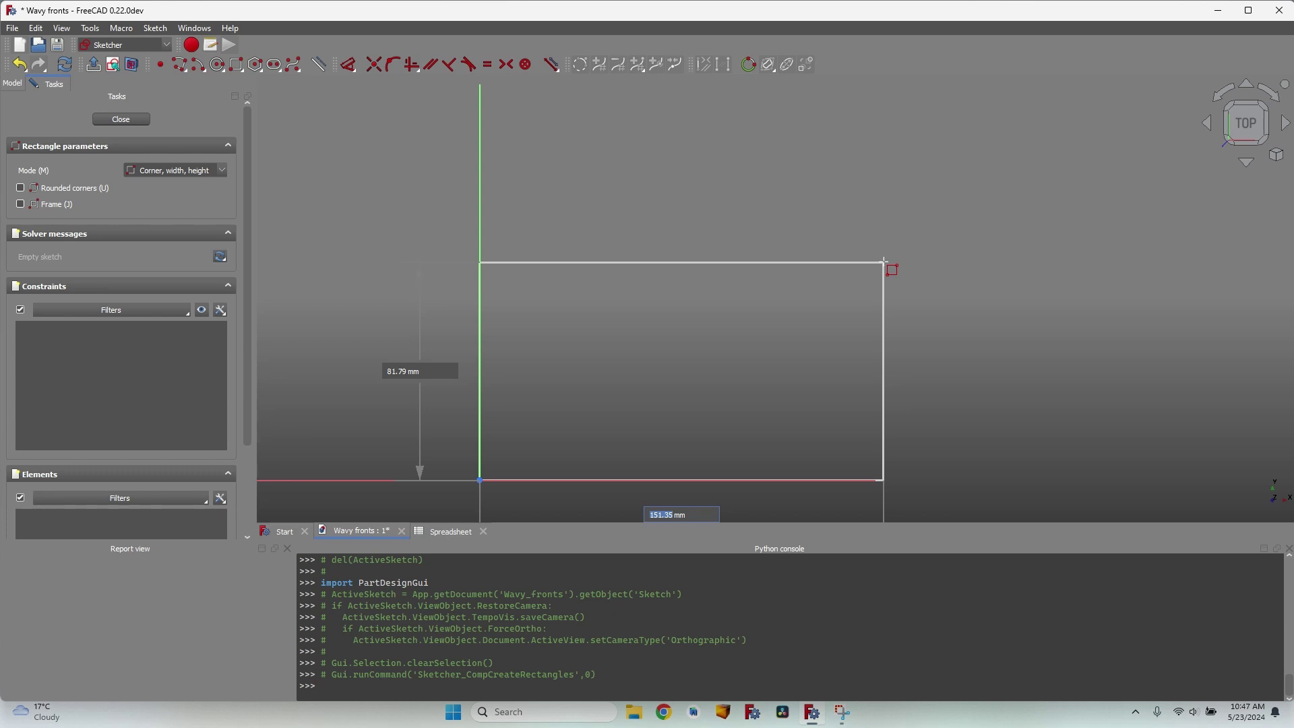
click(910, 202)
click(708, 482)
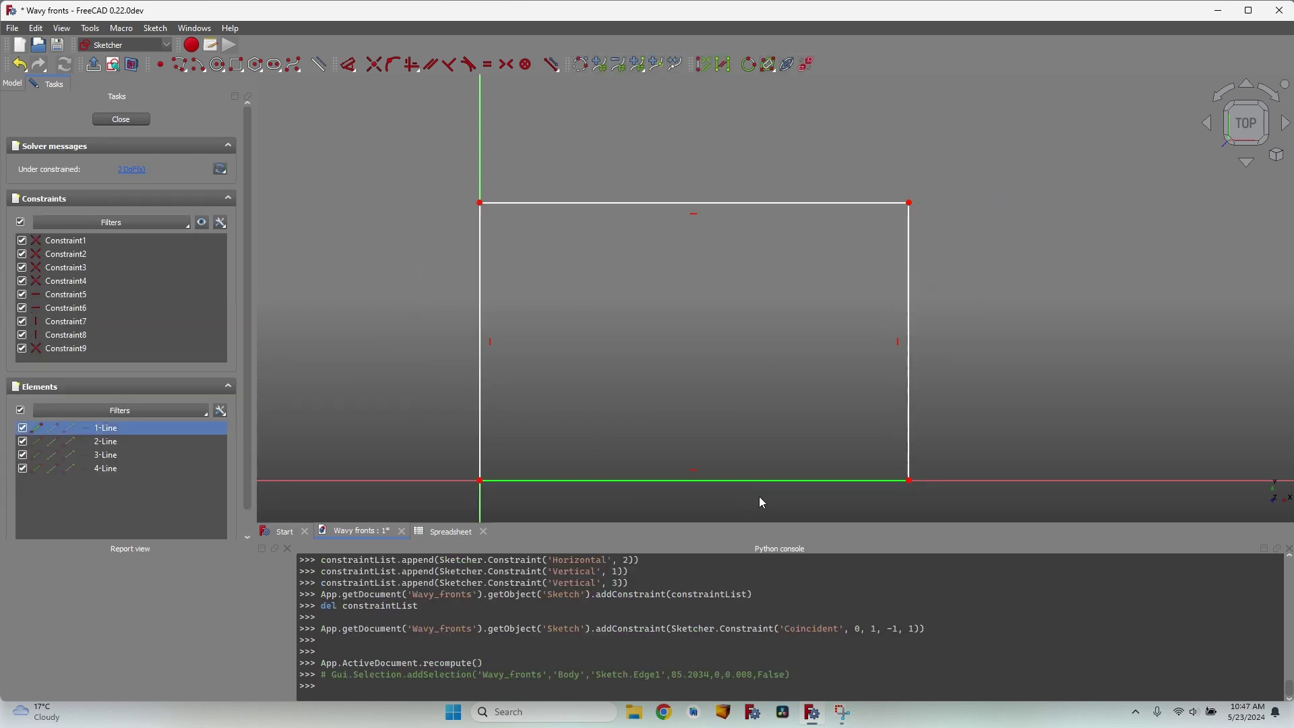
key(l)
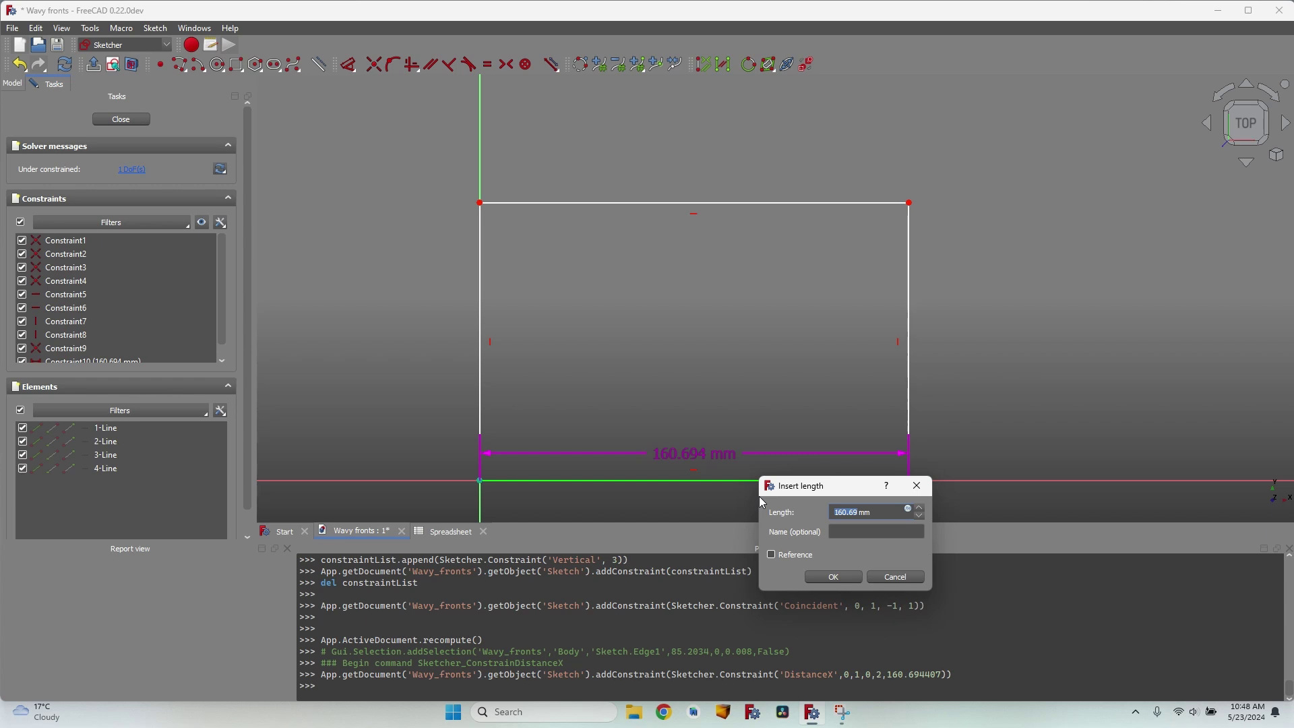
key(equal)
text(Spread)
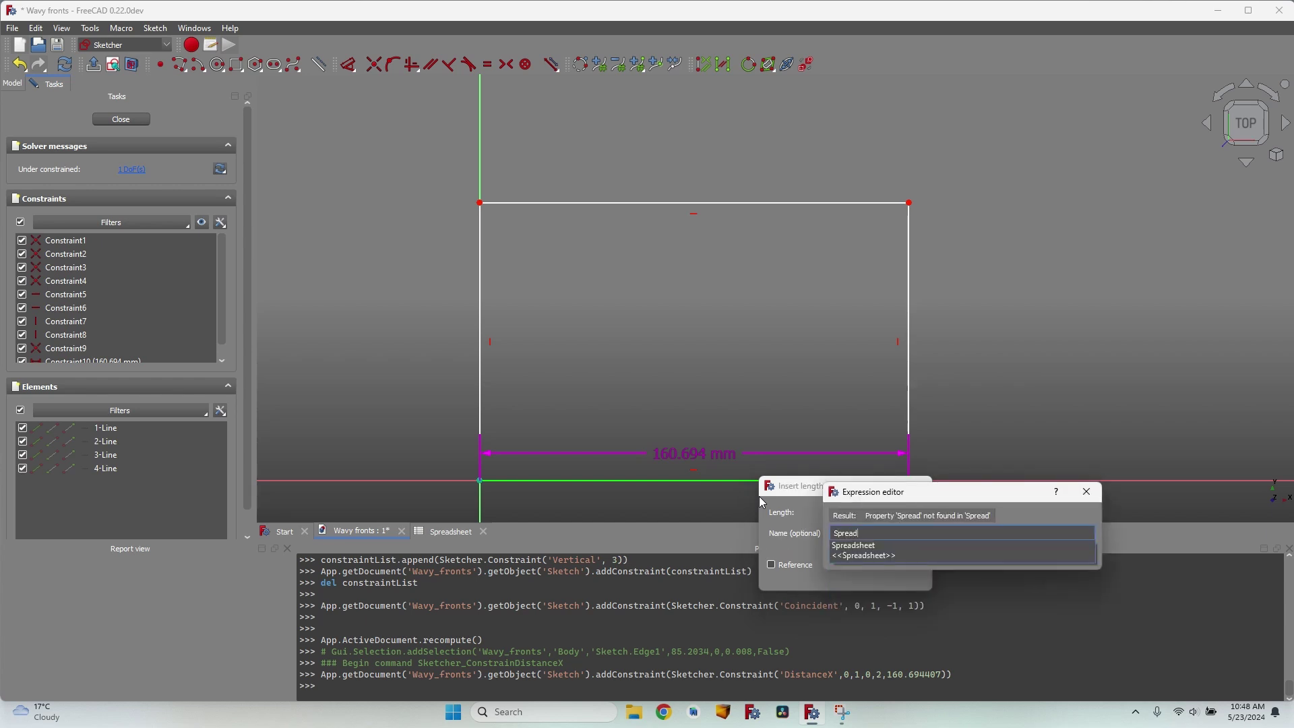
key(Down)
text(.hei)
key(Escape)
key(Escape)
key(Escape)
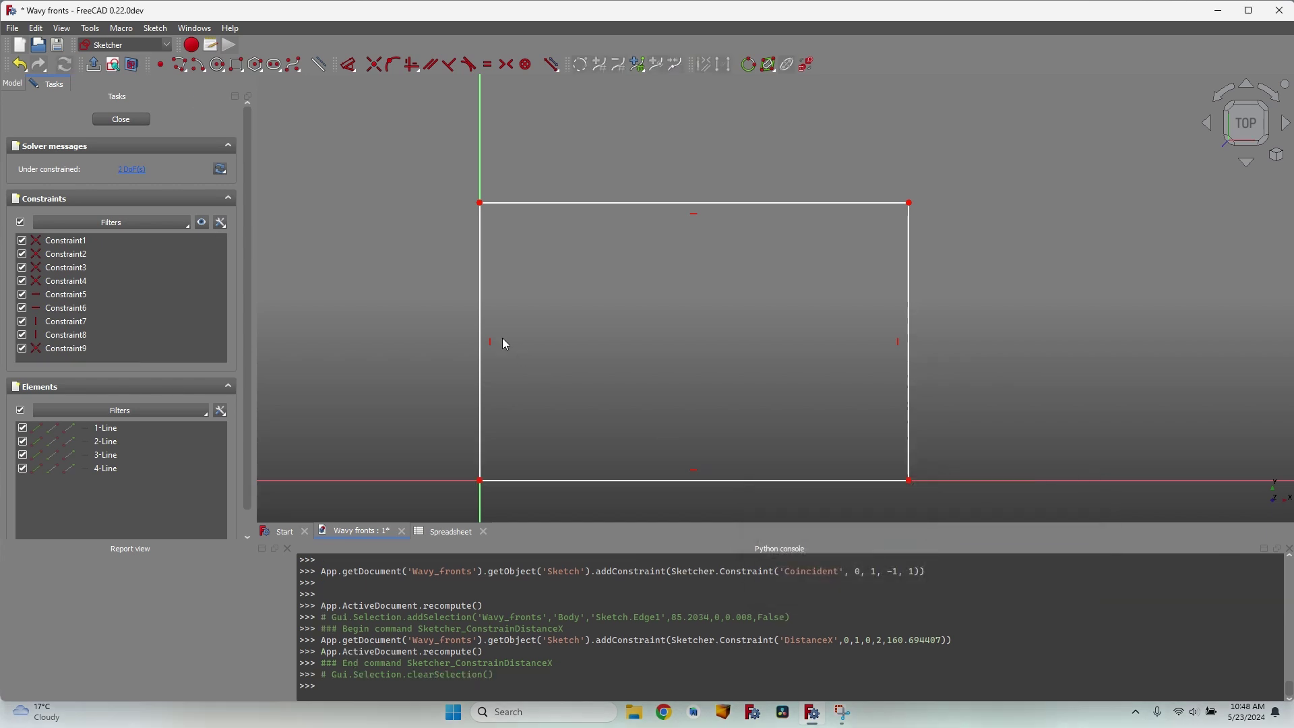
Exit the sketch and give spreadsheet cells D6 to D8 the aliases width, length and thickness
key(Escape)
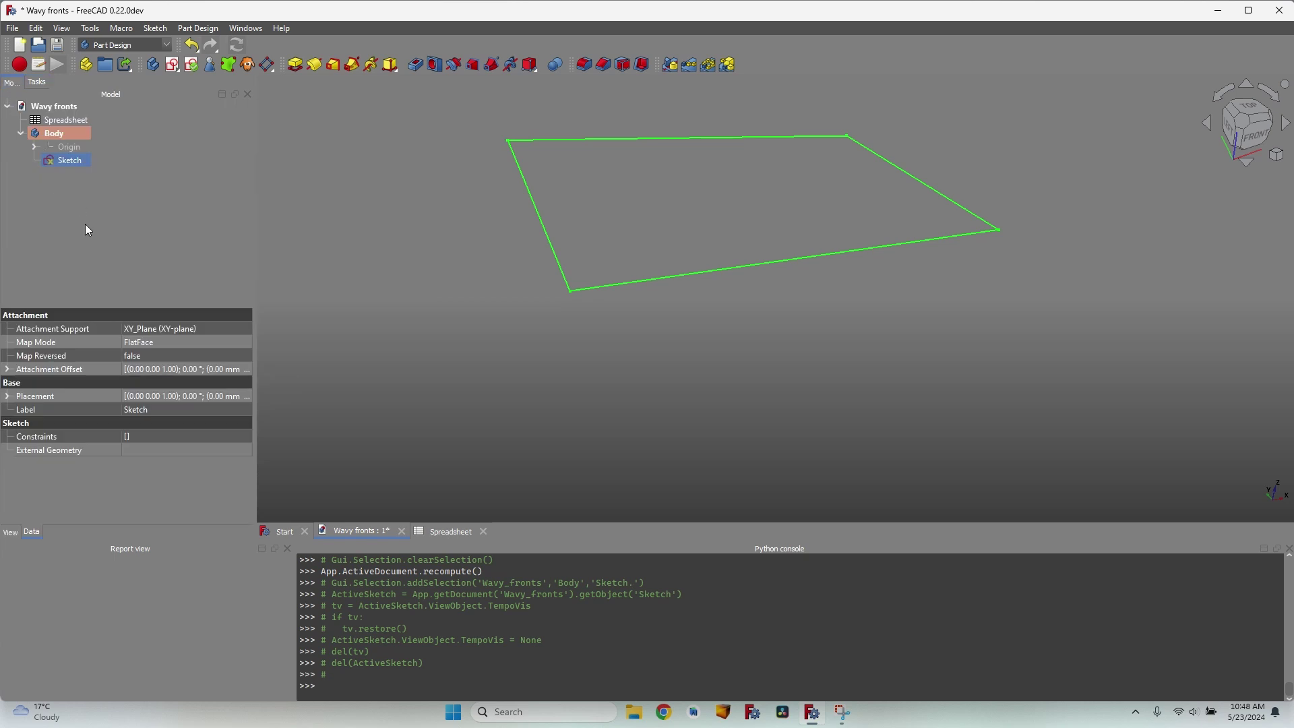
double_click(50, 118)
click(537, 231)
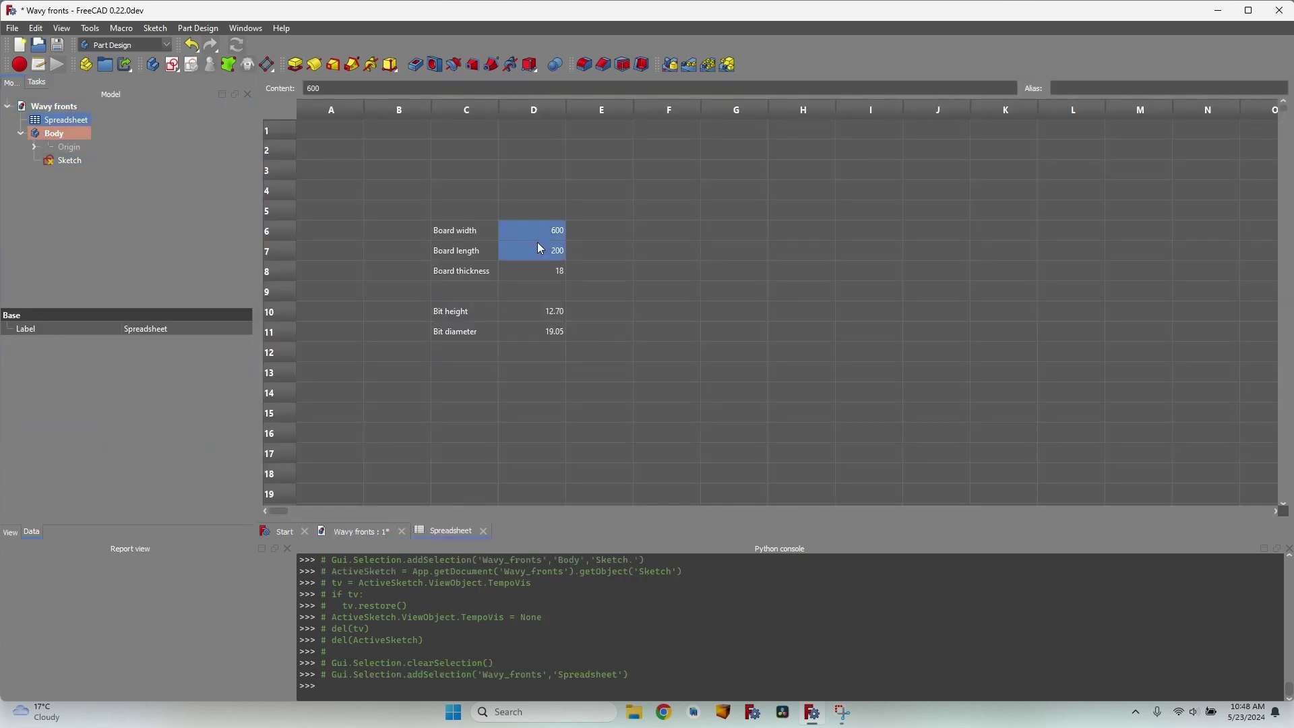
click(1103, 88)
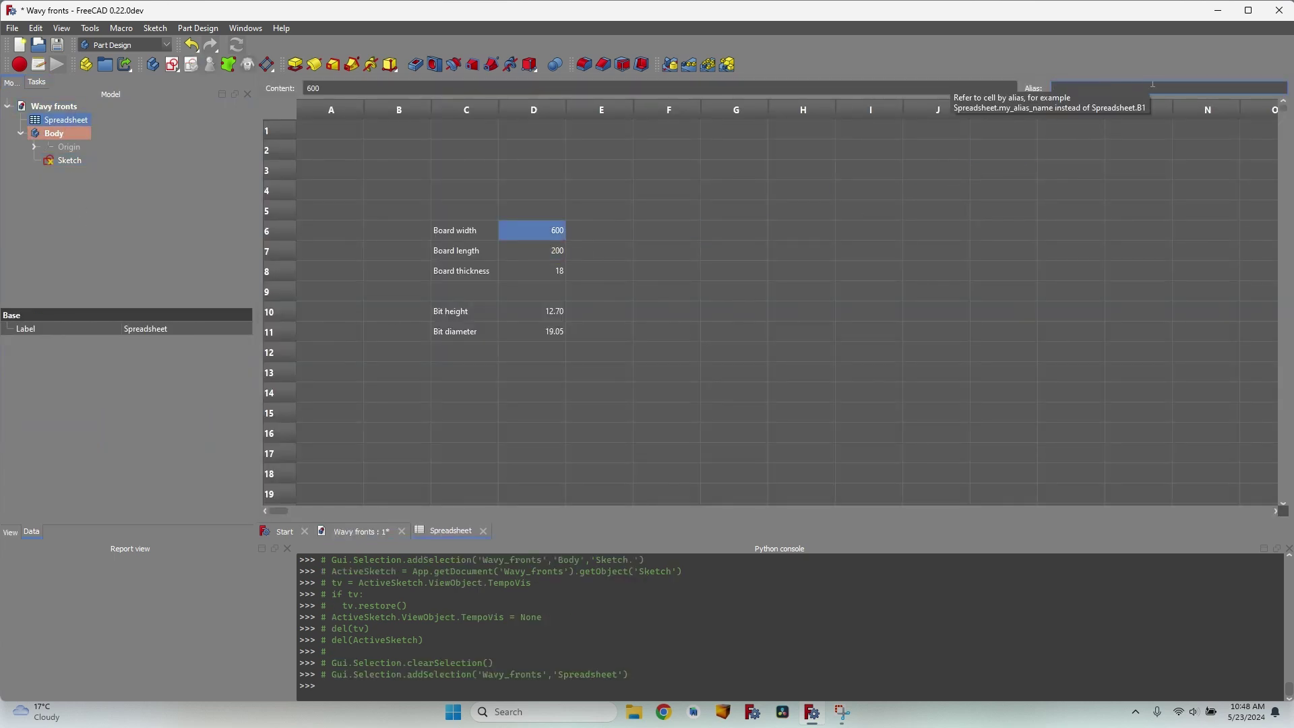
text(width)
key(Return)
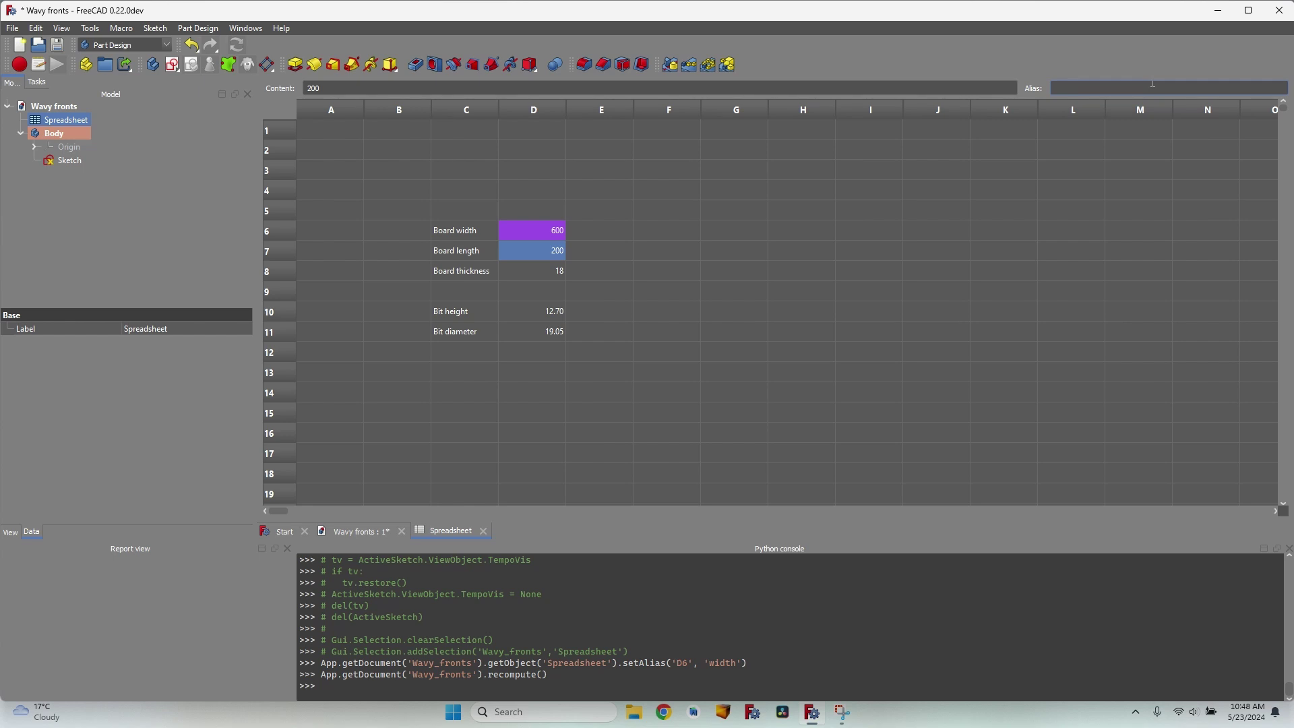
click(1153, 86)
text(length)
key(Return)
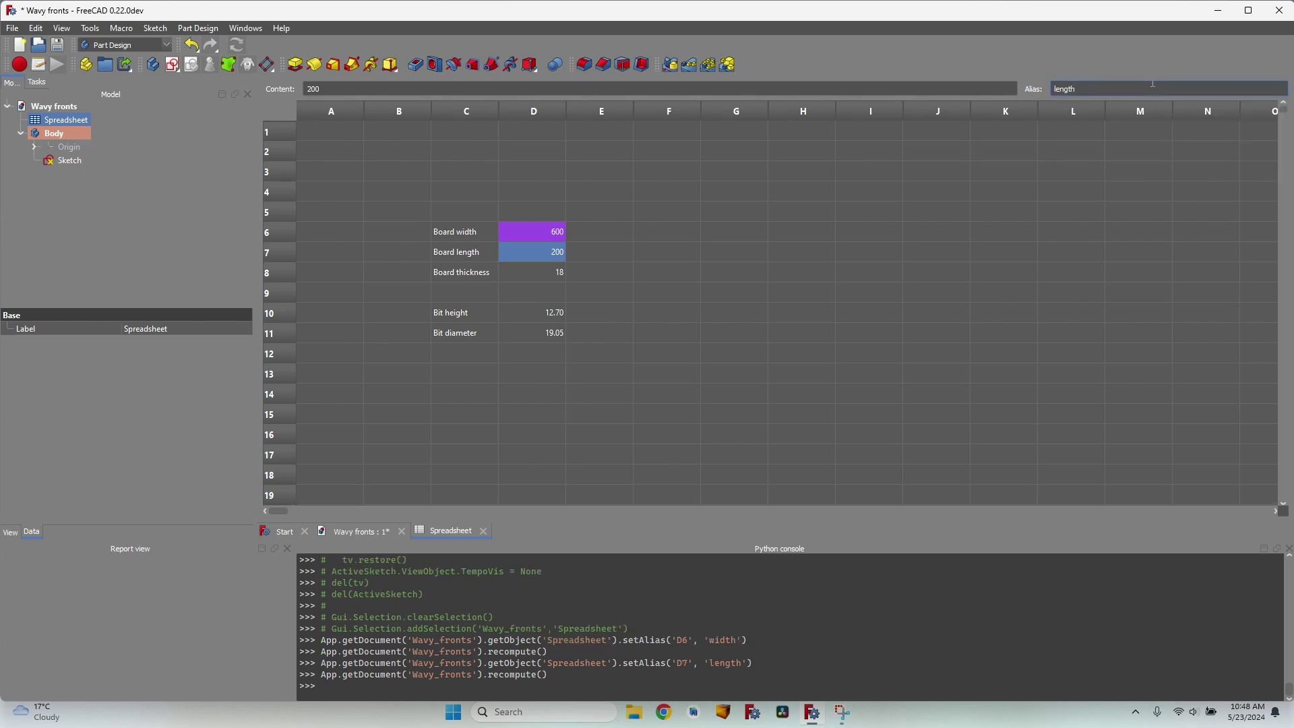
click(1153, 86)
text(thickness)
key(Return)
Assign the alias bit_height to cell D10 and bit_diameter to cell D11
key(Down)
click(1094, 84)
text(bit_height)
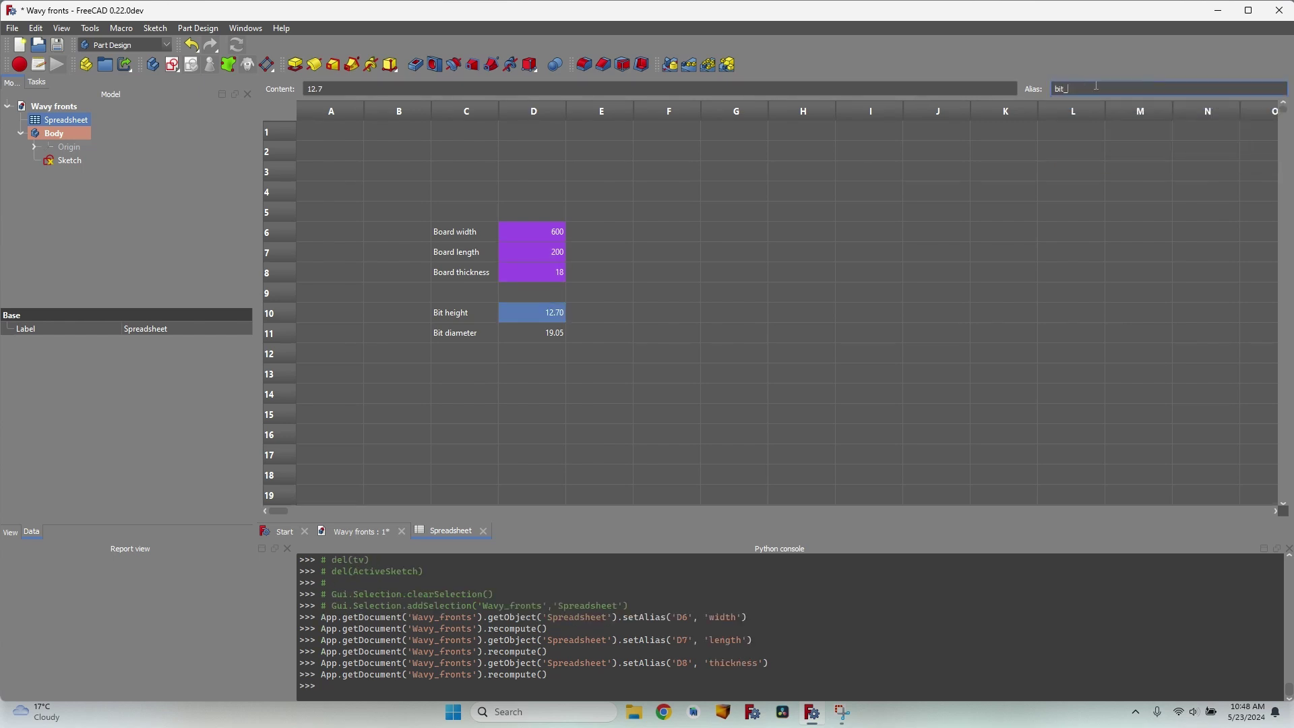
key(Return)
click(1095, 85)
text(bit_di)
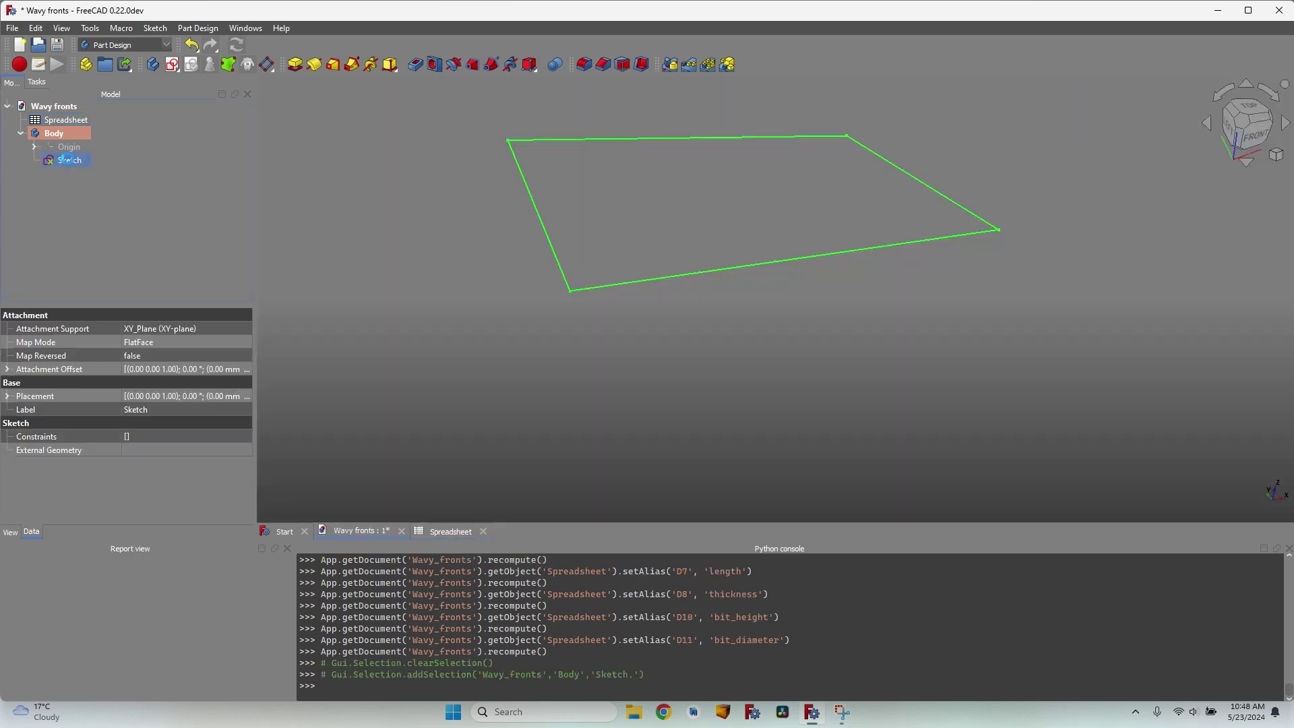
Reopen the rectangle sketch and constrain the lower edge's horizontal length with the expression Spreadsheet.length
click(685, 476)
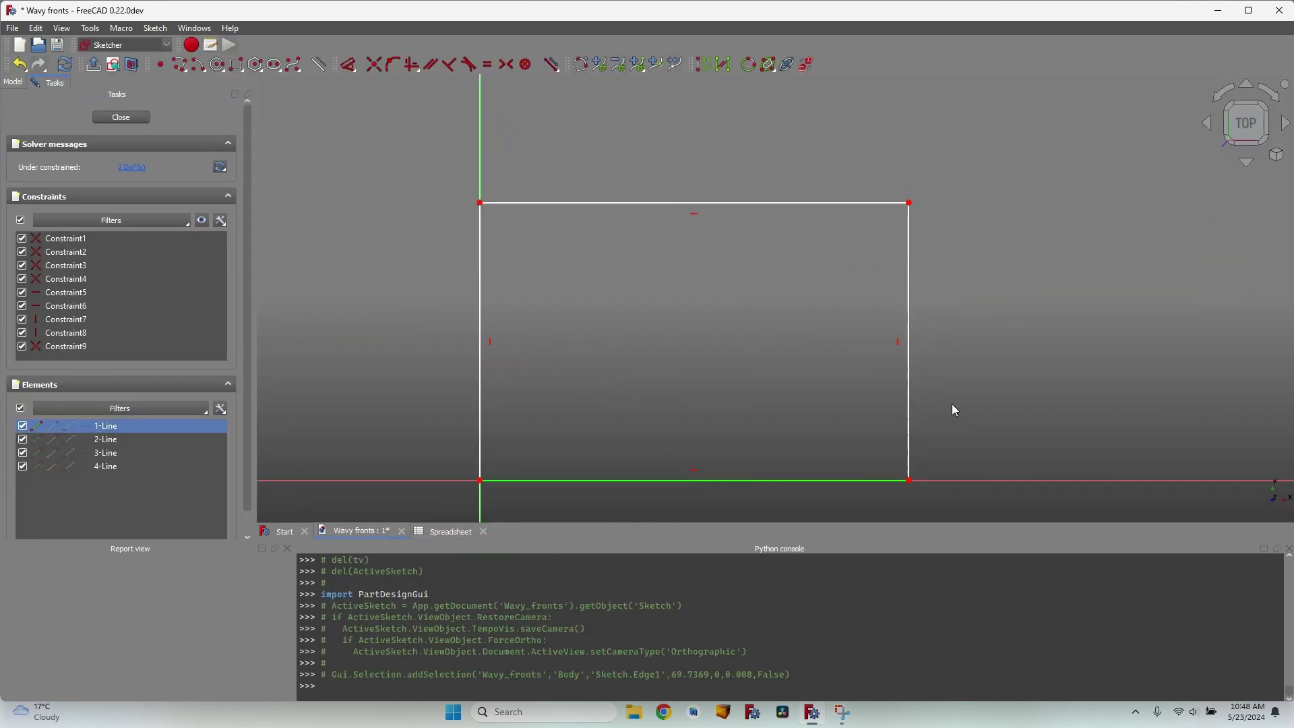
key(l)
key(h)
key(equal)
text(Spreadsheet.len)
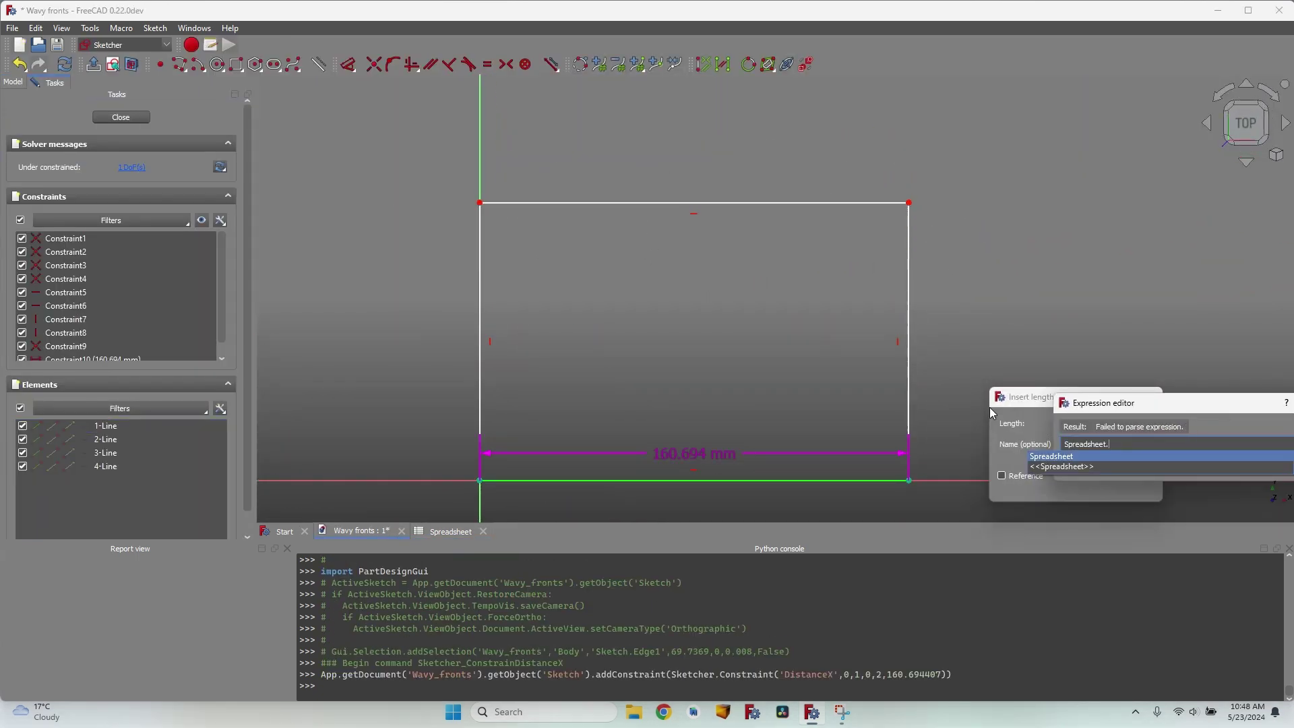
key(Return)
key(Return)
key(Return)
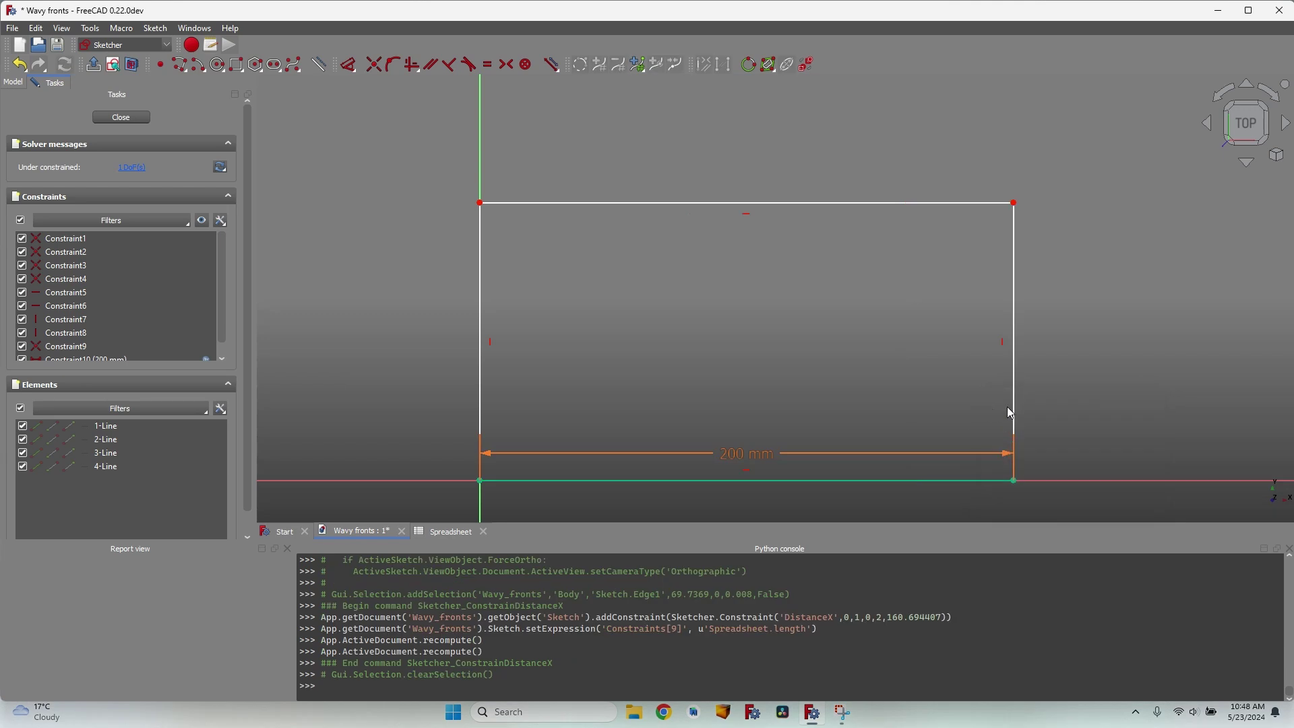
Change the expression of the lower edge's horizontal dimension to Spreadsheet.width
click(751, 453)
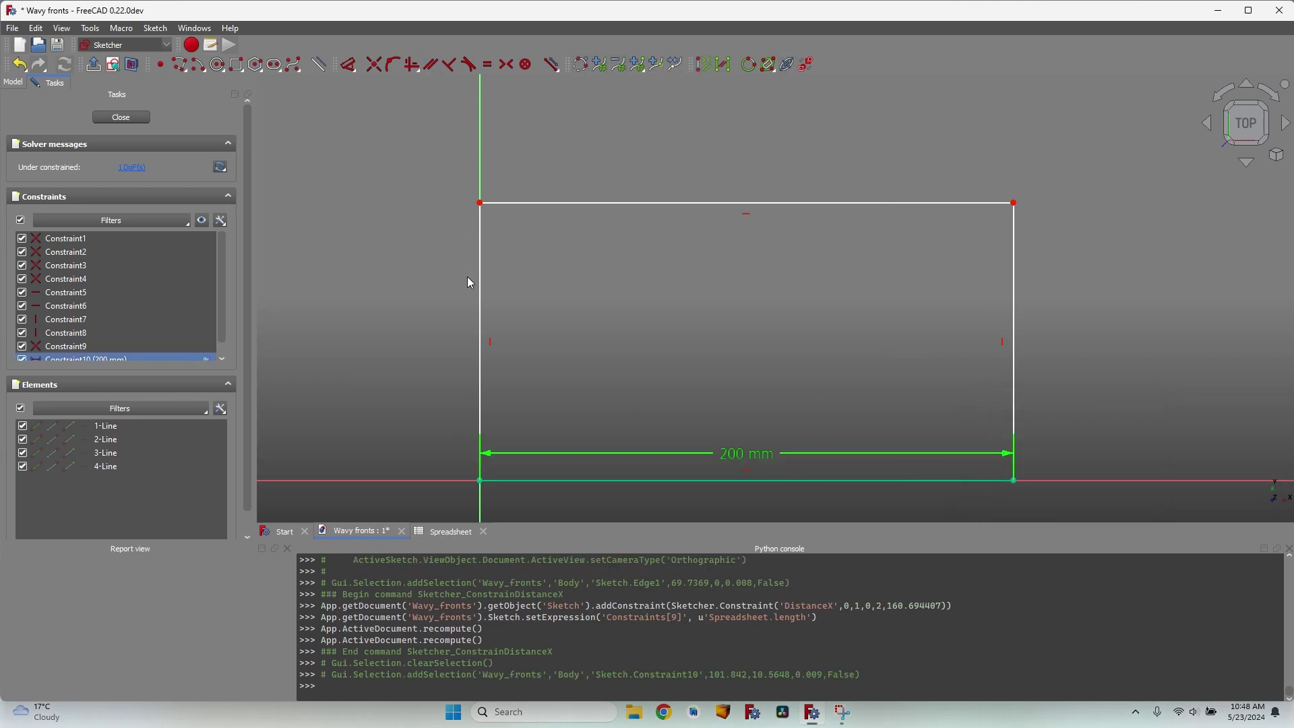
double_click(743, 454)
click(900, 470)
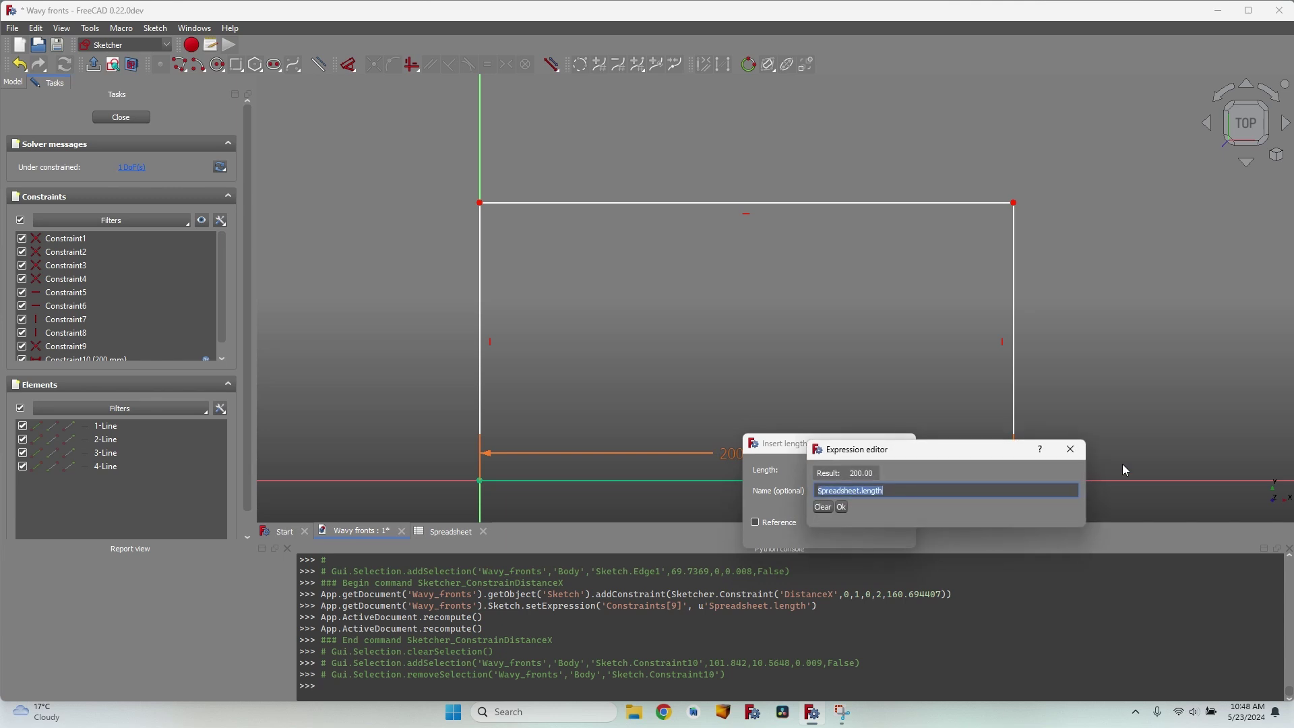
key(Right)
key(ctrl+shift+Left)
text(width)
key(Return)
key(Return)
key(Return)
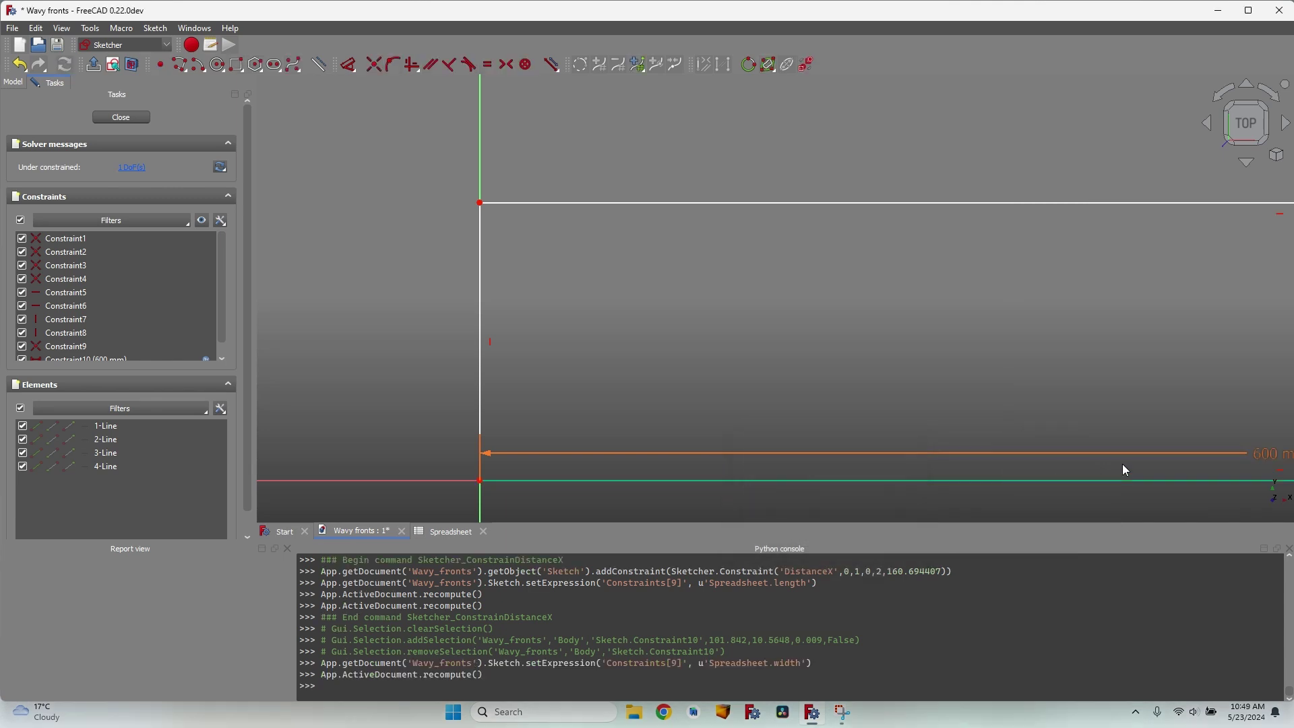
Constrain the rectangle's vertical edge on the Y axis with the expression Spreadsheet.length and close the sketch
scroll(747, 245, down, 7)
scroll(925, 269, up, 1)
middle_drag(918, 272, 863, 347)
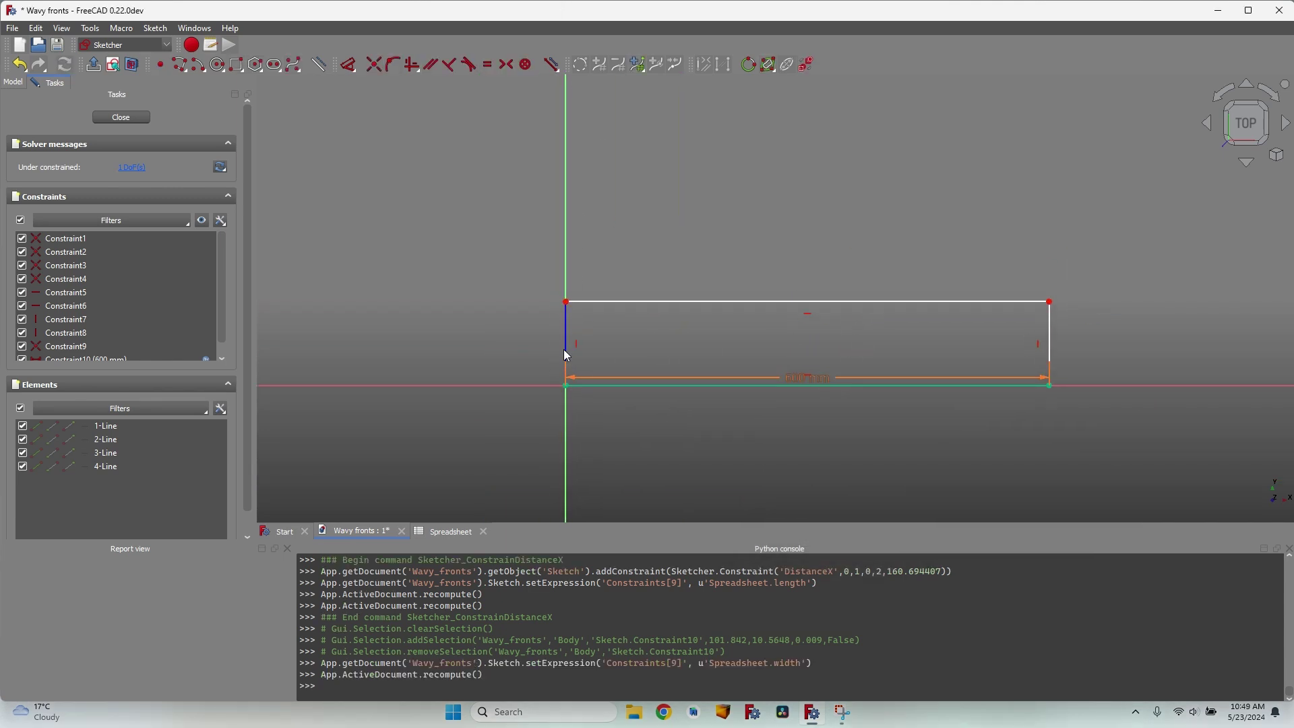
click(613, 385)
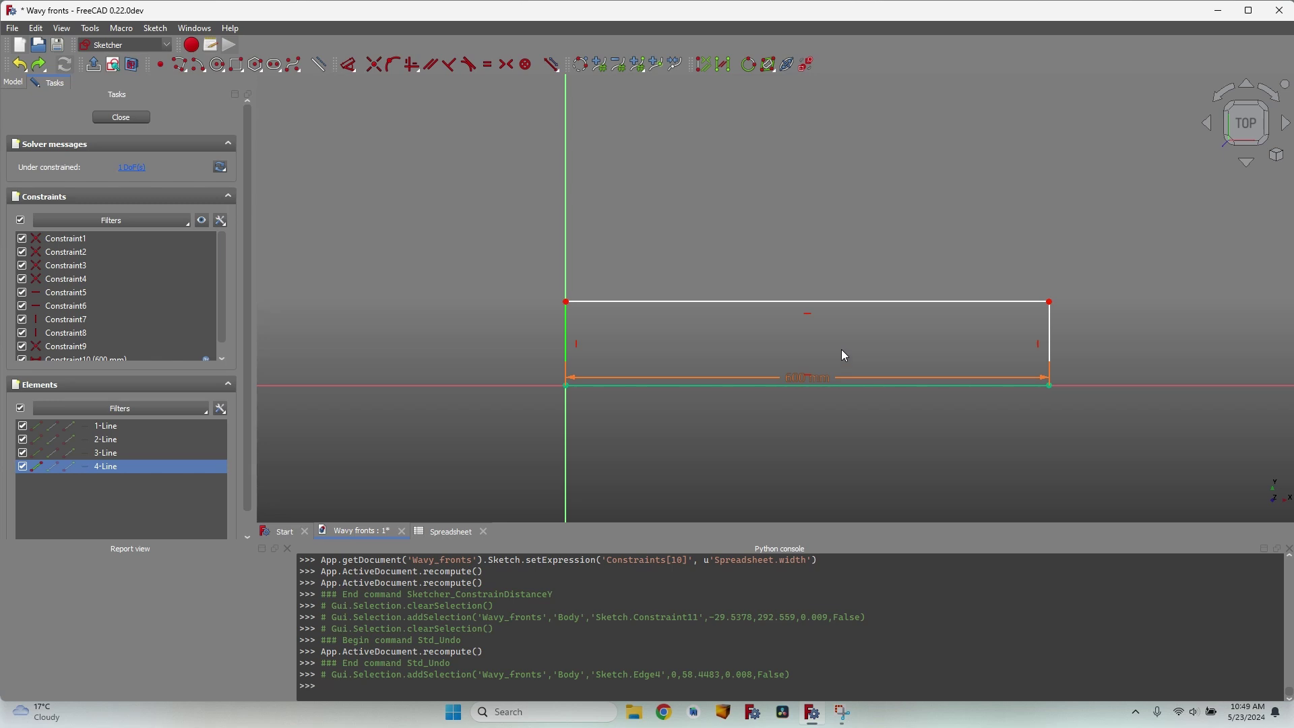
text(i=)
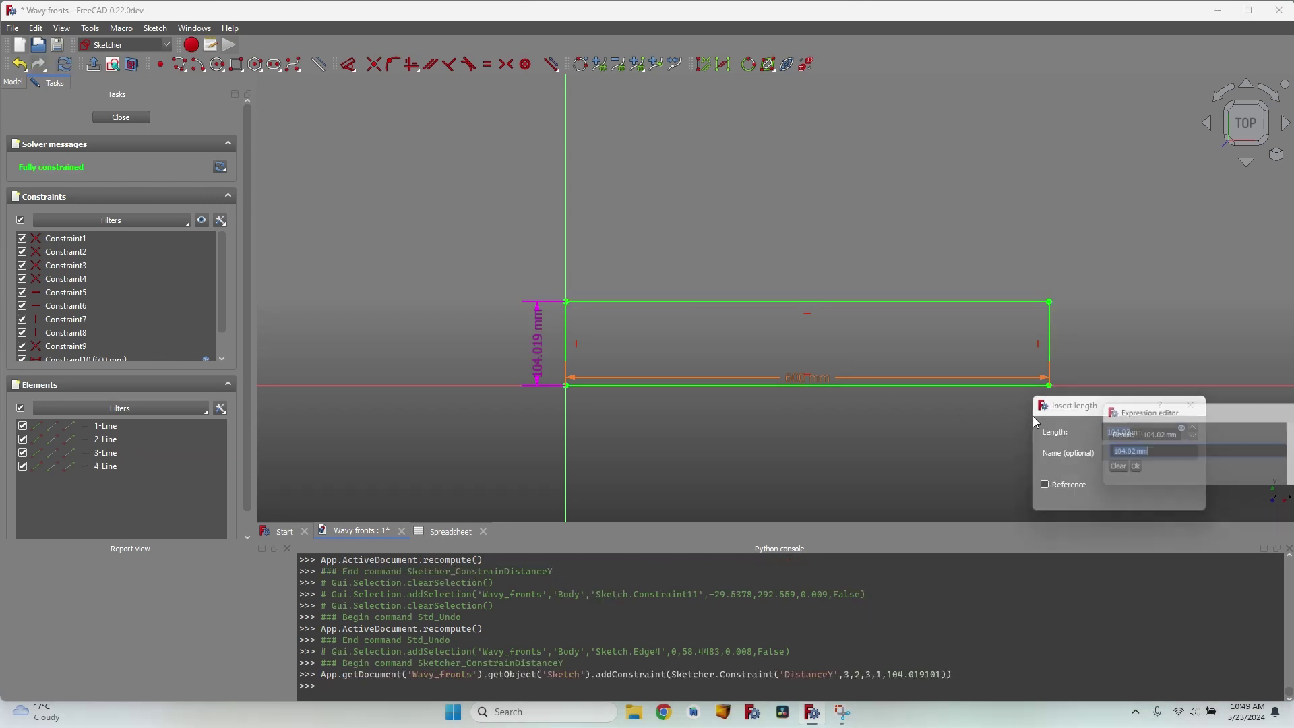
text(Spreadsheet.length)
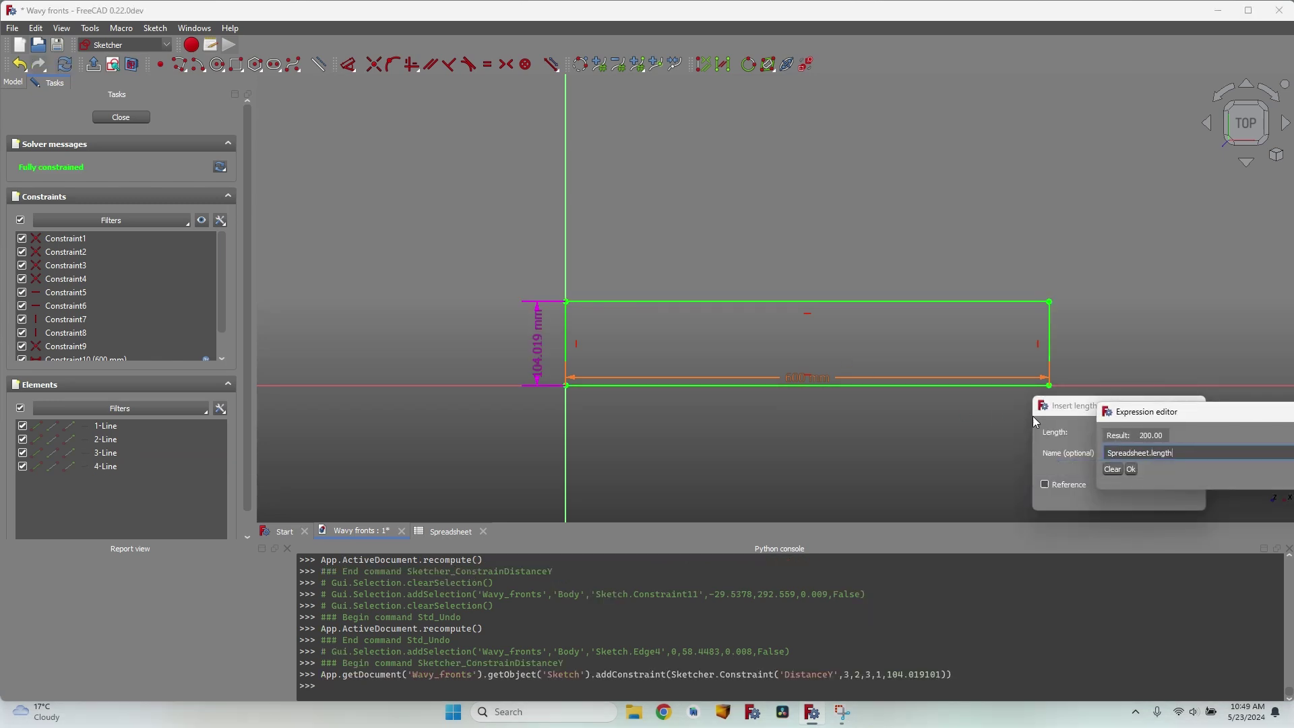
key(Return)
key(Return)
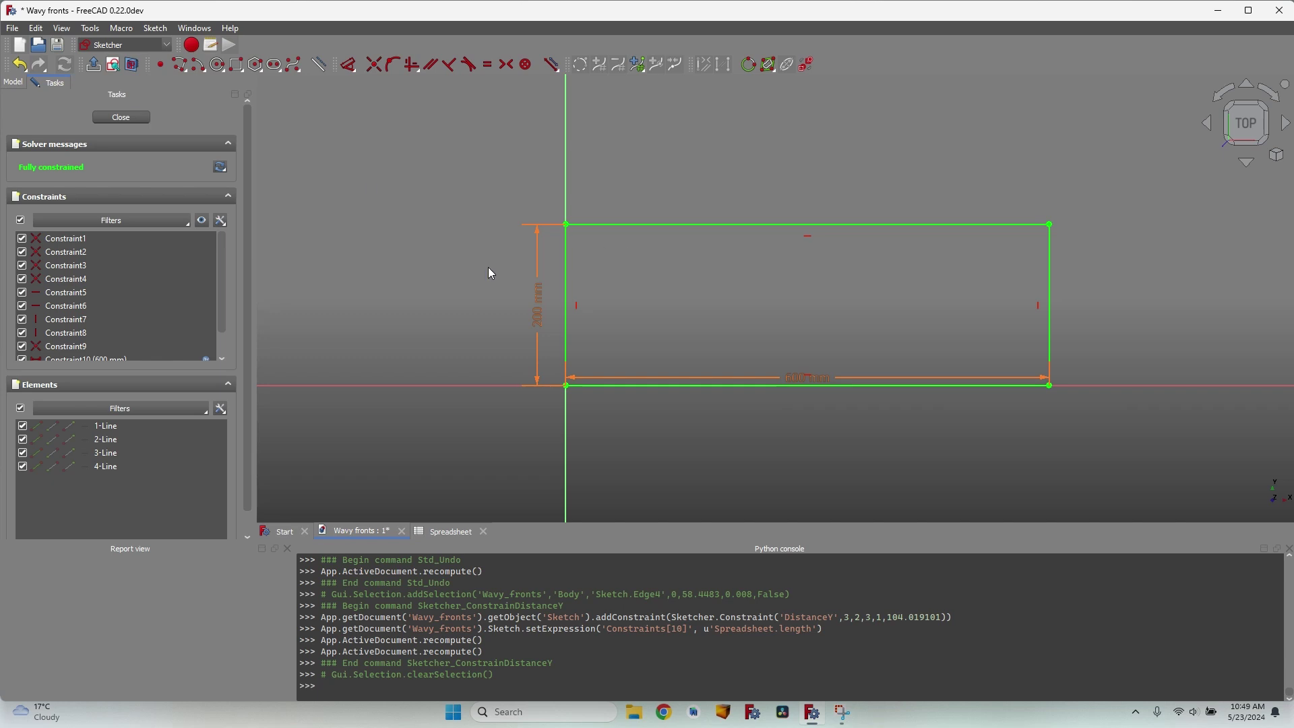
click(130, 117)
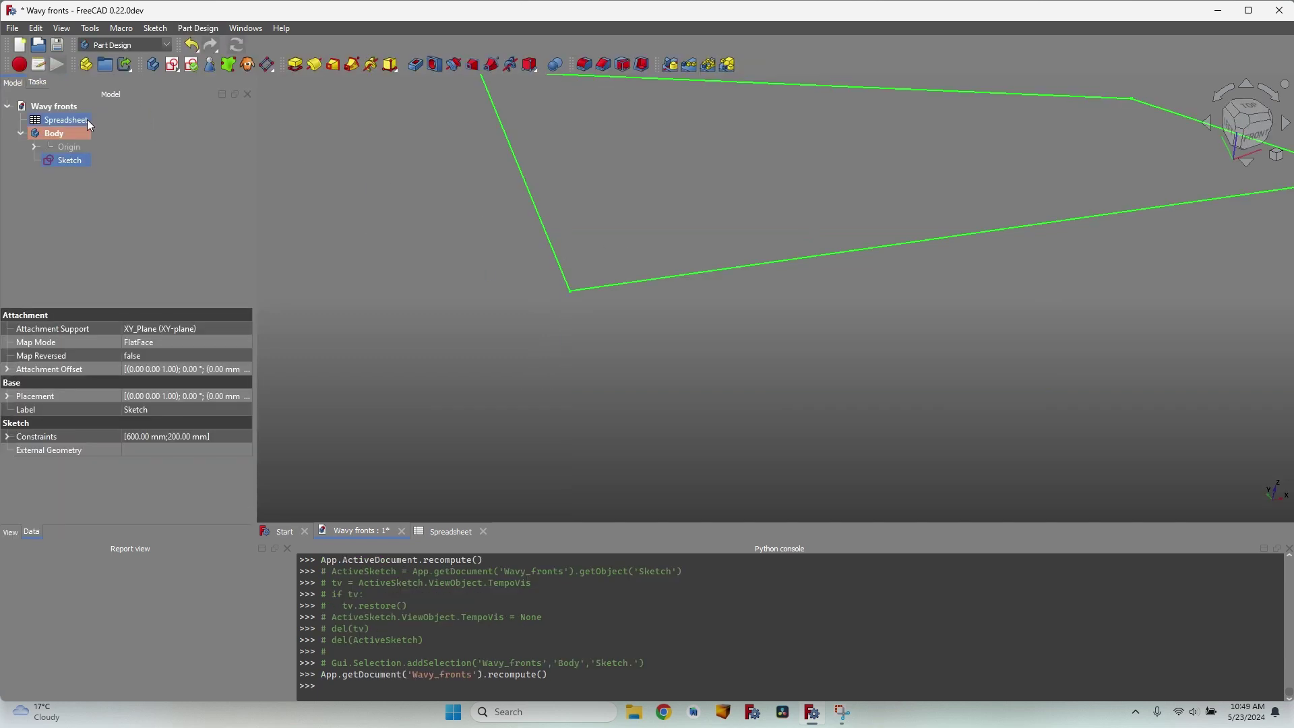
Pad the rectangle sketch with its length driven by the expression Spreadsheet.thickness
click(295, 64)
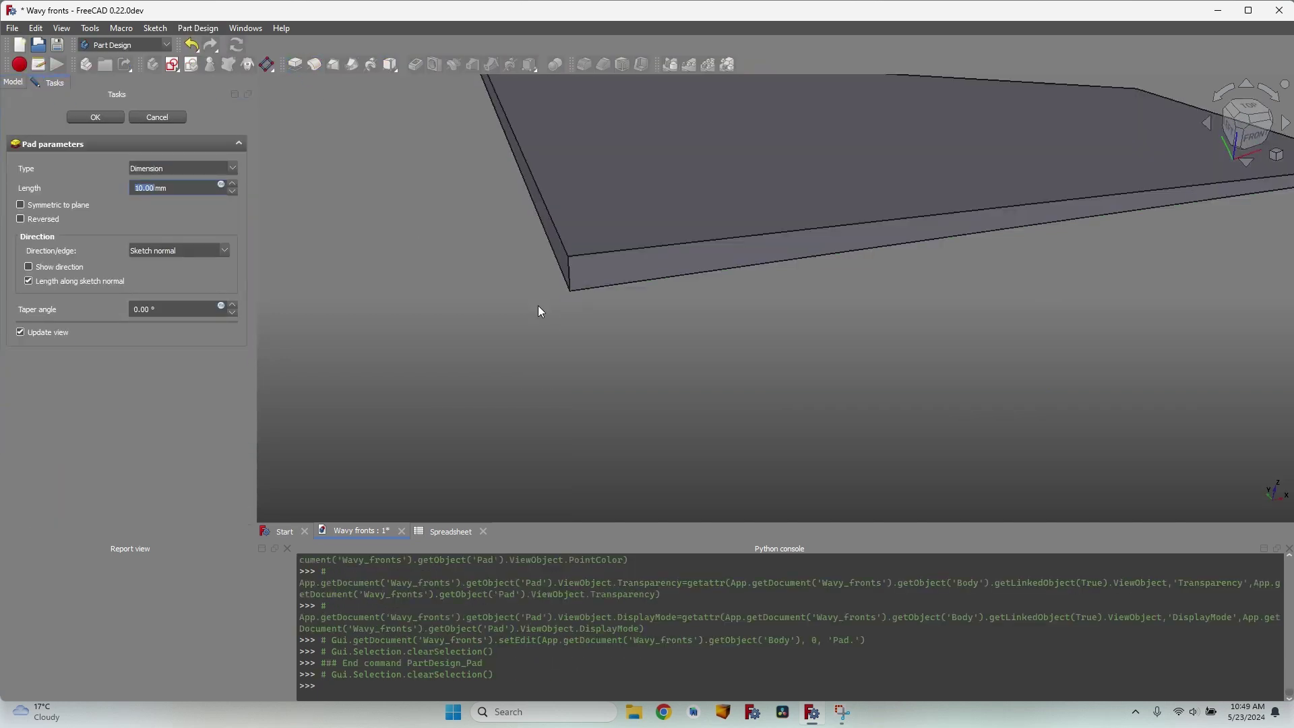
key(equal)
text(Spreadsheet.)
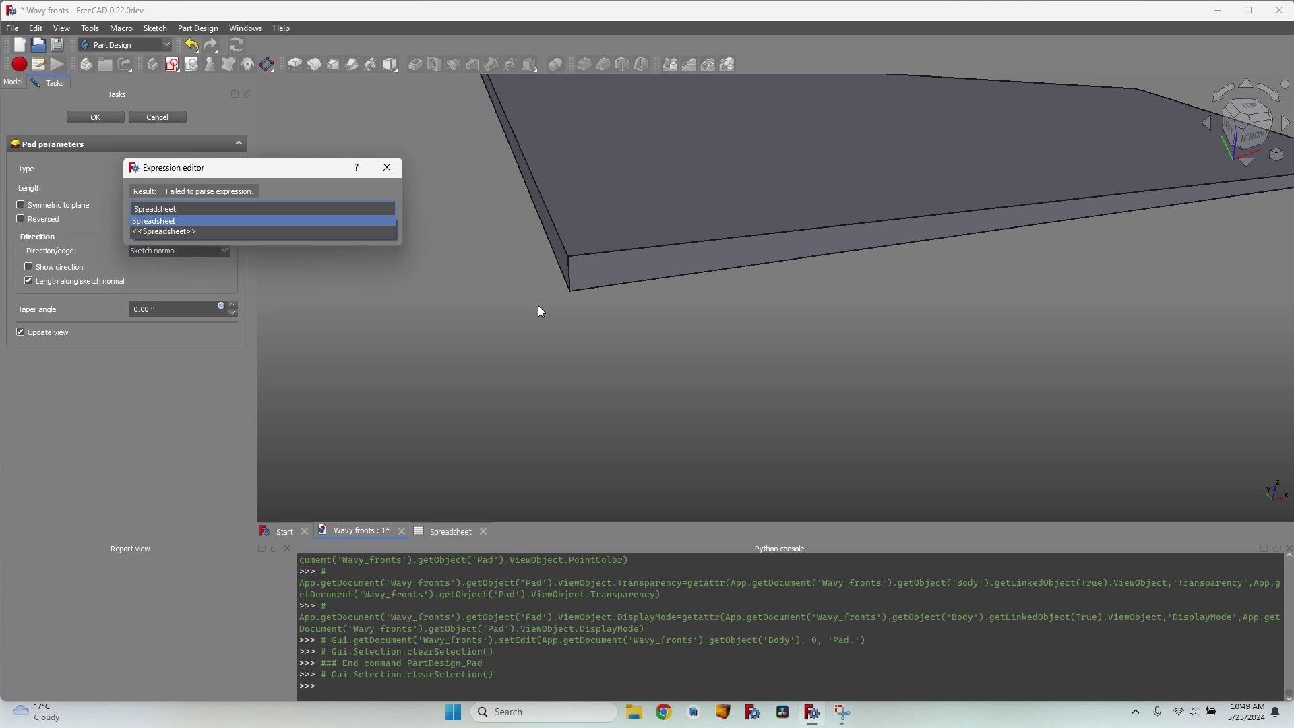
text(thickness)
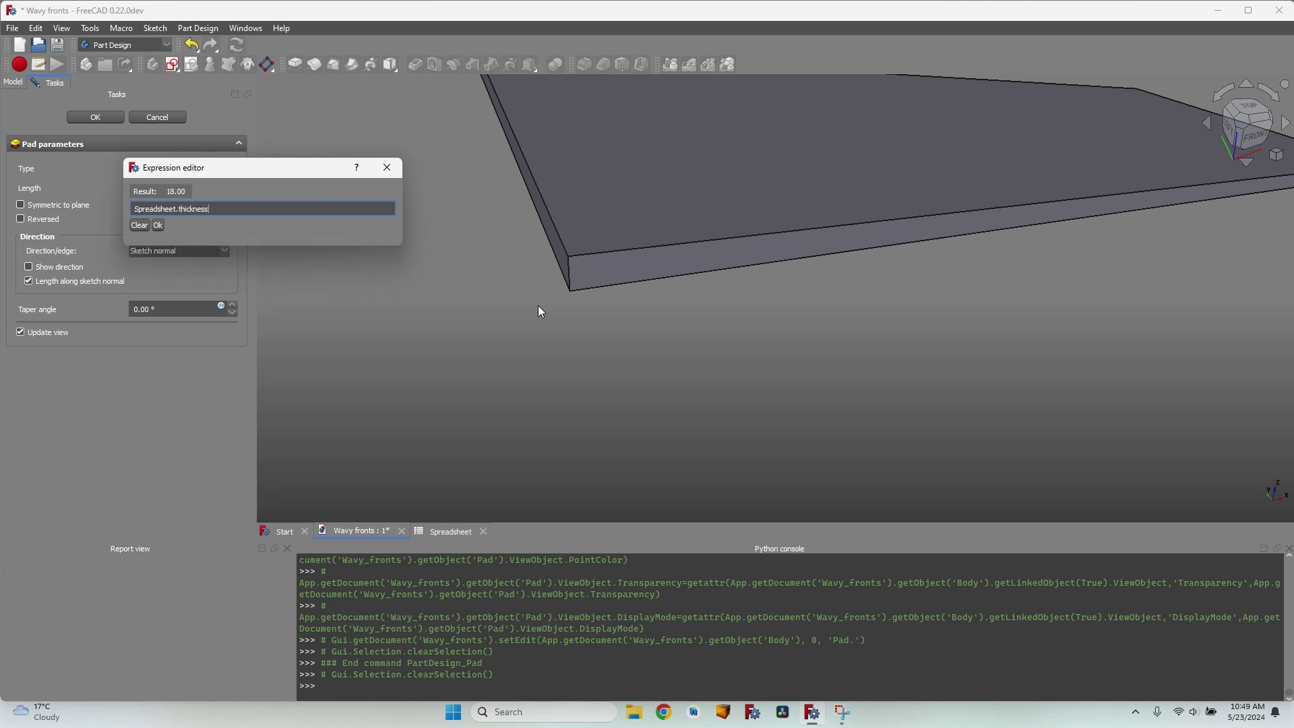
key(Return)
key(Return)
mouse_move(403, 251)
middle_down()
mouse_move(419, 245)
mouse_move(427, 265)
mouse_move(413, 249)
middle_up()
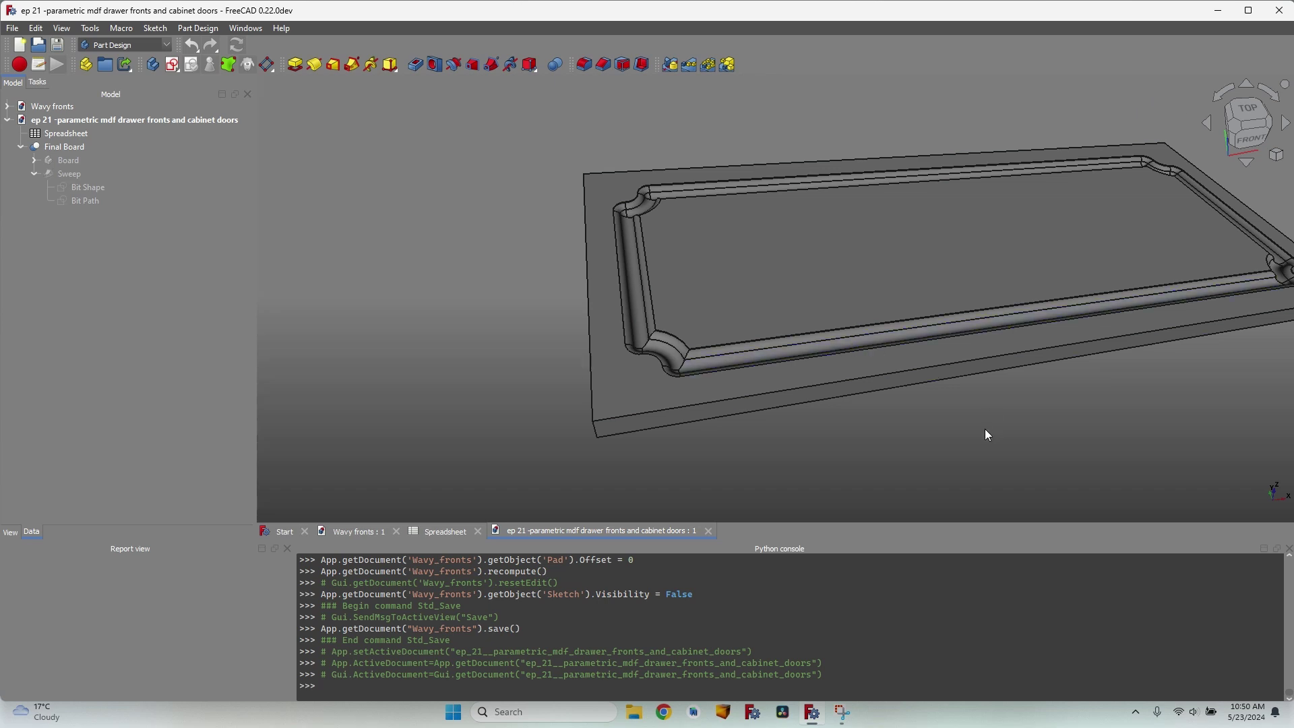
Copy the Bit Shape sketch from the ep 21 parametric MDF drawer fronts document, excluding its Spreadsheet and XZ-plane dependencies
middle_drag(985, 429, 892, 413)
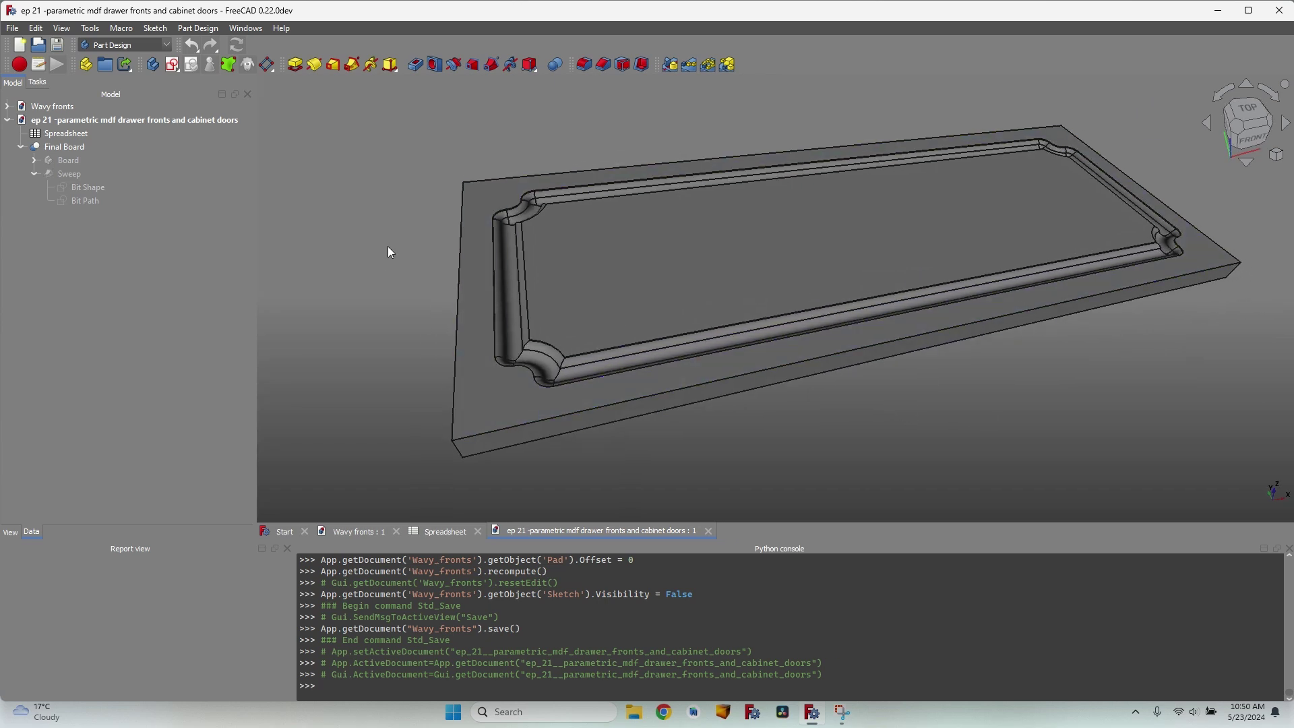
click(83, 137)
click(116, 186)
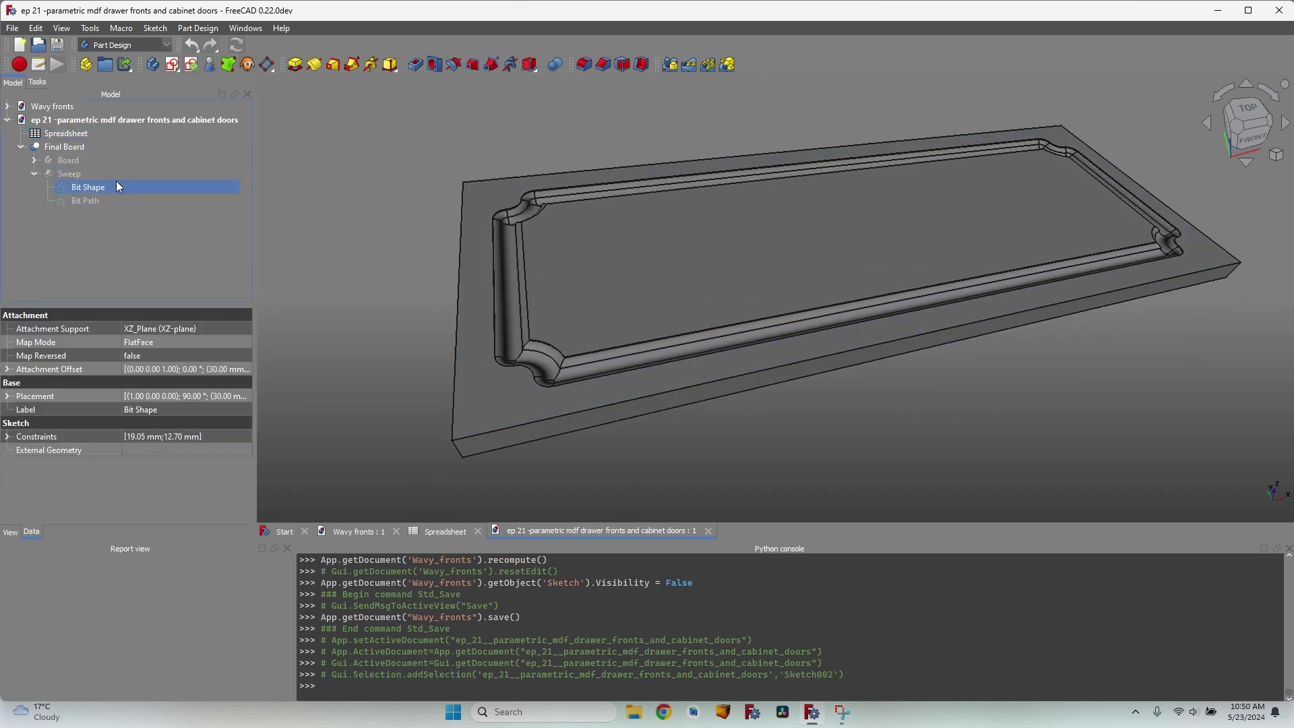
key(ctrl+c)
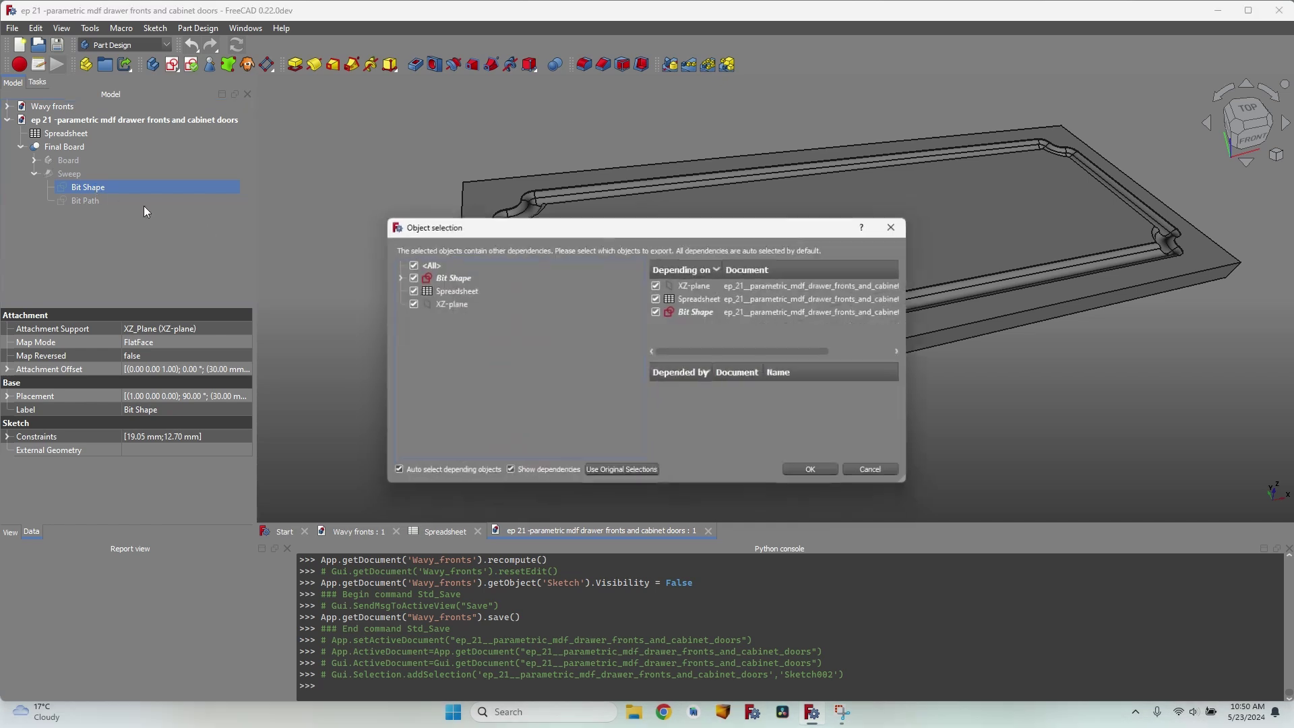
click(394, 276)
click(471, 303)
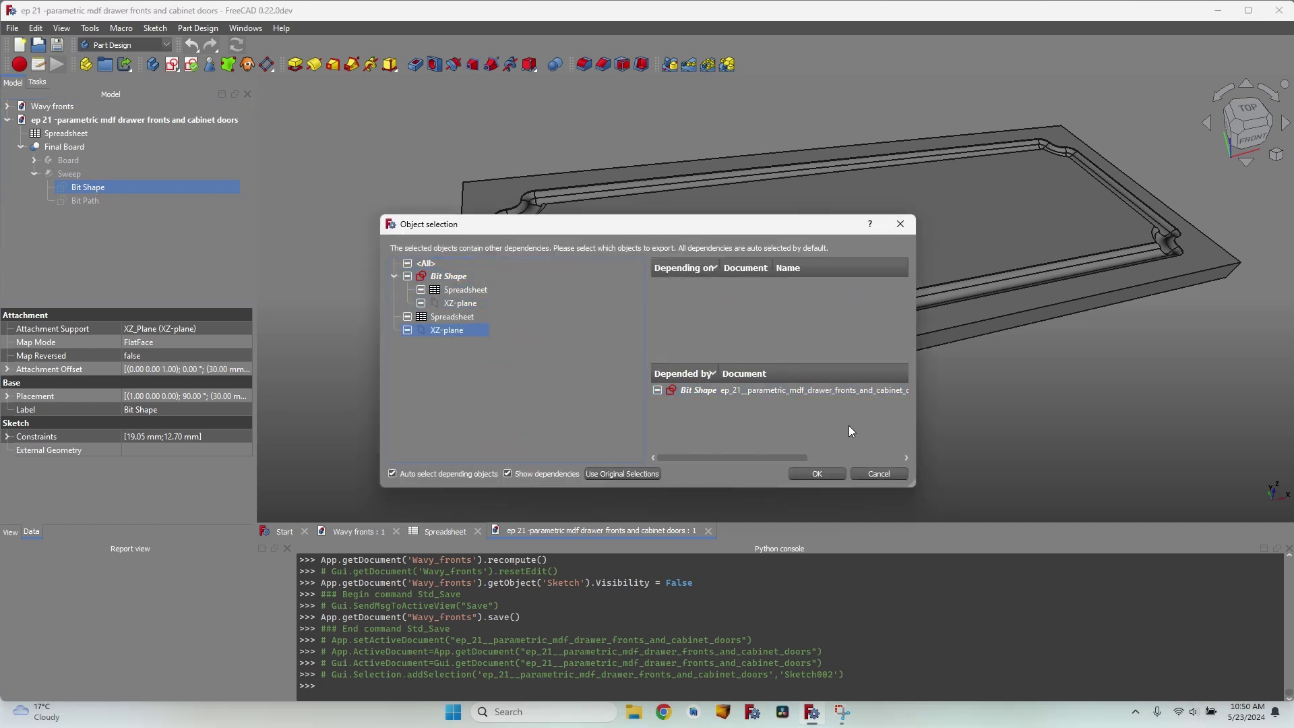
click(817, 473)
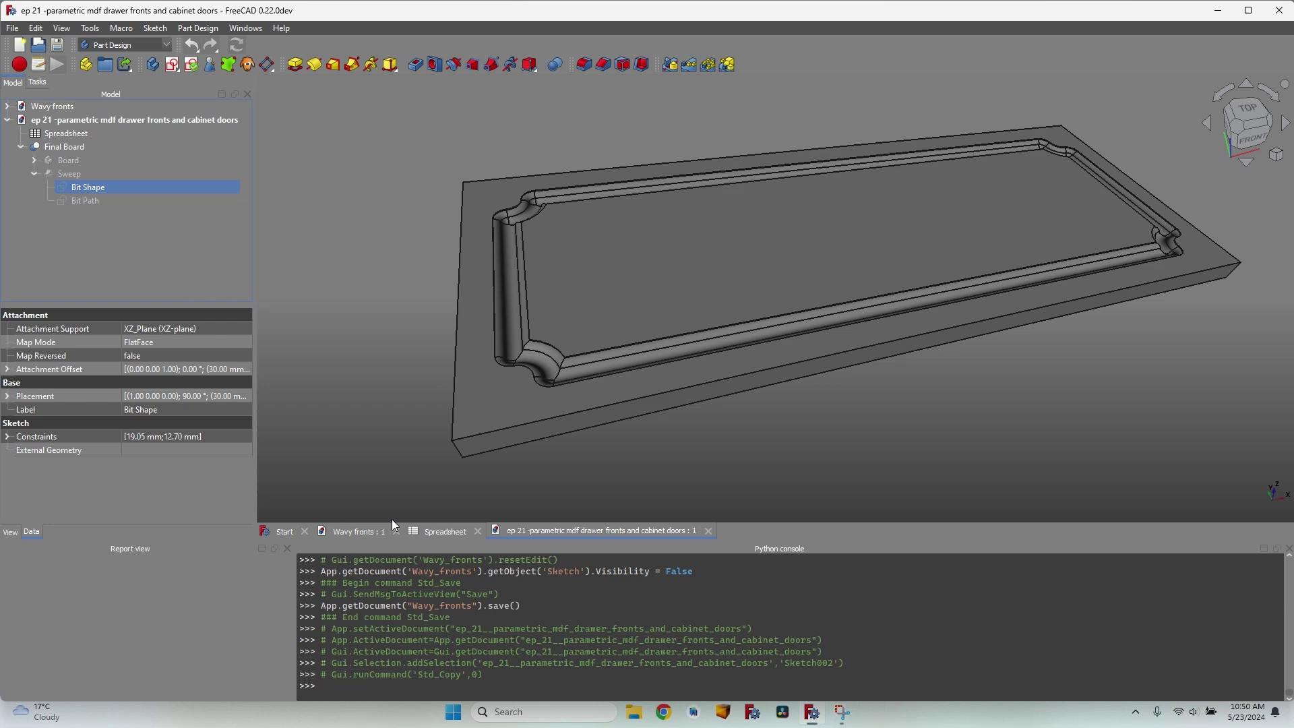
Close the ep 21 document and paste the copied Bit Shape sketch into the Wavy fronts document
click(708, 531)
click(358, 531)
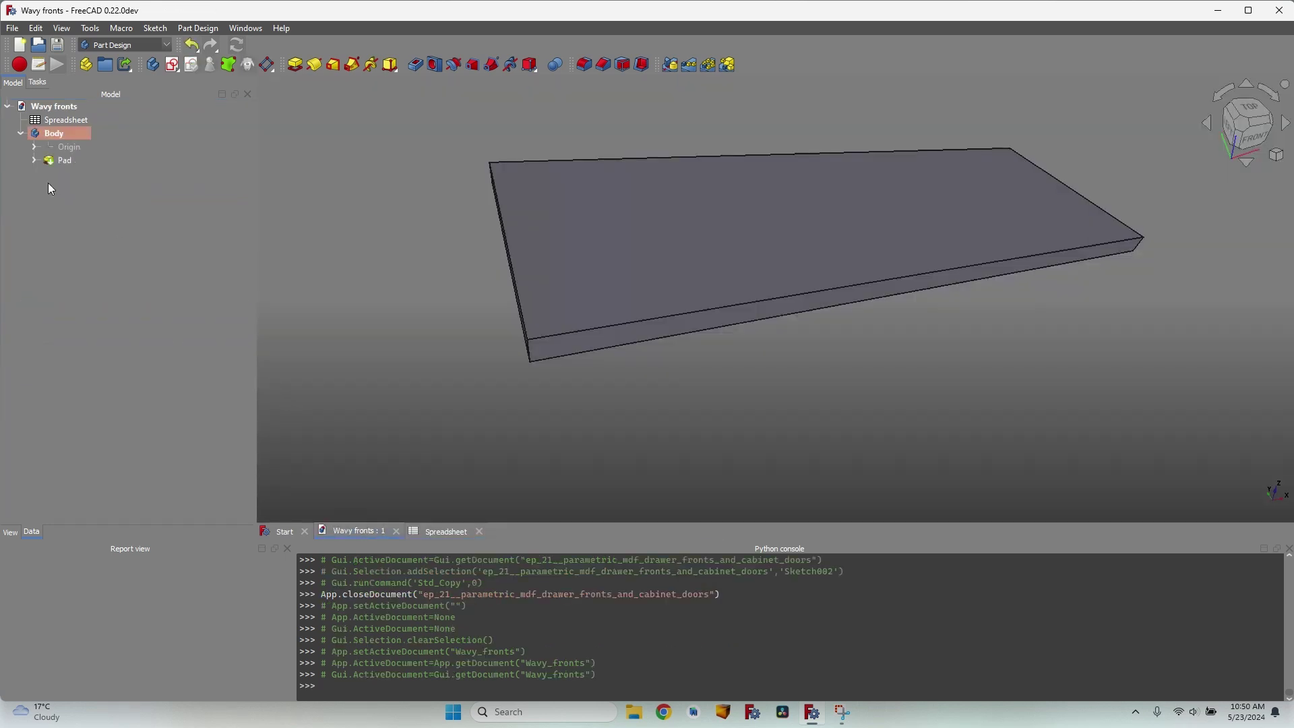
key(ctrl+v)
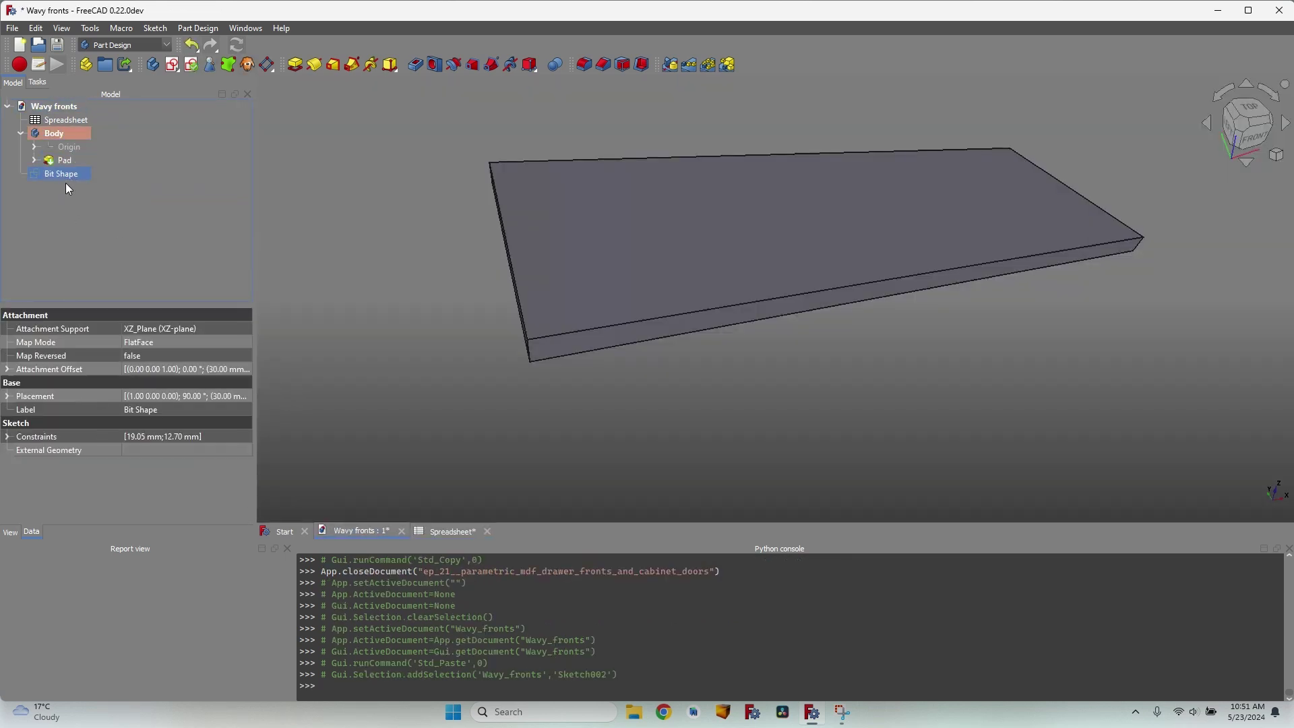
Show the pasted Bit Shape sketch and hide the Body so only the bit profile is displayed
key(space)
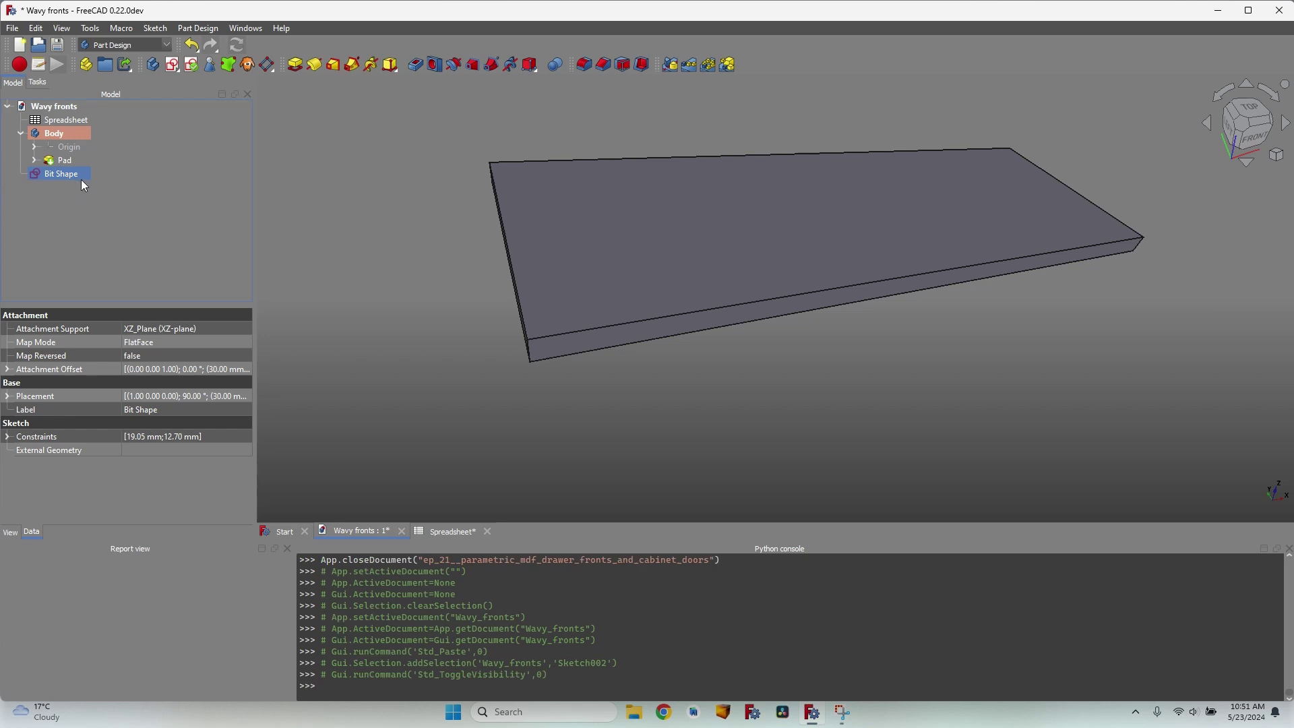
middle_drag(571, 227, 574, 192)
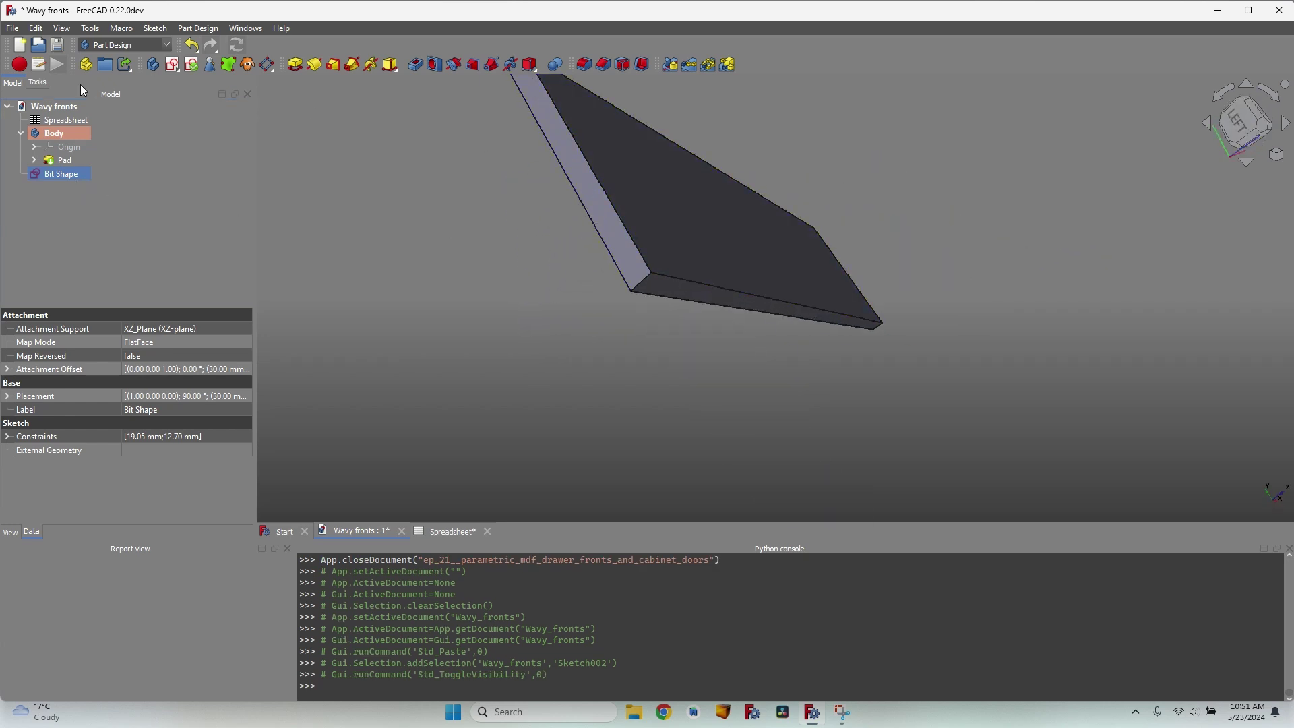
click(68, 134)
key(space)
middle_drag(754, 216, 554, 263)
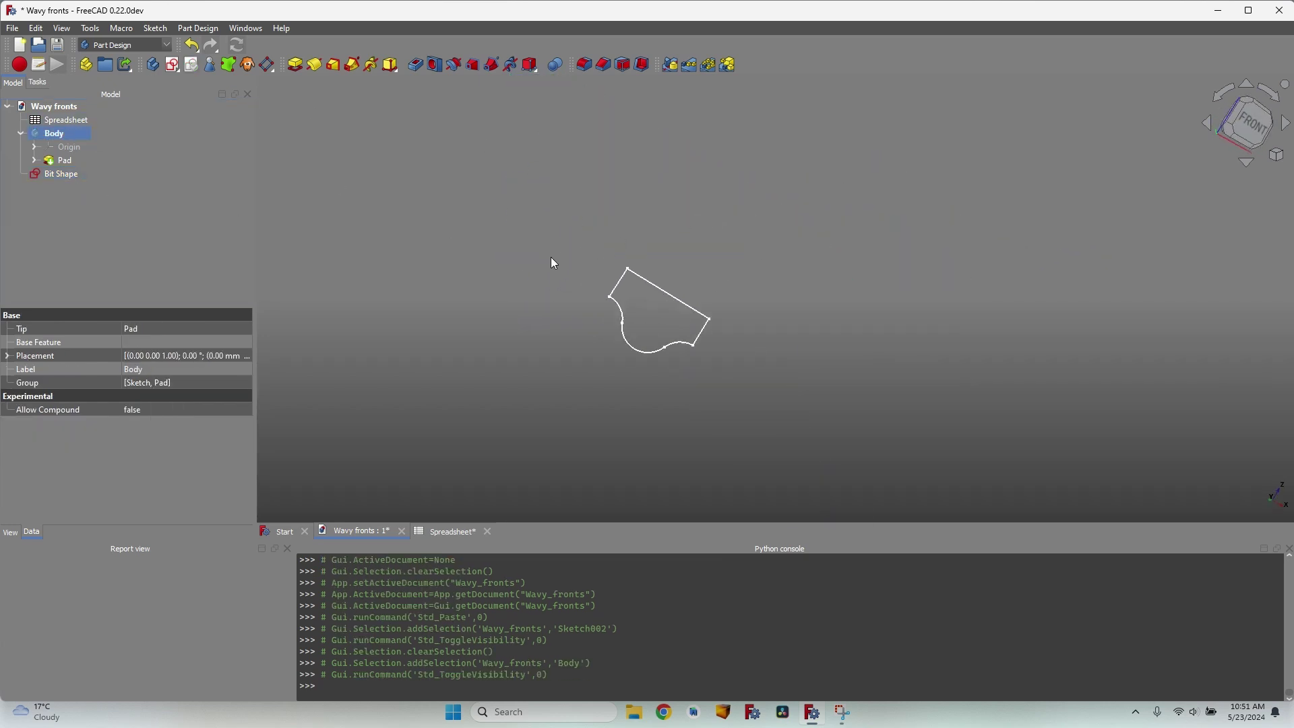
Open the Bit Shape sketch and confirm Spreadsheet.bit_height as the expression of its vertical height dimension
double_click(72, 175)
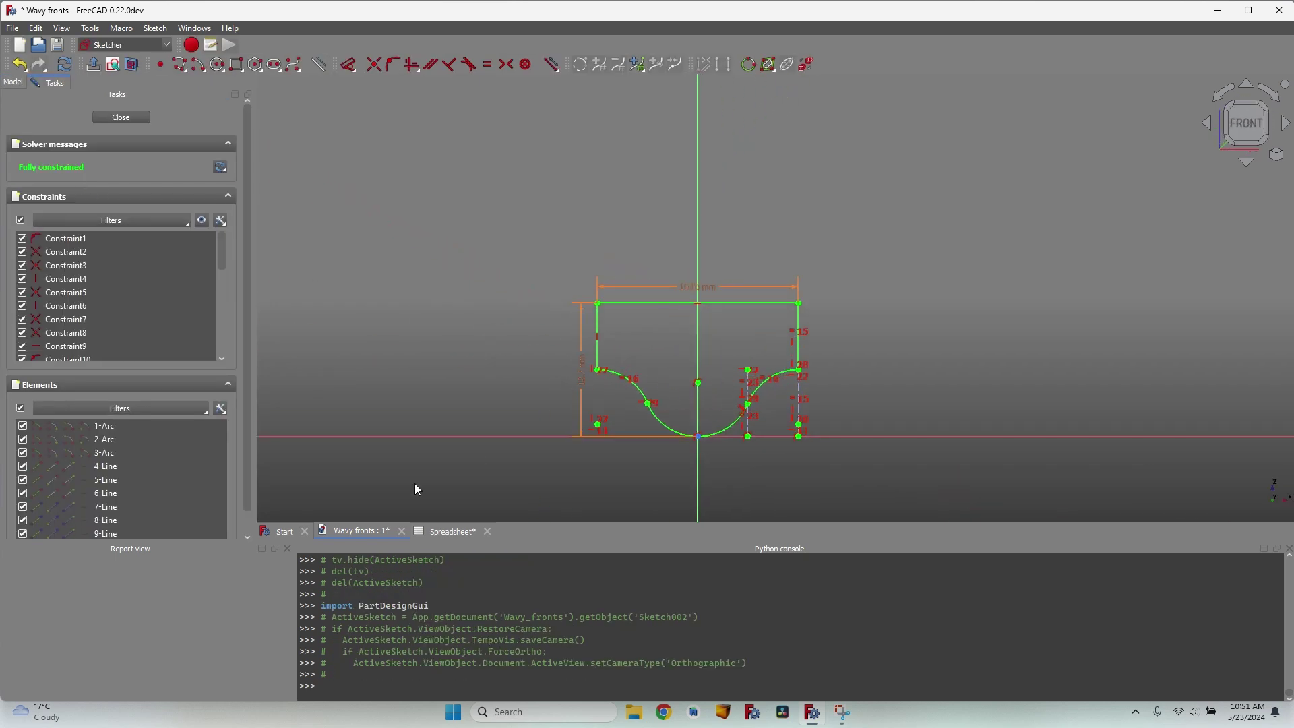
double_click(583, 362)
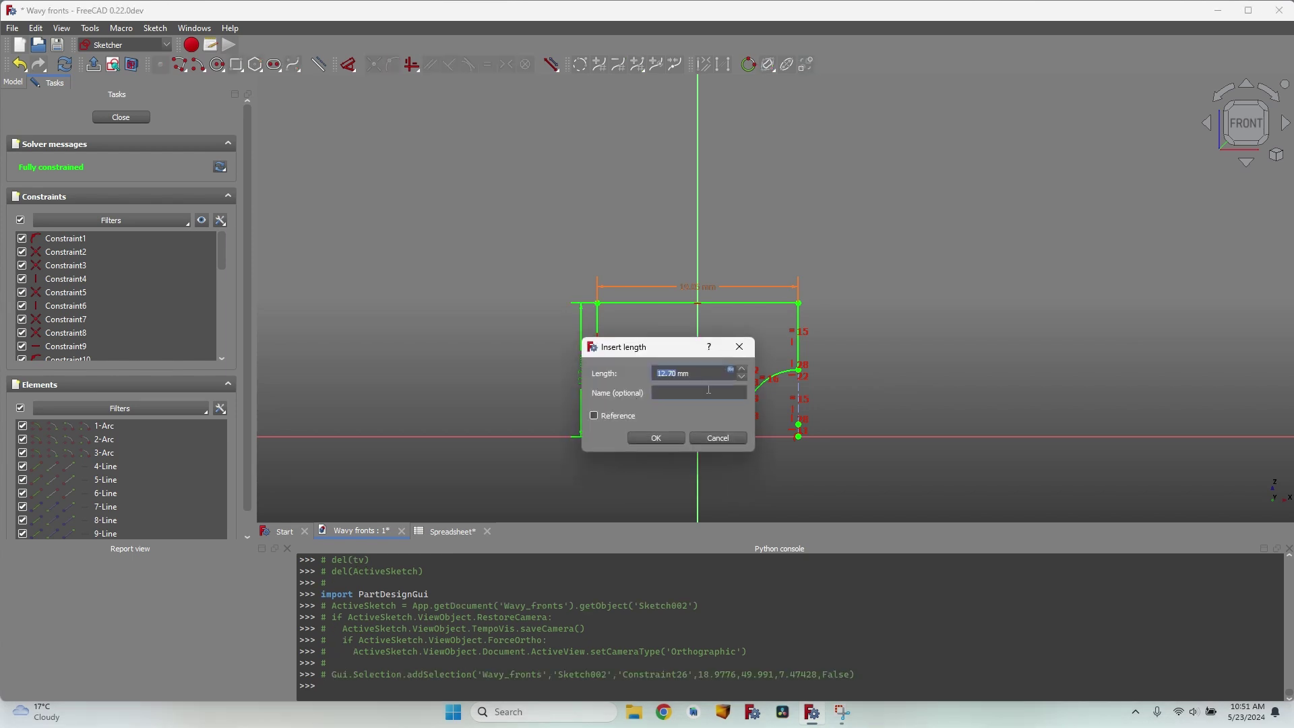
click(740, 373)
click(742, 391)
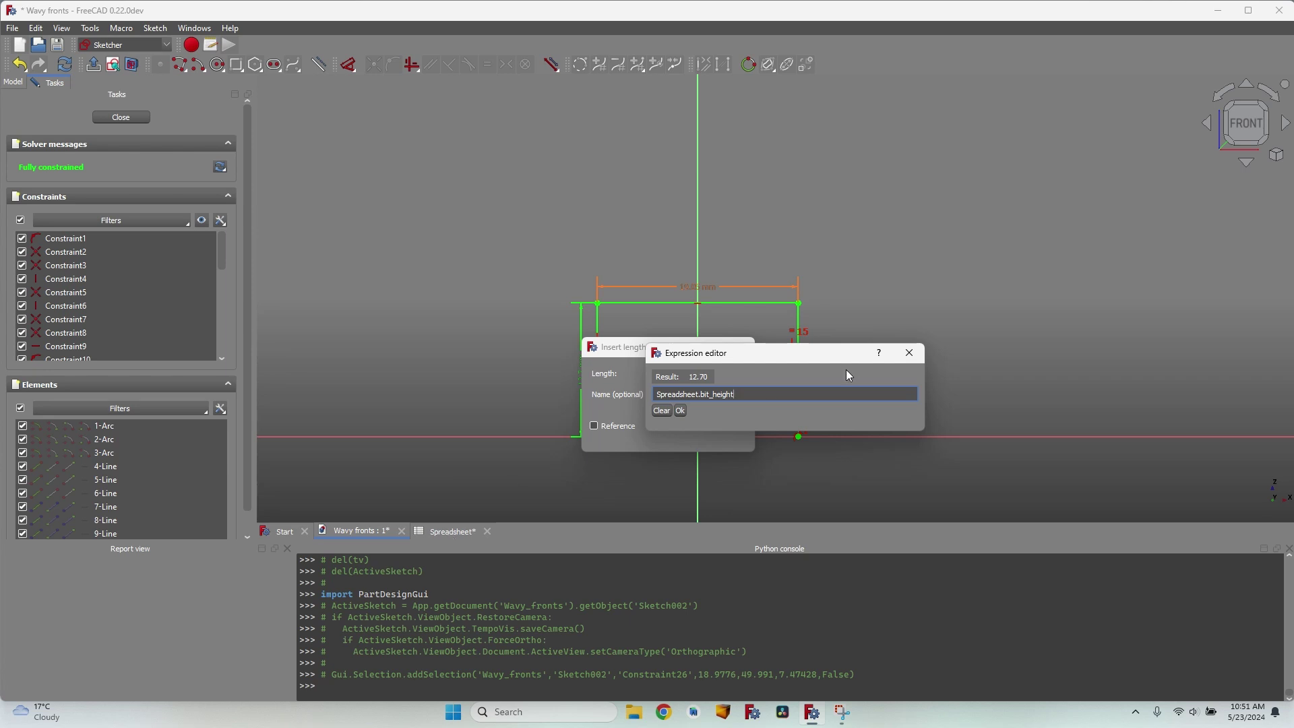
click(681, 410)
click(666, 430)
Confirm Spreadsheet.bit_diameter as the expression of the bit profile's horizontal width dimension and close the sketch
double_click(688, 286)
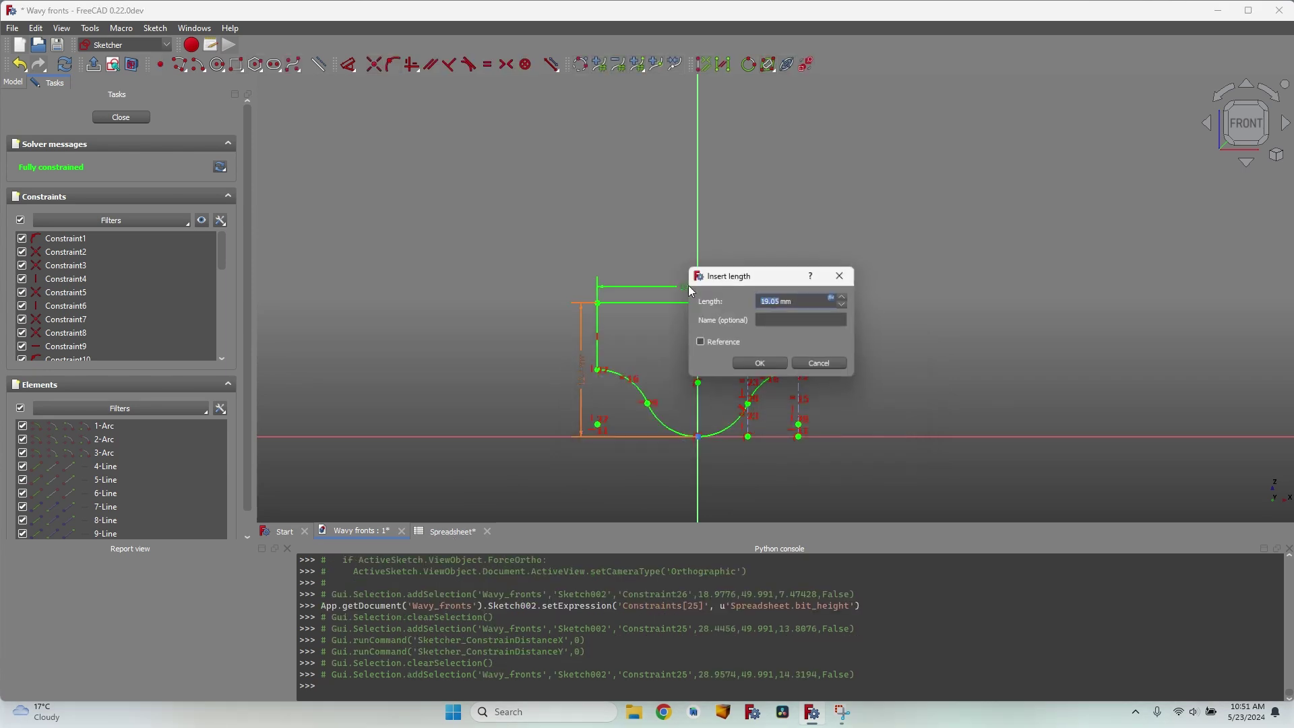
click(835, 301)
click(775, 338)
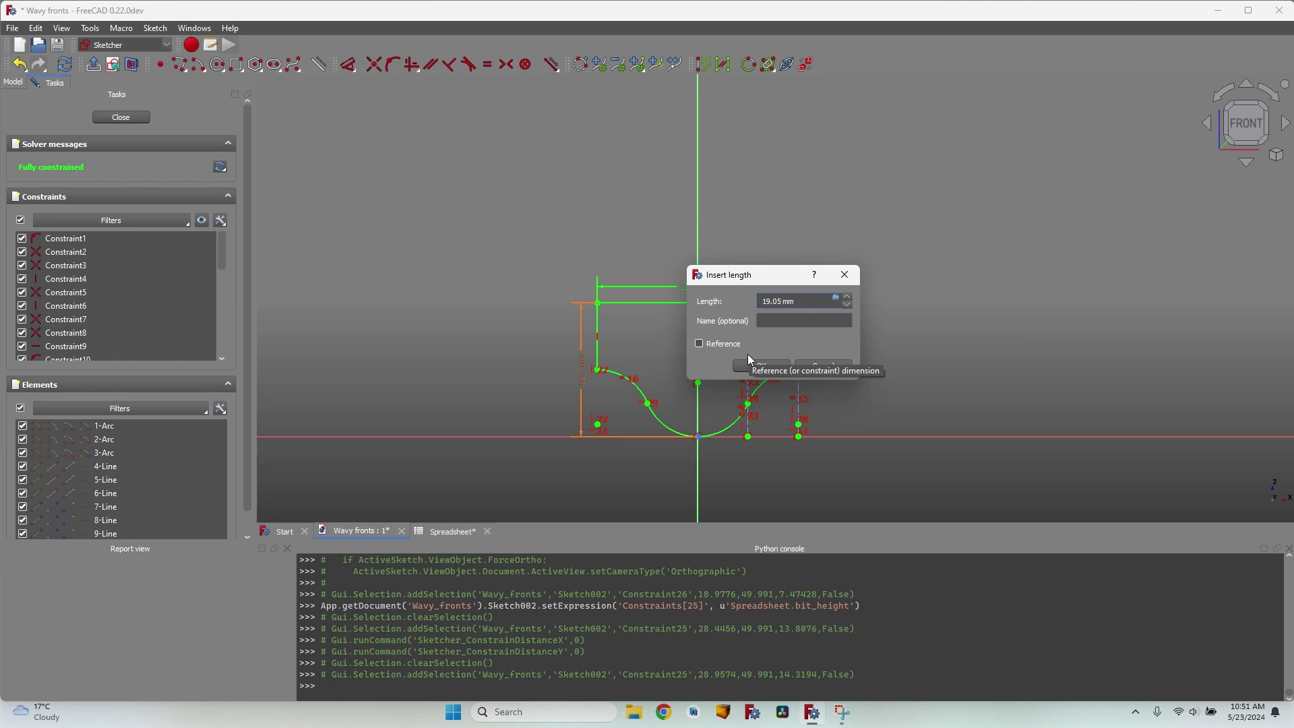
click(766, 363)
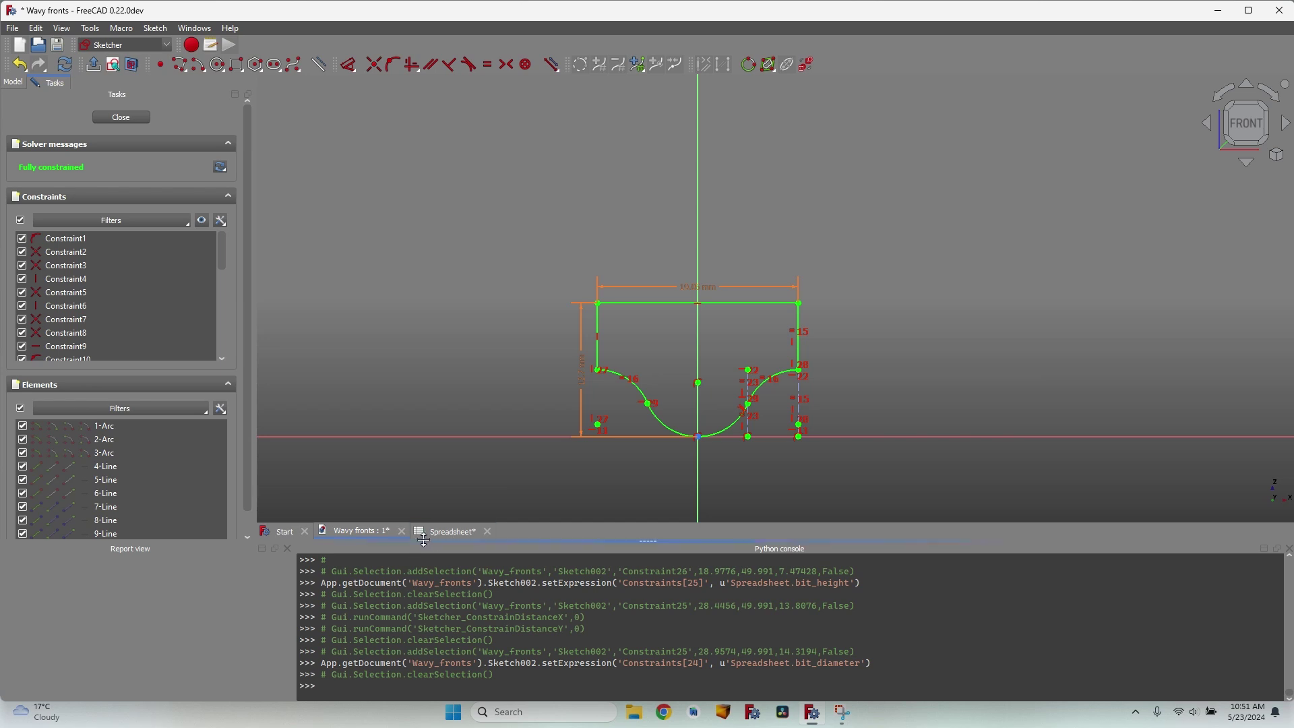
click(123, 117)
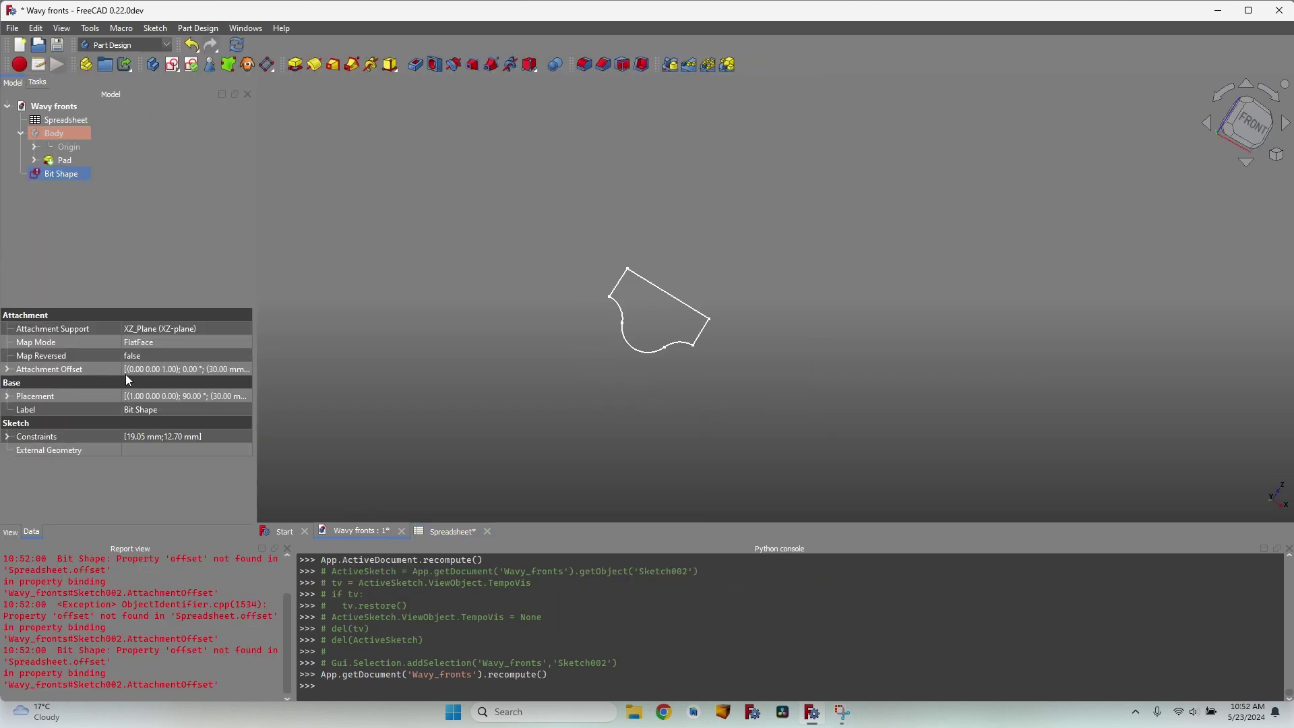
Clear the expressions from the x and z positions of the Bit Shape sketch's attachment offset
drag(256, 358, 348, 356)
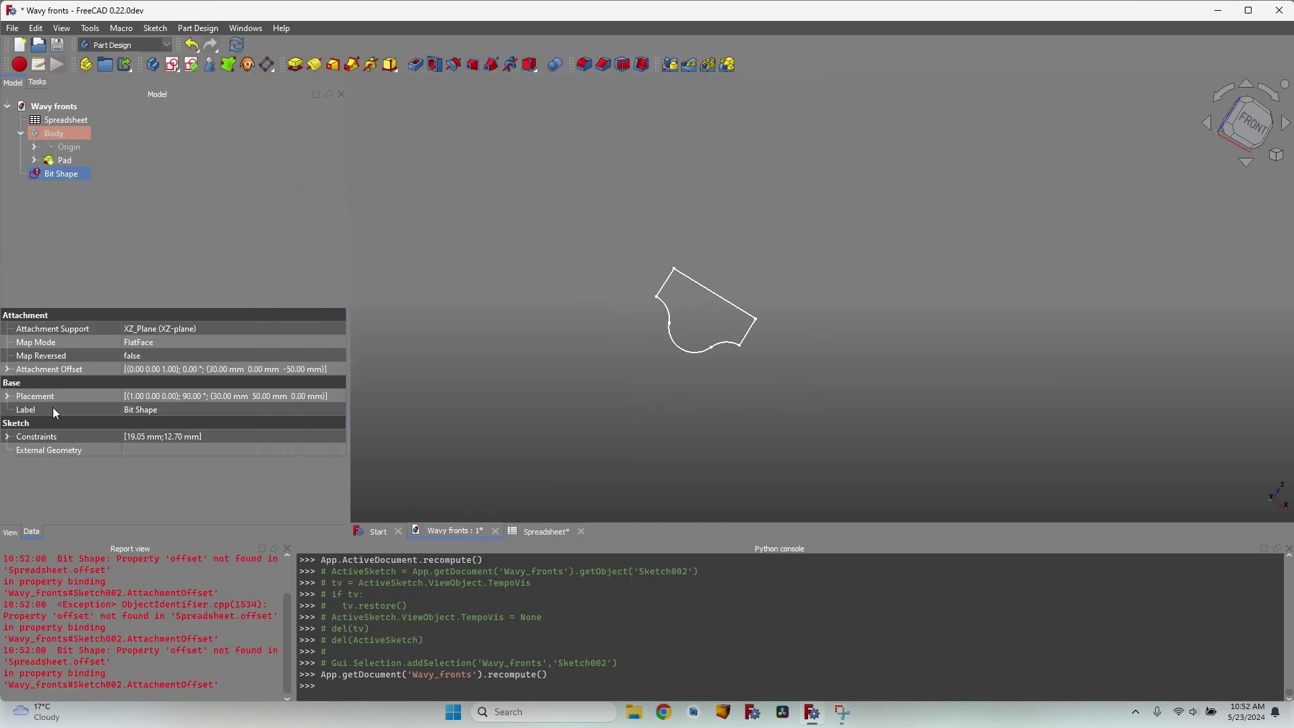
click(8, 369)
click(20, 409)
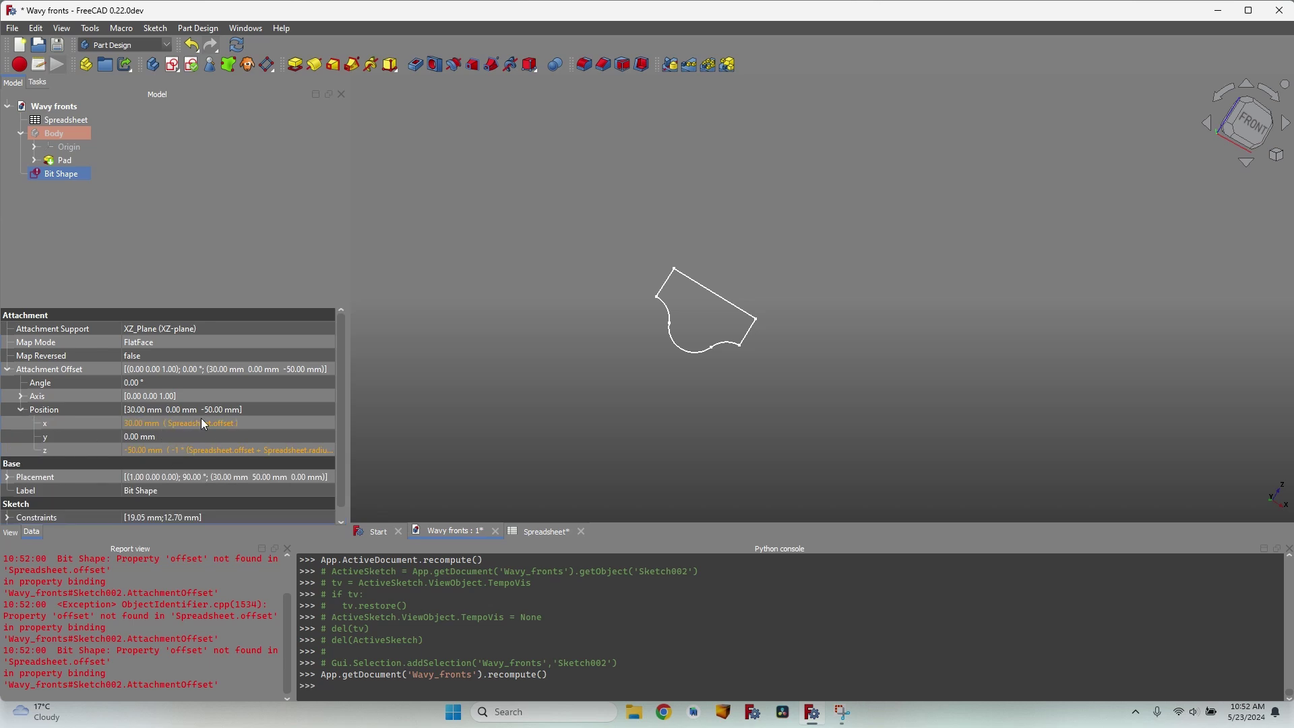
click(229, 424)
click(319, 429)
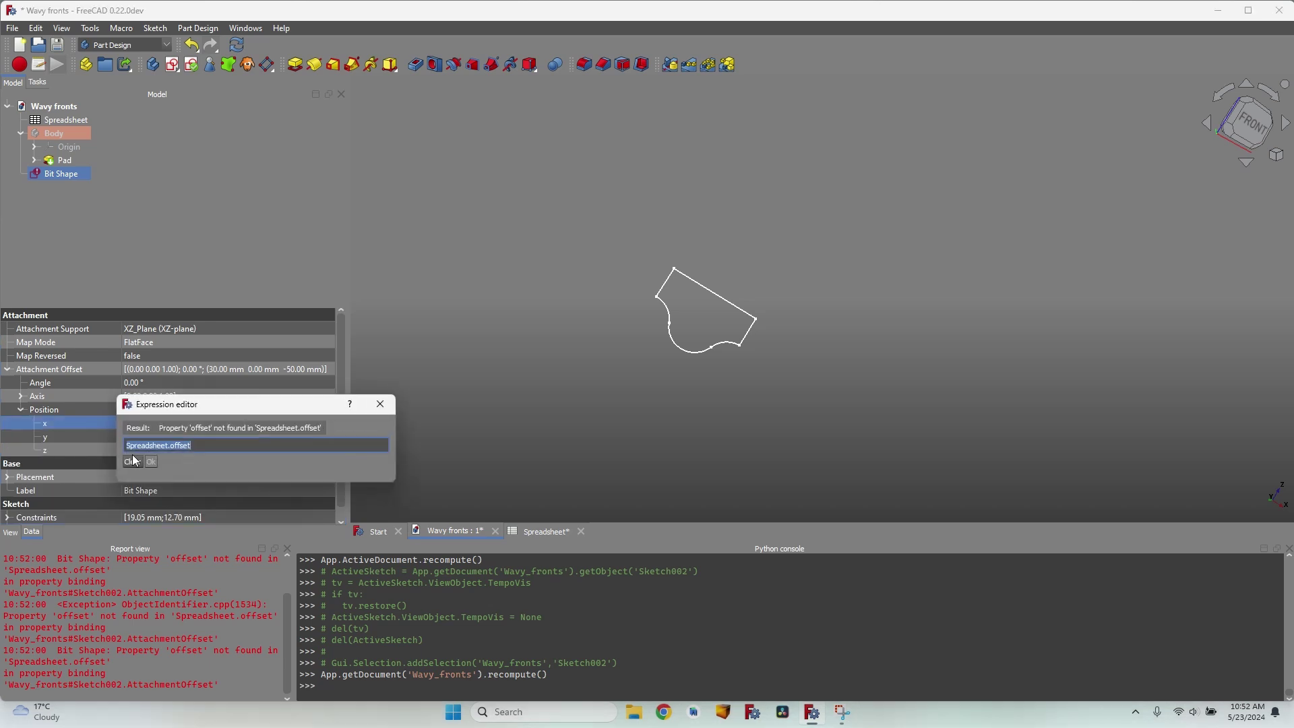
click(131, 462)
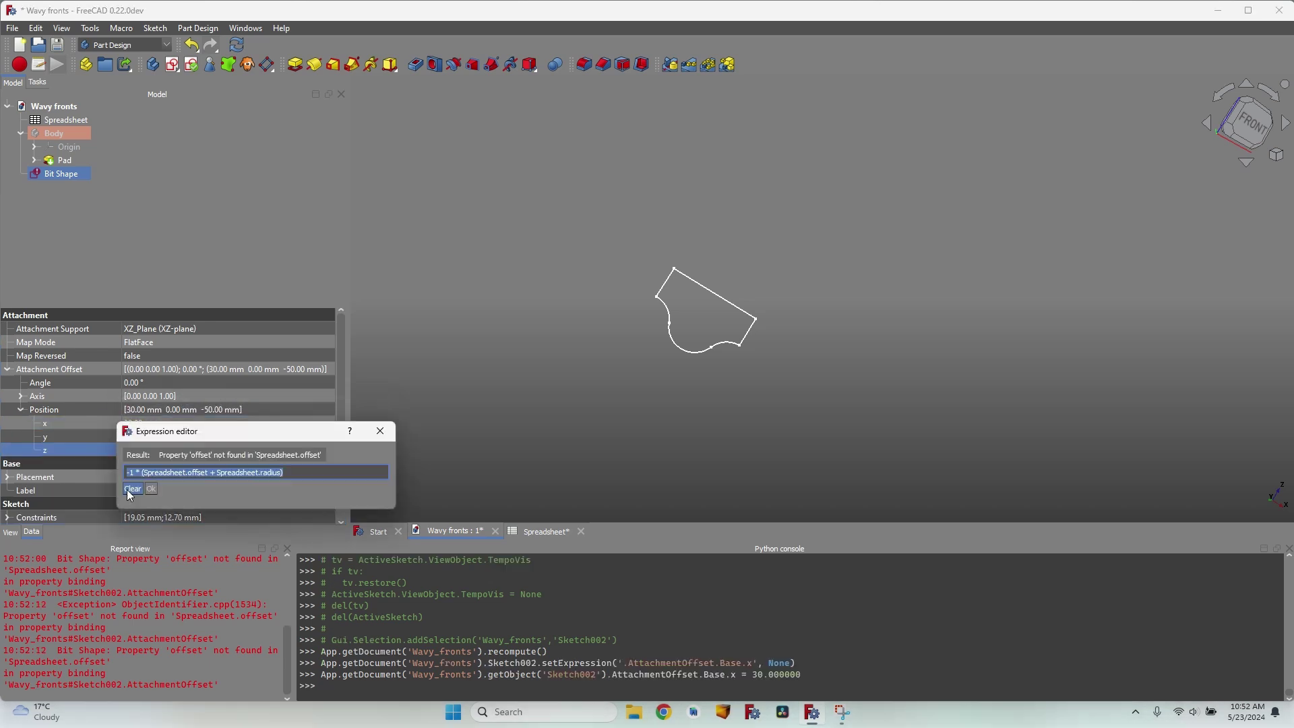
click(129, 490)
Set the x and z positions of the Bit Shape sketch's attachment offset to 0 mm
click(139, 422)
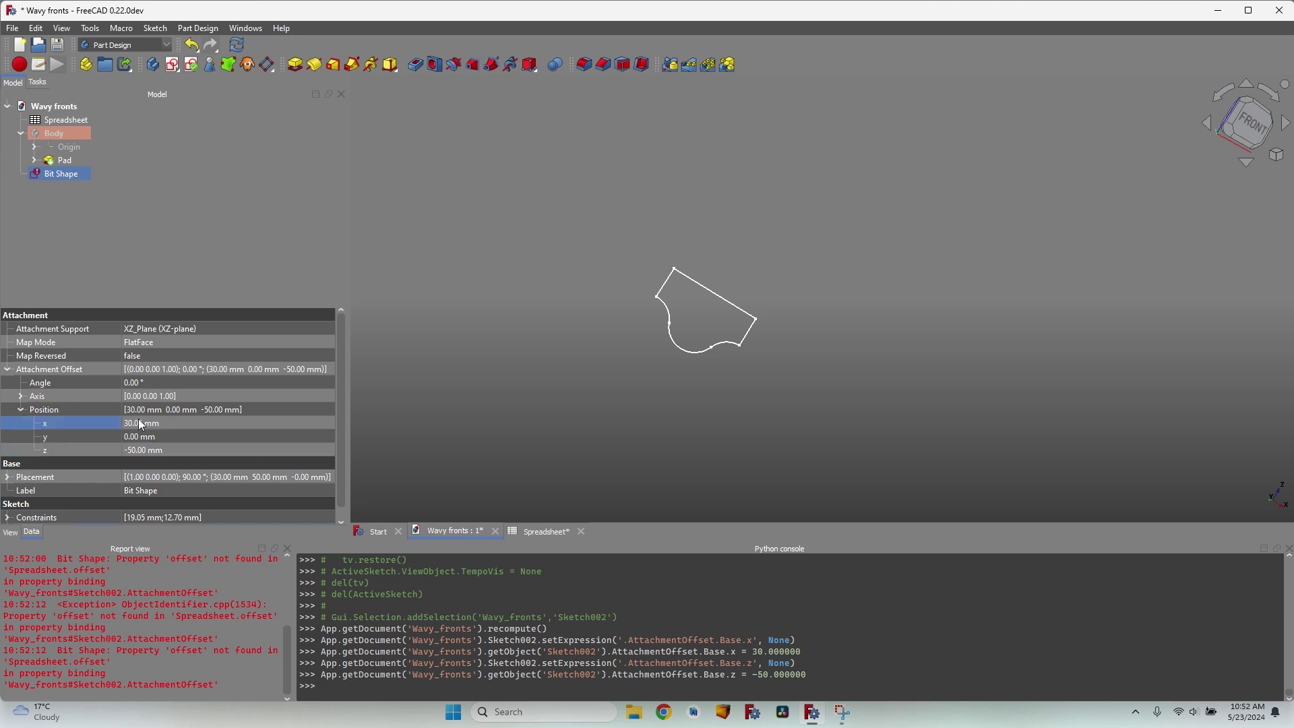
text(0)
key(Tab)
key(Tab)
text(9)
key(BackSpace)
text(0)
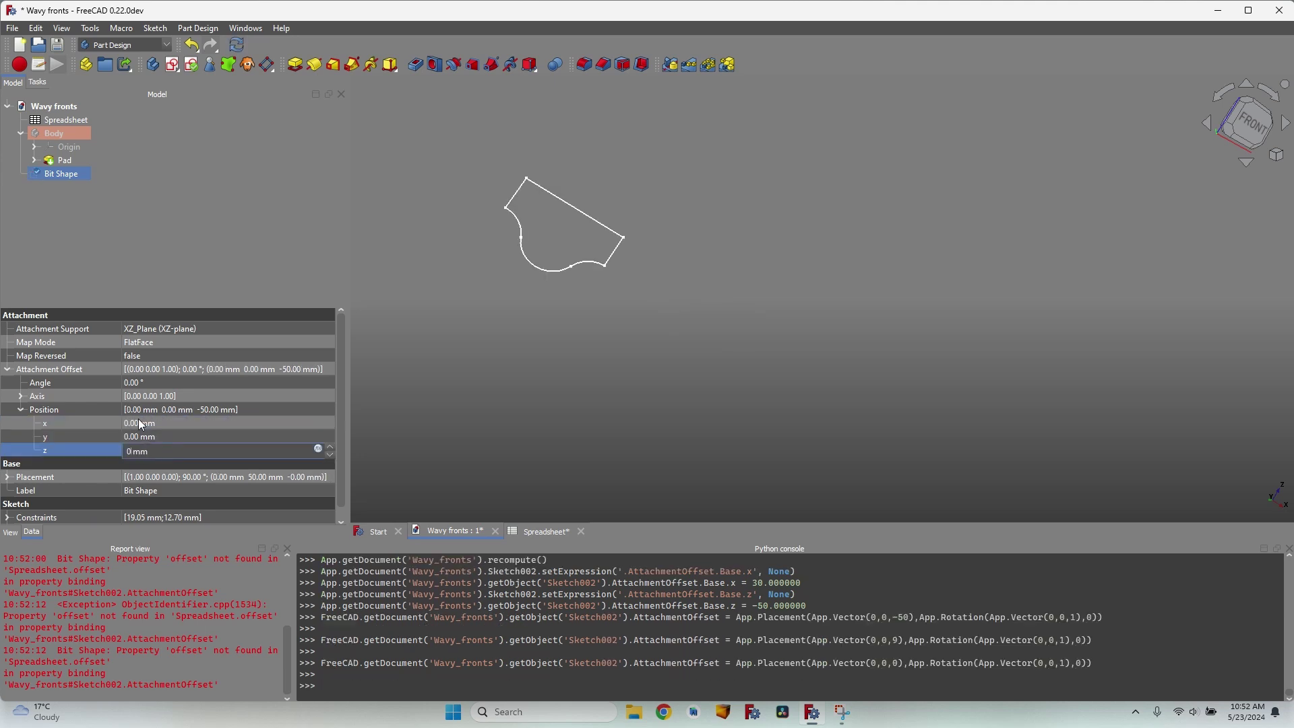
key(Tab)
Clear the error messages from the report view and deselect the Bit Shape sketch
right_click(166, 604)
click(186, 649)
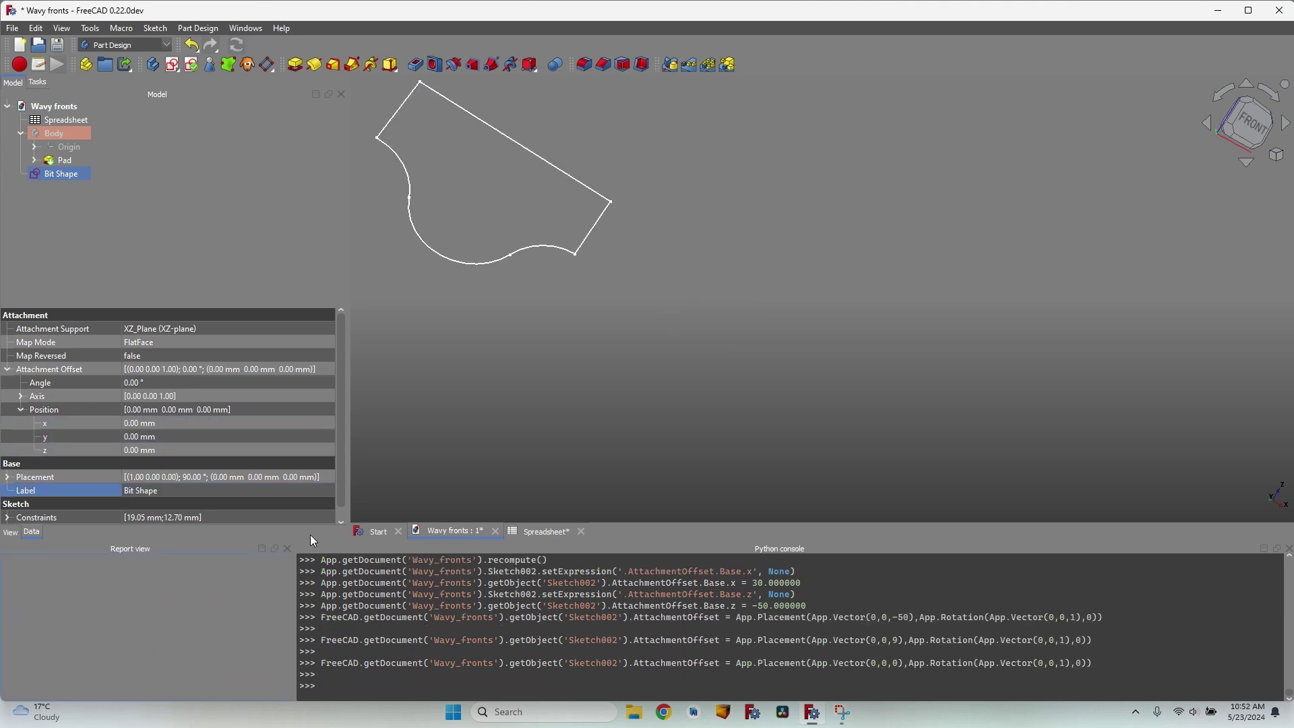
scroll(519, 306, up, 2)
click(539, 313)
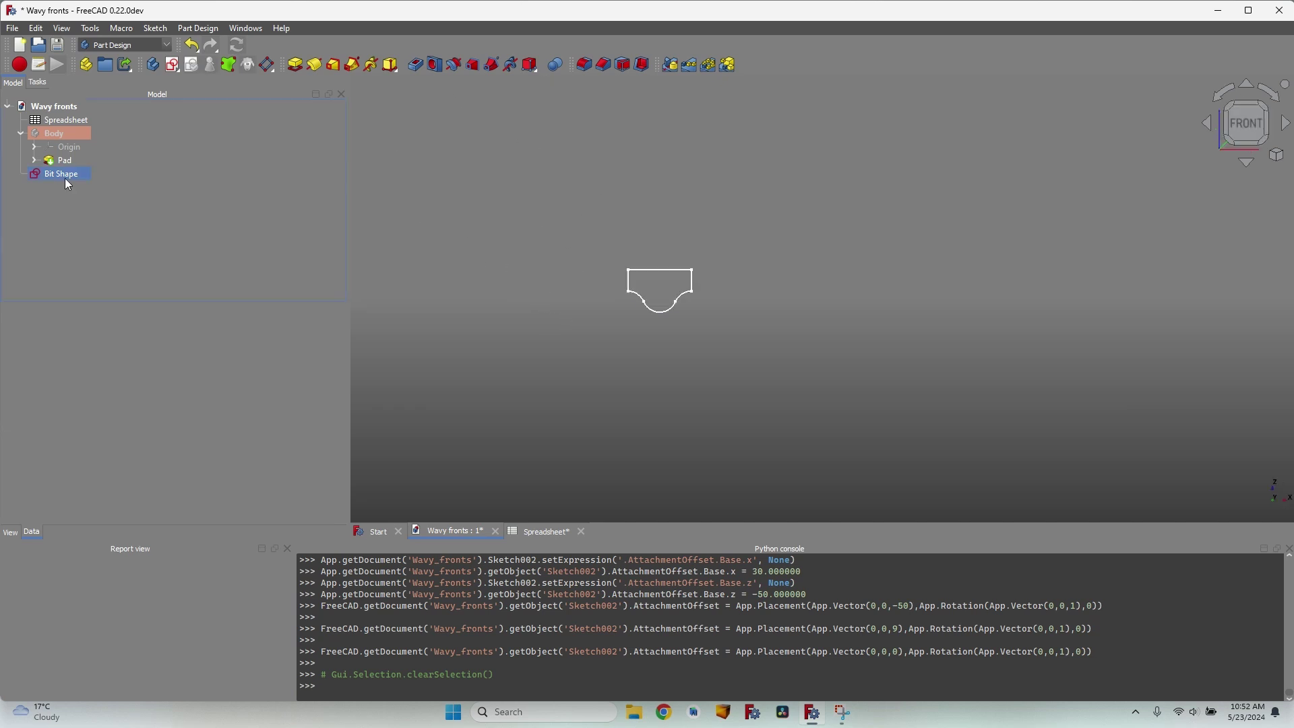
Move the Bit Shape sketch into the Body and make the Body visible
drag(67, 175, 73, 165)
click(70, 138)
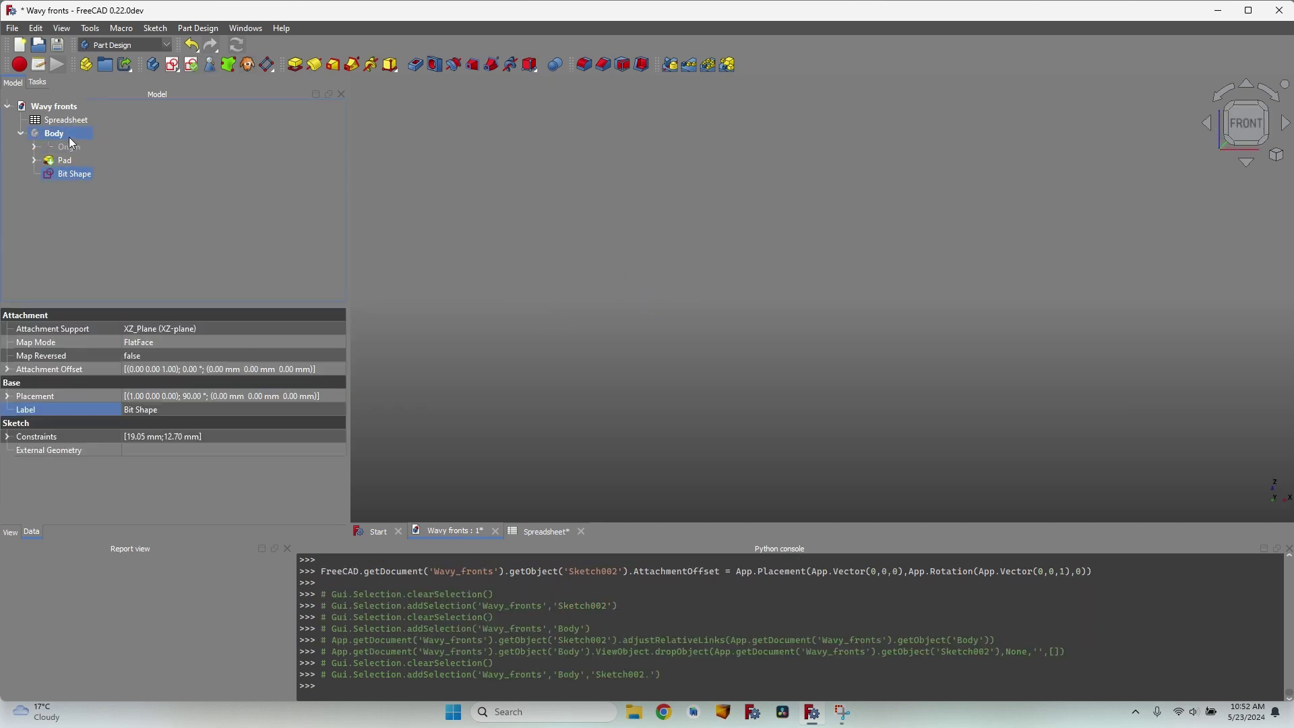
key(space)
scroll(707, 184, up, 3)
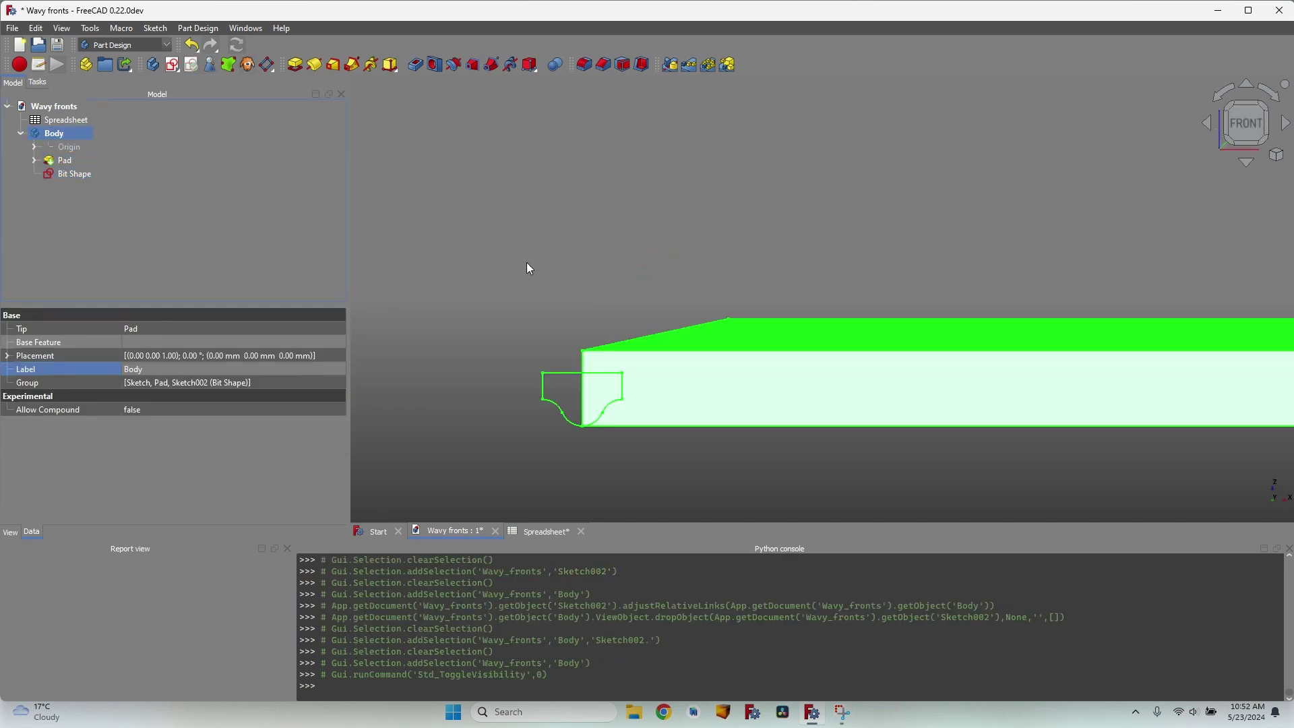
middle_drag(527, 263, 606, 330)
click(607, 330)
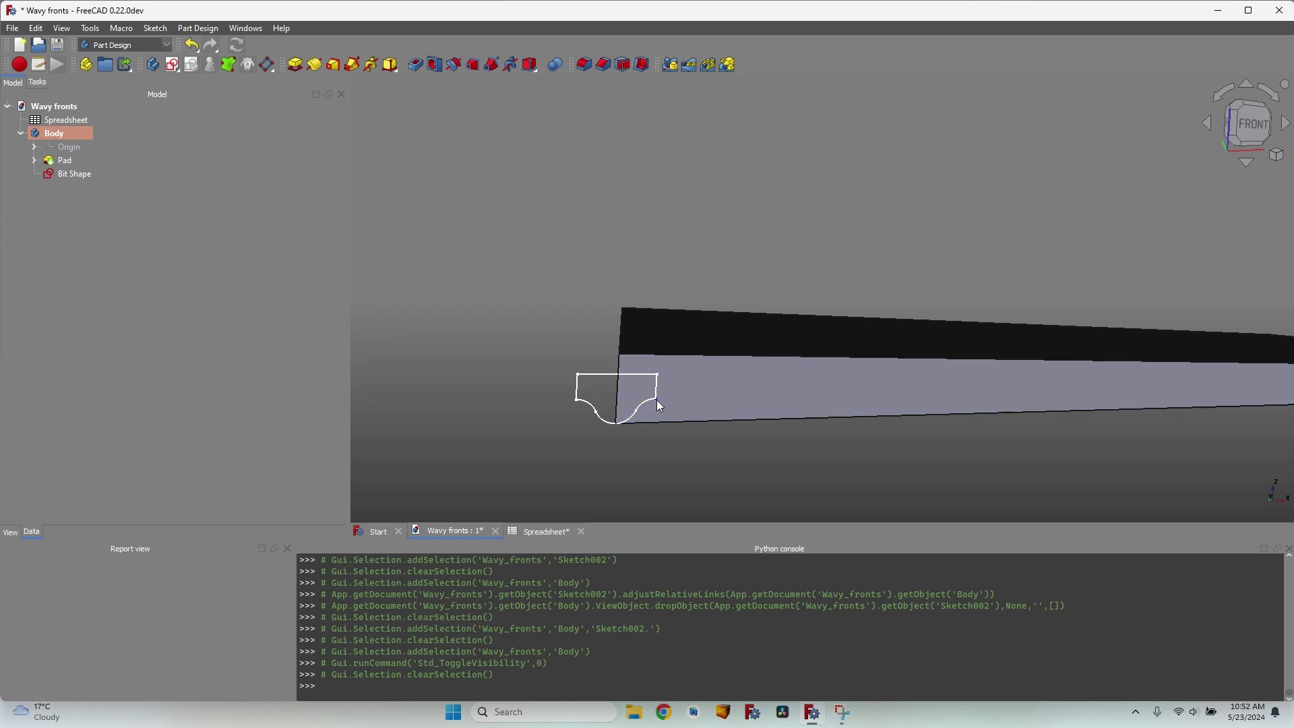
Try driving the z position of the Bit Shape sketch's attachment offset with the expression Spreadsheet.thickness
scroll(655, 398, up, 3)
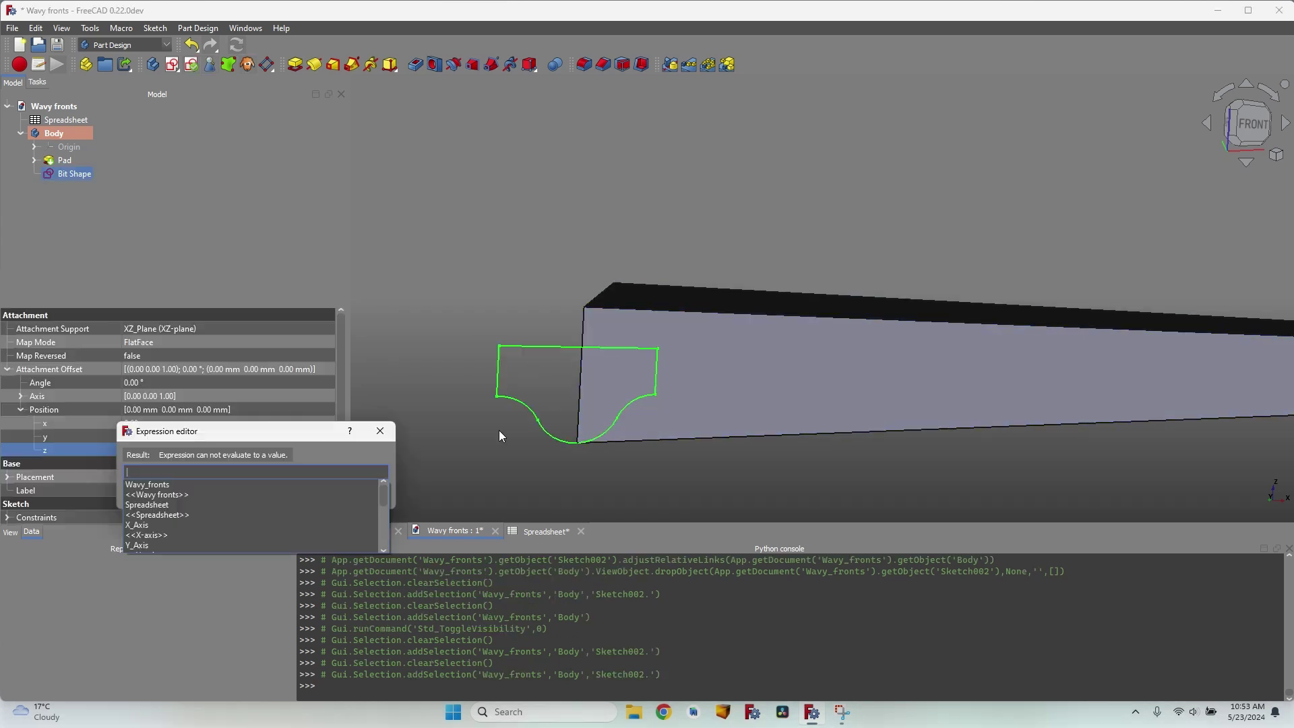
text(S)
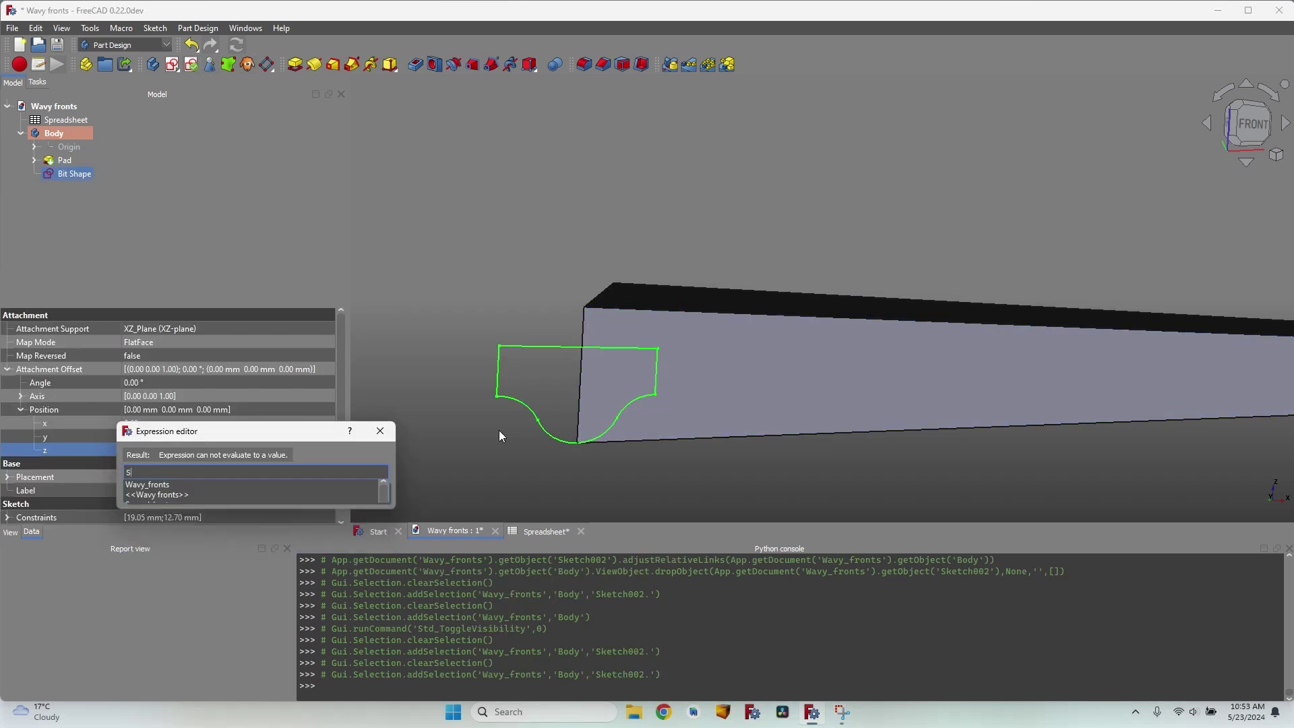
text(preadsheet.thickness)
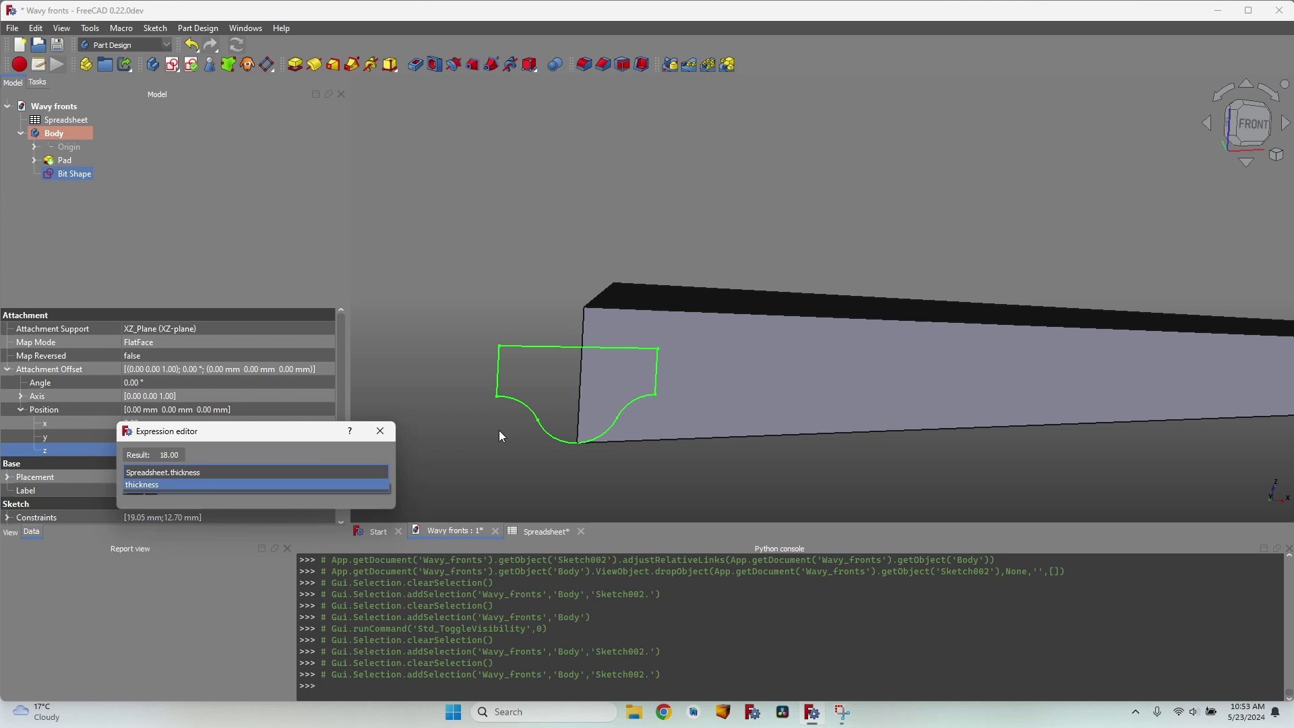
key(Return)
key(Return)
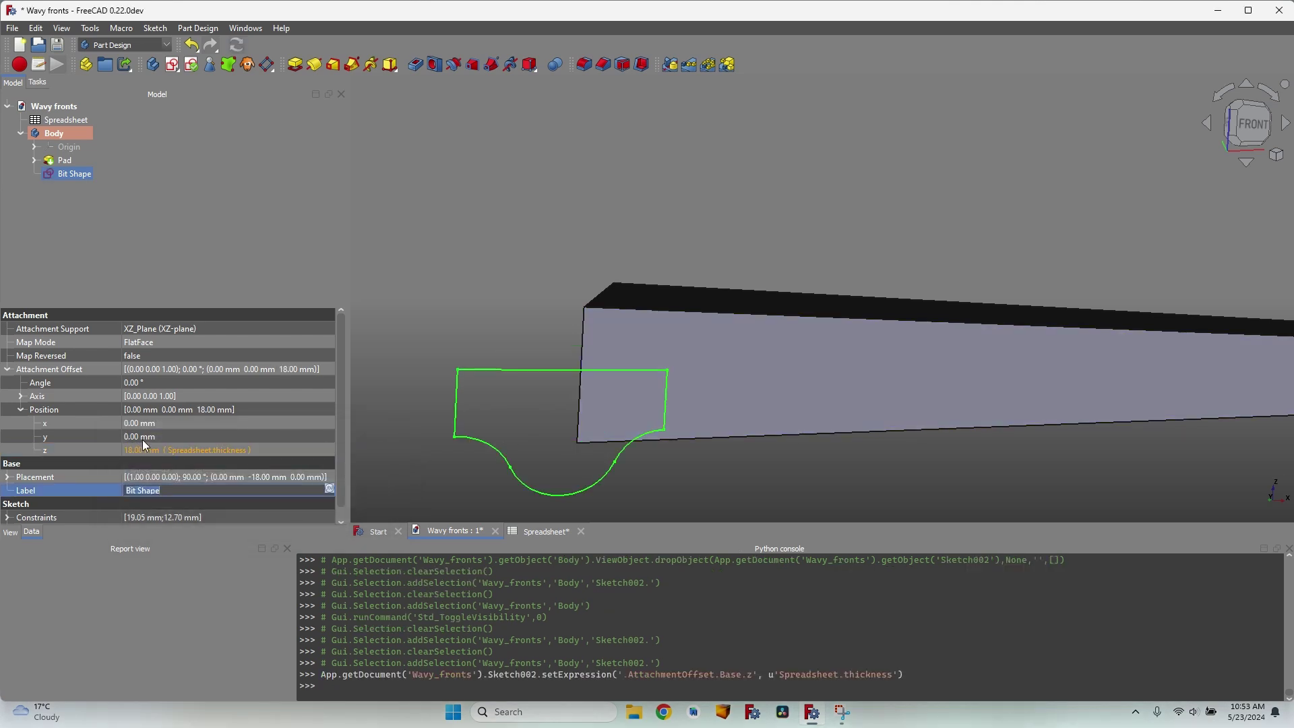
click(179, 446)
scroll(689, 387, down, 5)
mouse_move(688, 387)
middle_down()
mouse_move(690, 419)
mouse_move(708, 398)
mouse_move(657, 385)
middle_up()
scroll(657, 386, up, 2)
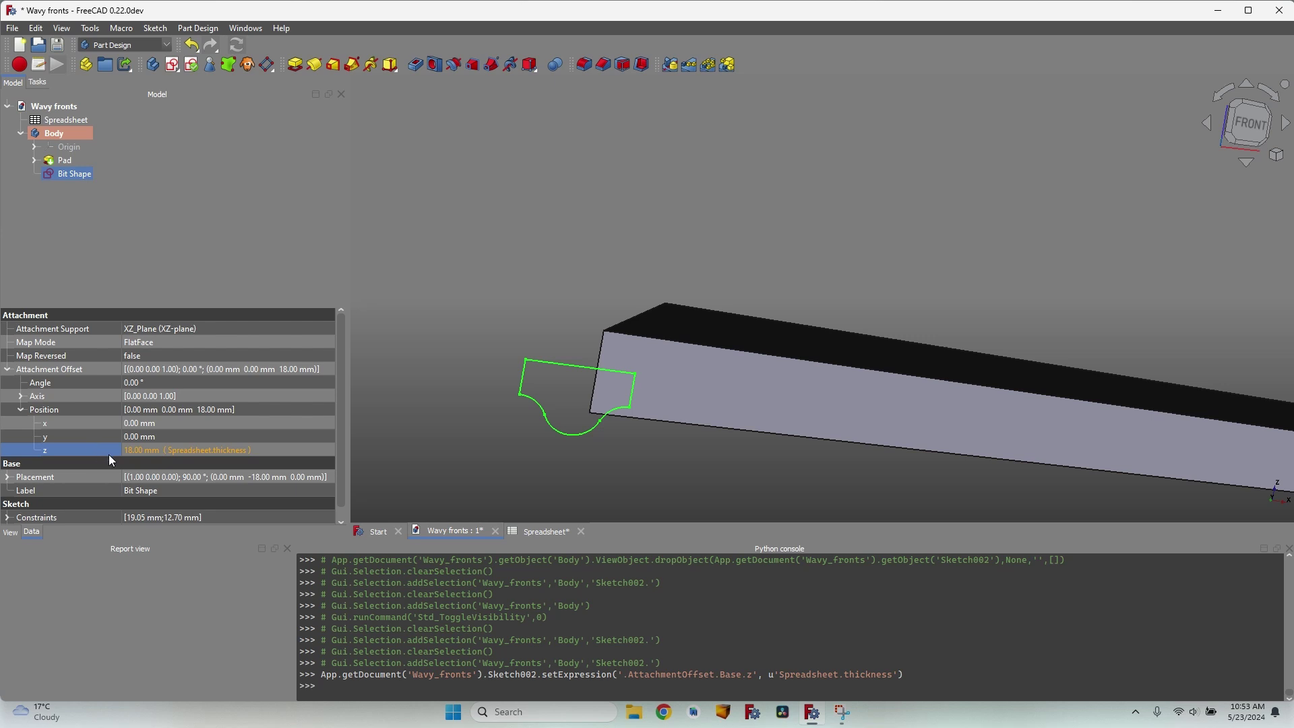
Clear the expression from the z position of the Bit Shape sketch's attachment offset and return it to 0 mm
click(78, 174)
mouse_move(357, 342)
middle_down()
mouse_move(843, 284)
mouse_move(912, 232)
mouse_move(687, 306)
mouse_move(682, 398)
mouse_move(1281, 499)
middle_up()
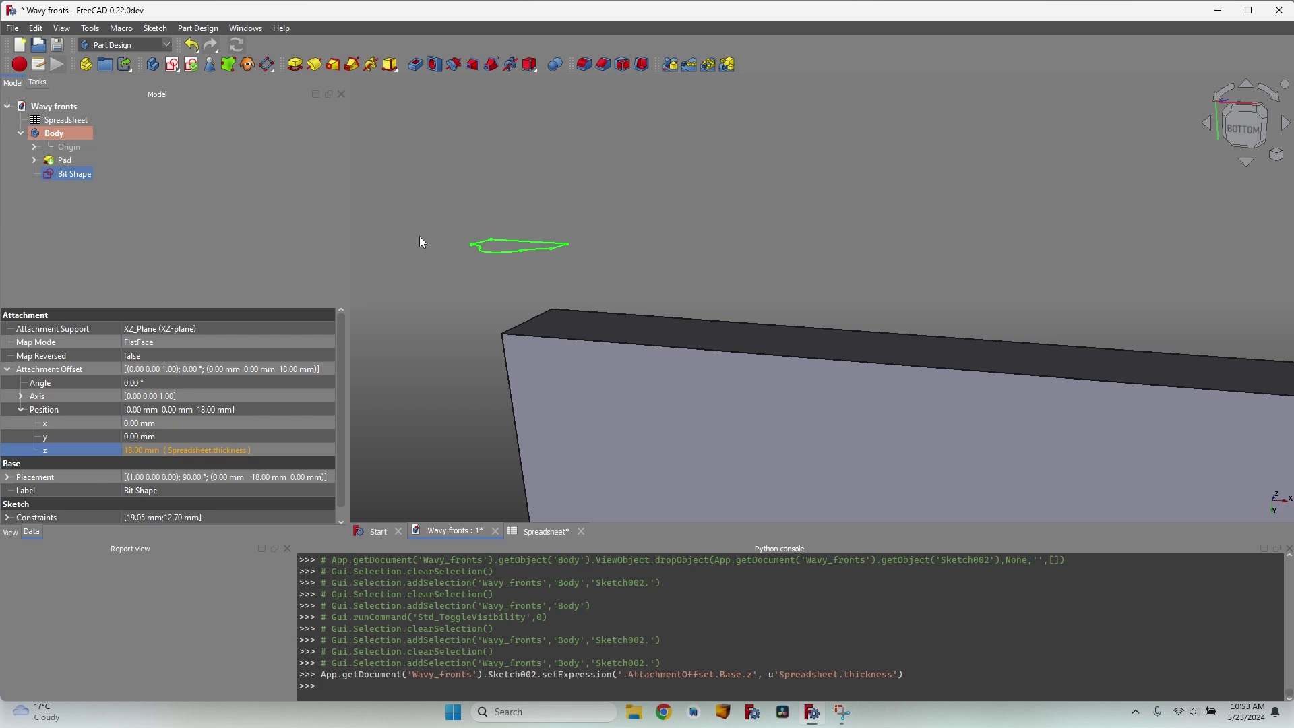
scroll(474, 322, up, 1)
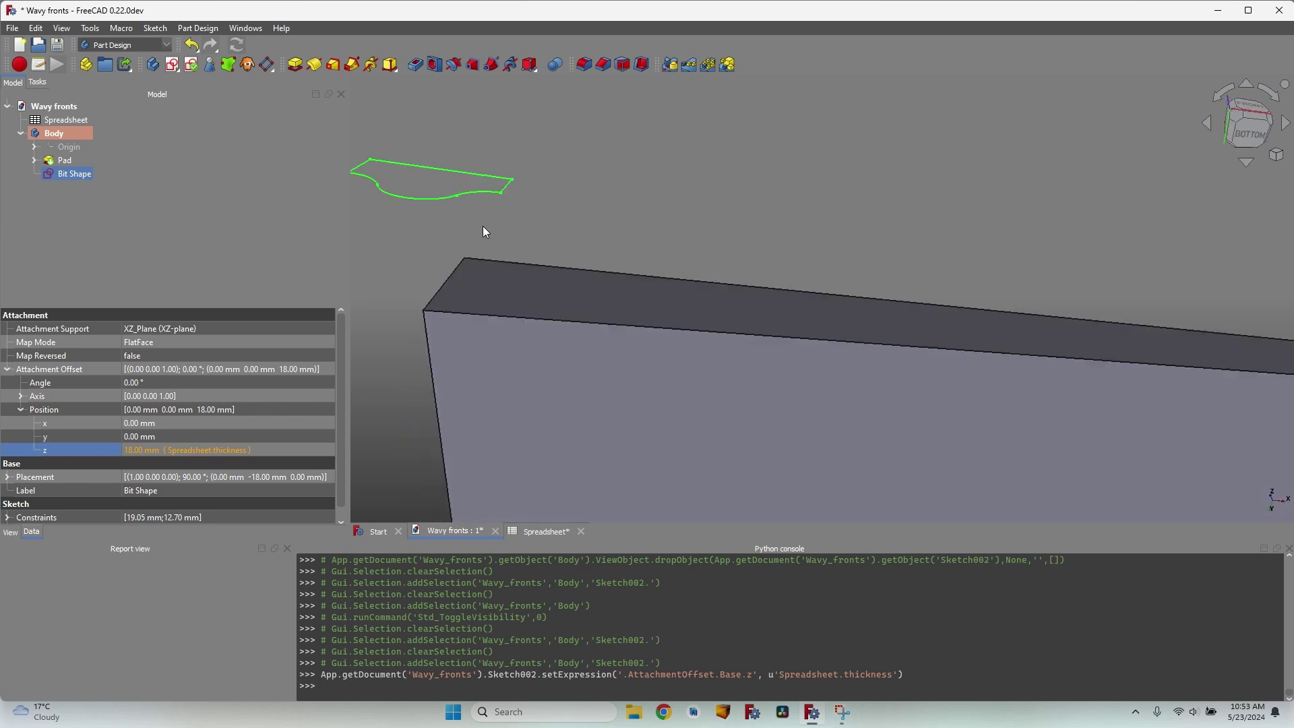
click(296, 451)
click(322, 450)
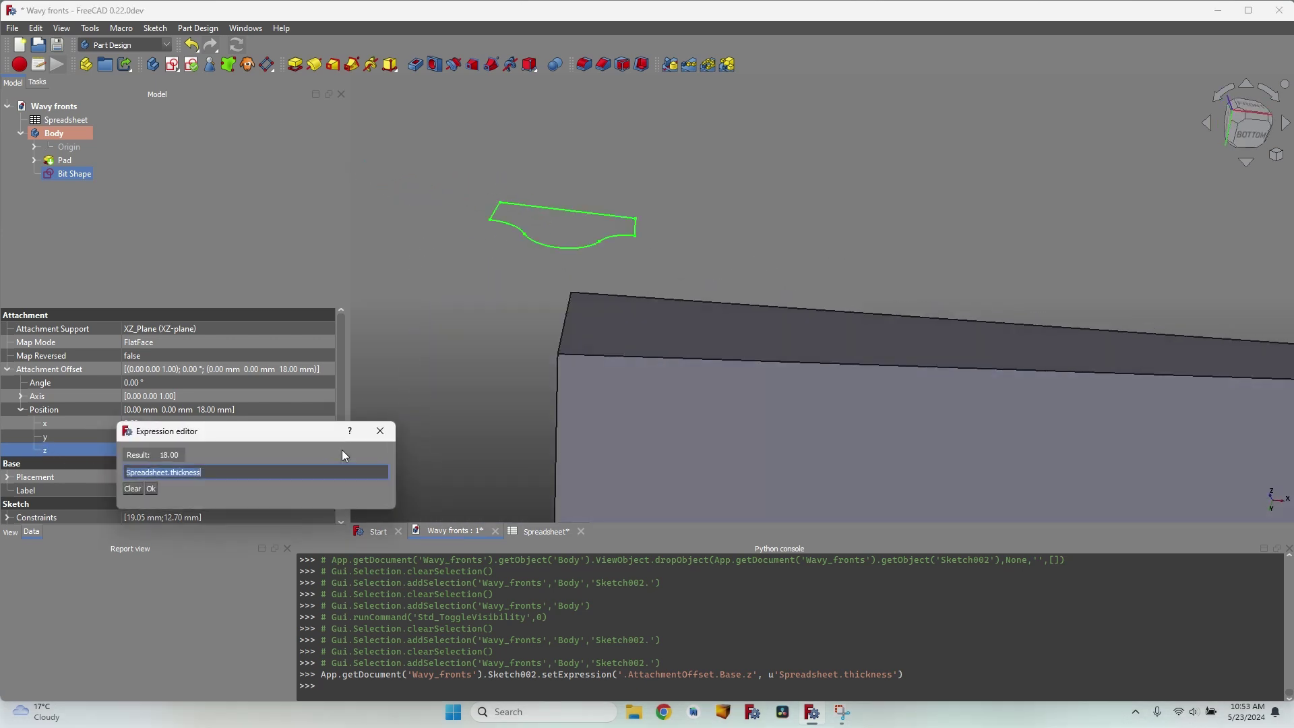
click(132, 488)
click(151, 489)
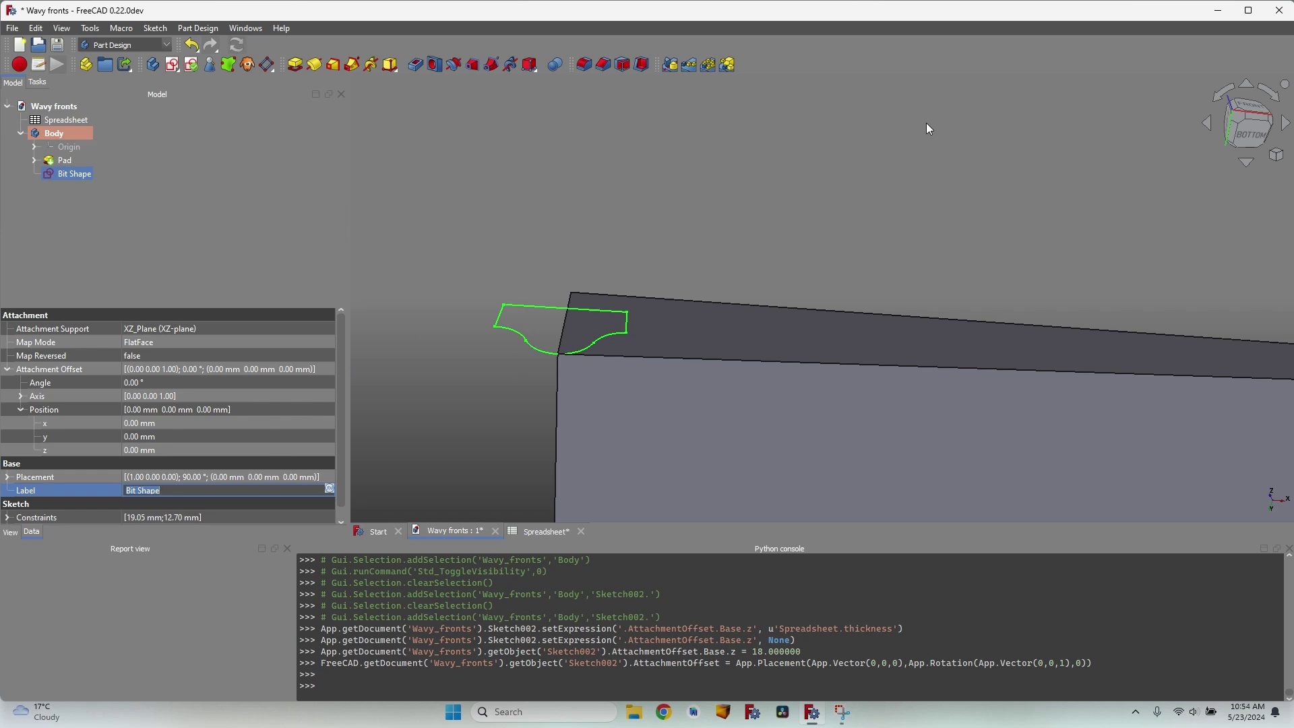
Raise the y position of the Bit Shape sketch's attachment offset to 8 mm
click(146, 437)
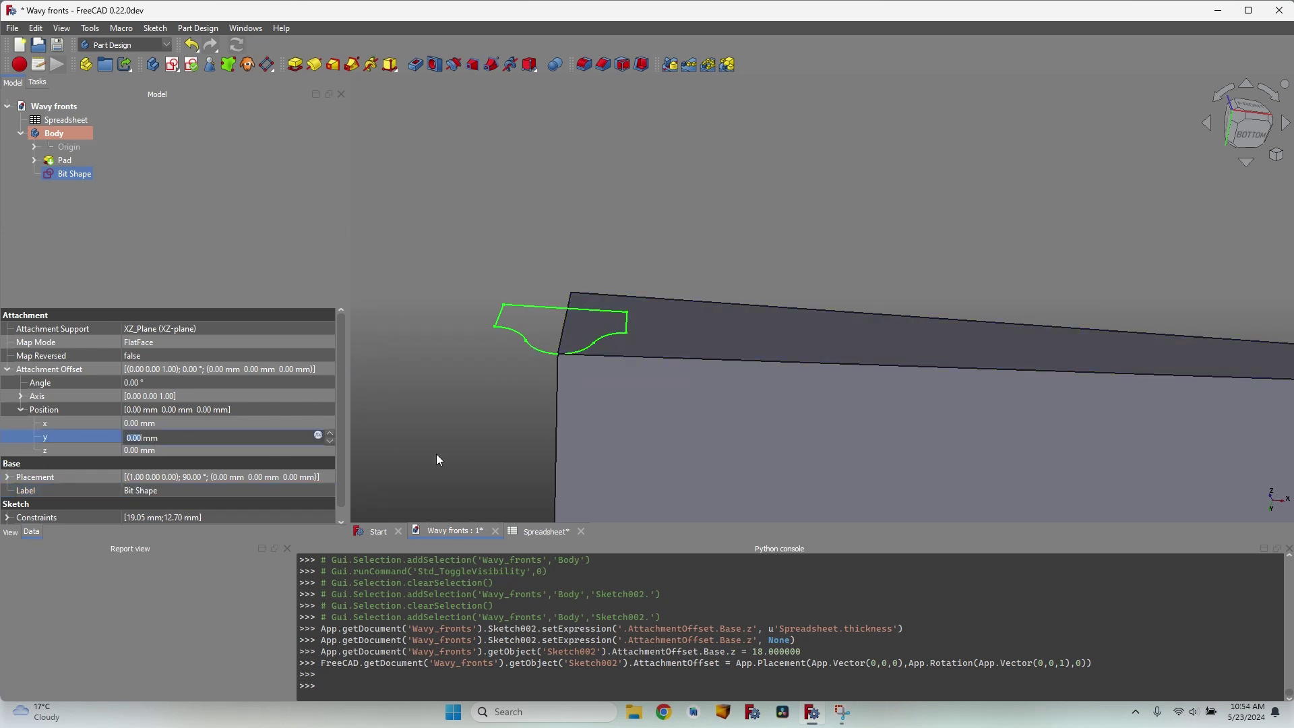
scroll(168, 439, up, 6)
scroll(168, 439, up, 2)
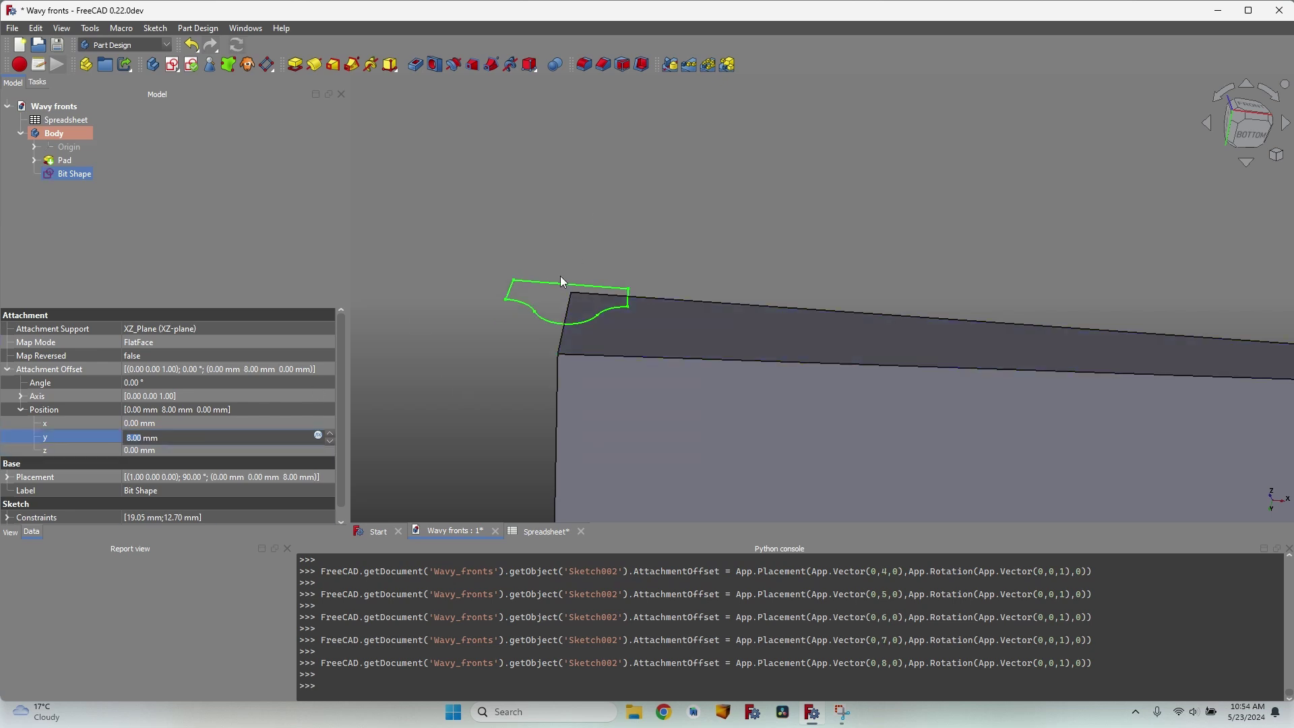
Drive the y position of the Bit Shape sketch's attachment offset with the expression Spreadsheet.thickness
key(equal)
text(s)
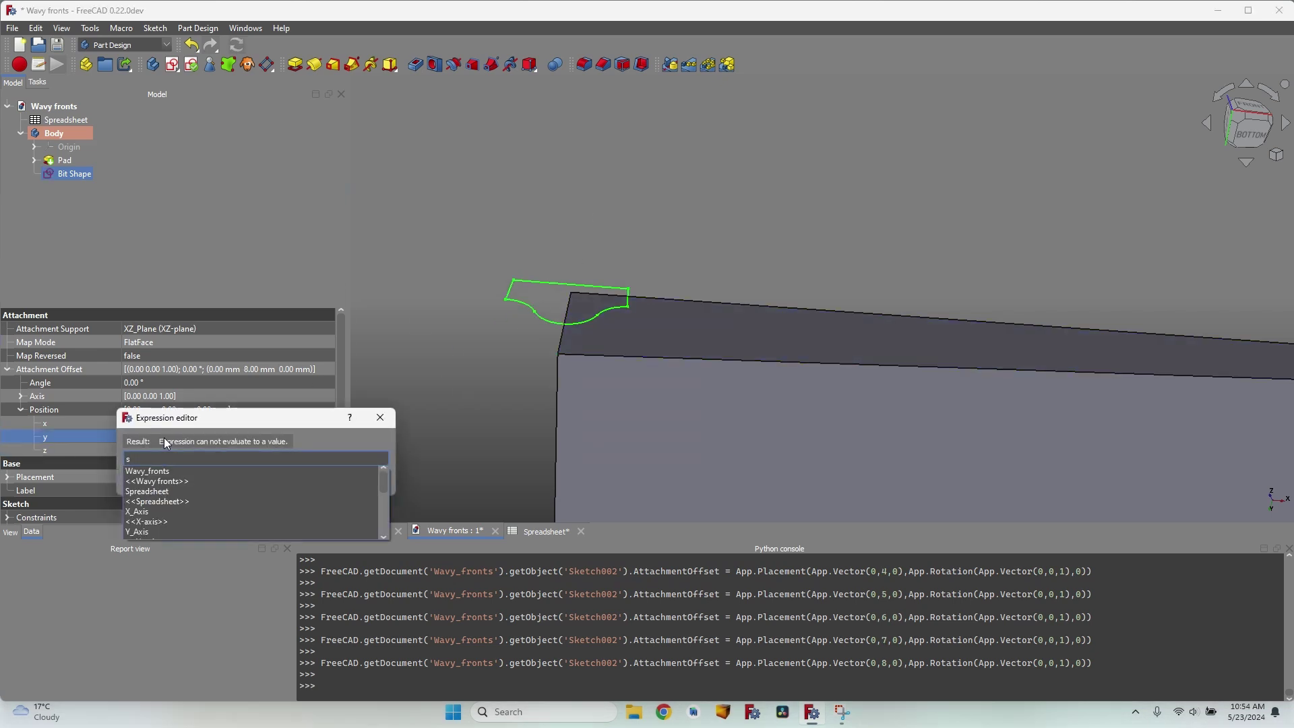
text(pread)
key(Down)
text(.thick)
key(Down)
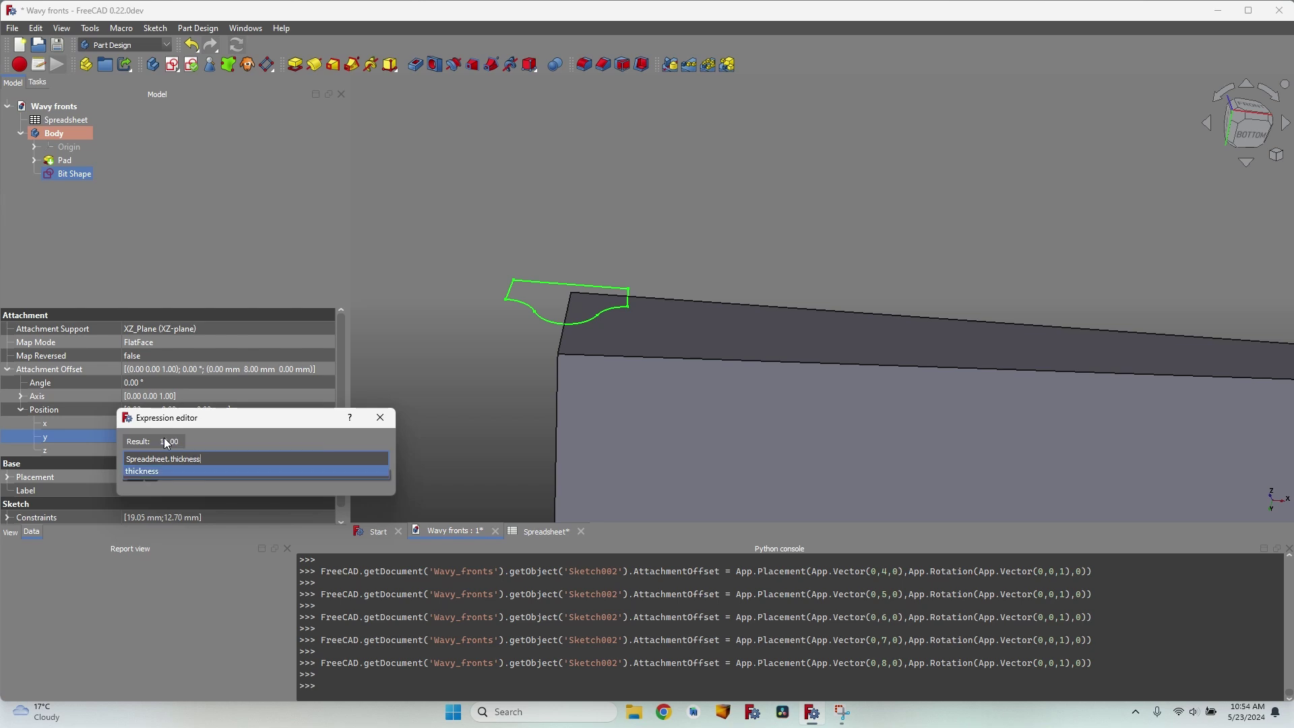
key(Return)
middle_drag(439, 285, 767, 302)
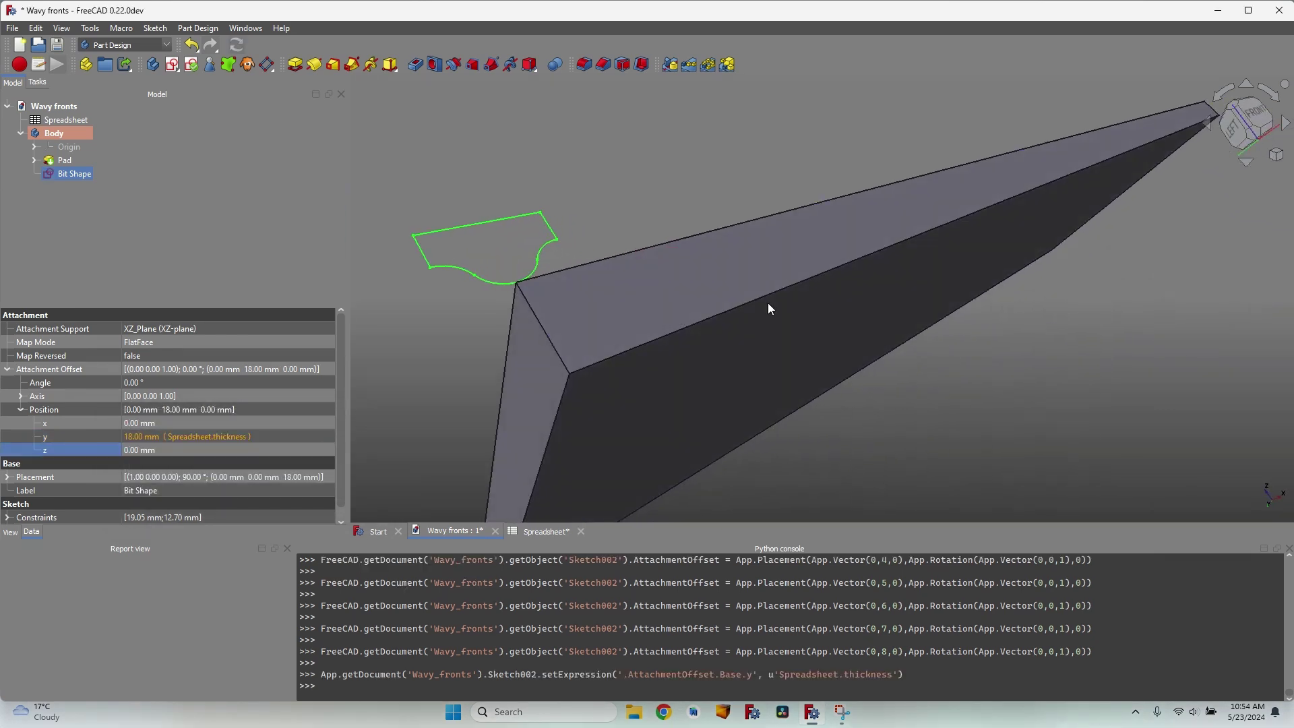
middle_drag(536, 210, 514, 267)
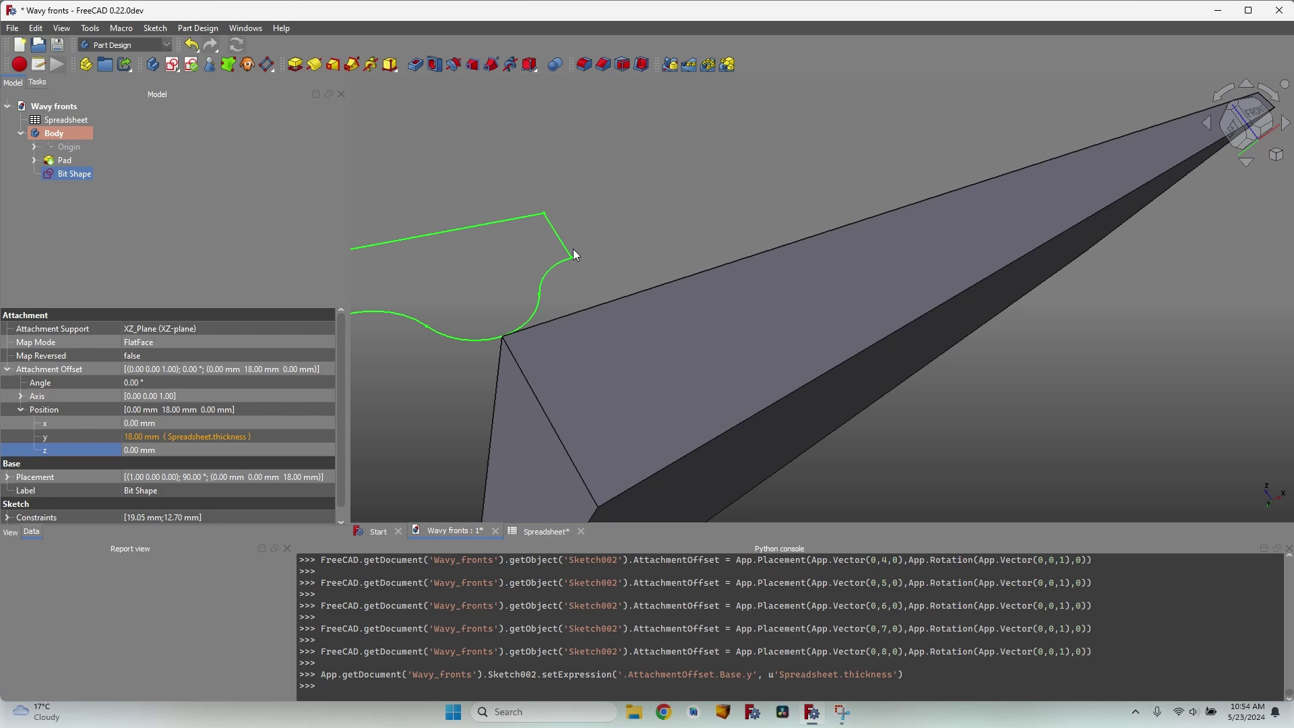
middle_drag(573, 250, 452, 260)
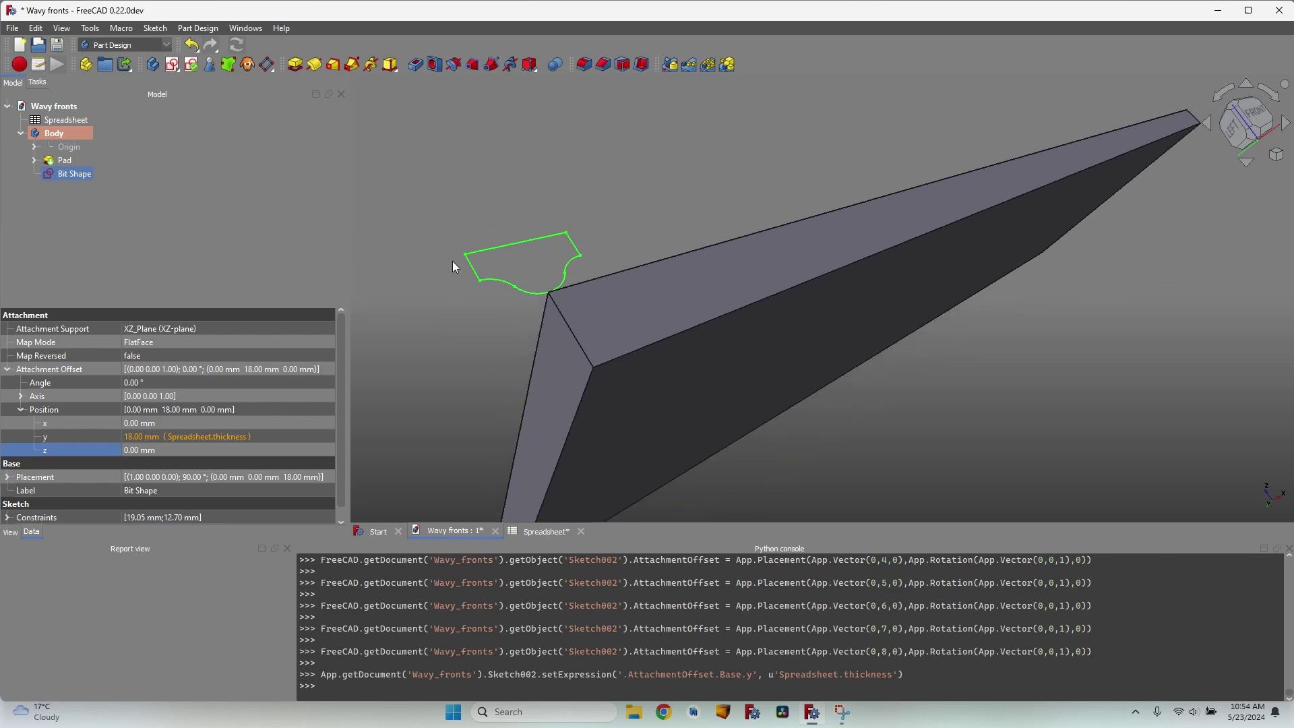
Change the y position expression of the Bit Shape sketch's attachment offset to Spreadsheet.thickness - Spreadsheet.bit_height/2
double_click(76, 176)
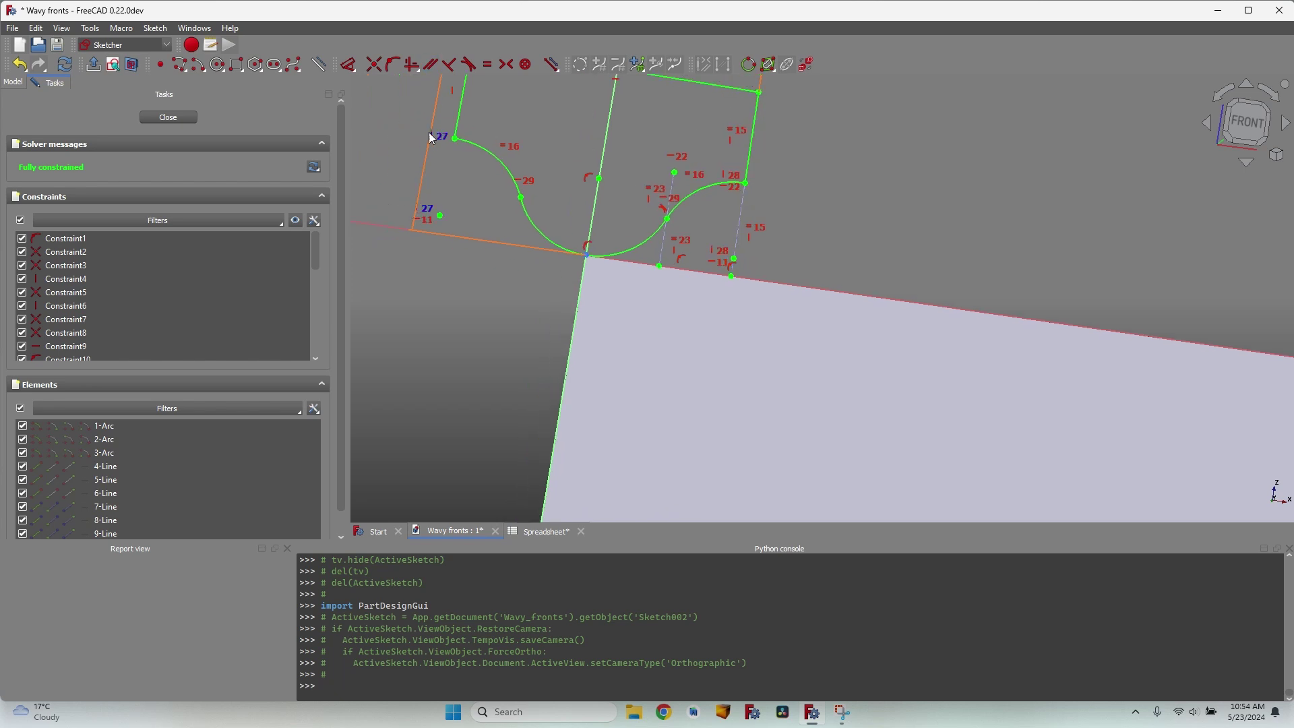
click(168, 117)
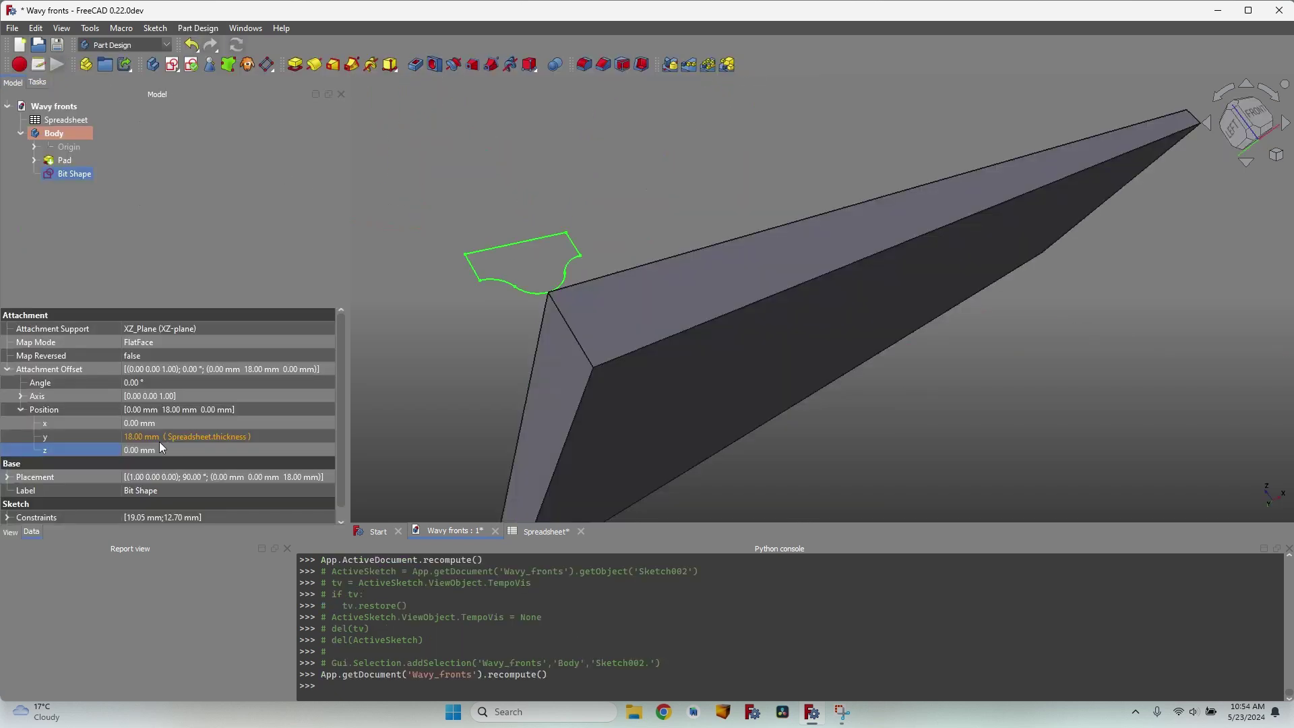
click(159, 439)
click(318, 437)
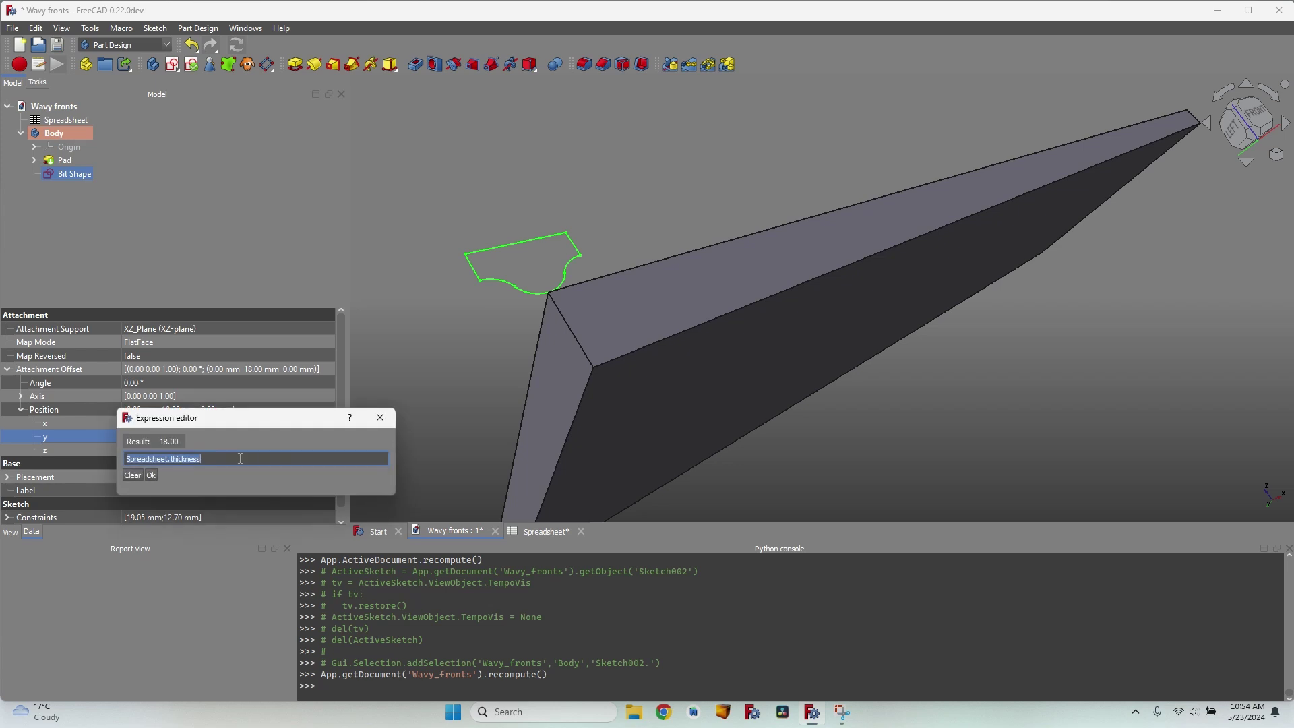
text(Spreadsheet.thickness - Spreadsheet.bit_height/2)
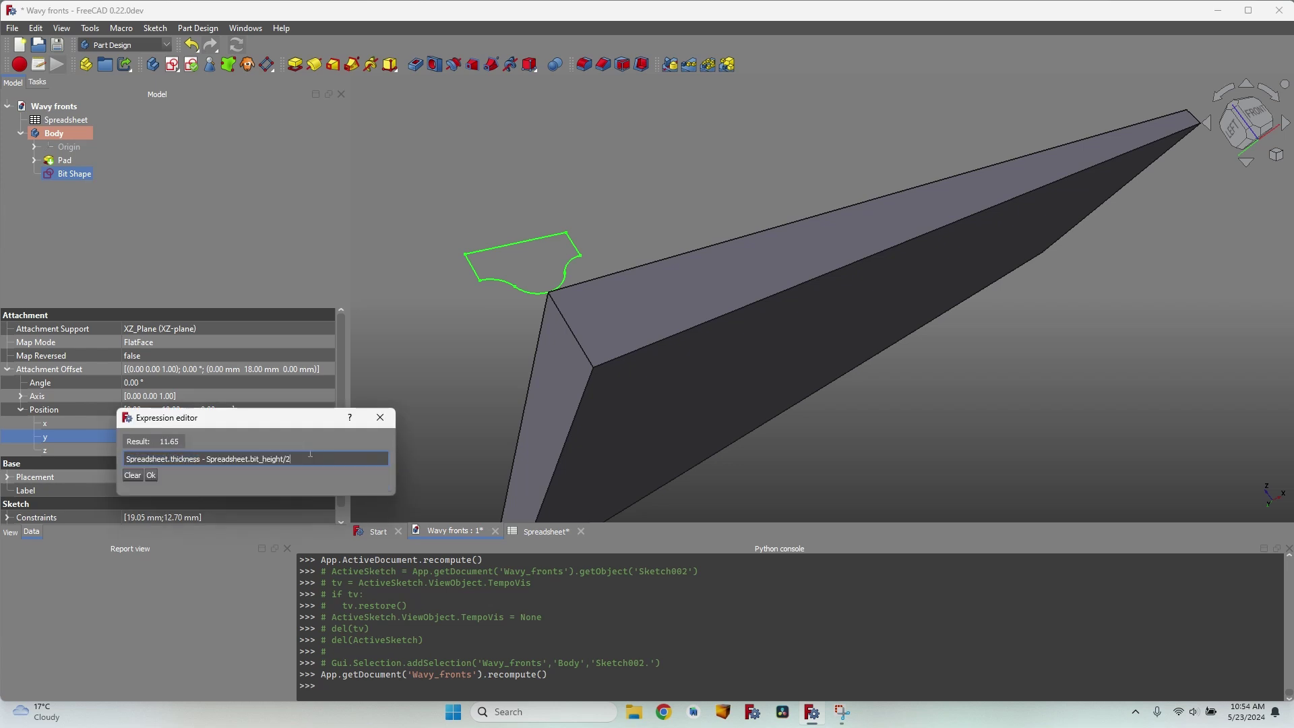
key(Return)
key(1)
scroll(701, 156, up, 5)
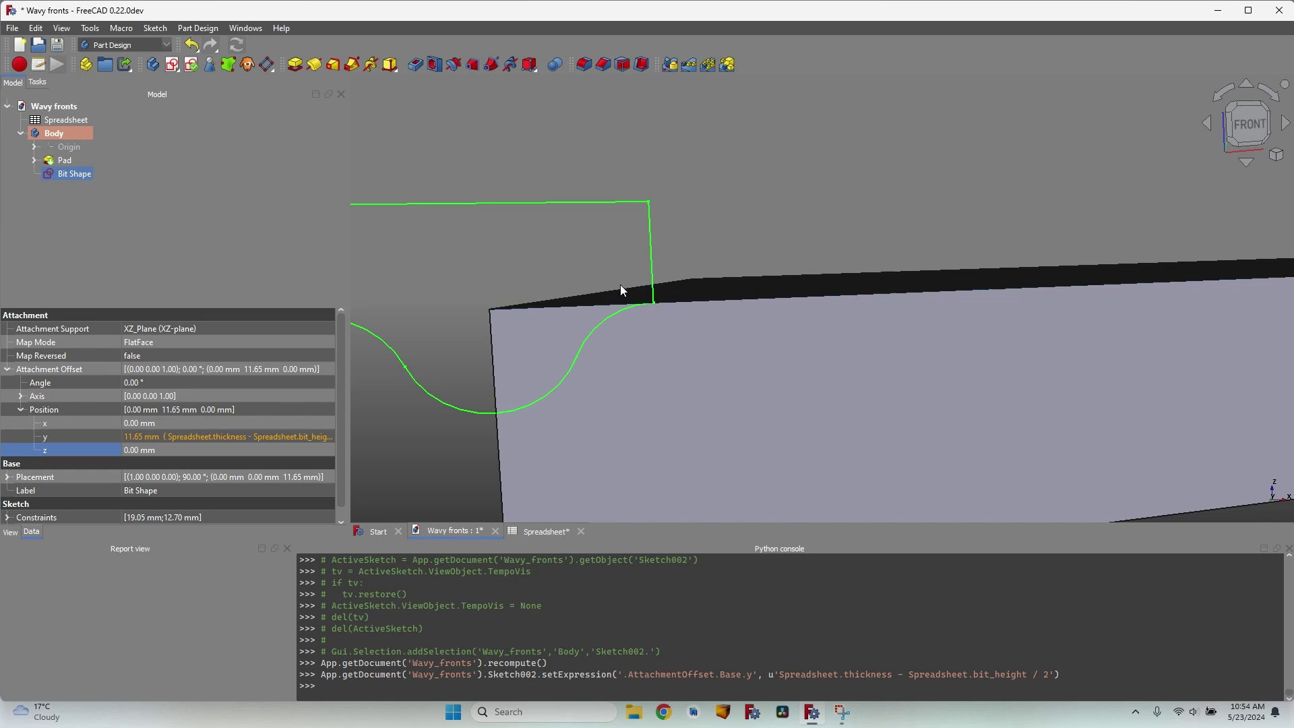
scroll(751, 229, down, 5)
mouse_move(1037, 214)
middle_down()
mouse_move(930, 326)
mouse_move(535, 293)
middle_up()
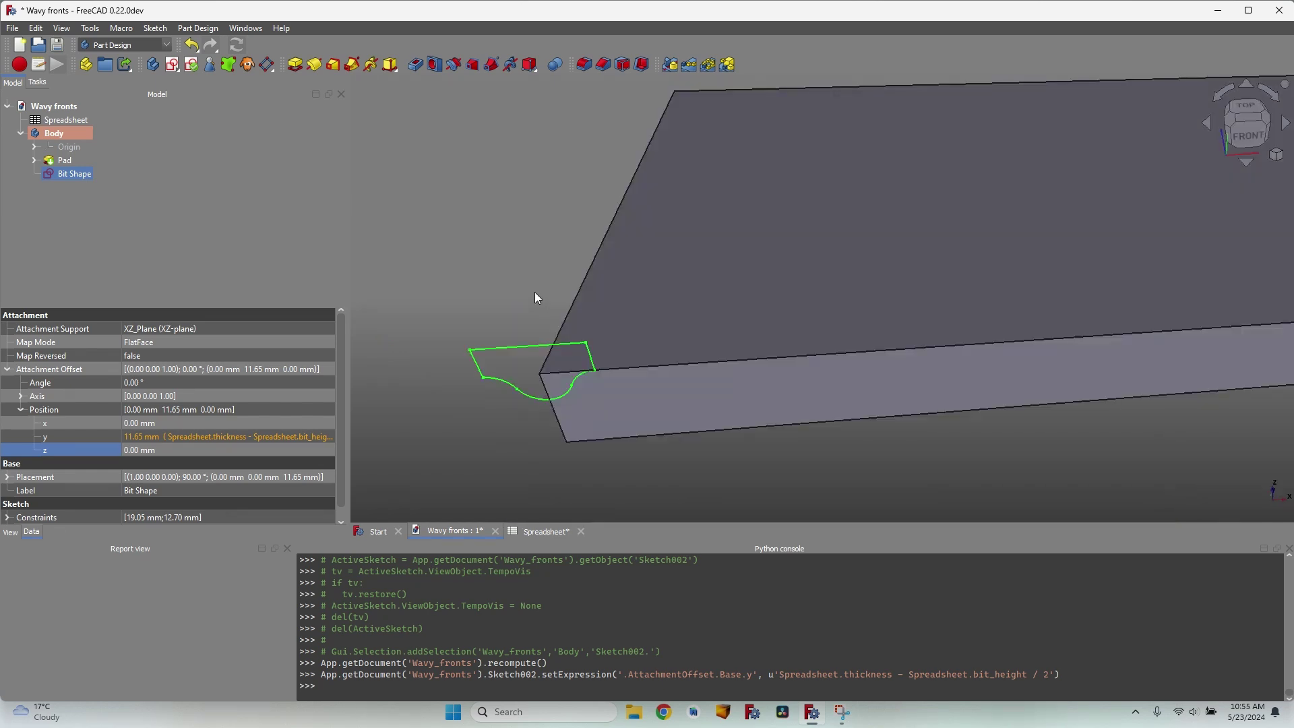
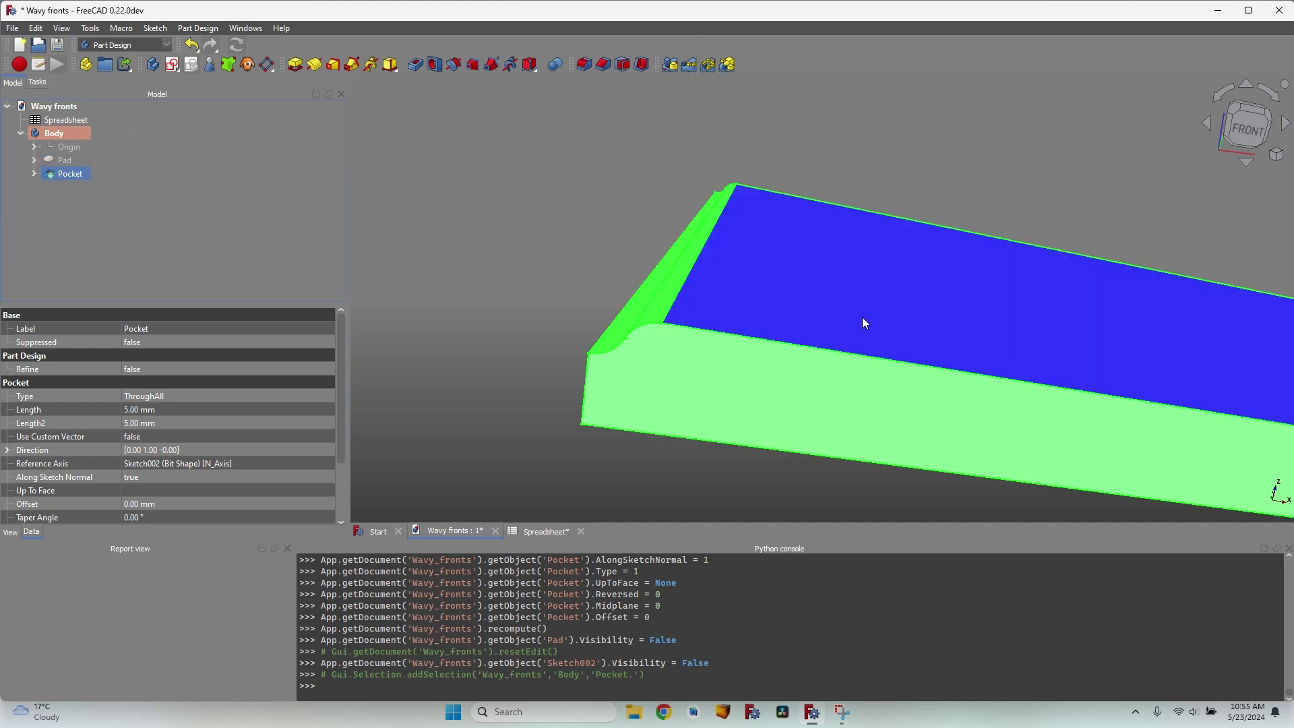
Start a linear pattern of the pocket along the horizontal sketch axis with an overall length of 600 mm
click(689, 64)
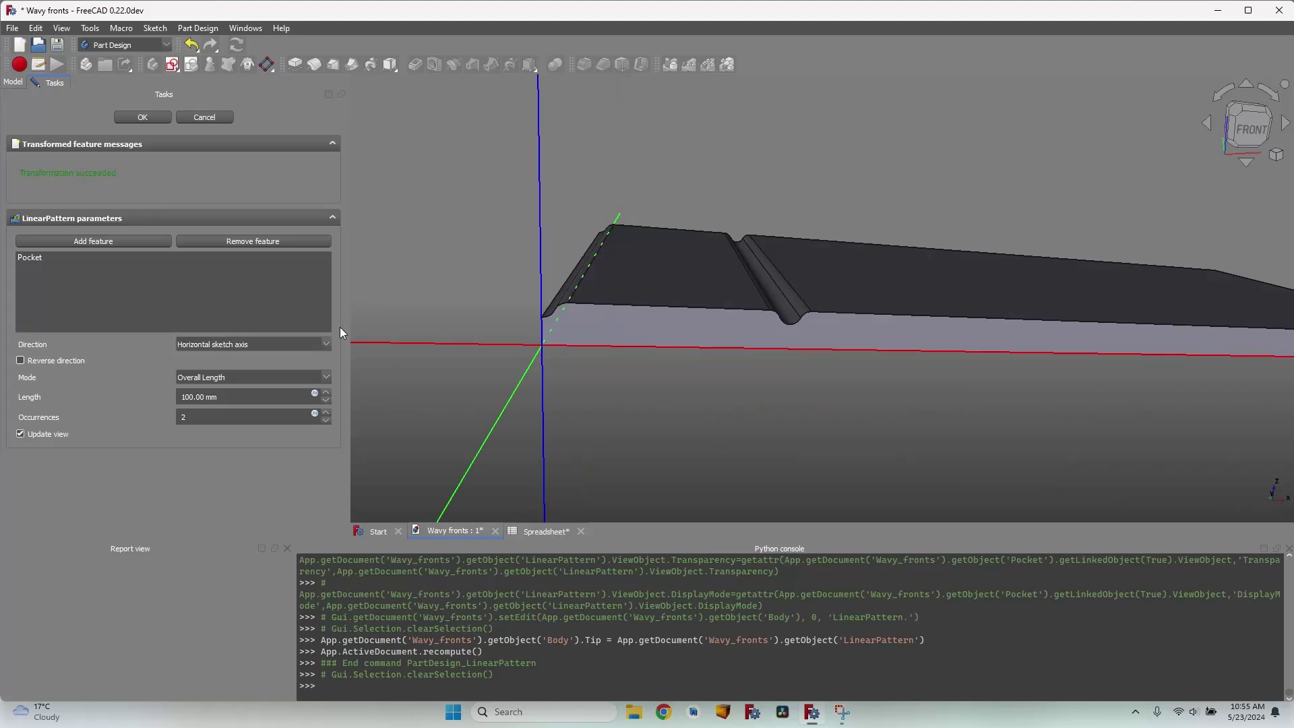
click(314, 394)
text(600)
key(Return)
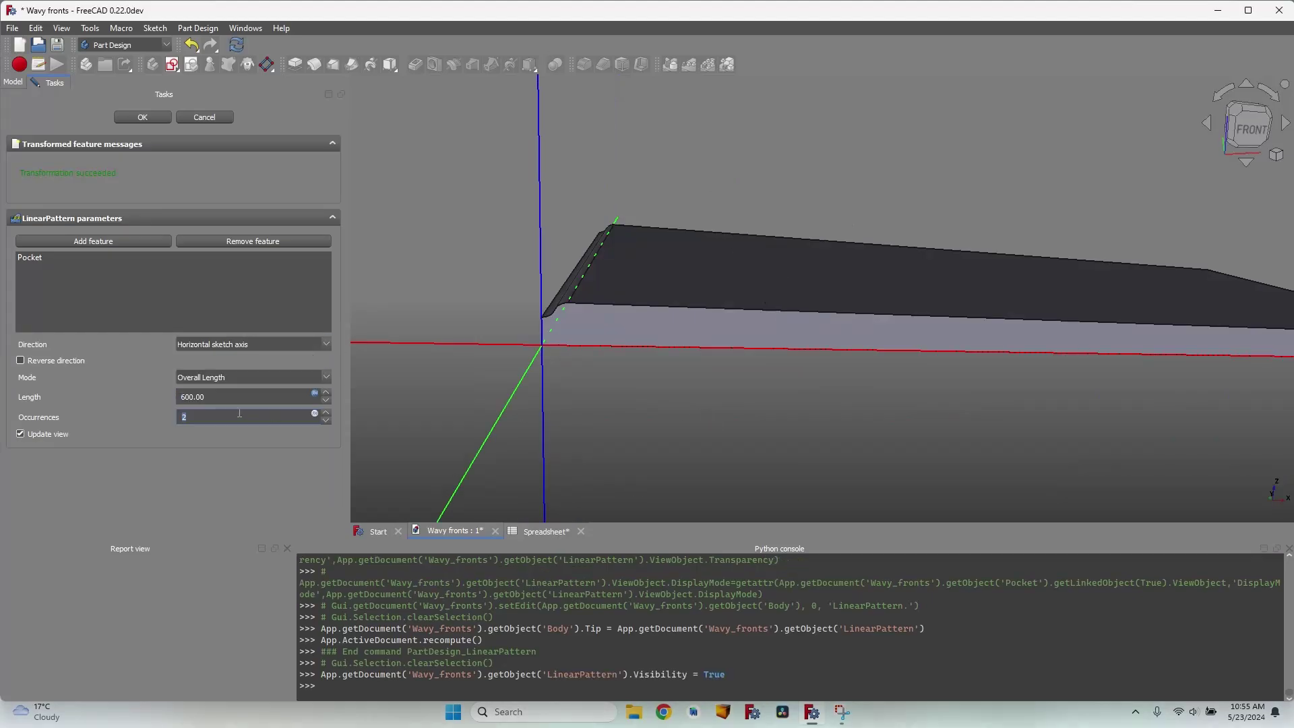
Set the linear pattern's number of occurrences to the expression Spreadsheet.width/Spreadsheet.bit_diameter
click(314, 414)
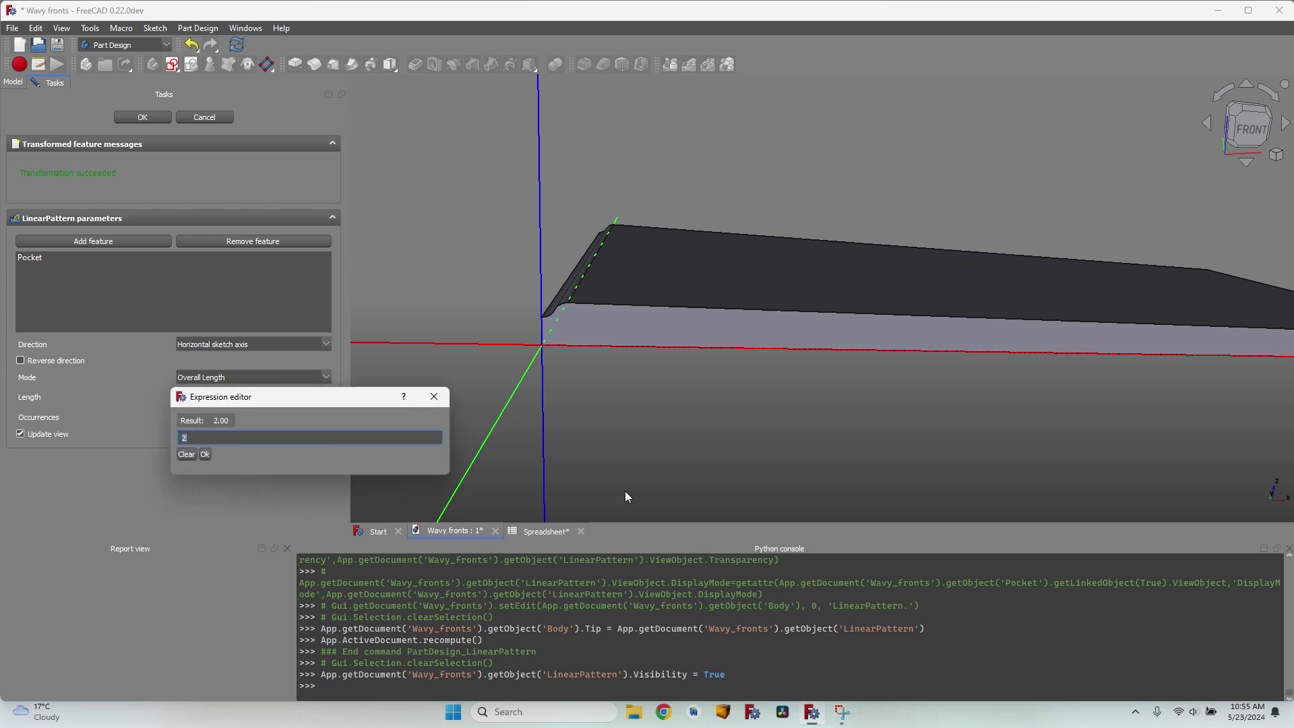
text(Spreadsheet.)
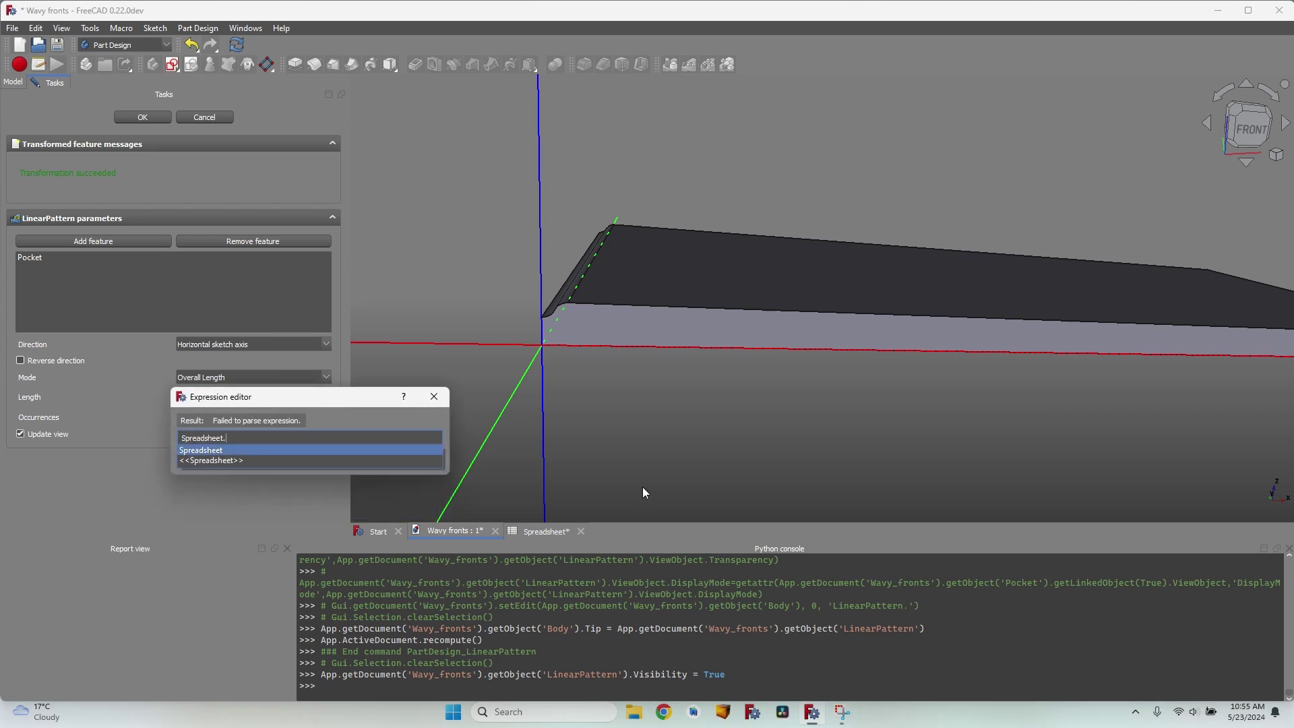
text(width)
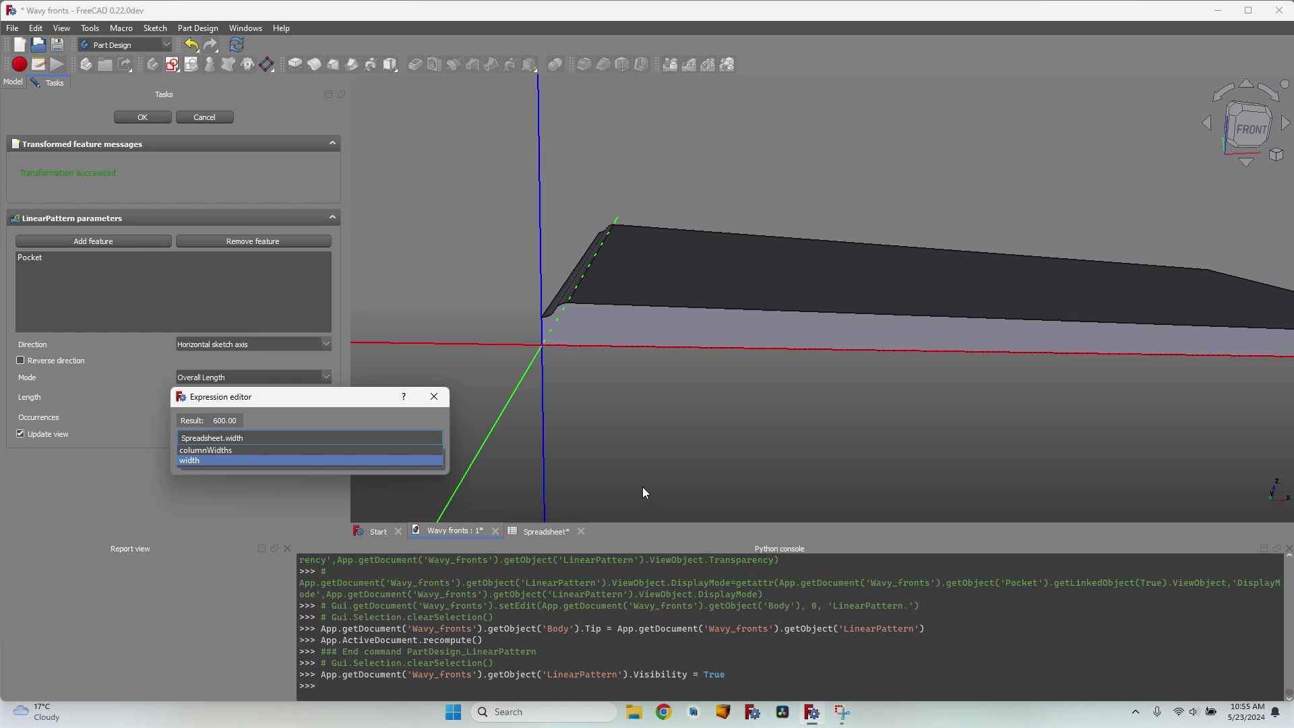
text(/Spreadsheet.bit_height)
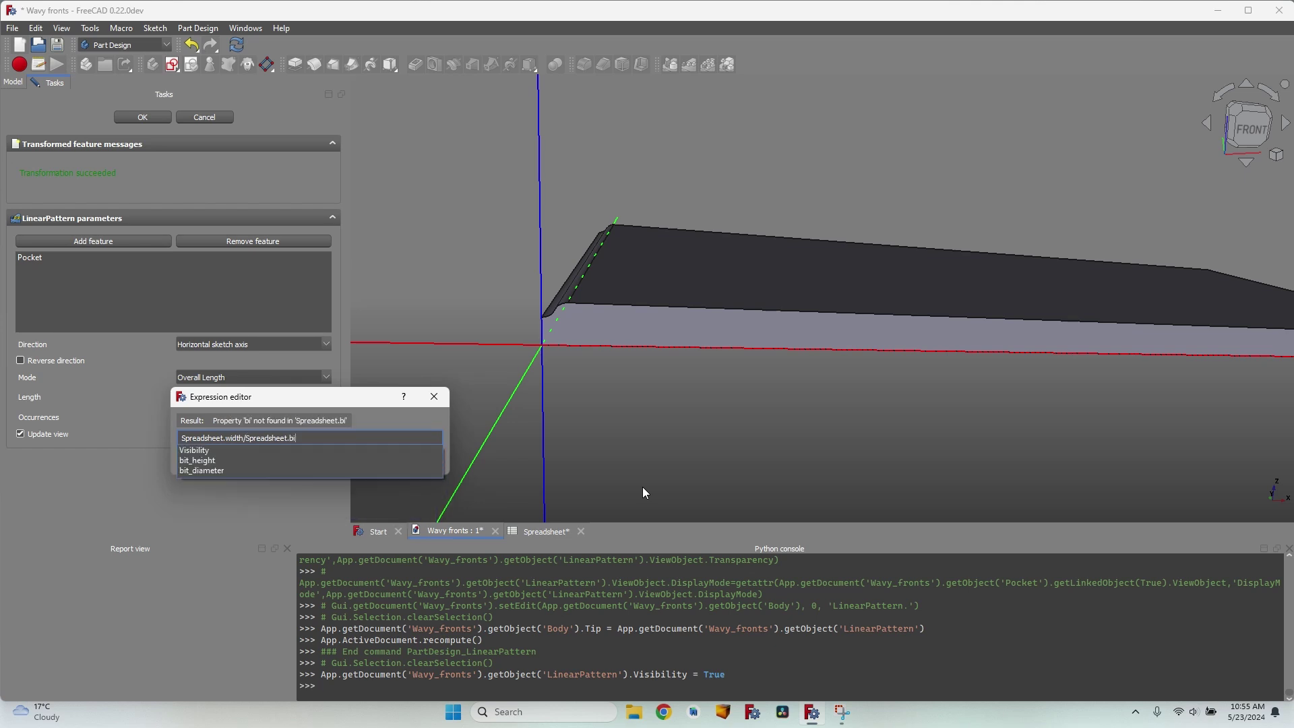
key(Down)
key(Down)
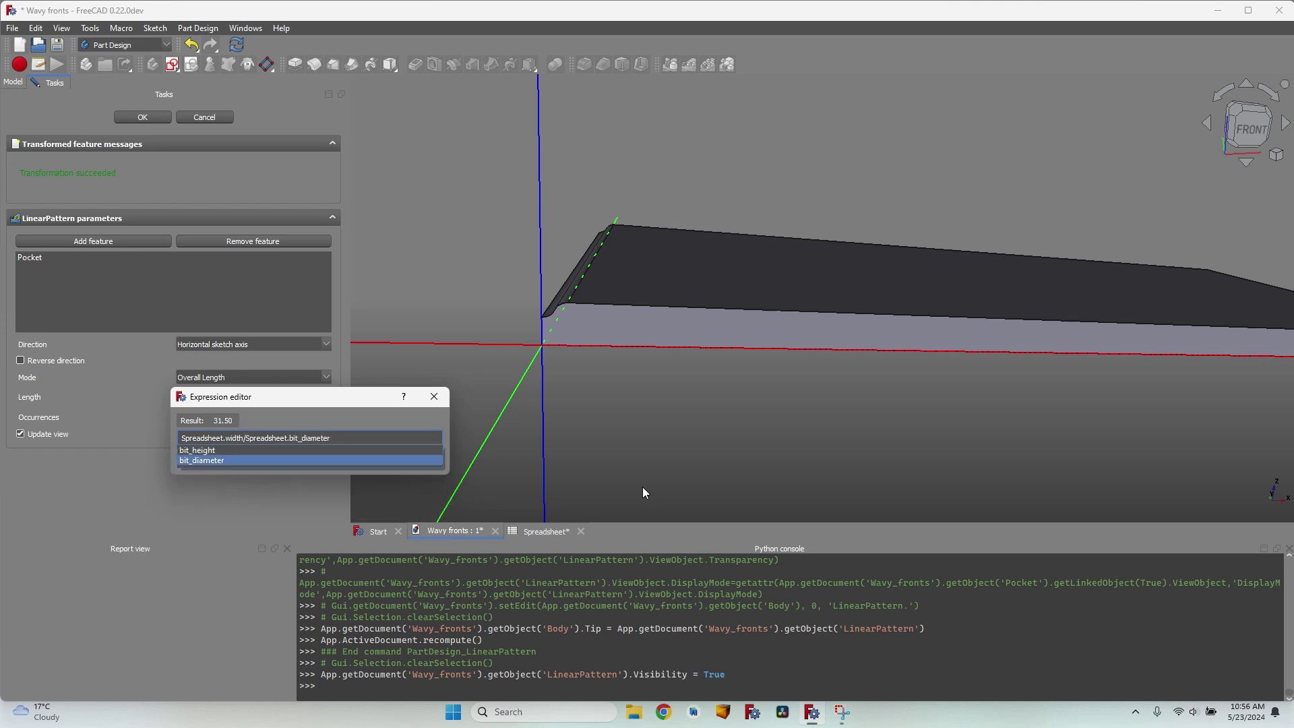
key(Return)
key(Return)
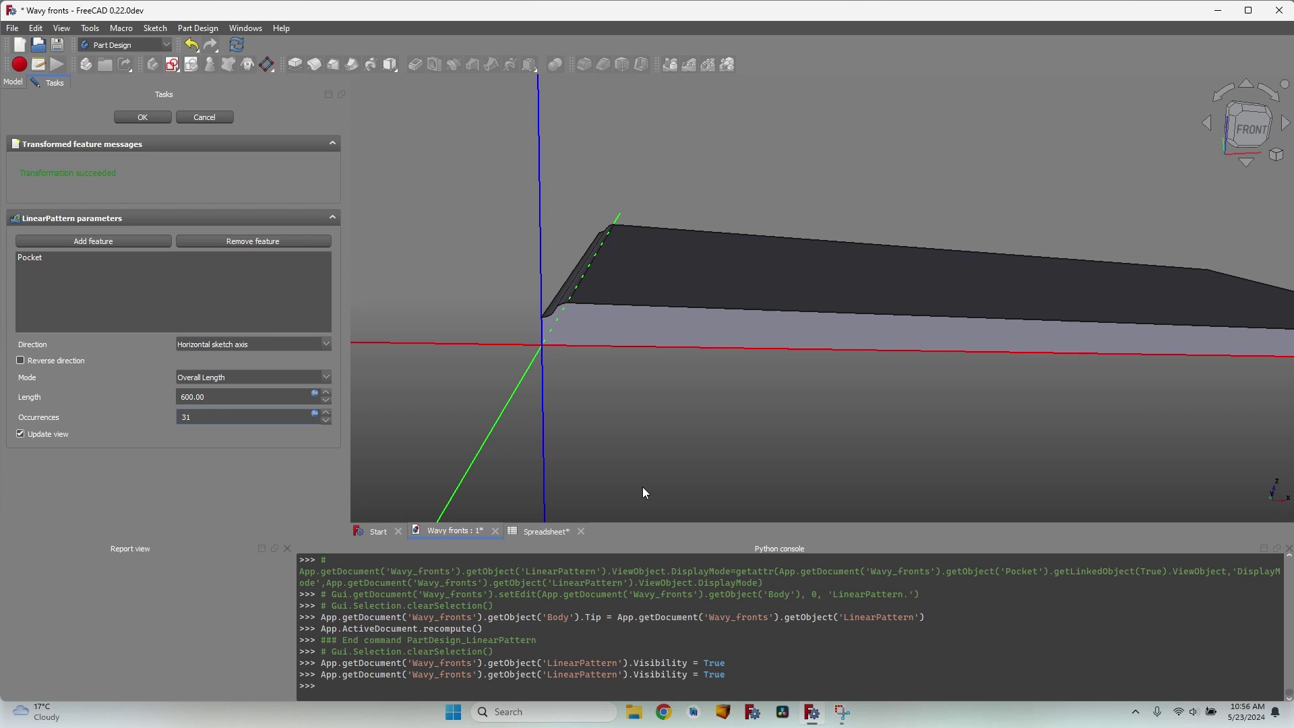
scroll(948, 382, down, 8)
scroll(1135, 357, up, 7)
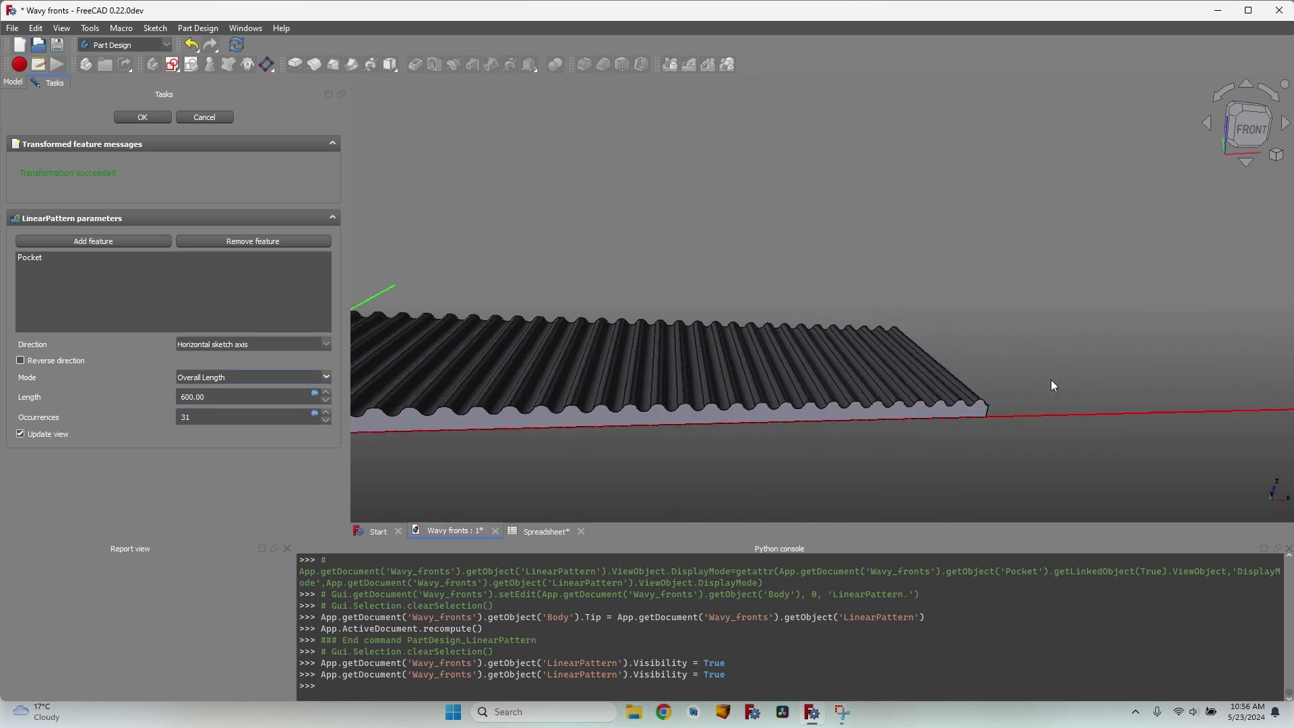
Check the patterned waves at both ends of the board and accept the linear pattern
middle_drag(1051, 385, 910, 367)
scroll(924, 354, up, 6)
scroll(916, 350, up, 3)
scroll(889, 356, down, 3)
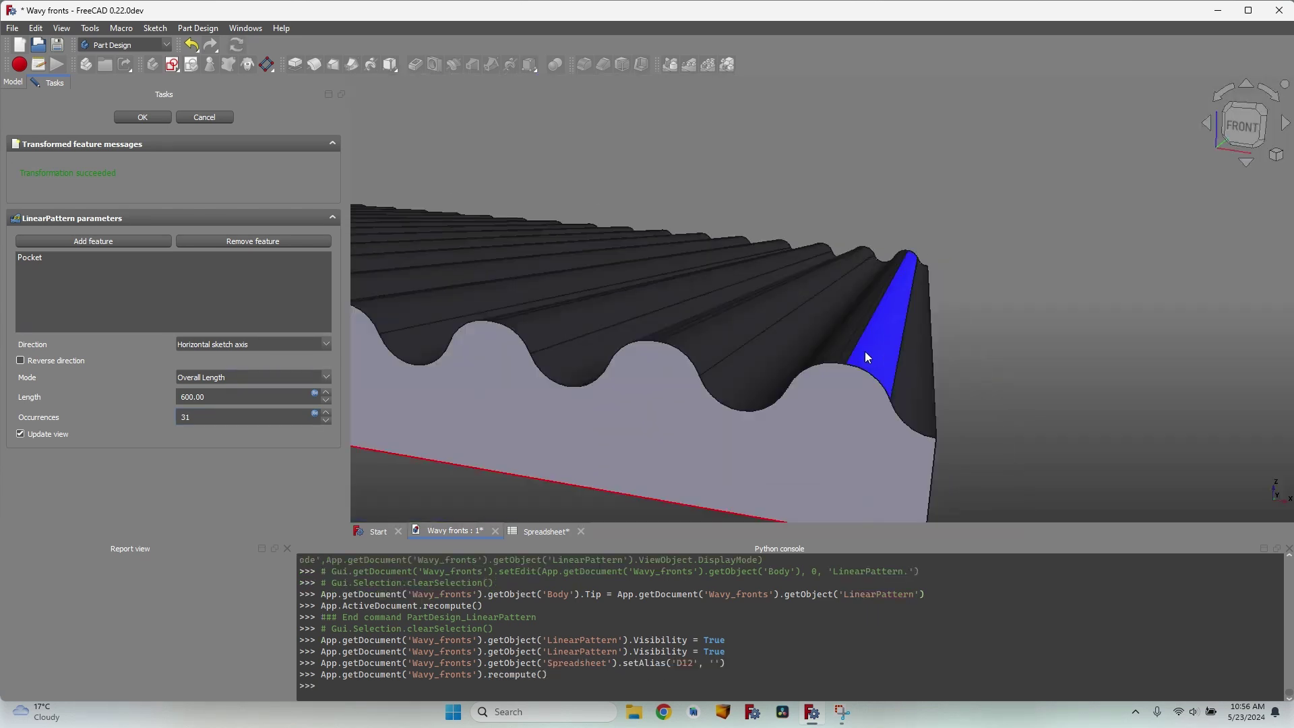
scroll(823, 366, down, 6)
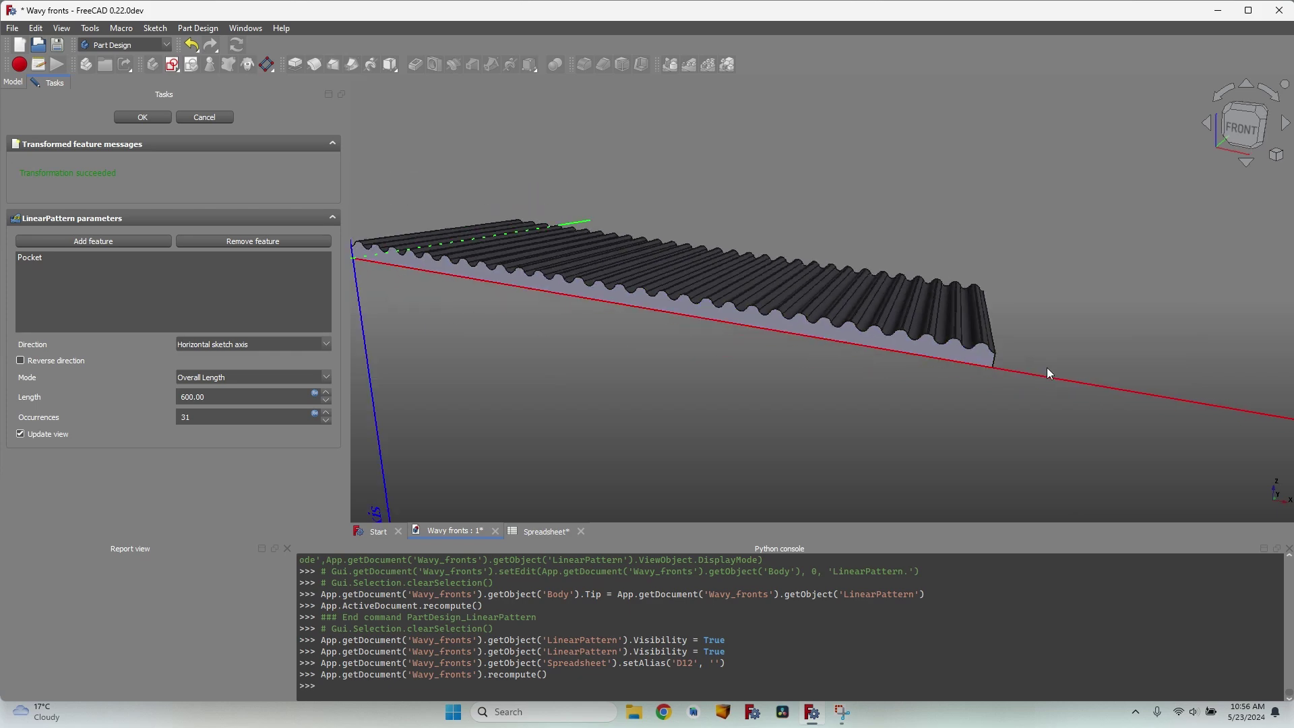
scroll(838, 335, down, 4)
scroll(760, 468, up, 6)
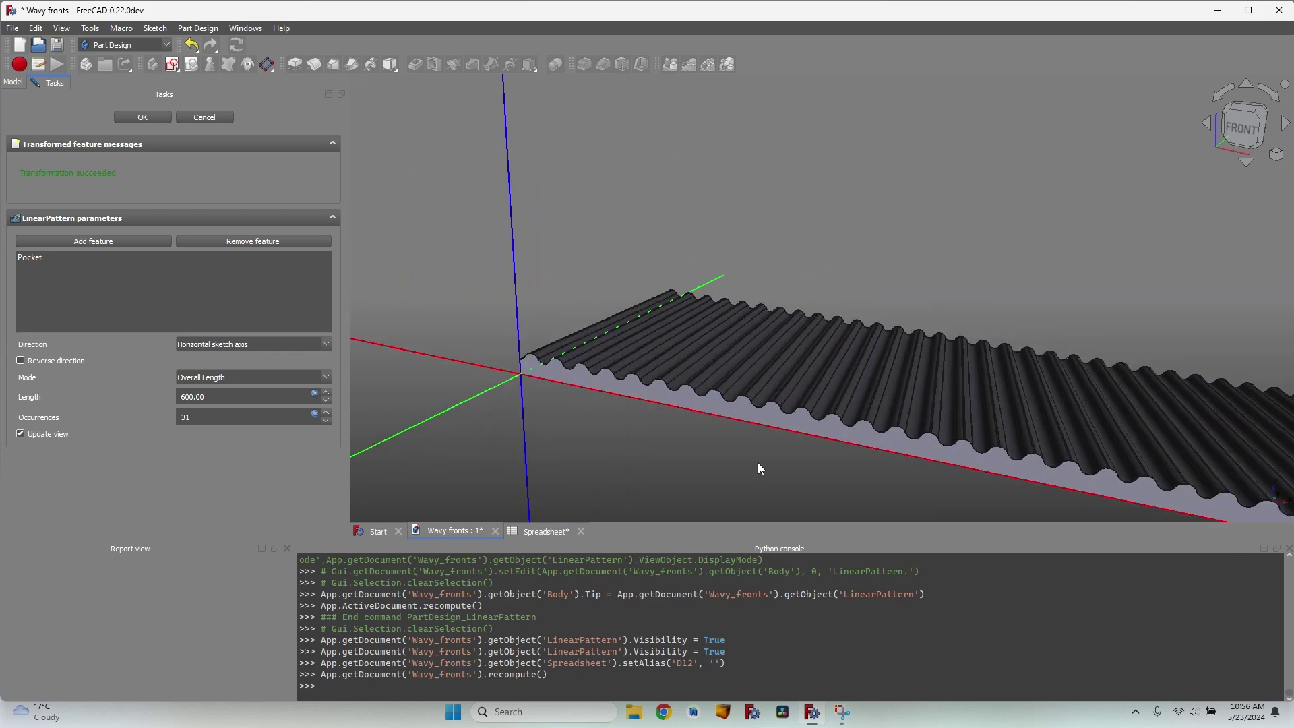
scroll(809, 404, up, 4)
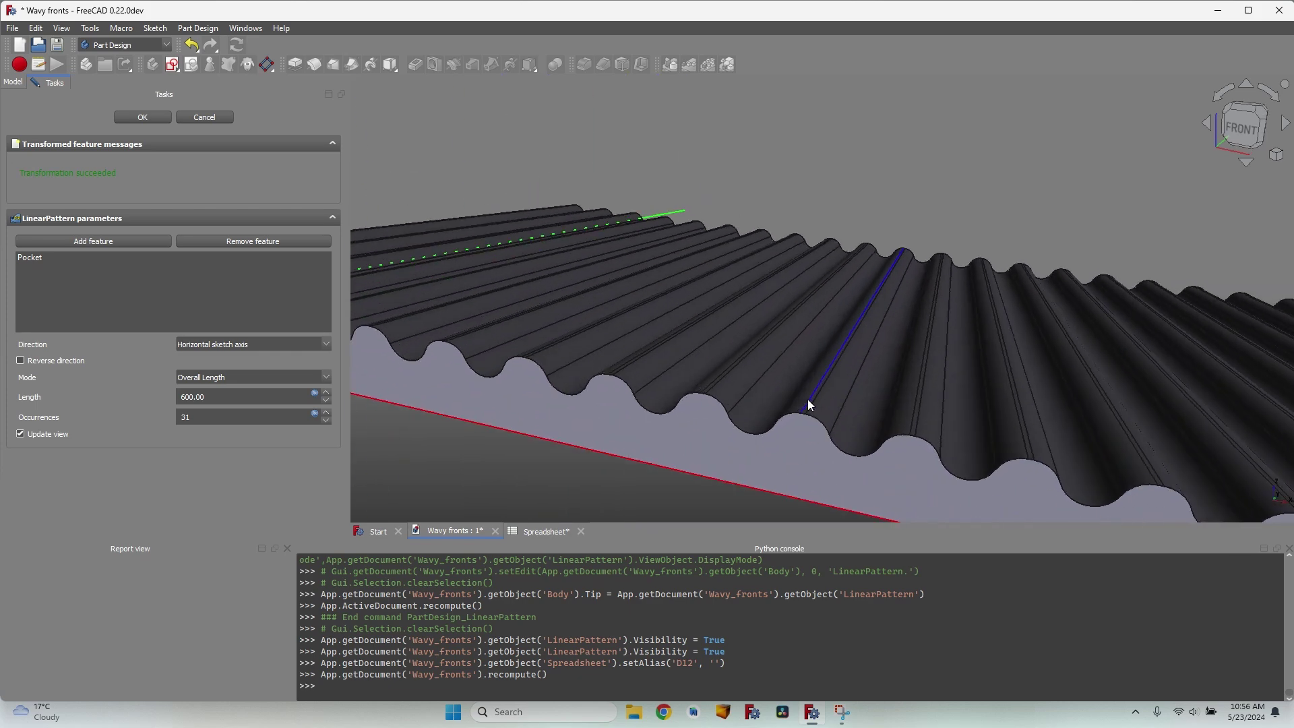
scroll(817, 404, down, 2)
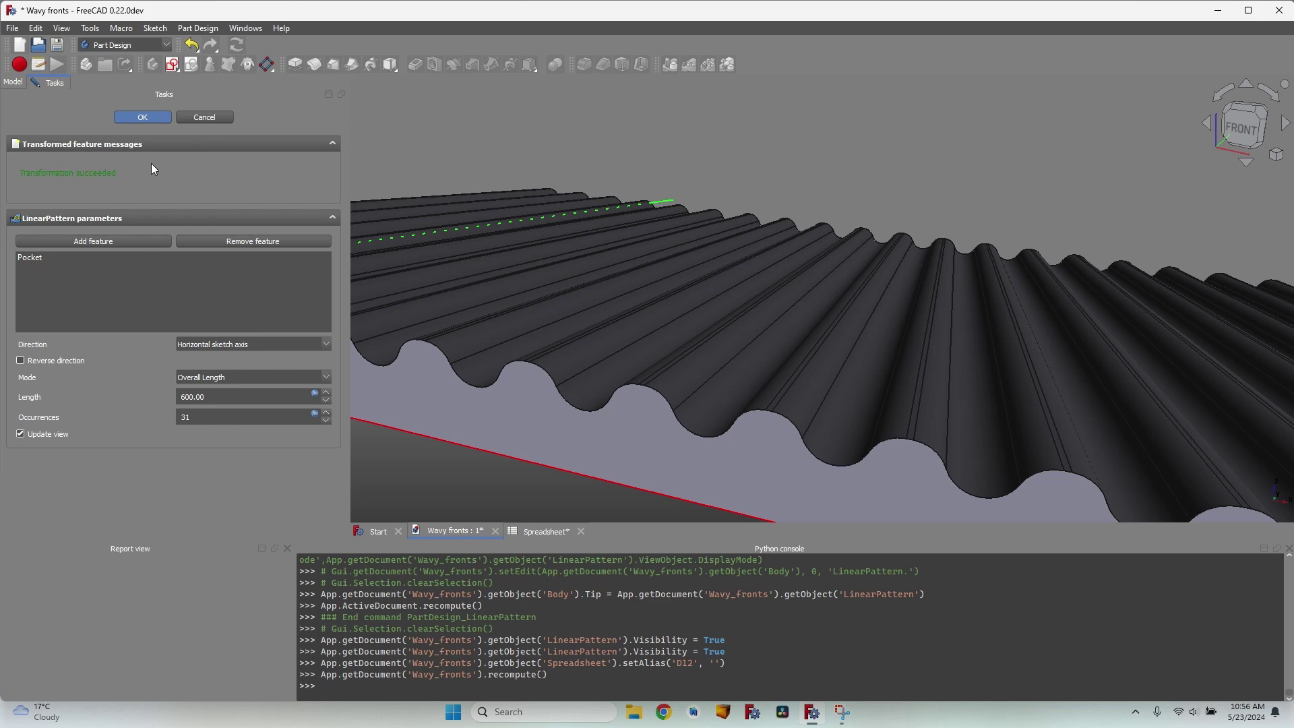
click(143, 117)
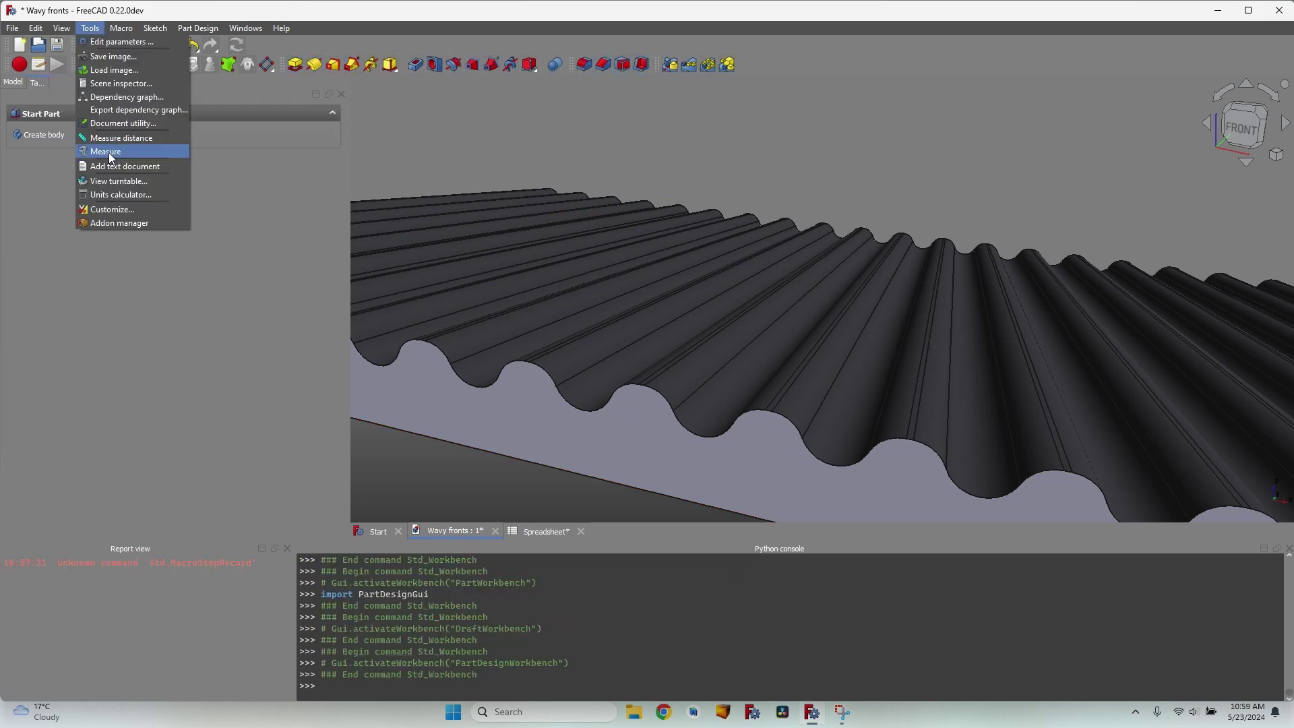
Measure the distance between the two neighbouring straight edges on top of one wave crest
click(108, 152)
click(520, 264)
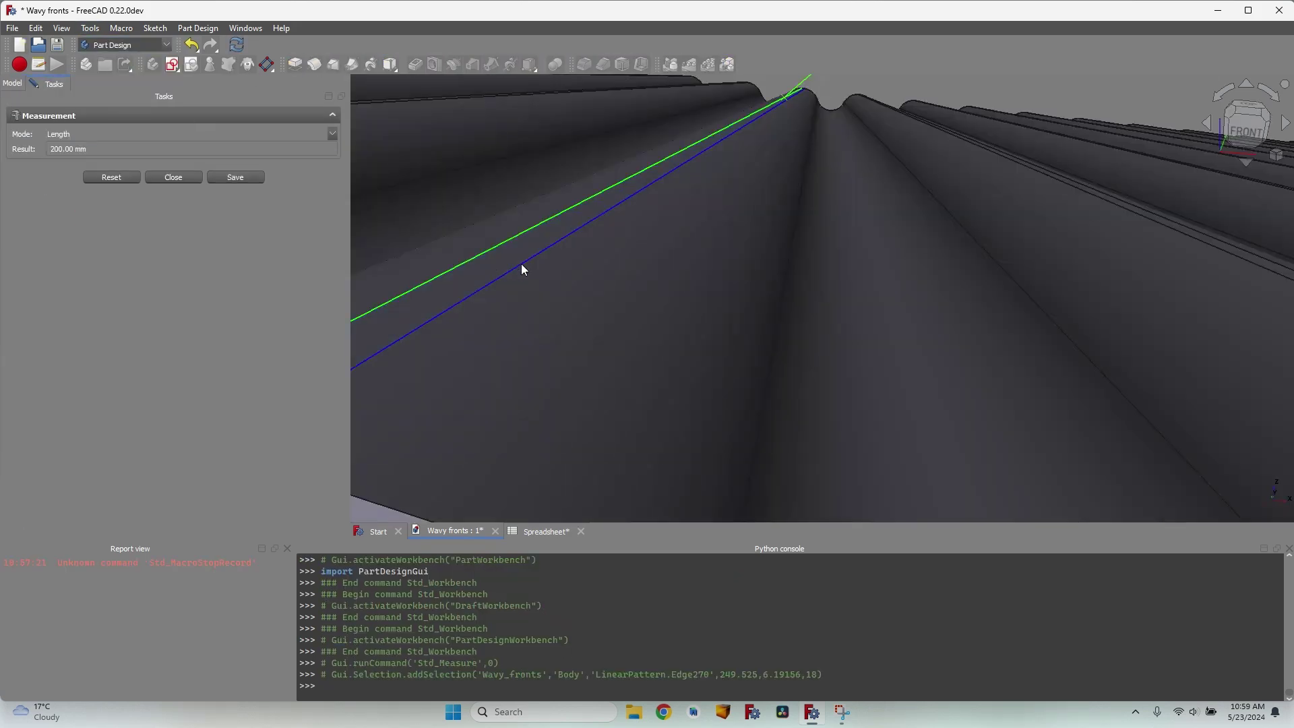
click(522, 269)
scroll(528, 266, down, 5)
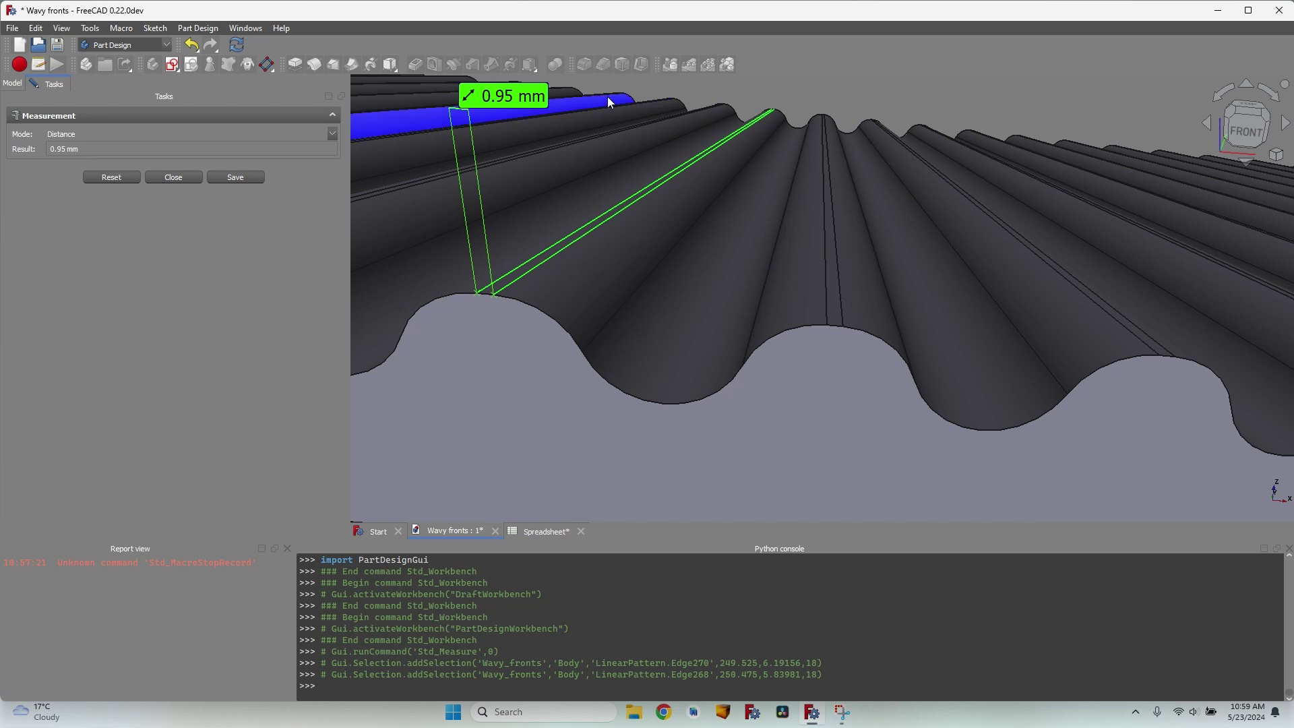
scroll(766, 335, down, 5)
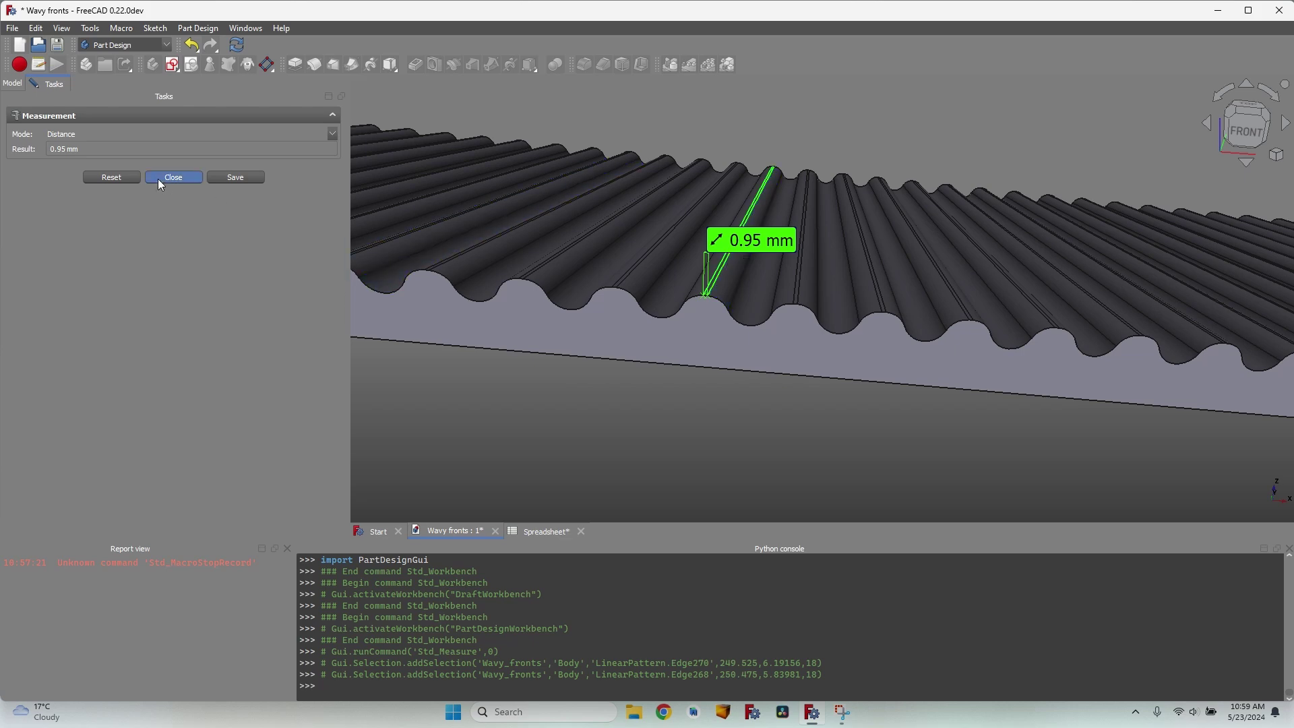
scroll(704, 296, up, 4)
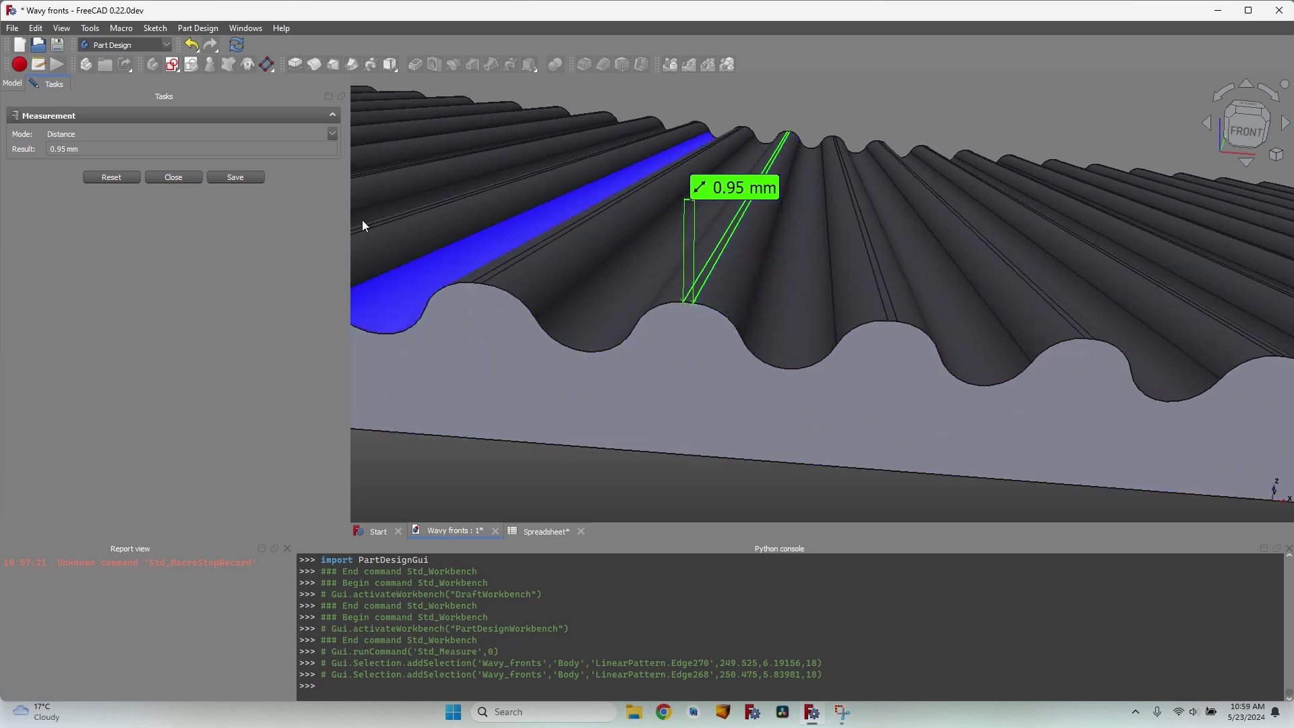
click(177, 176)
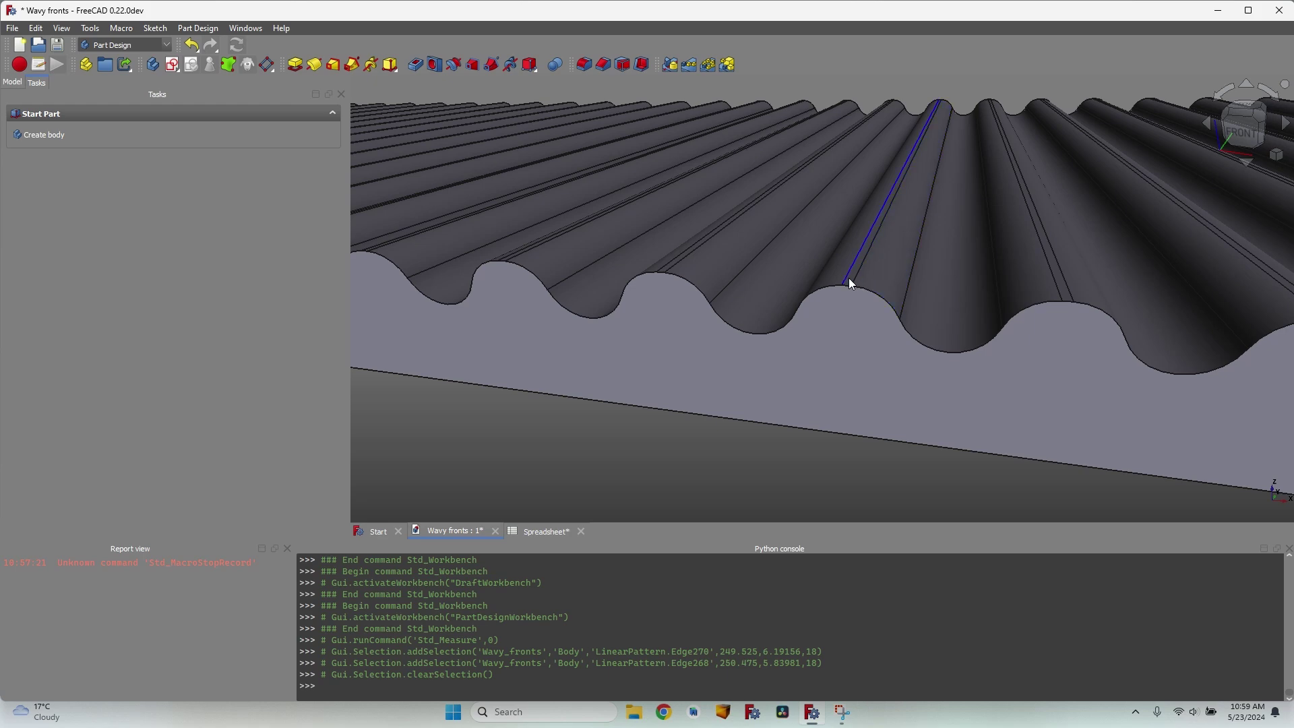
Examine the whole wavy board and its end profiles from several angles
scroll(851, 342, down, 3)
scroll(852, 342, down, 3)
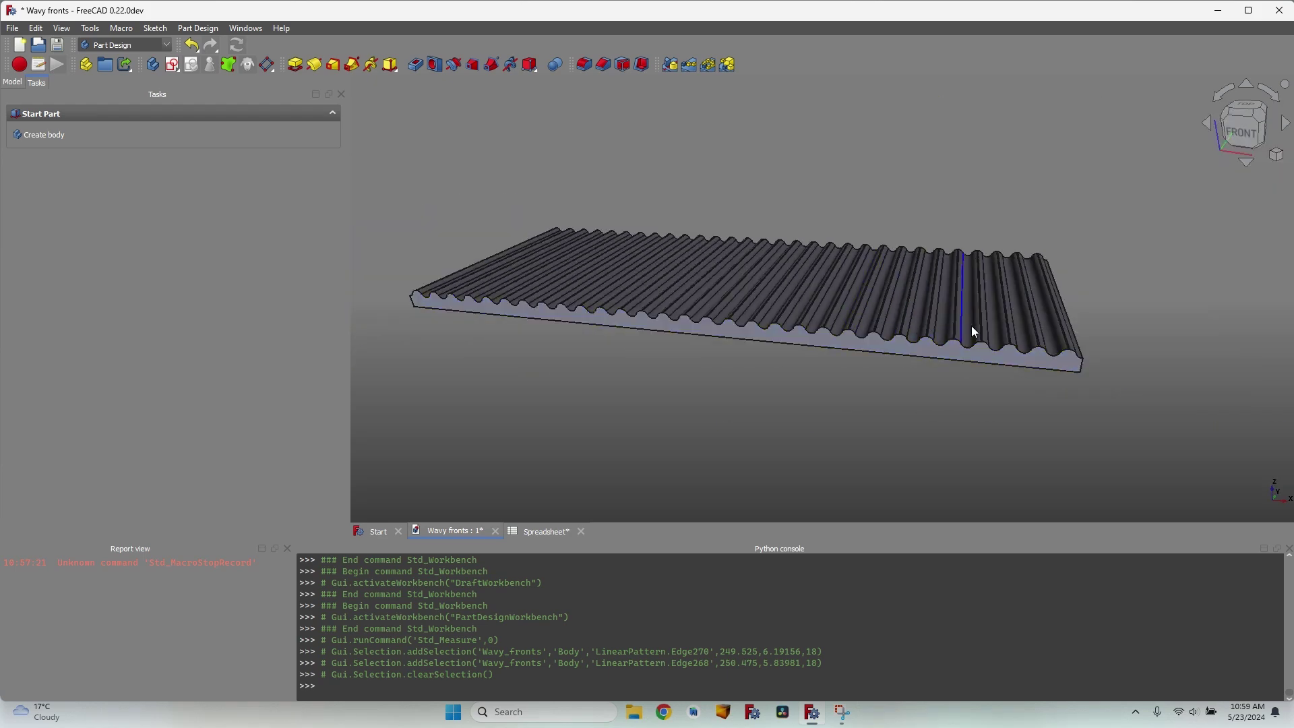
scroll(968, 333, up, 3)
scroll(1034, 301, down, 2)
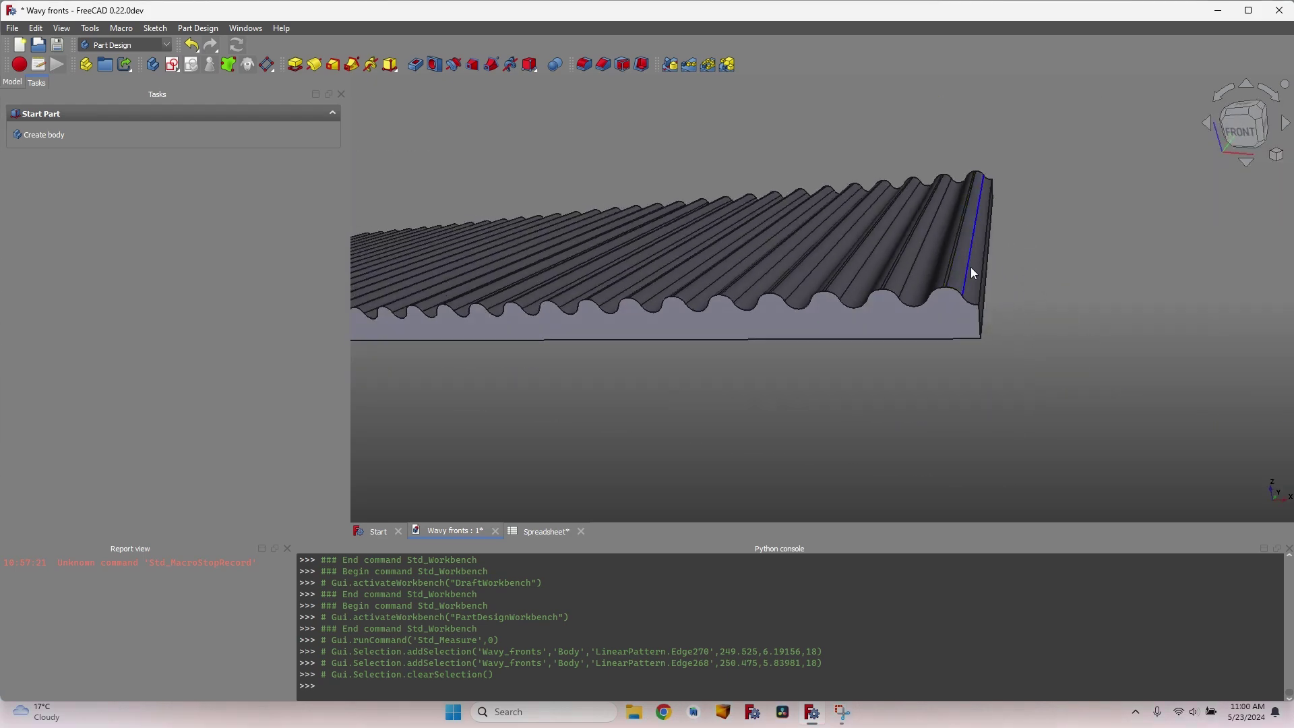
key(0)
click(13, 82)
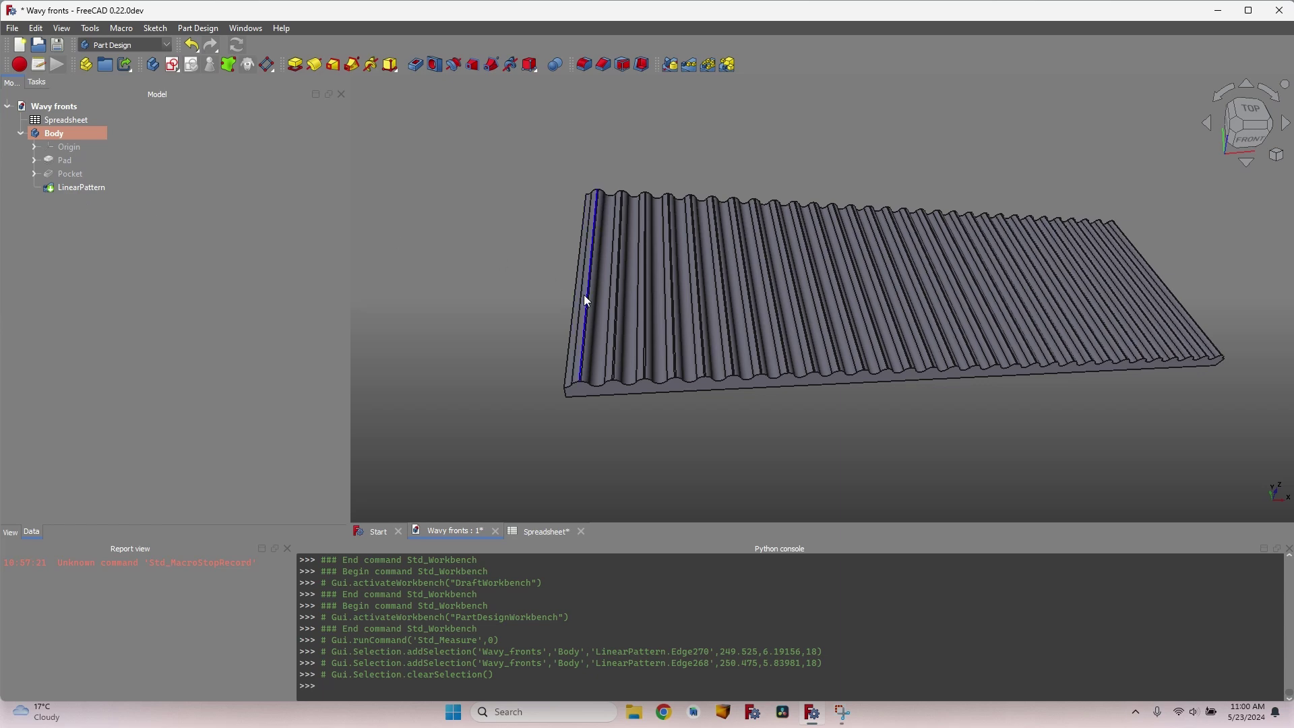
middle_drag(584, 297, 716, 205)
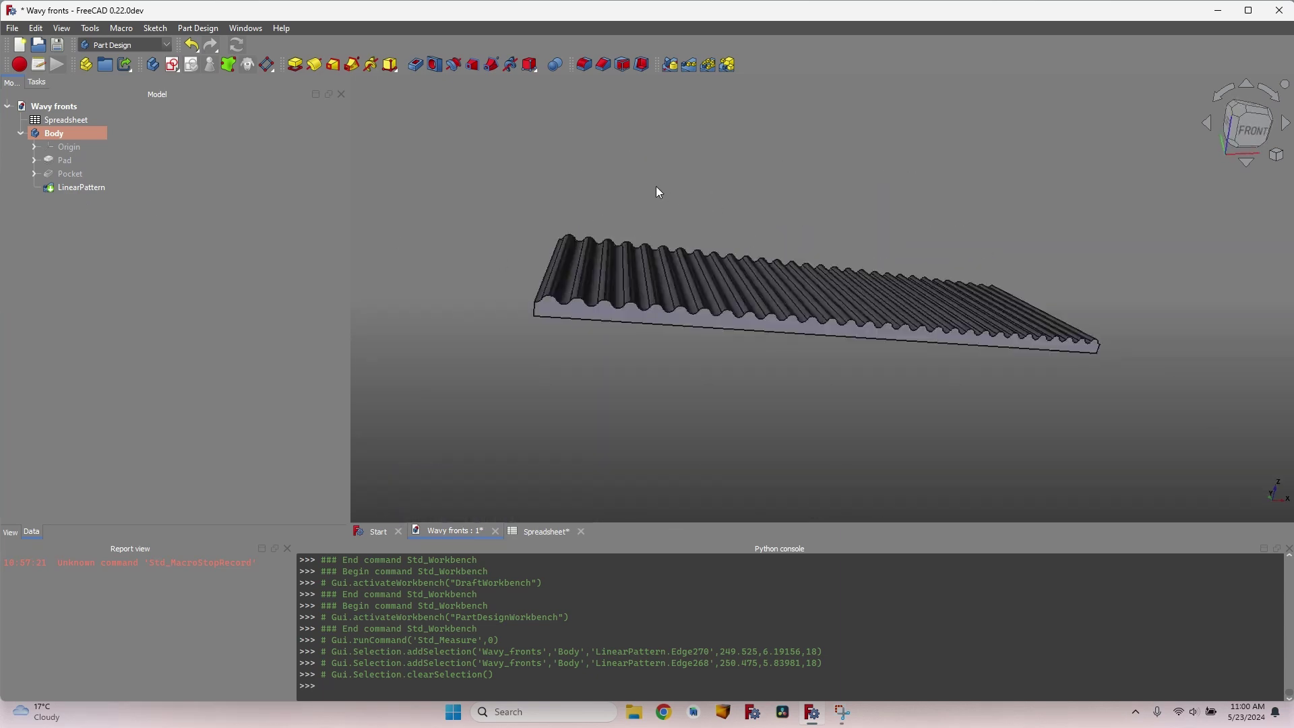
Switch to the CAM workbench and create a job for the Body from the 6 mm hardwood job template
click(149, 48)
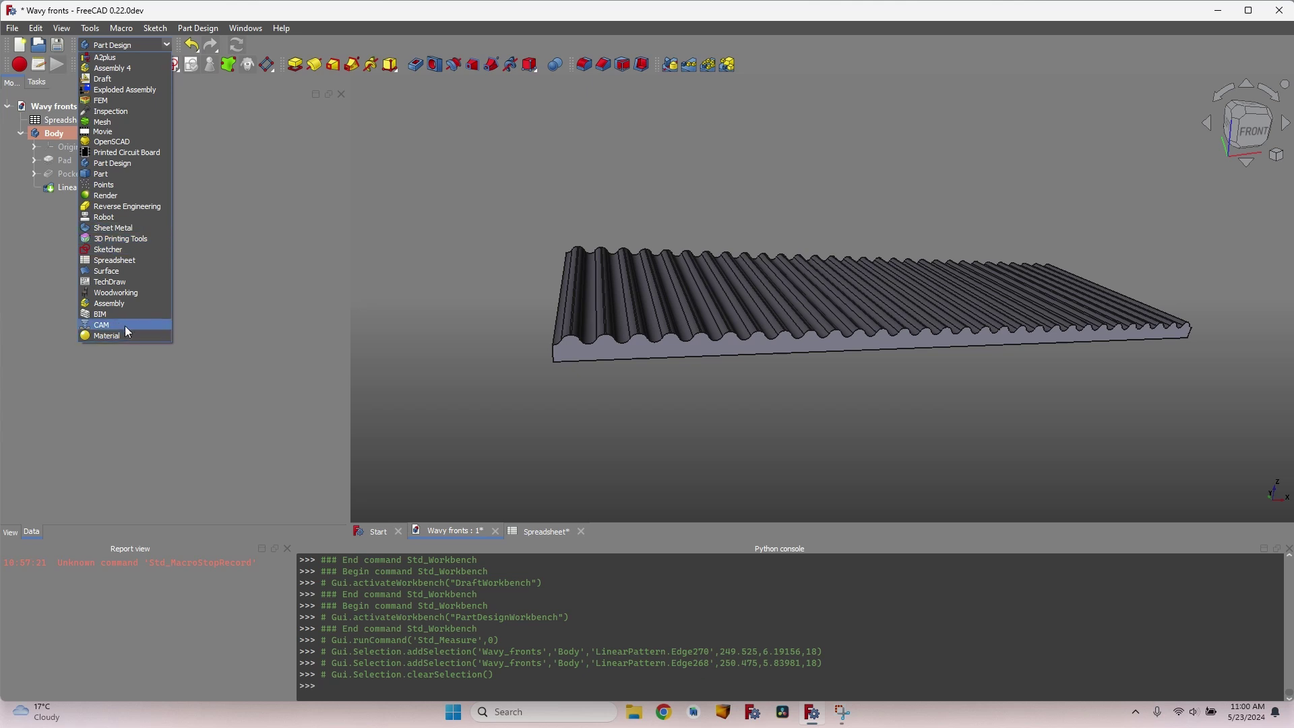
click(120, 323)
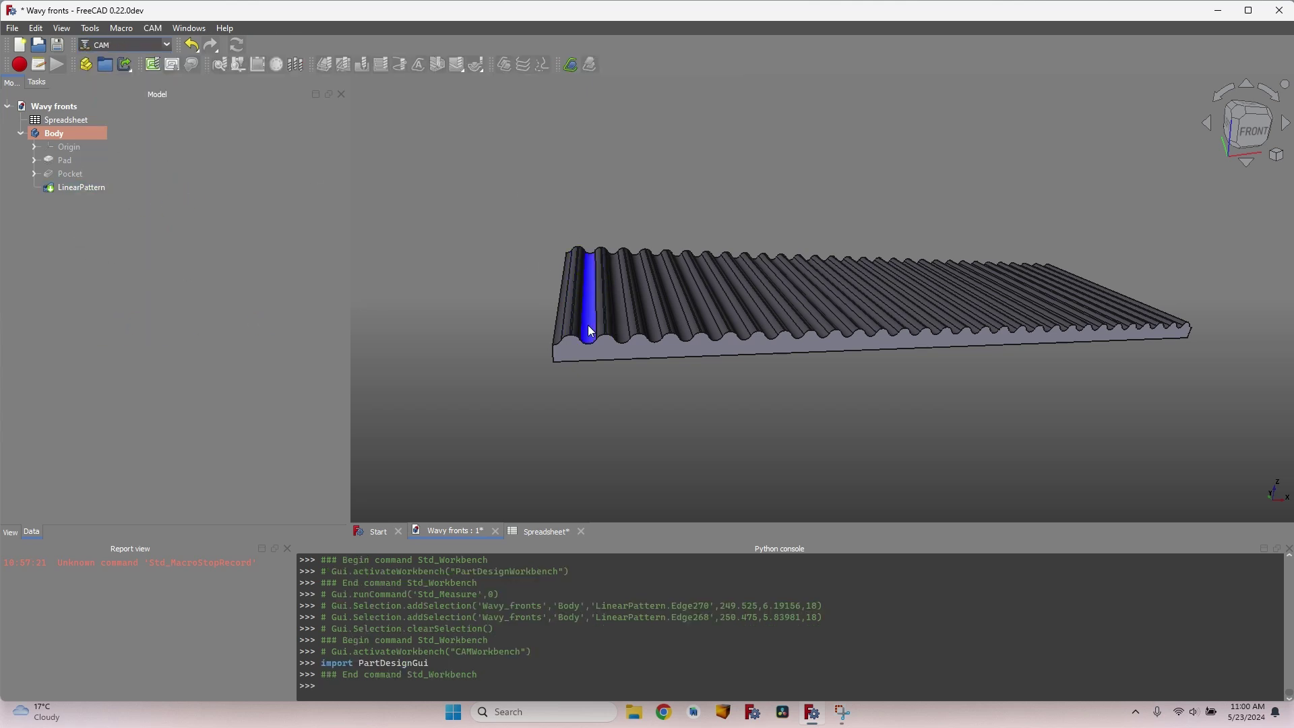
click(50, 134)
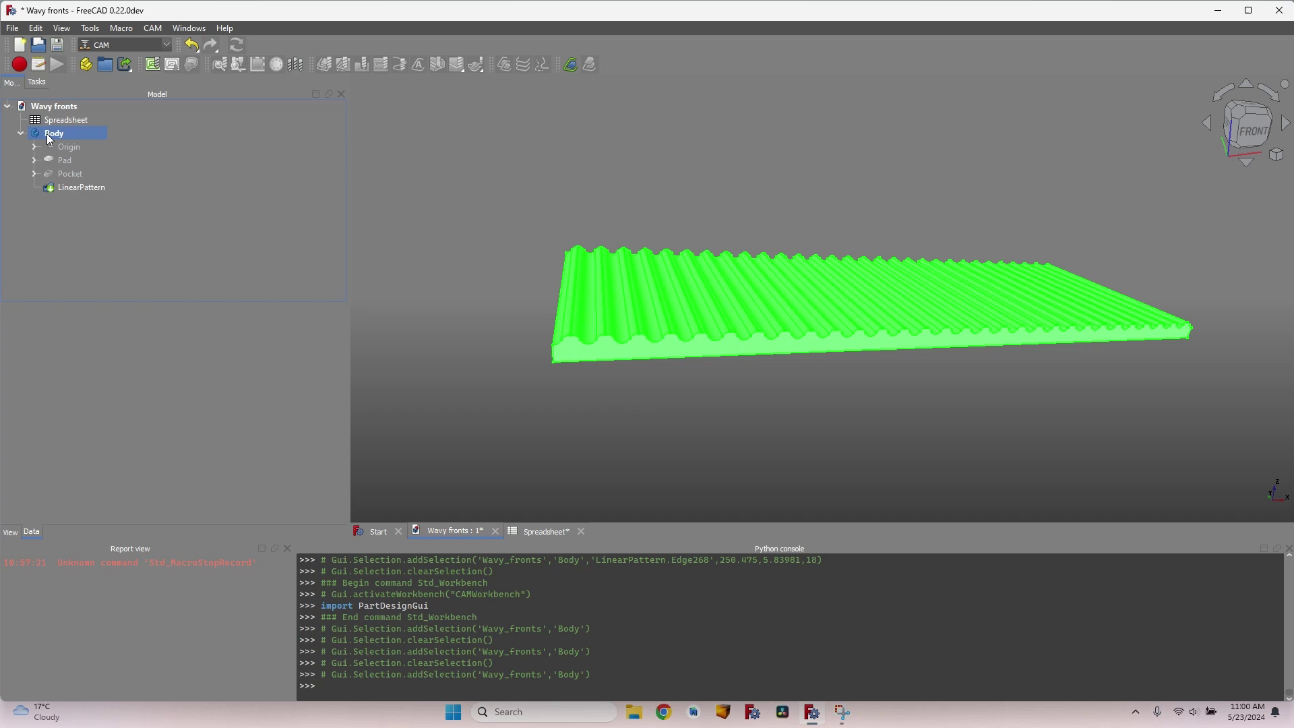
click(154, 68)
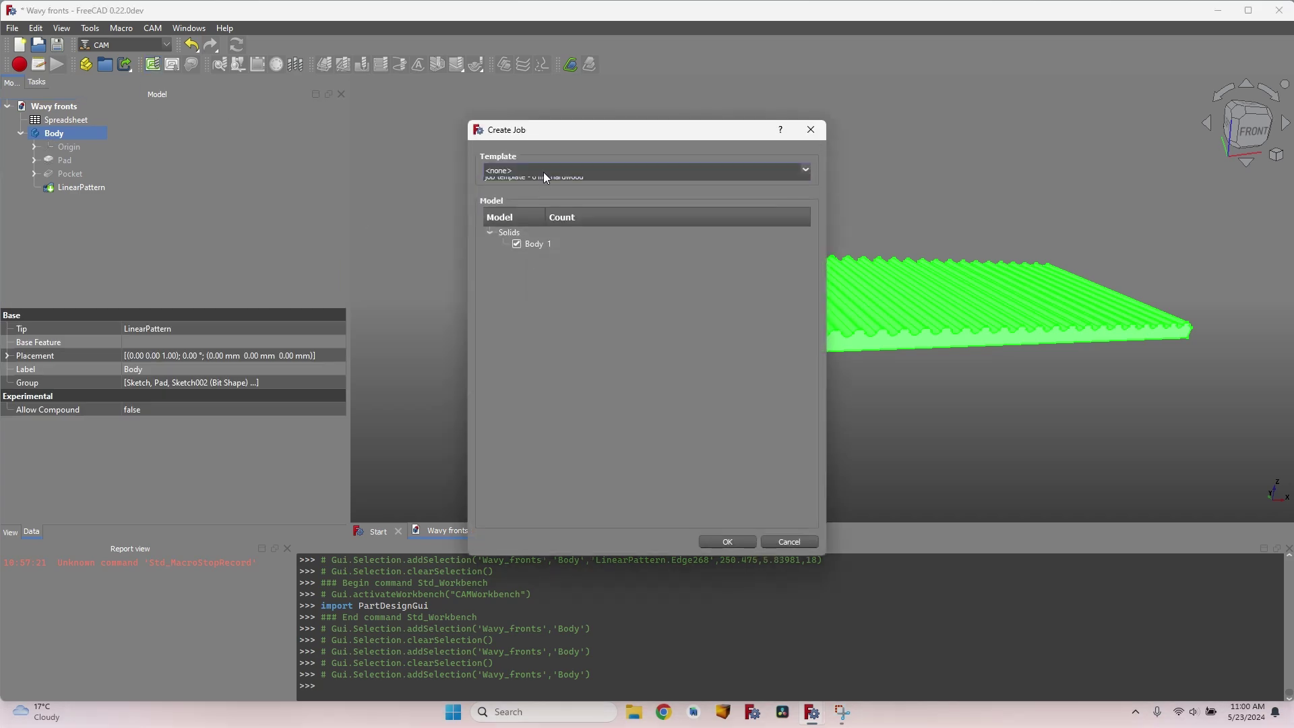
click(543, 171)
click(540, 190)
key(Return)
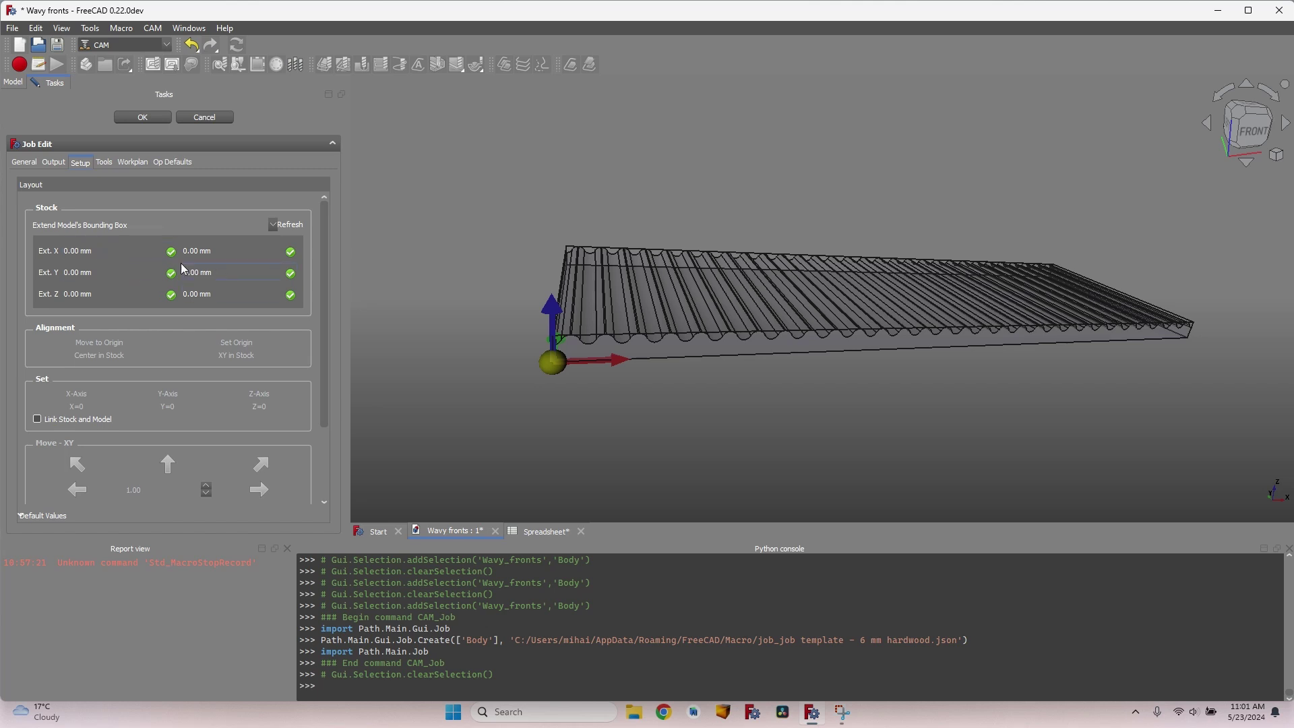
Review the job's tool list and the stock around the board, and accept the job
click(103, 162)
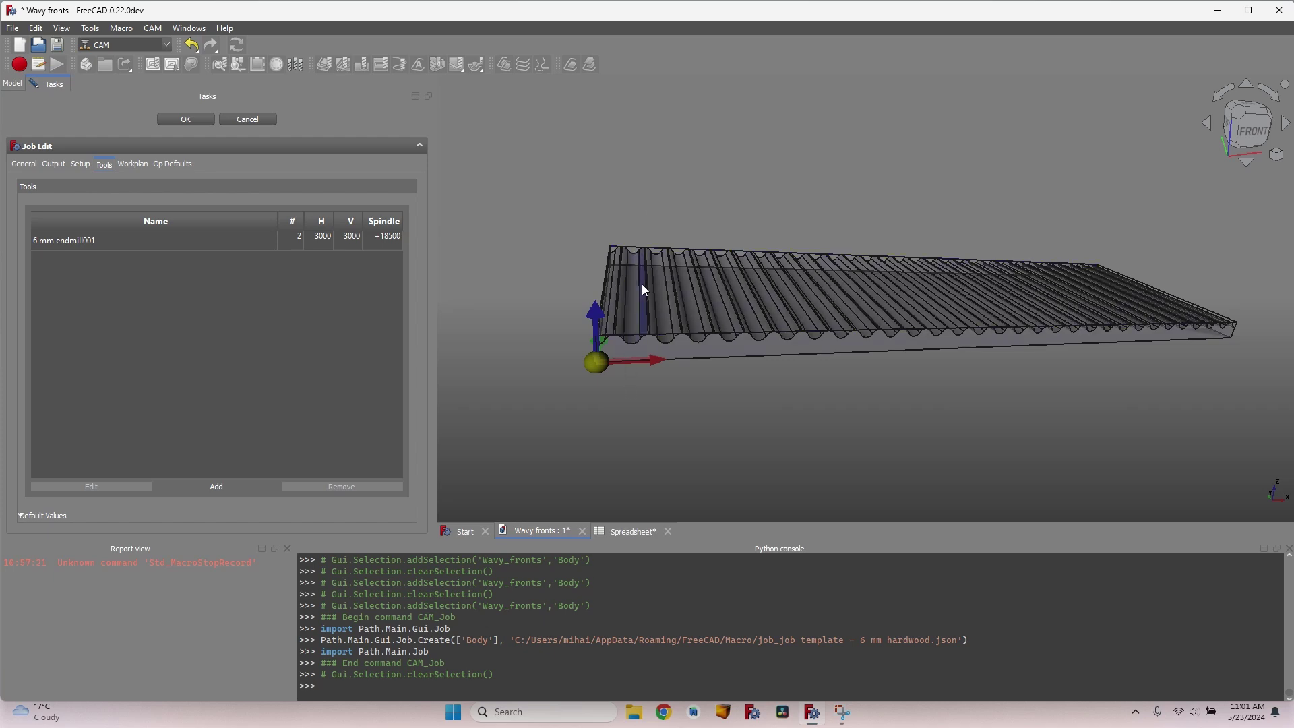
scroll(628, 303, up, 5)
scroll(546, 304, down, 6)
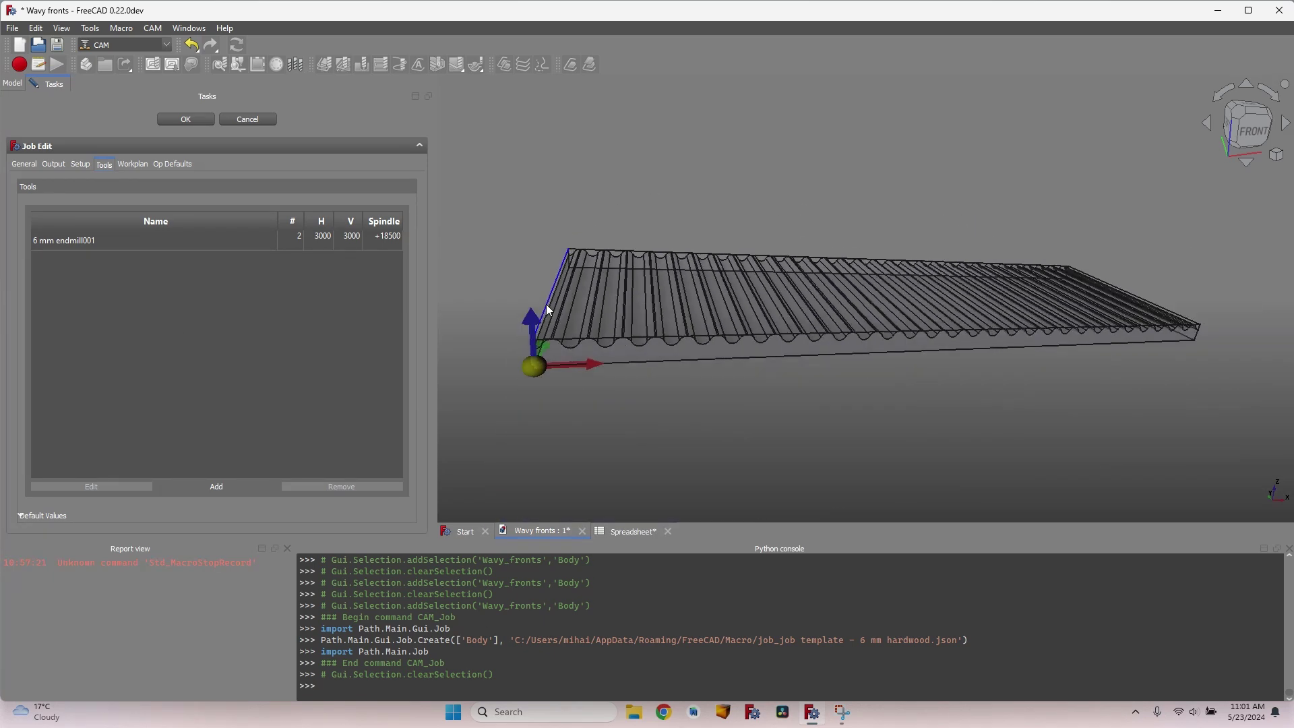
middle_drag(910, 437, 863, 322)
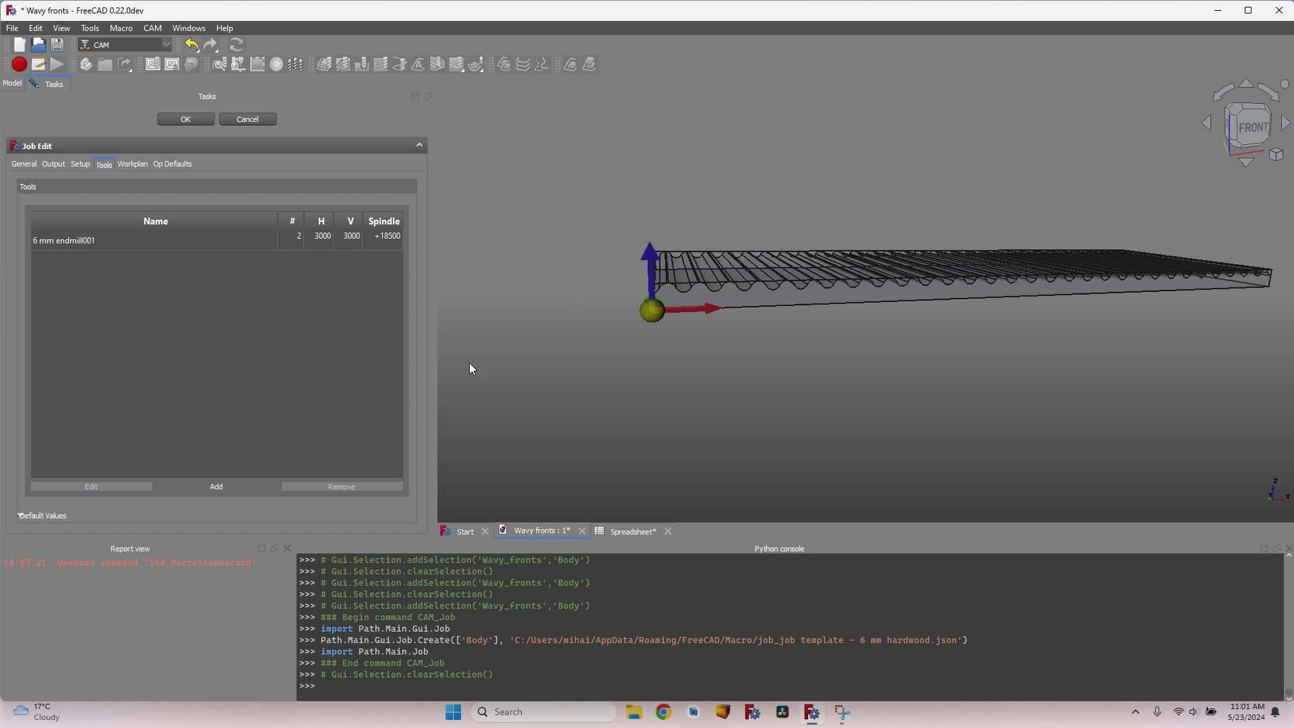
scroll(574, 290, up, 4)
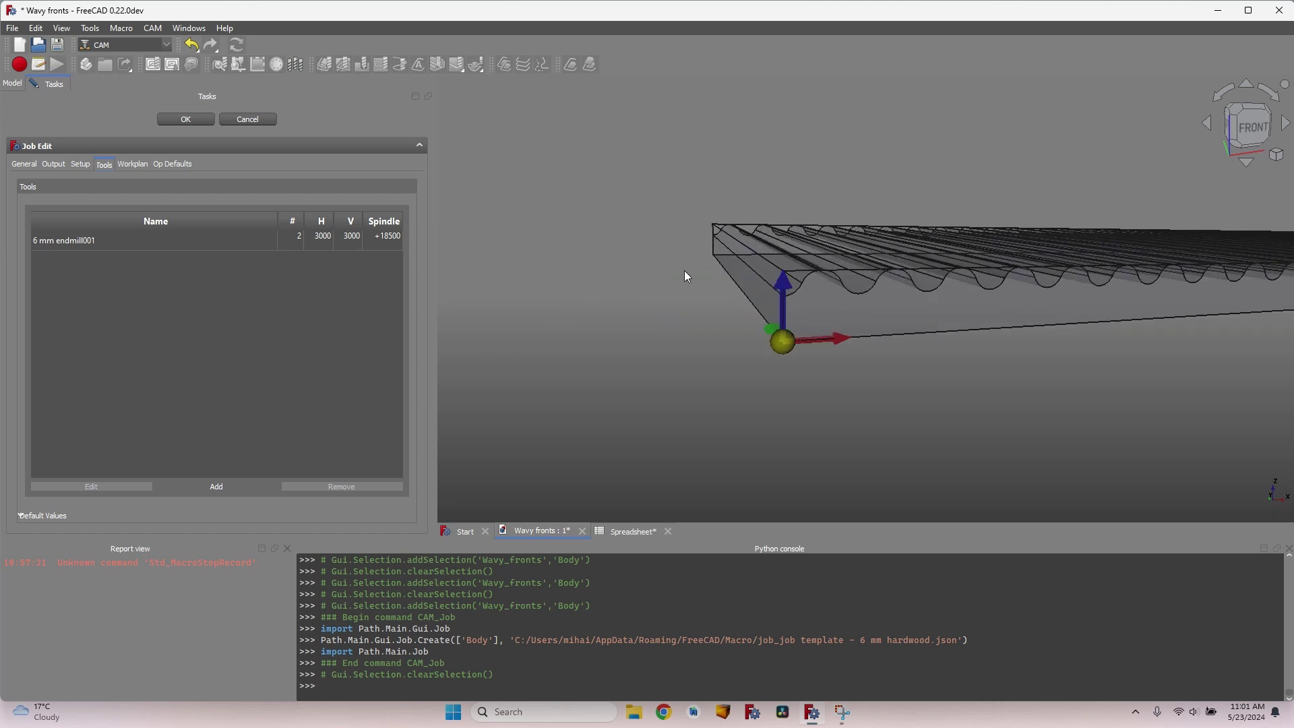
mouse_move(685, 277)
middle_down()
mouse_move(571, 279)
mouse_move(612, 202)
middle_up()
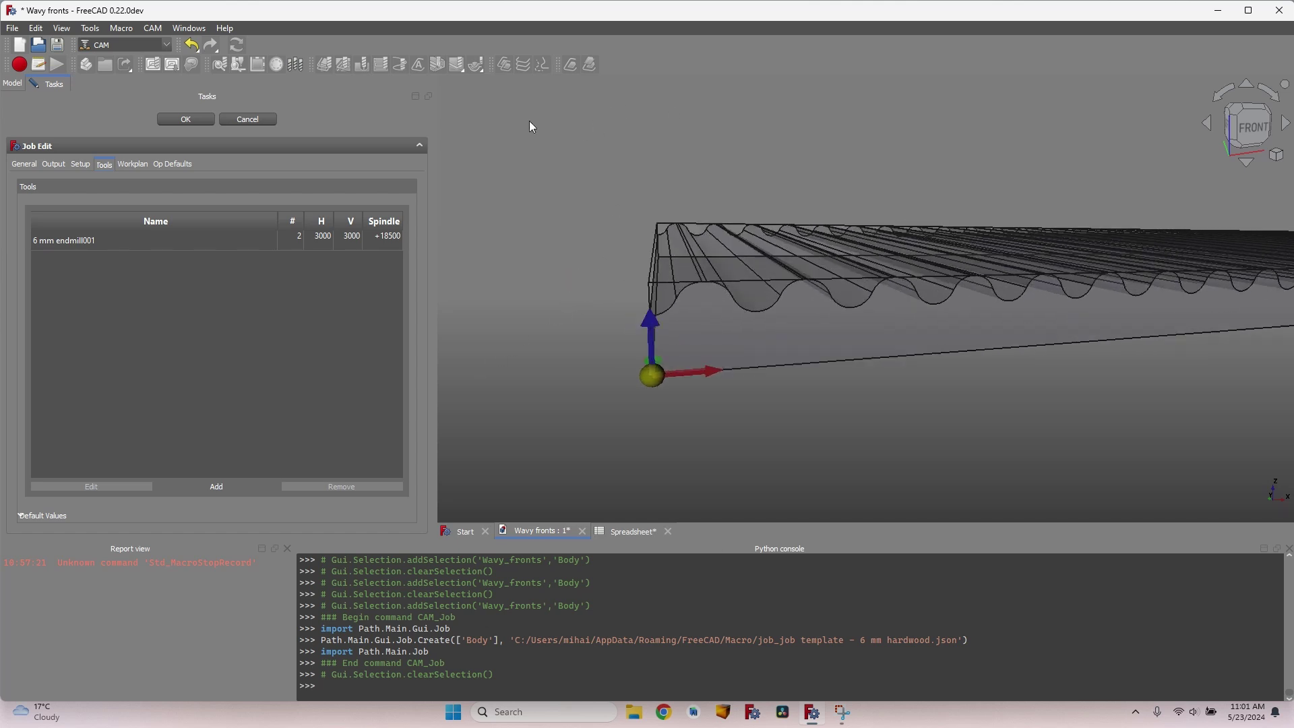
scroll(549, 288, down, 2)
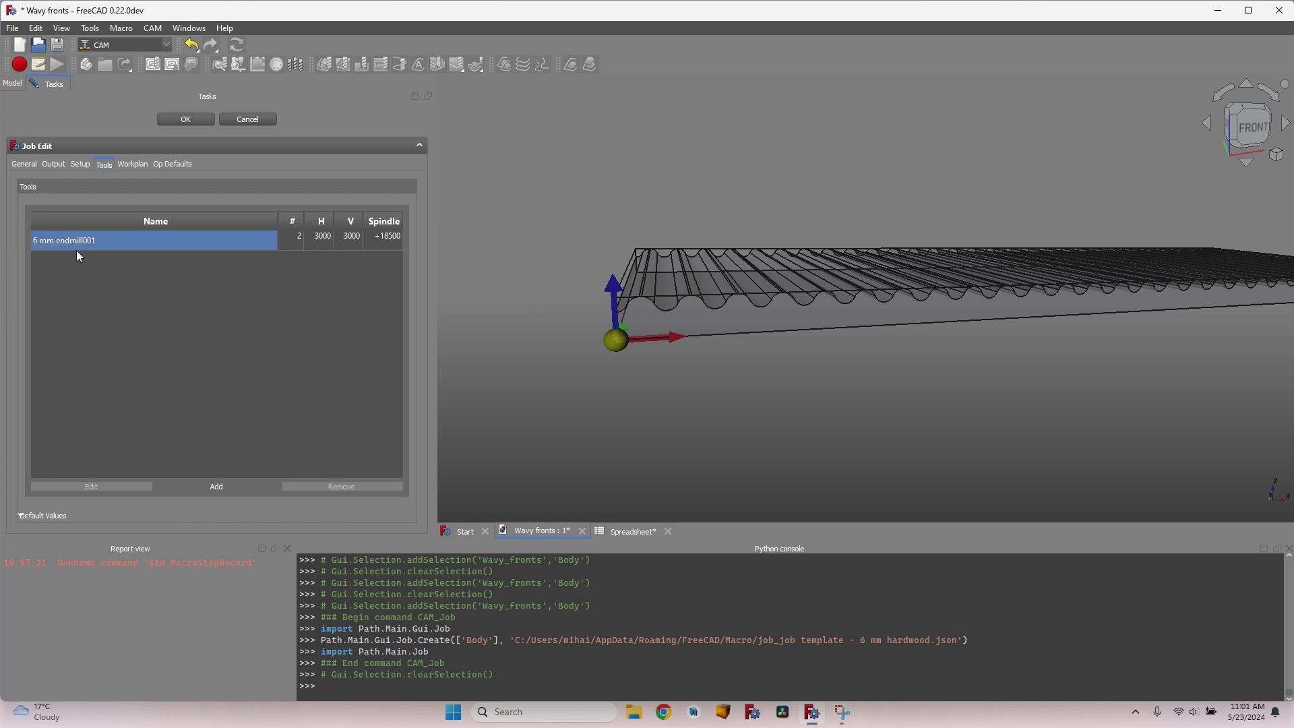
click(184, 120)
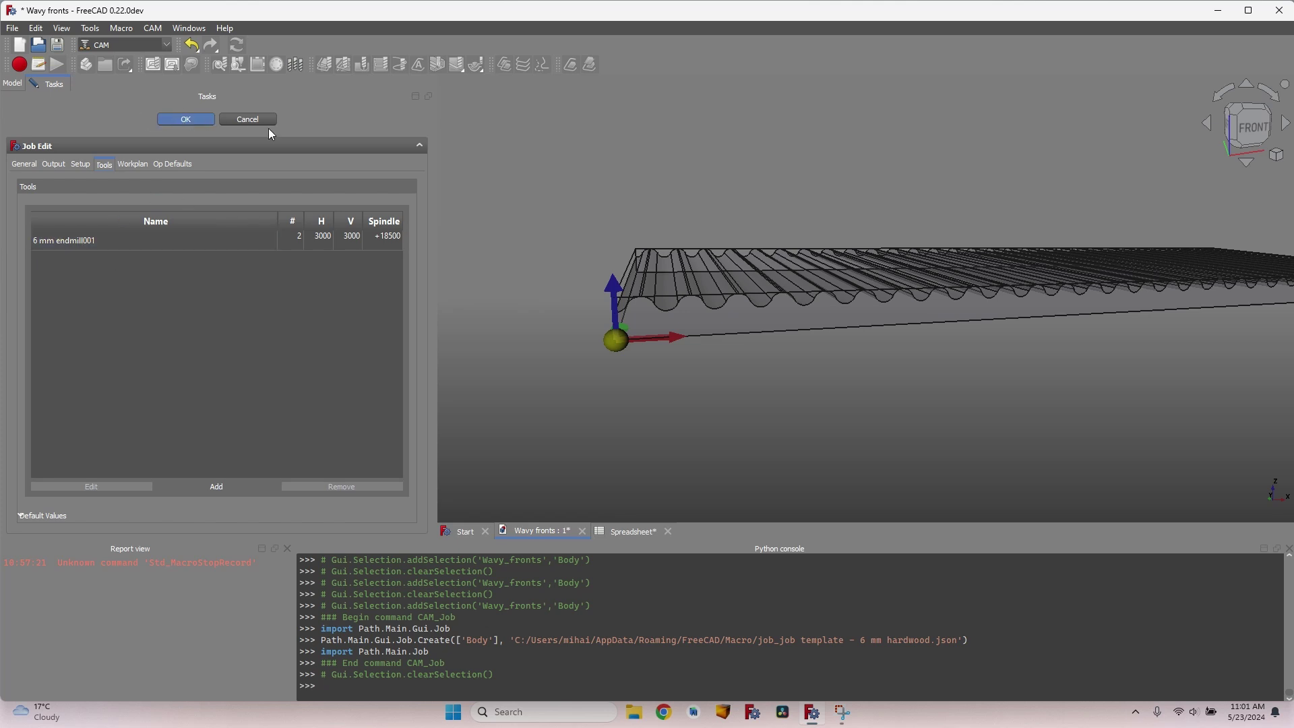
Add a Slot operation on the long upper edge of the first groove at the board's origin end
click(65, 200)
double_click(65, 201)
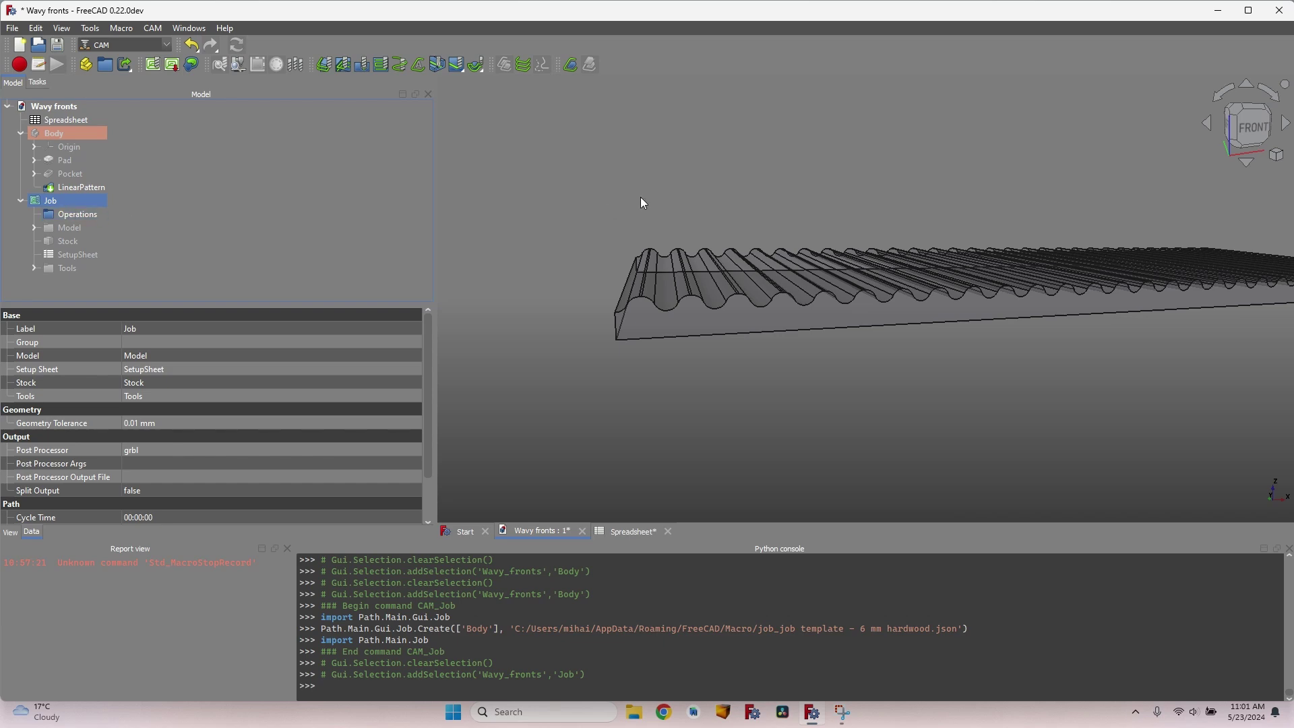
scroll(625, 251, up, 3)
click(621, 360)
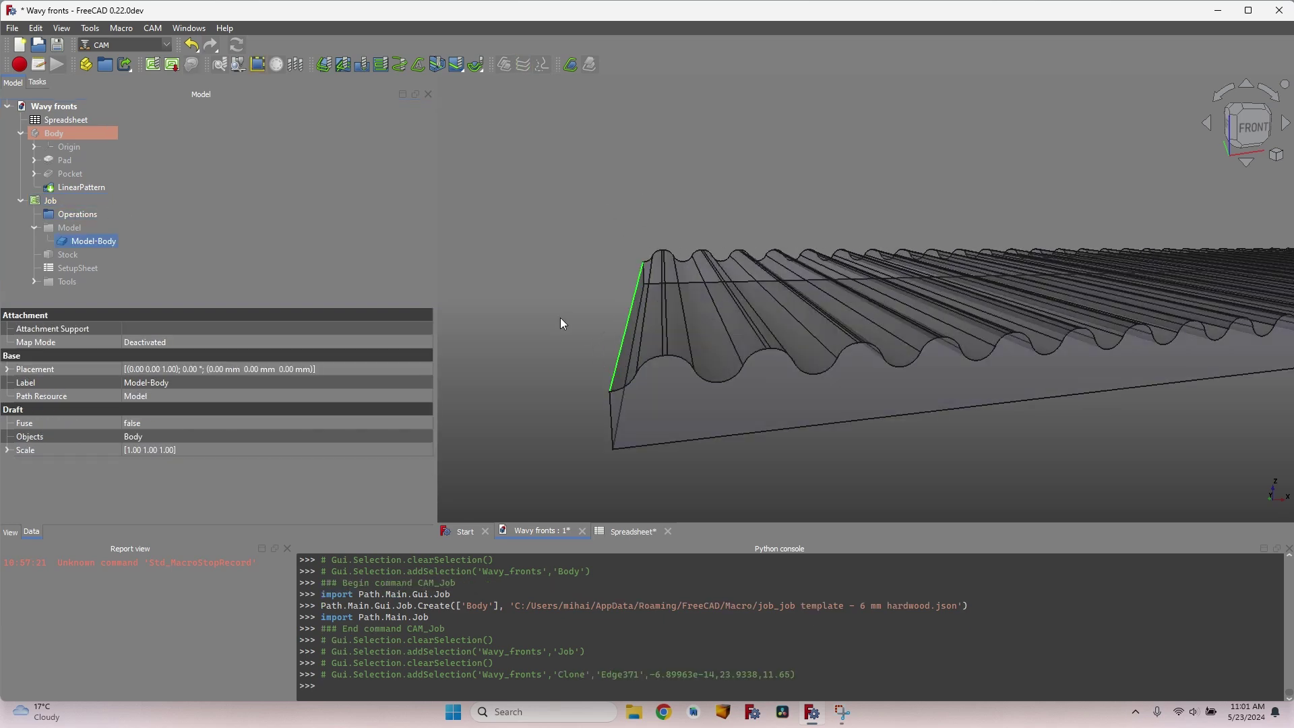
scroll(626, 268, up, 2)
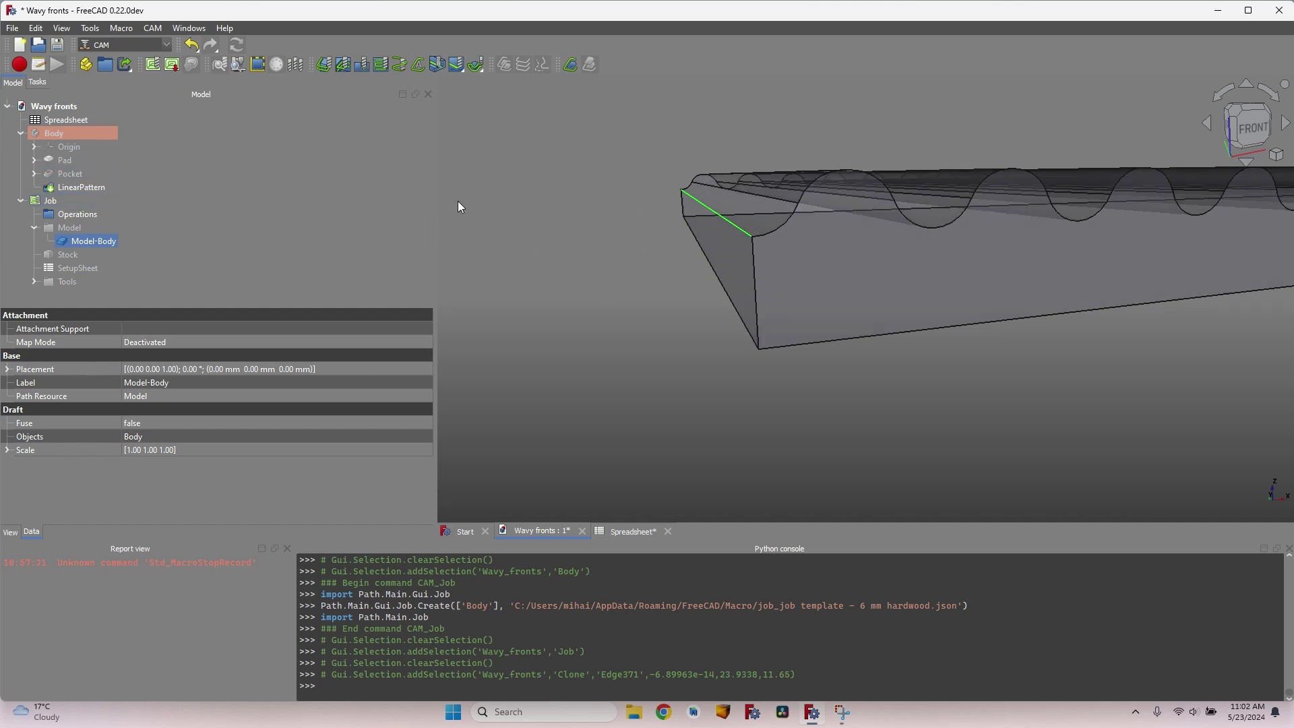
click(437, 64)
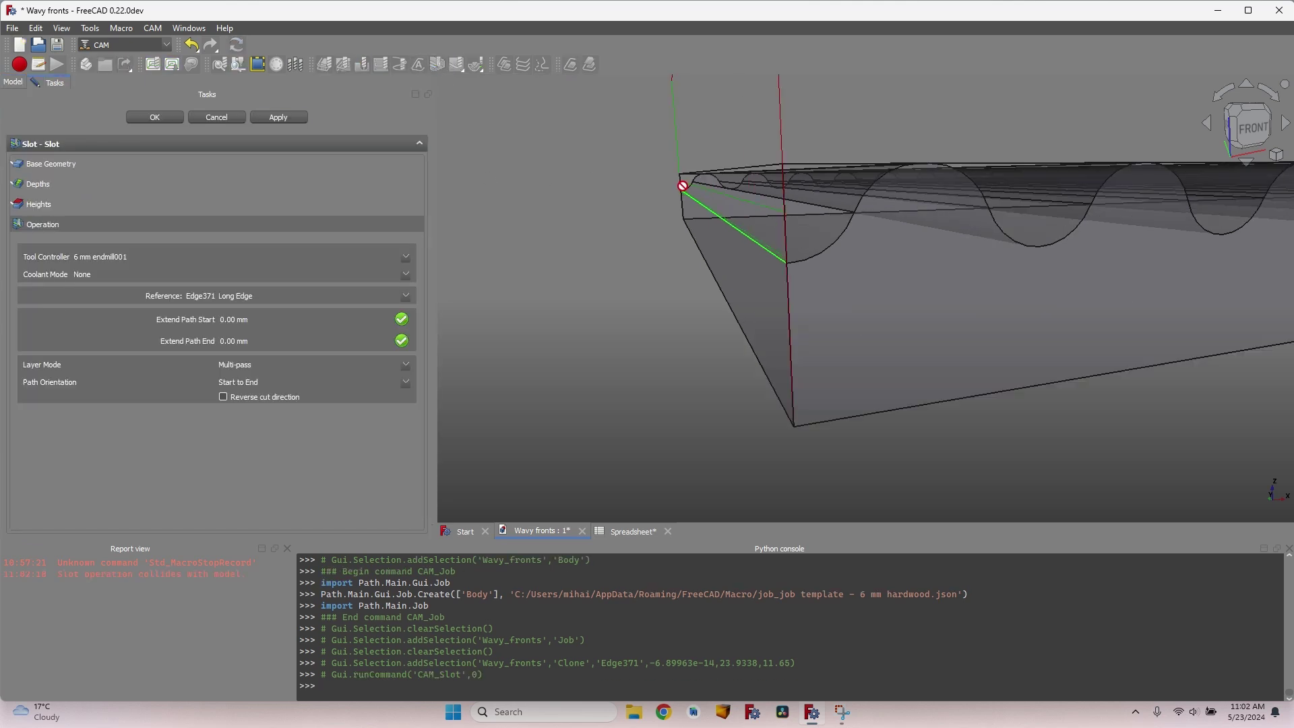
Review the Slot operation's depths, heights, layer mode choices and path extension settings, and accept the operation
click(72, 183)
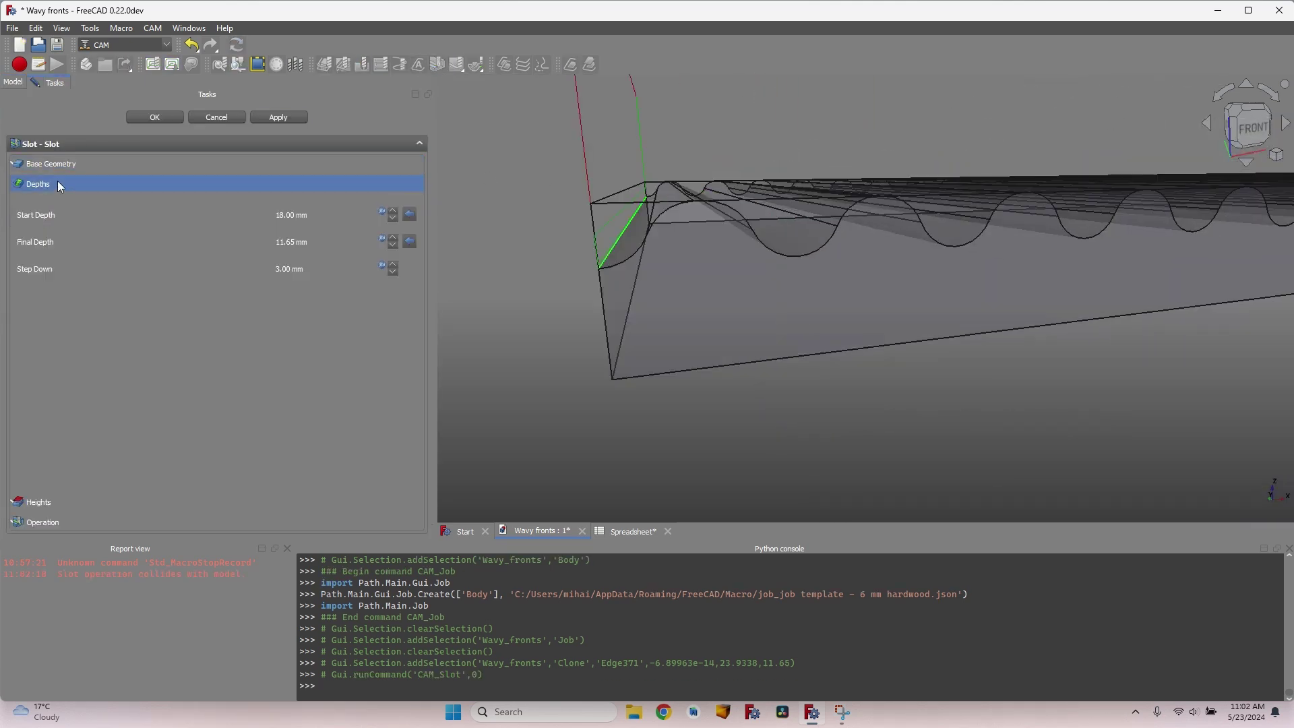
click(81, 504)
scroll(499, 232, up, 1)
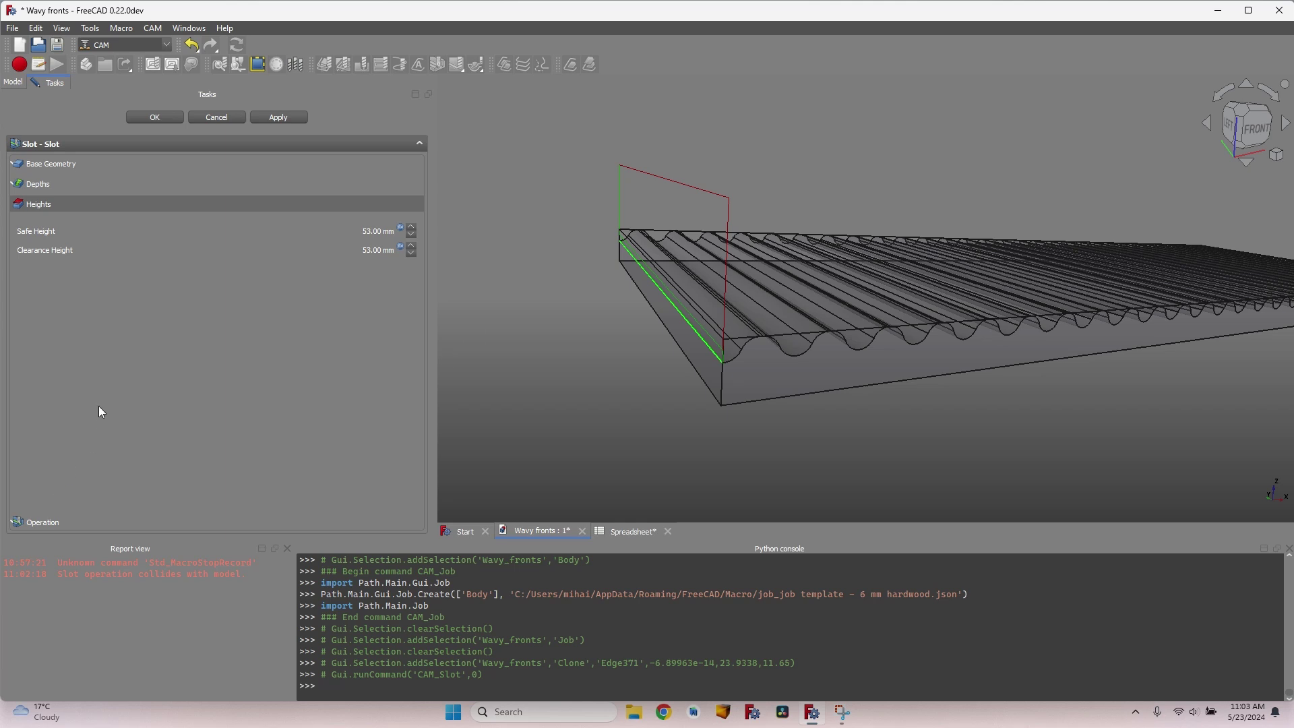
click(115, 522)
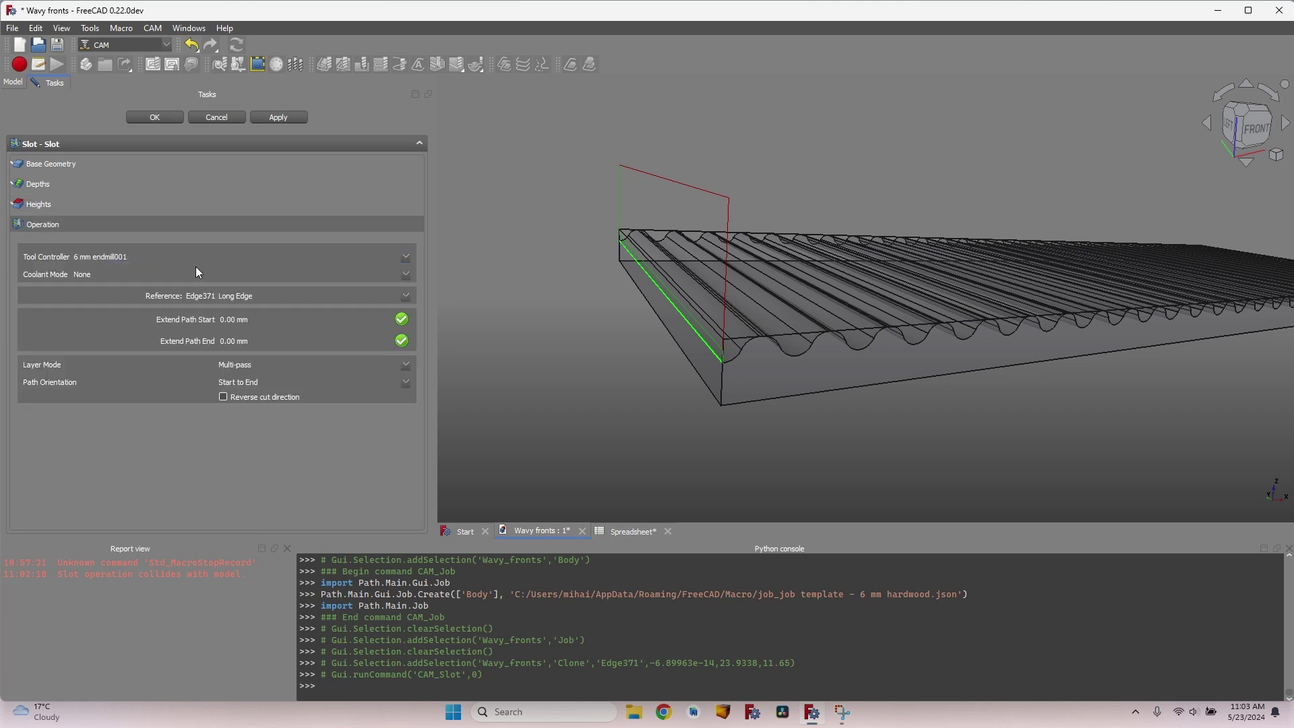
click(258, 367)
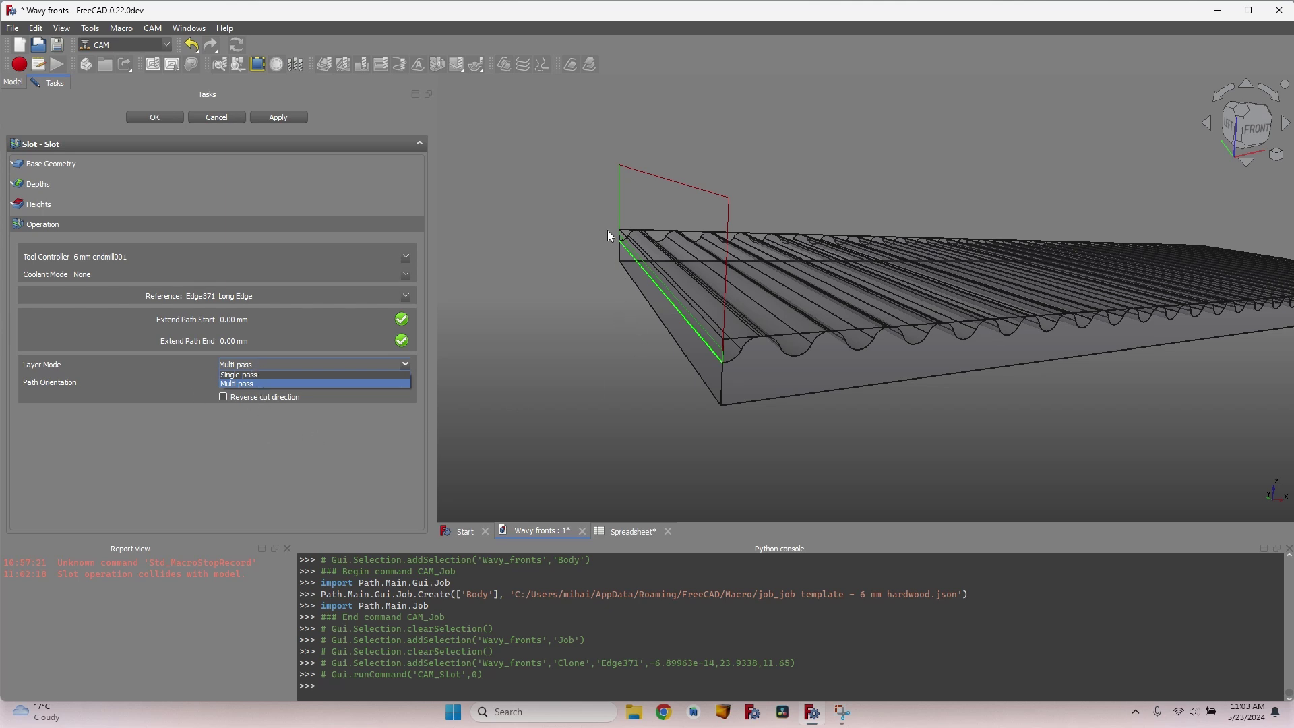
click(584, 375)
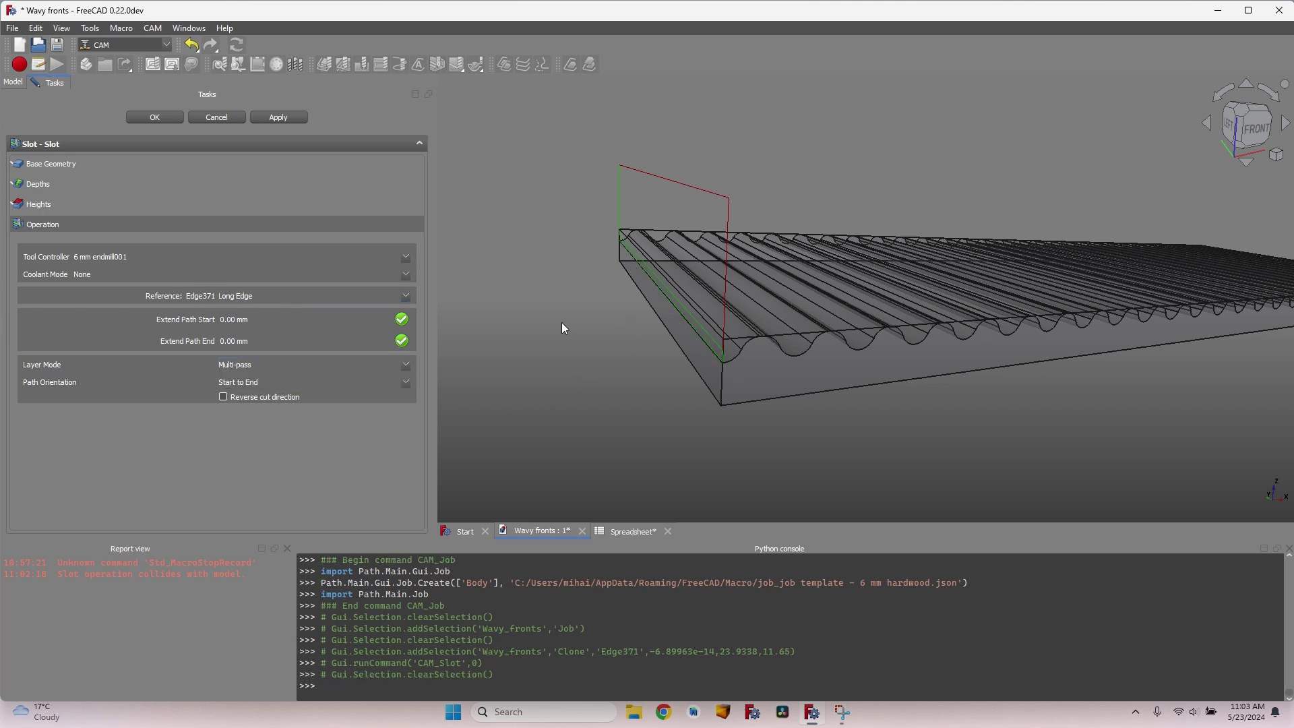
scroll(587, 320, down, 2)
middle_drag(587, 321, 659, 355)
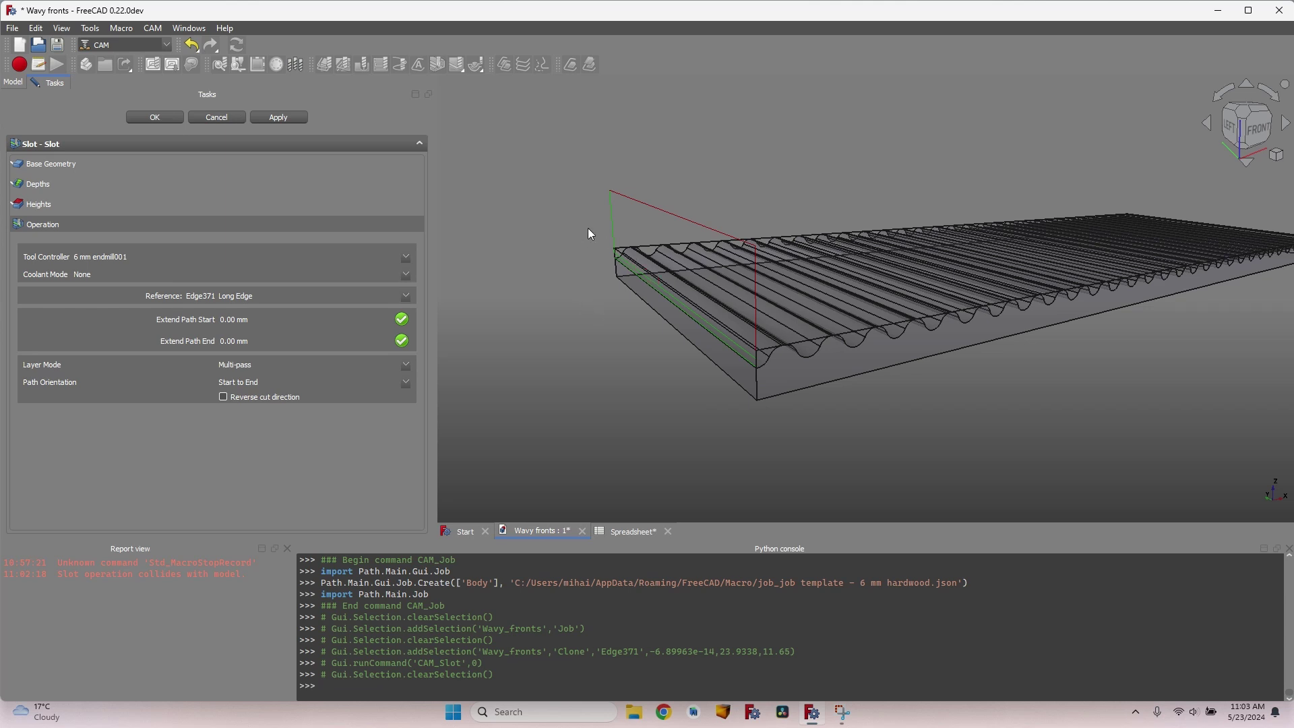
click(227, 320)
click(162, 117)
Set the Slot operation's Extend Path End property to the expression Spreadsheet.bit_diameter/2
double_click(78, 215)
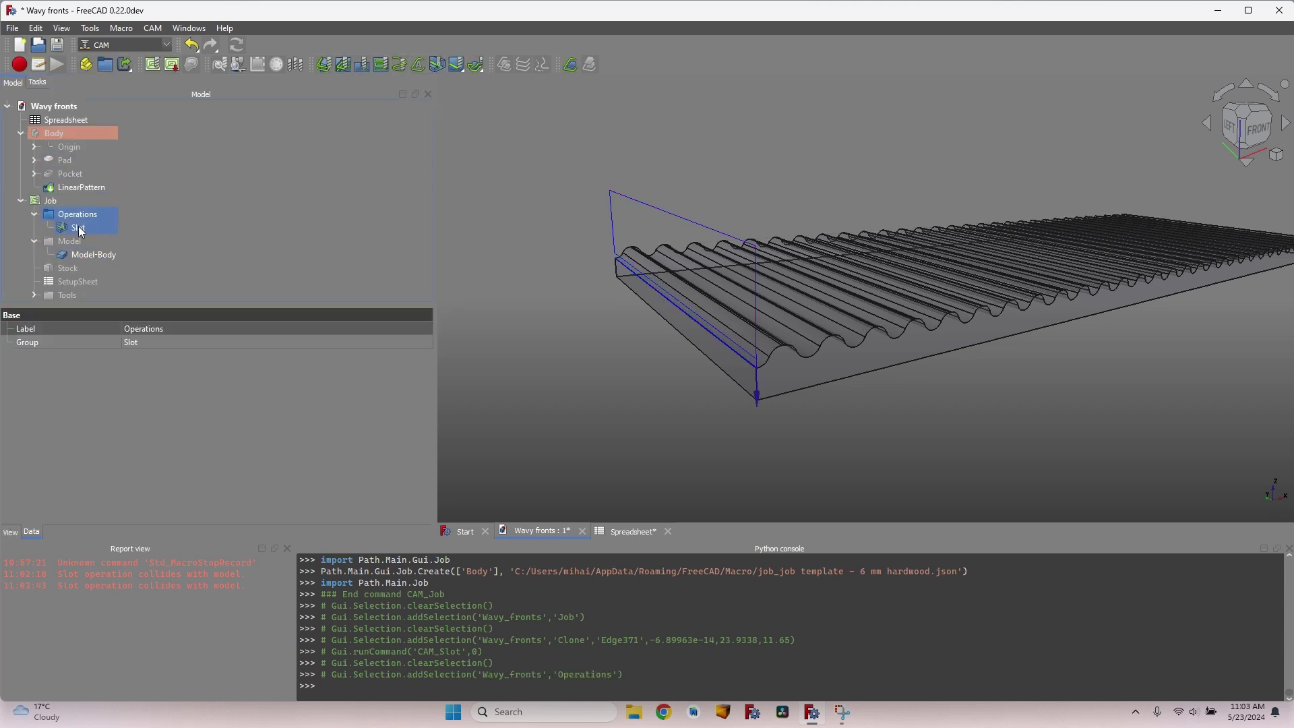
click(78, 227)
scroll(49, 435, down, 5)
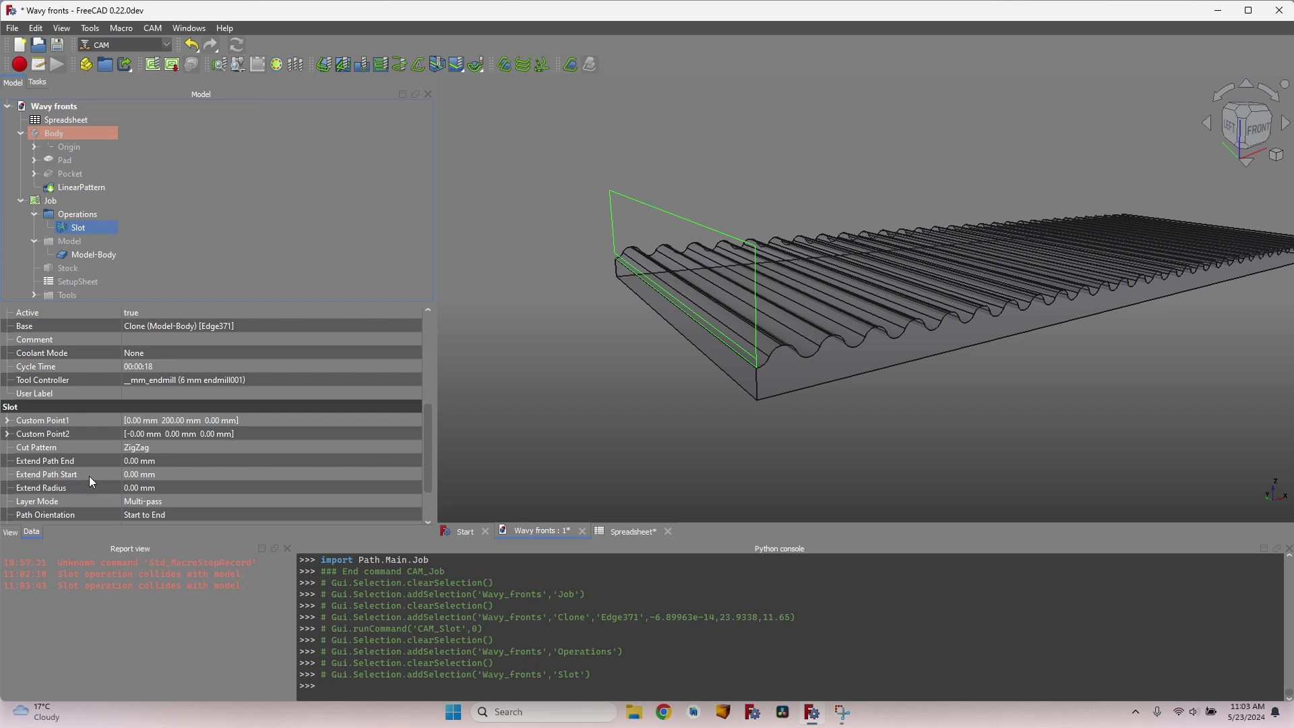
click(223, 460)
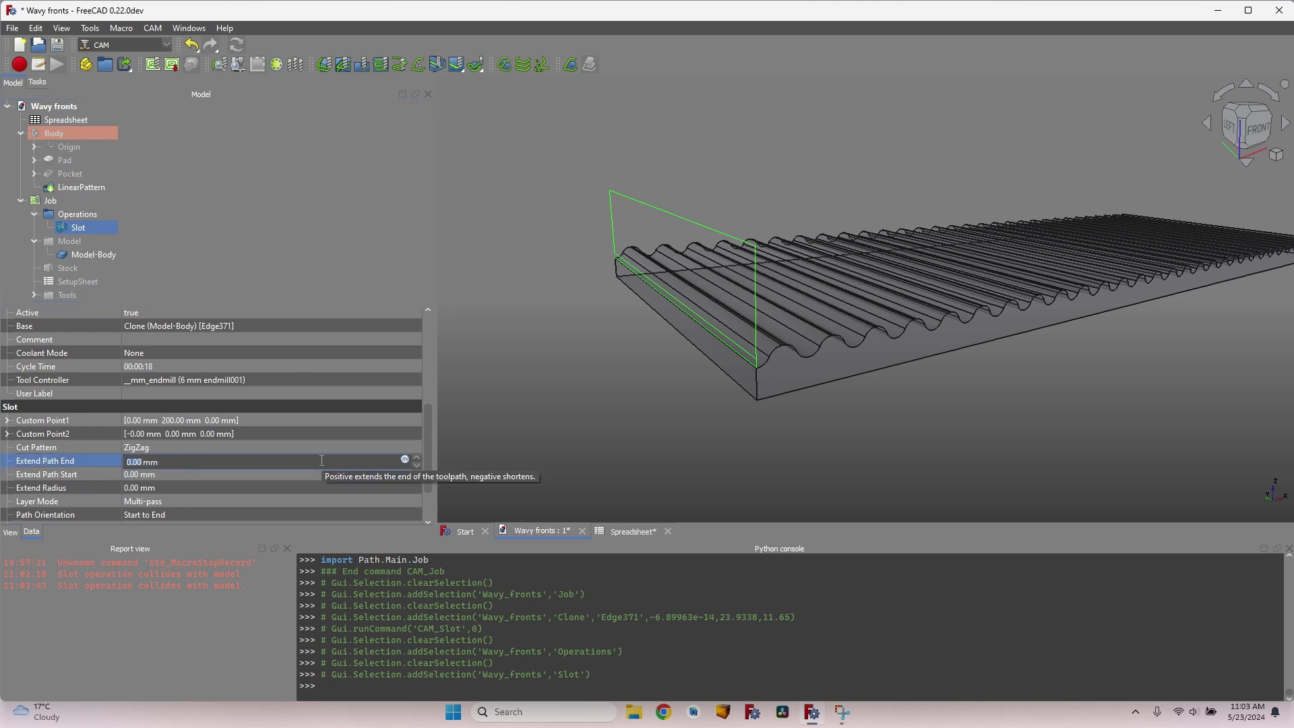
key(=)
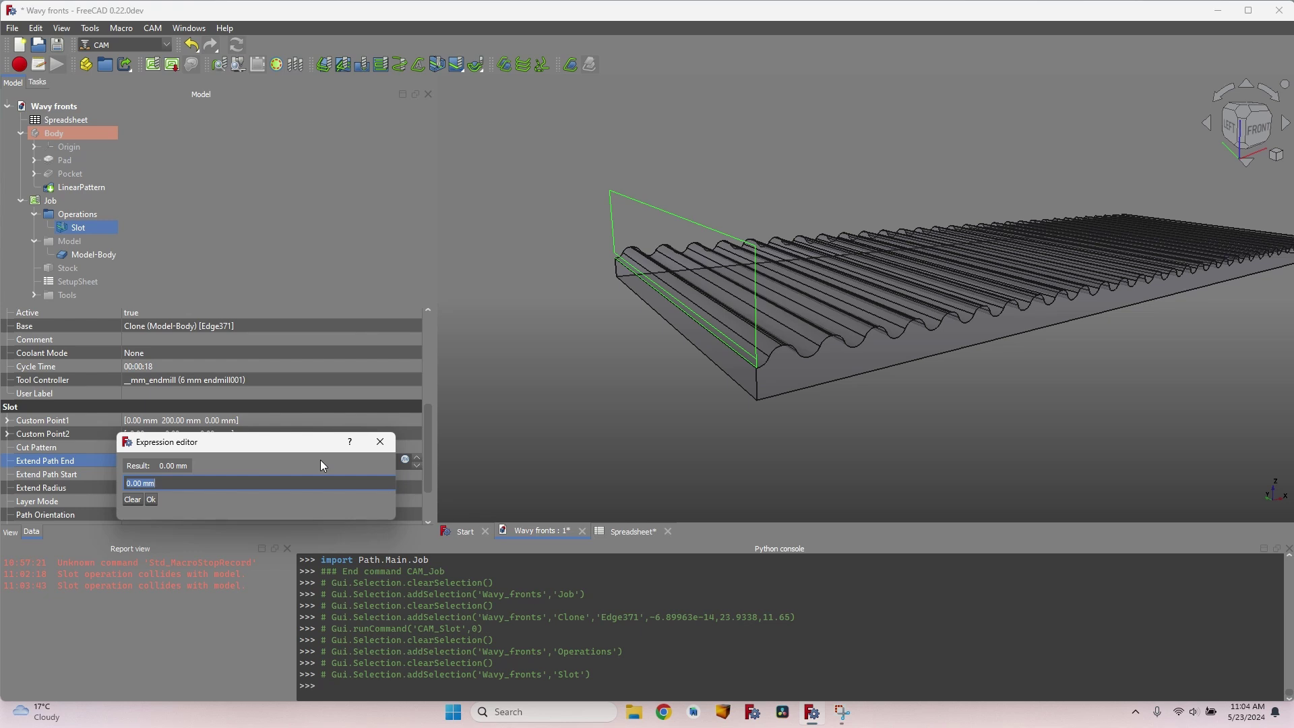
text(Spreadsheet.)
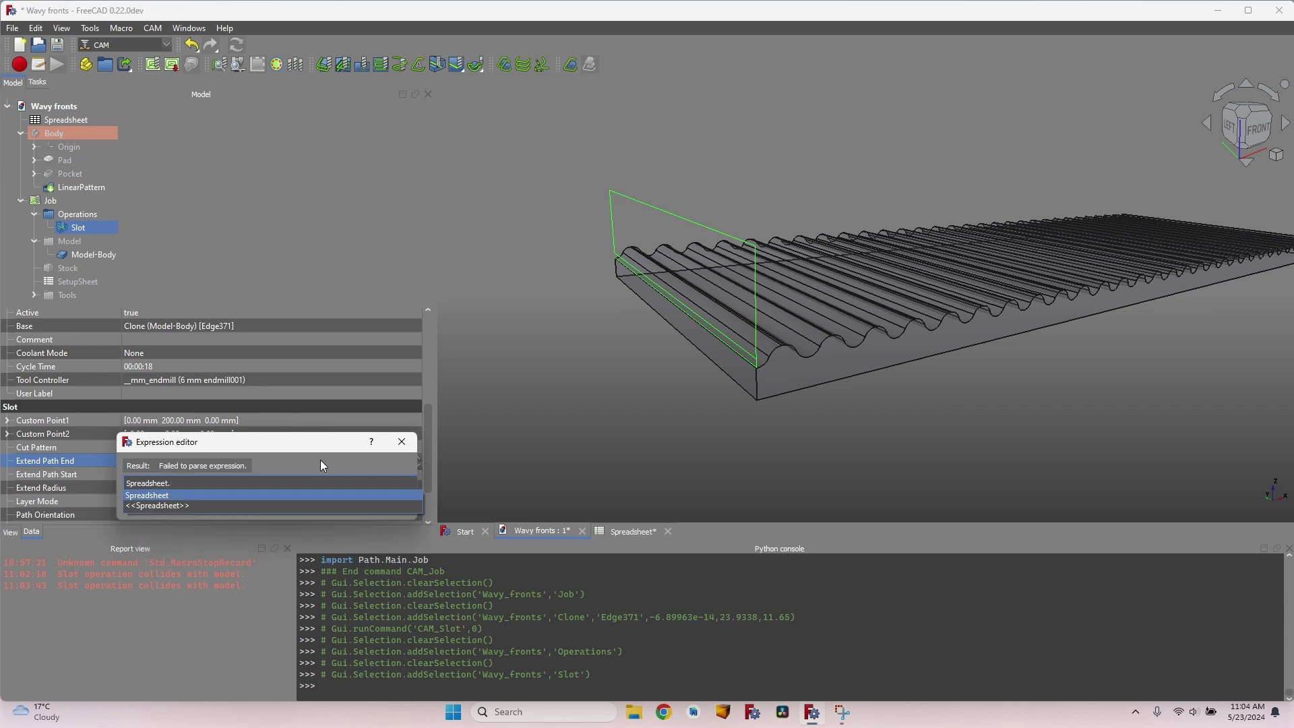
text(bit_diameter/2)
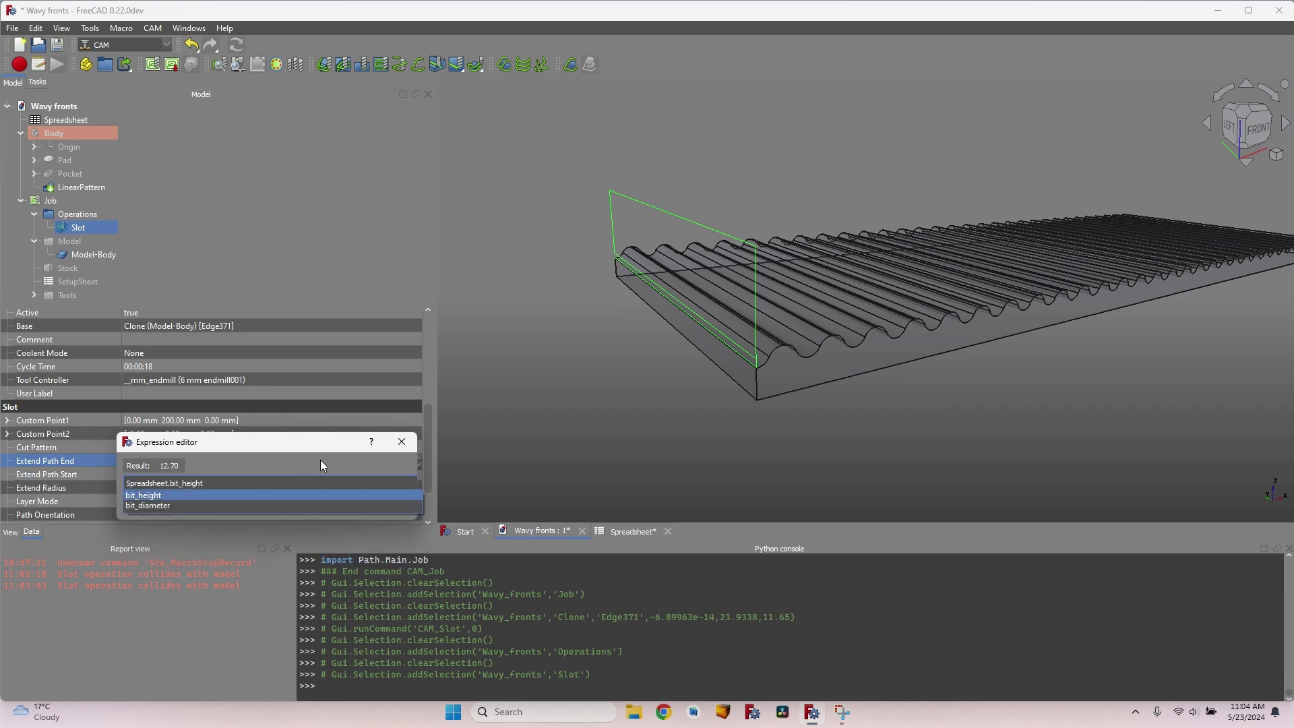
click(282, 456)
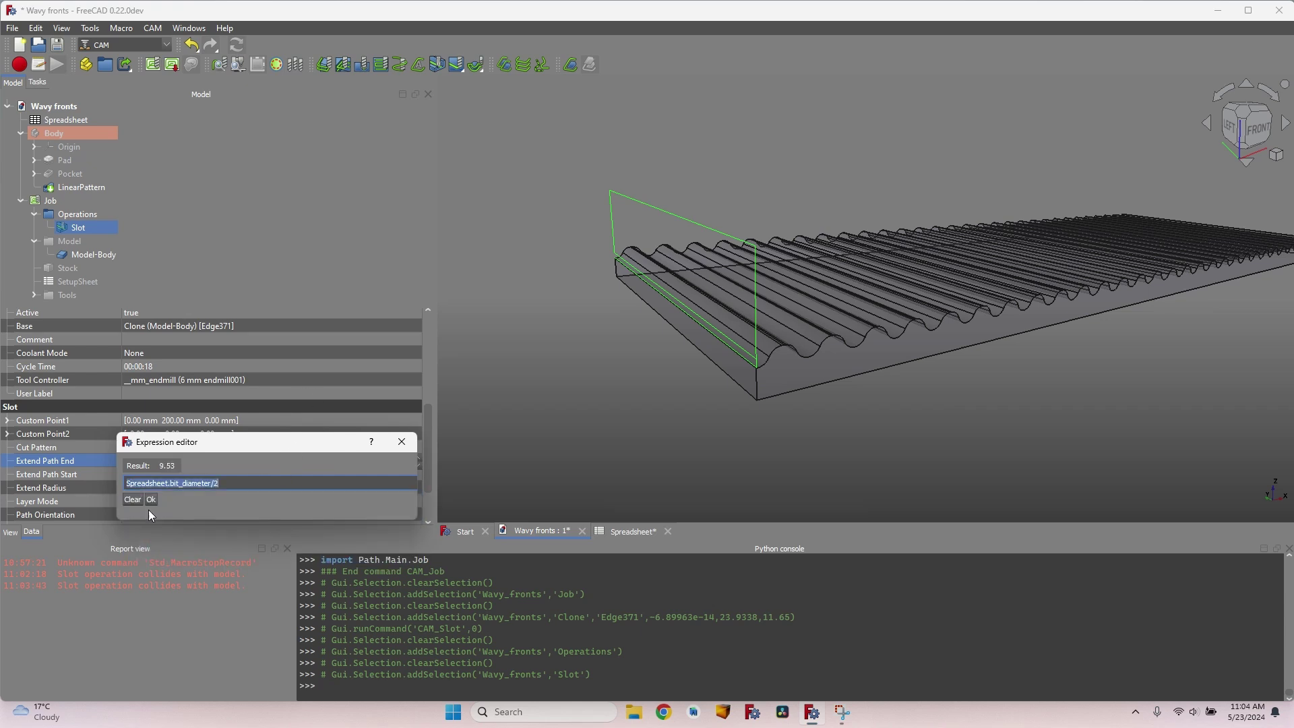
click(150, 501)
click(151, 502)
Set the Slot operation's Extend Path Start property to the expression Spreadsheet.bit_diameter/2
click(377, 477)
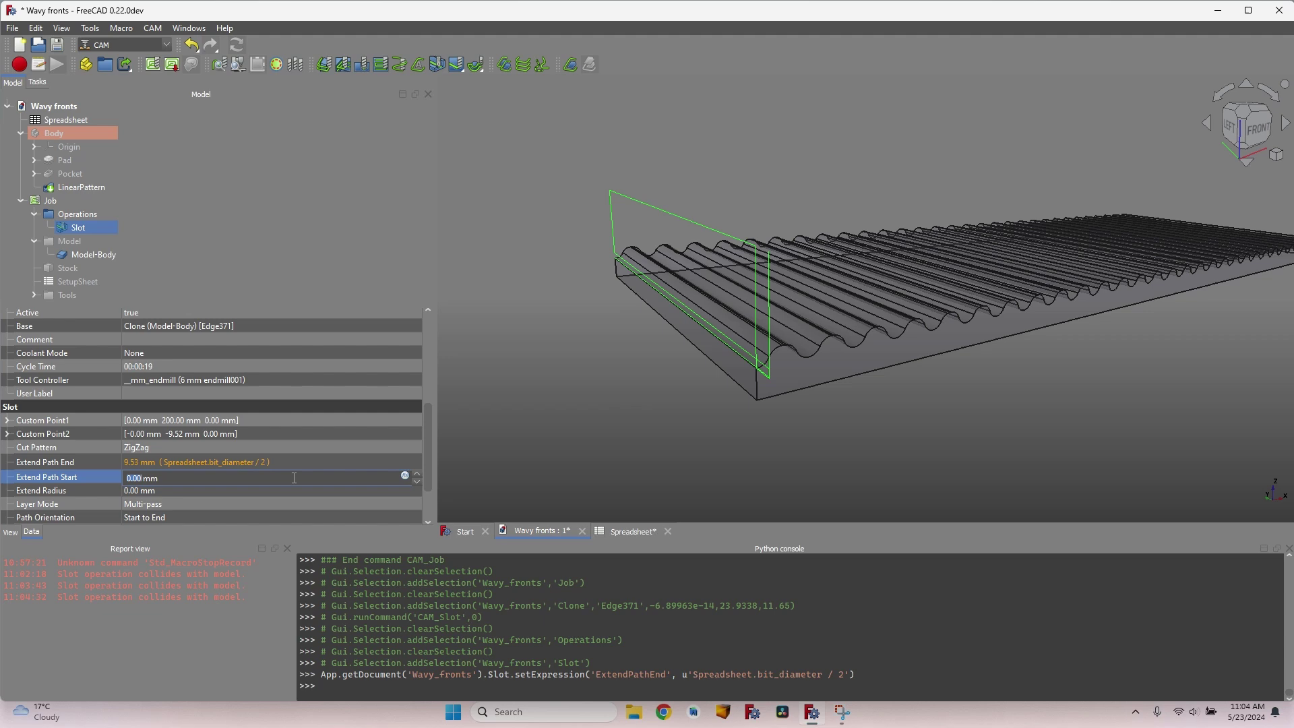
click(405, 476)
text(Spreadsheet.bit_diameter/2)
key(Return)
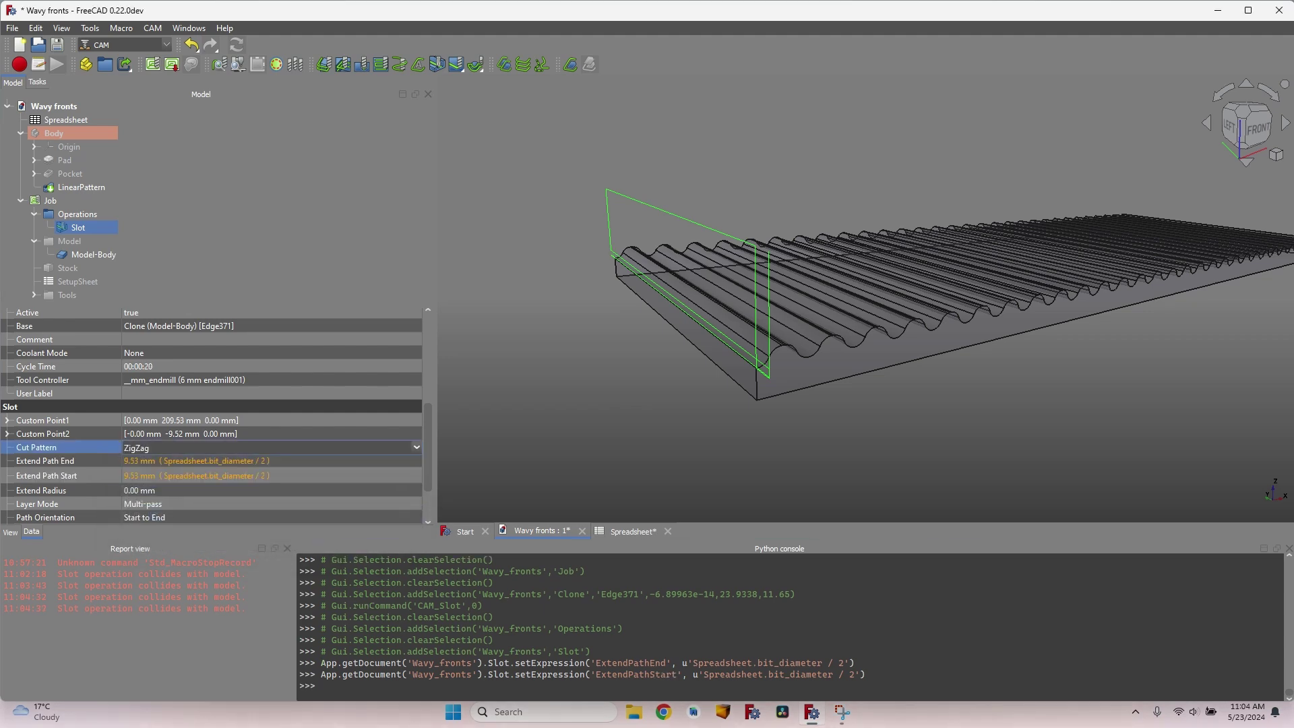
Check the latest report on the Slot operation and examine its extended path beside the first grooves from several angles
drag(85, 597, 235, 597)
click(235, 597)
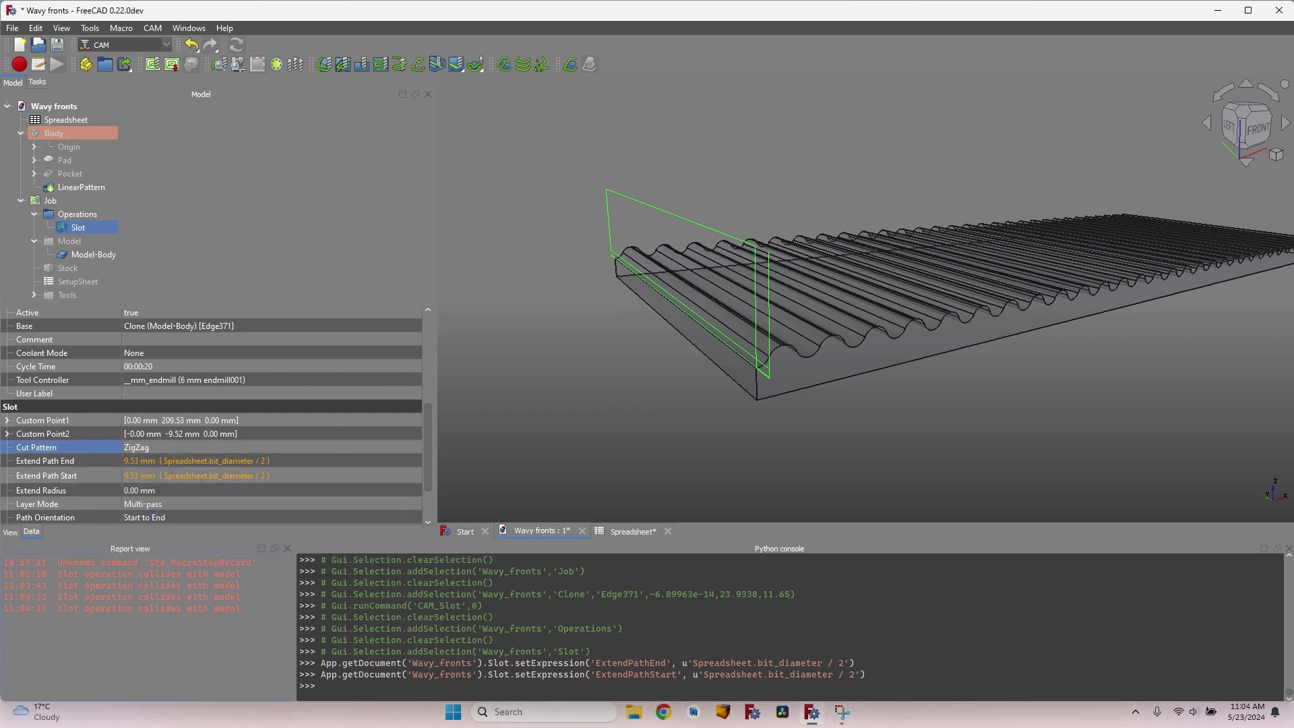
scroll(509, 289, up, 4)
scroll(1006, 331, down, 3)
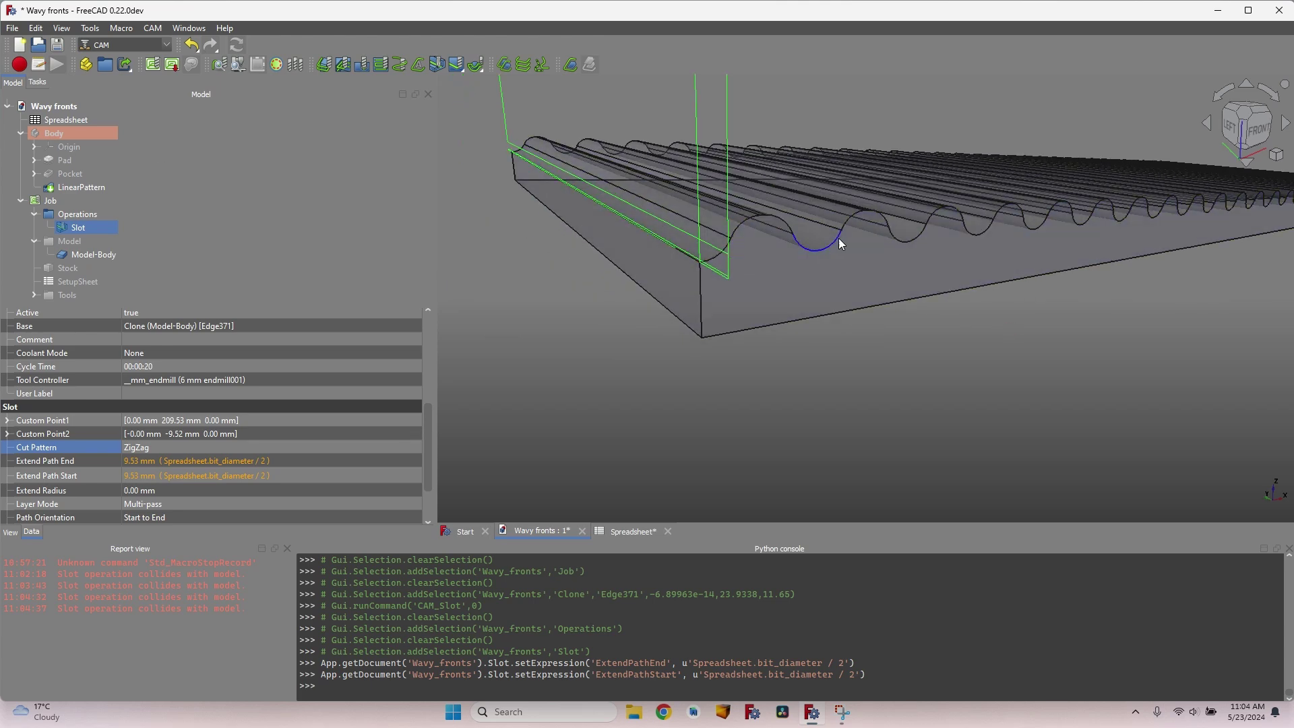
scroll(704, 268, up, 1)
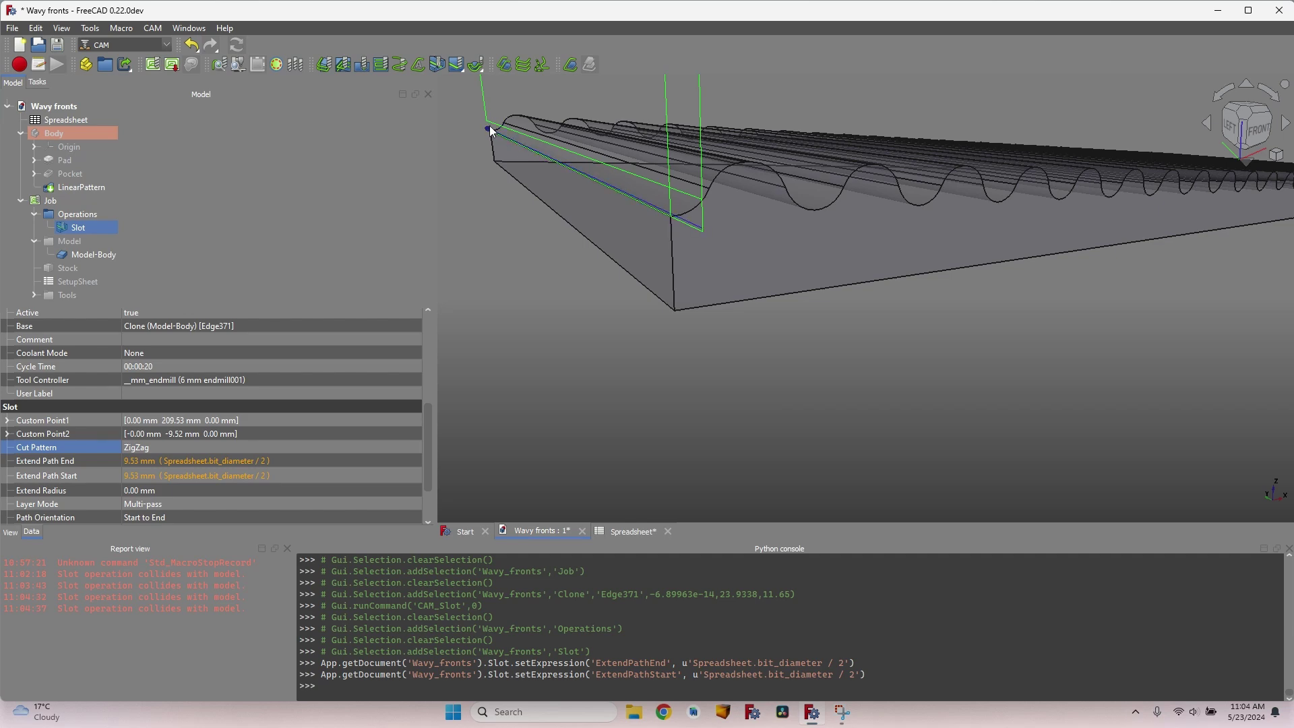
mouse_move(816, 212)
middle_down()
mouse_move(971, 323)
mouse_move(704, 361)
mouse_move(748, 337)
middle_up()
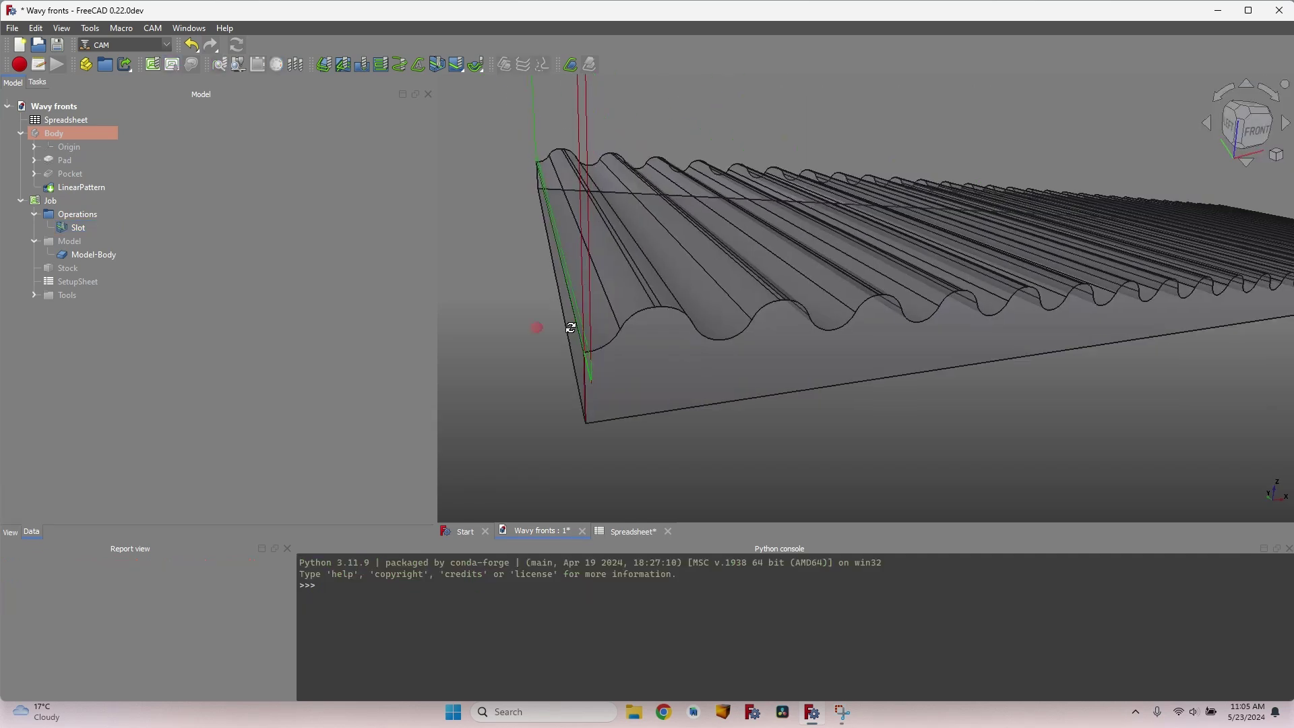
middle_drag(571, 327, 524, 308)
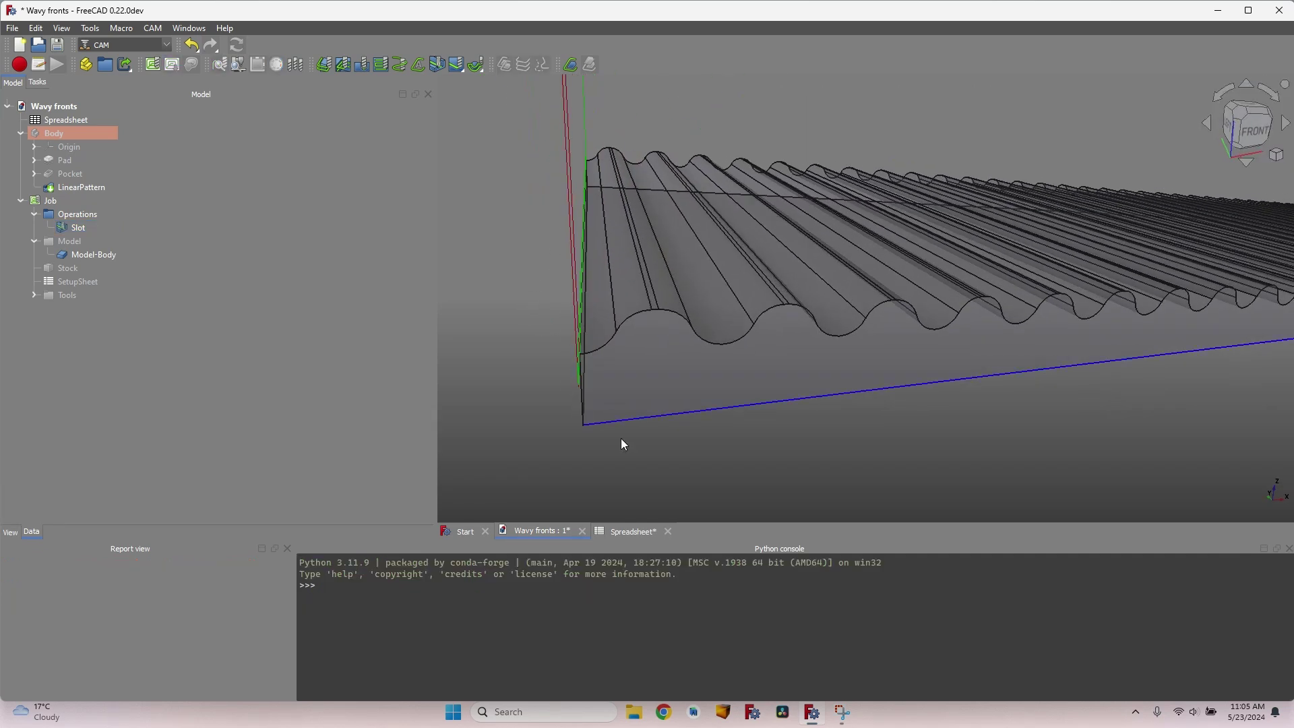
scroll(752, 418, down, 4)
middle_drag(888, 462, 761, 385)
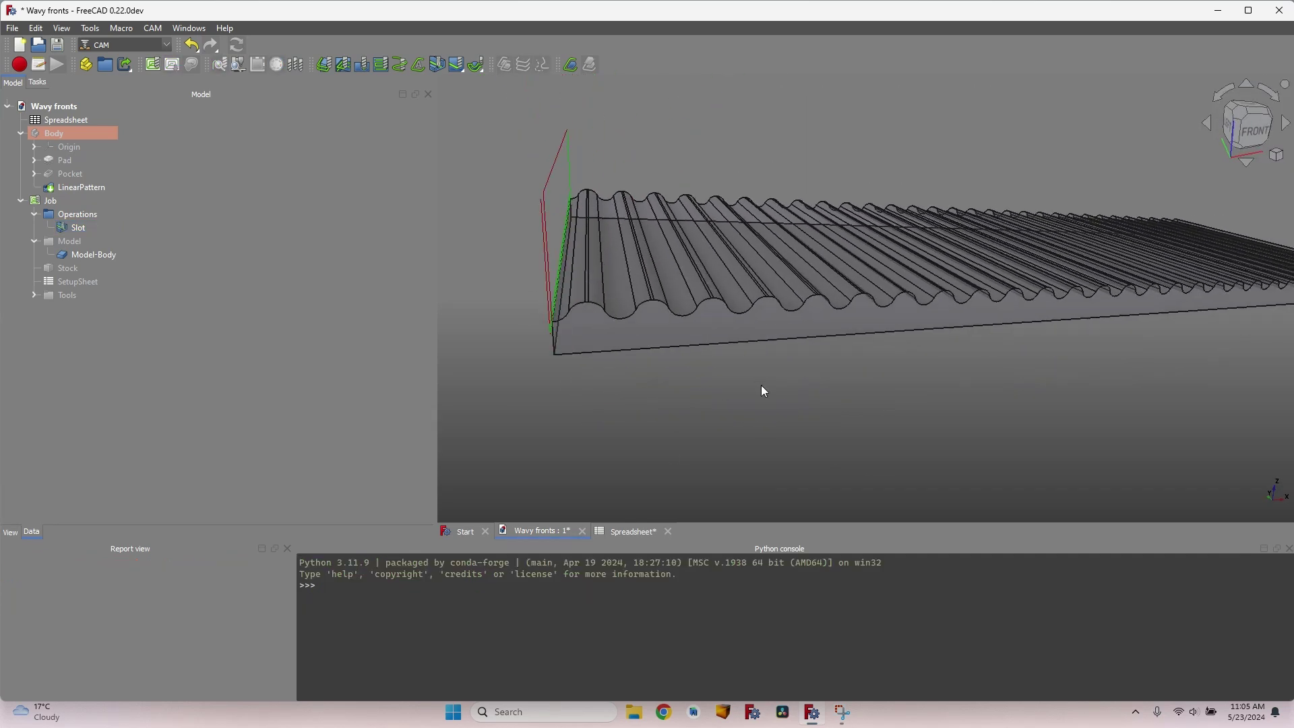
scroll(768, 449, down, 3)
middle_drag(978, 403, 936, 350)
middle_drag(591, 365, 667, 354)
Create a CAM Array of the Slot operation and set its Copies to the expression Spreadsheet.width/Spreadsheet.bit_diameter
click(90, 229)
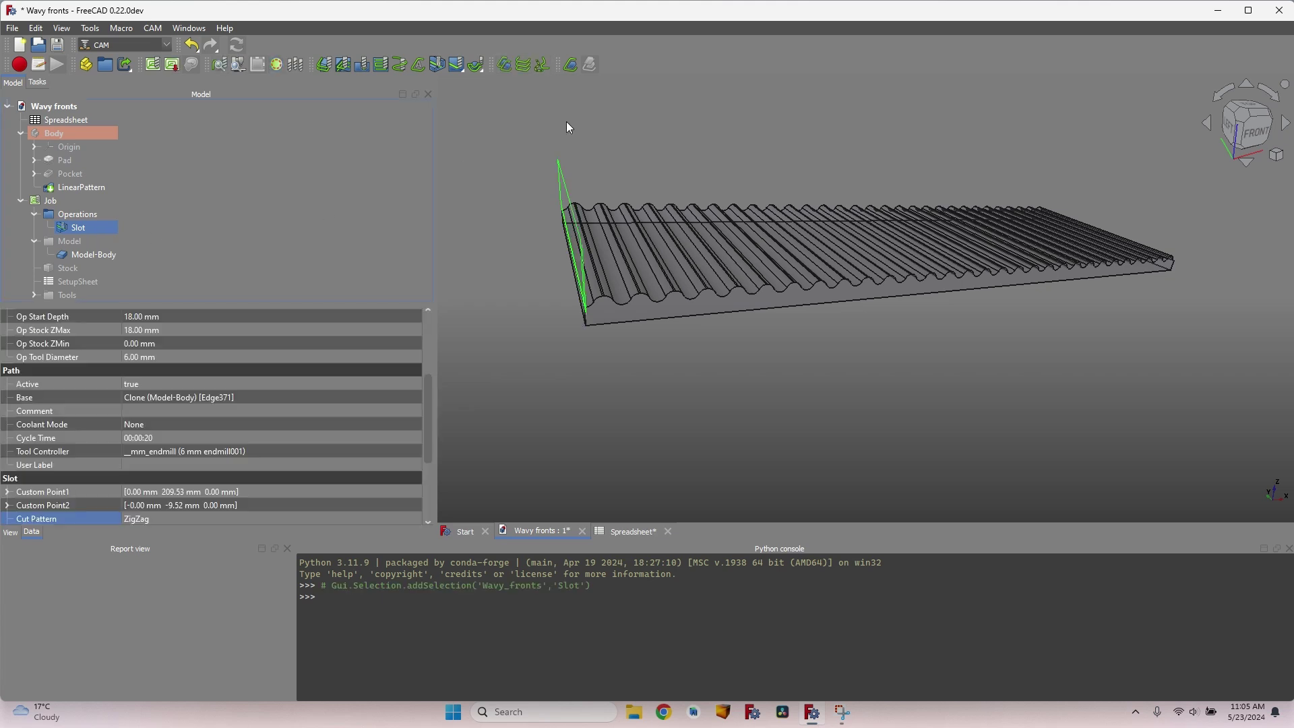
click(522, 65)
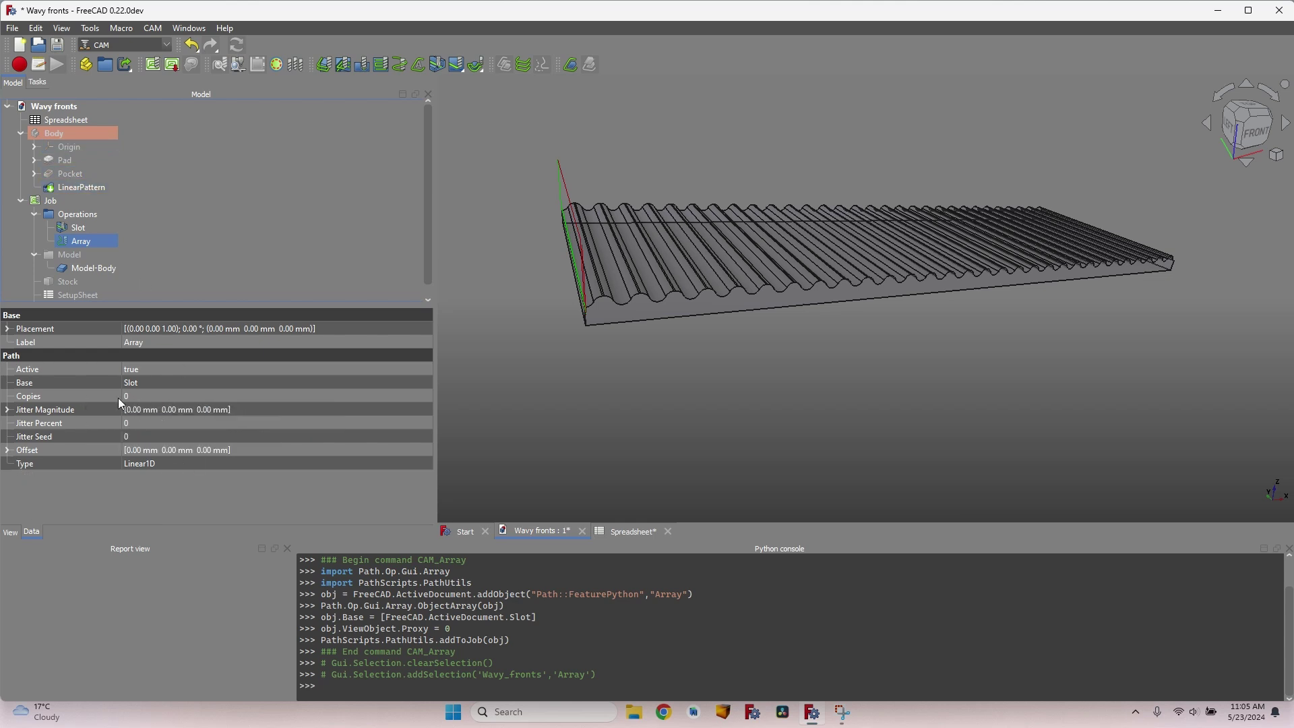
click(163, 397)
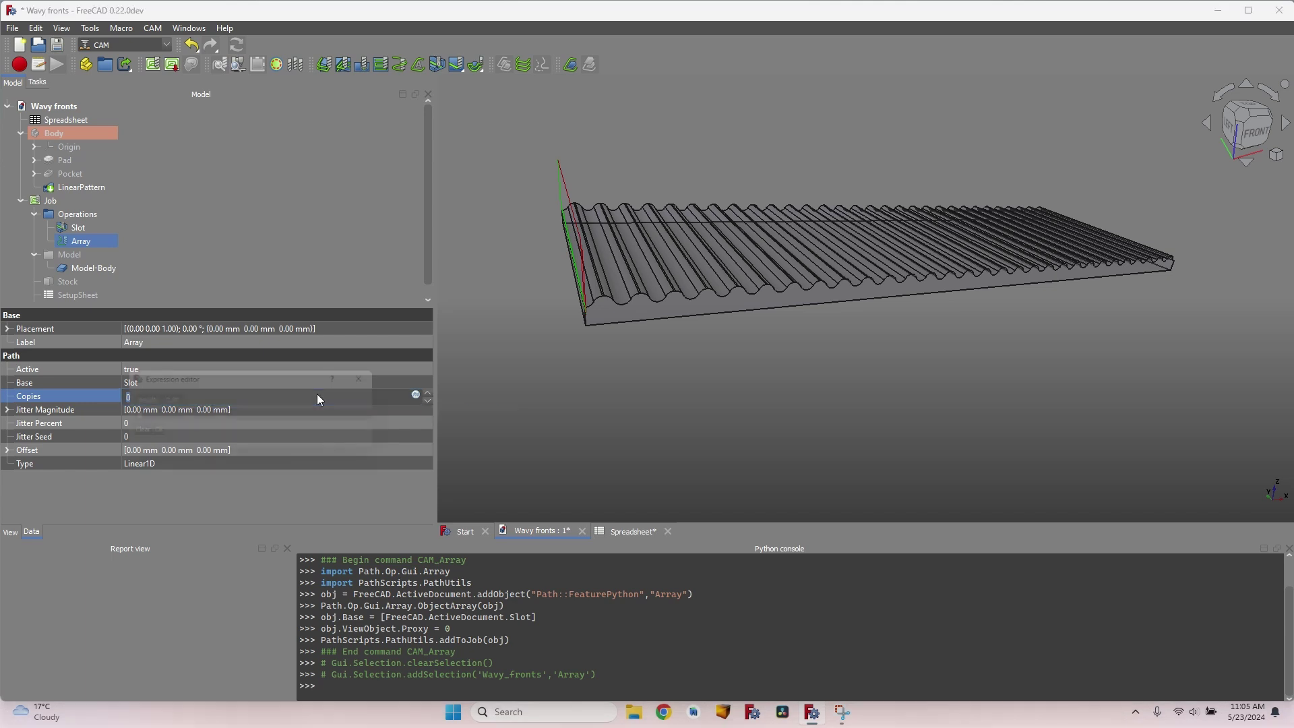
text(=Spreadsheet.)
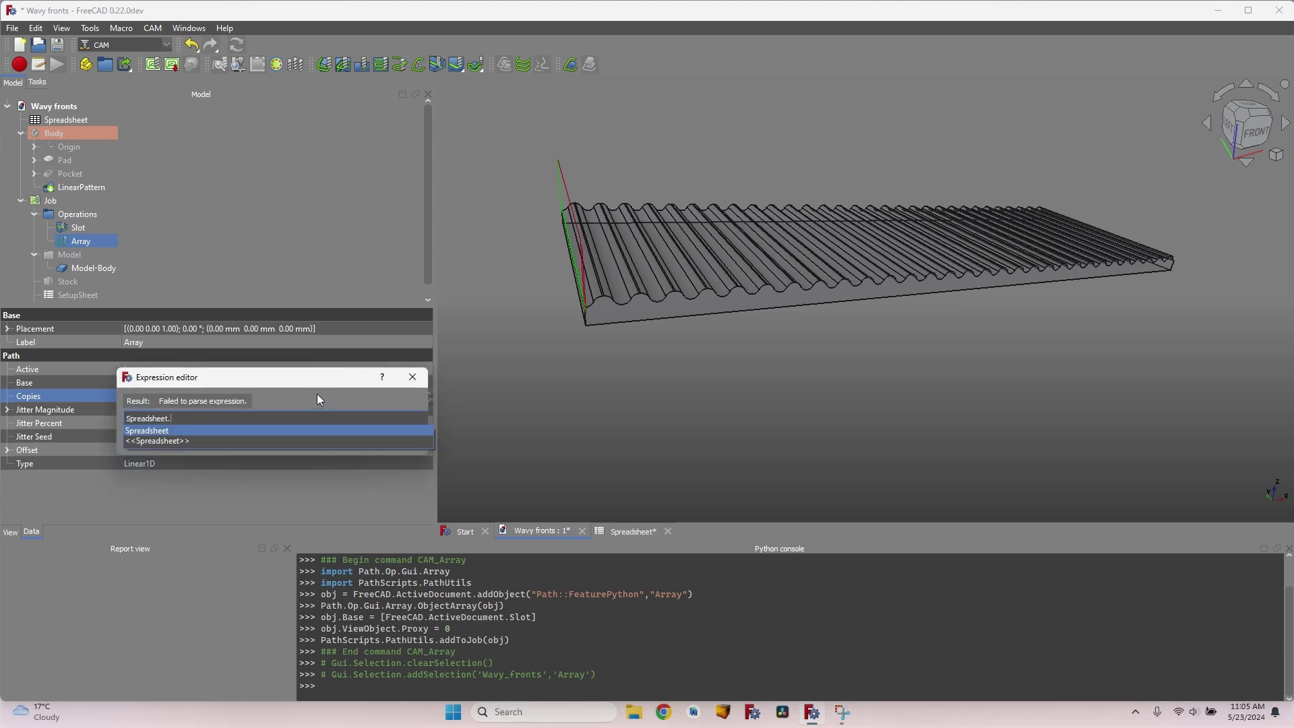
text(width/Spreadsheet.bit_diameter)
key(Return)
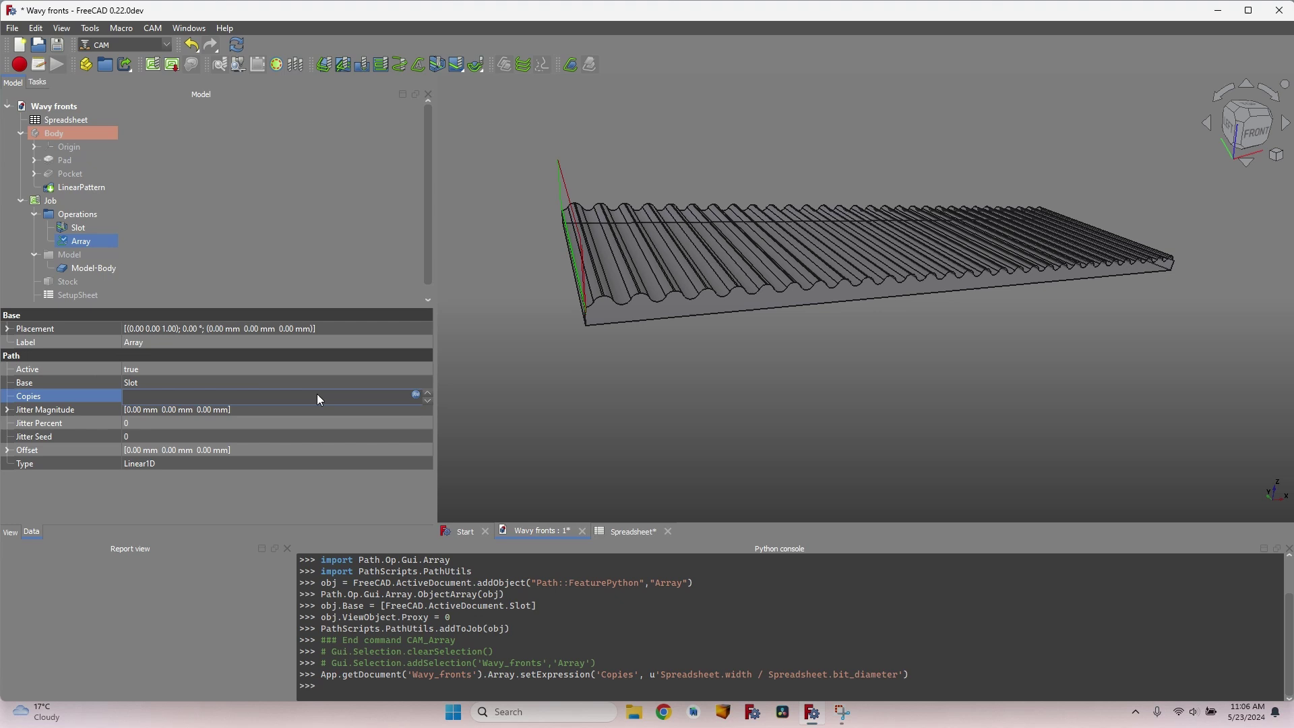
click(228, 411)
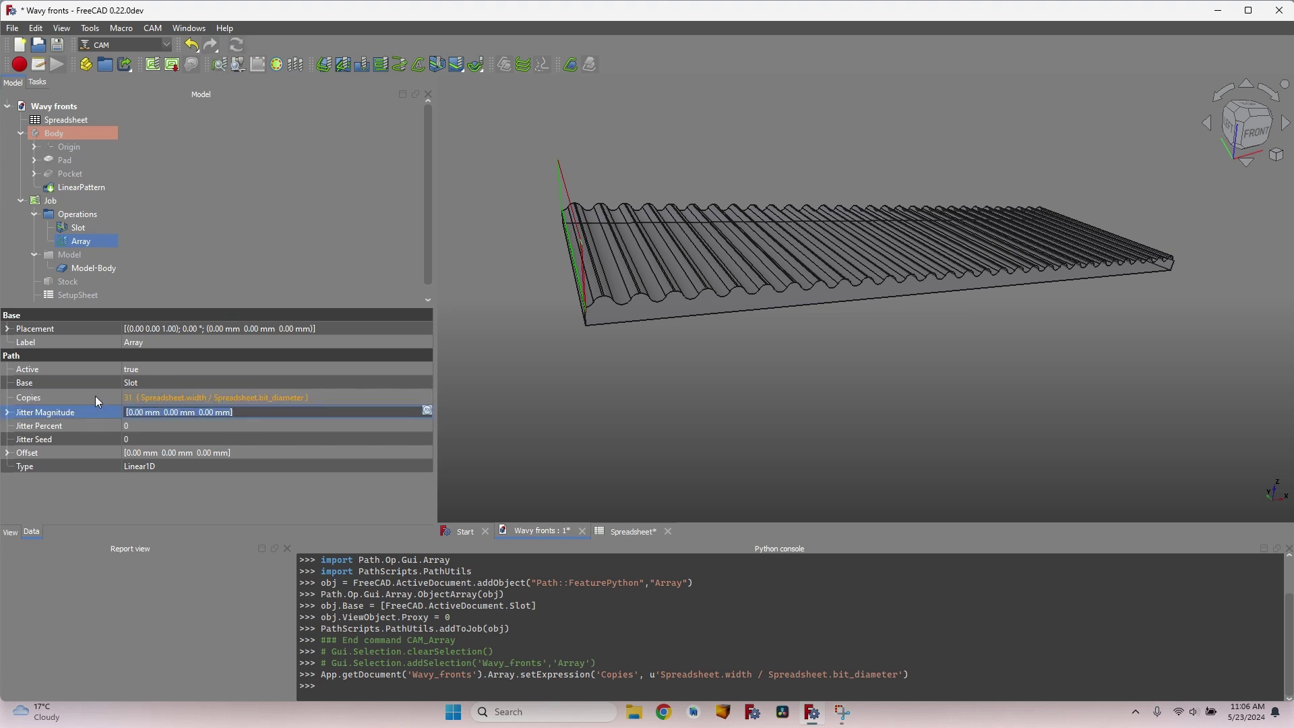
Set the X component of the Array's Offset to the expression Spreadsheet.bit_diameter
click(7, 453)
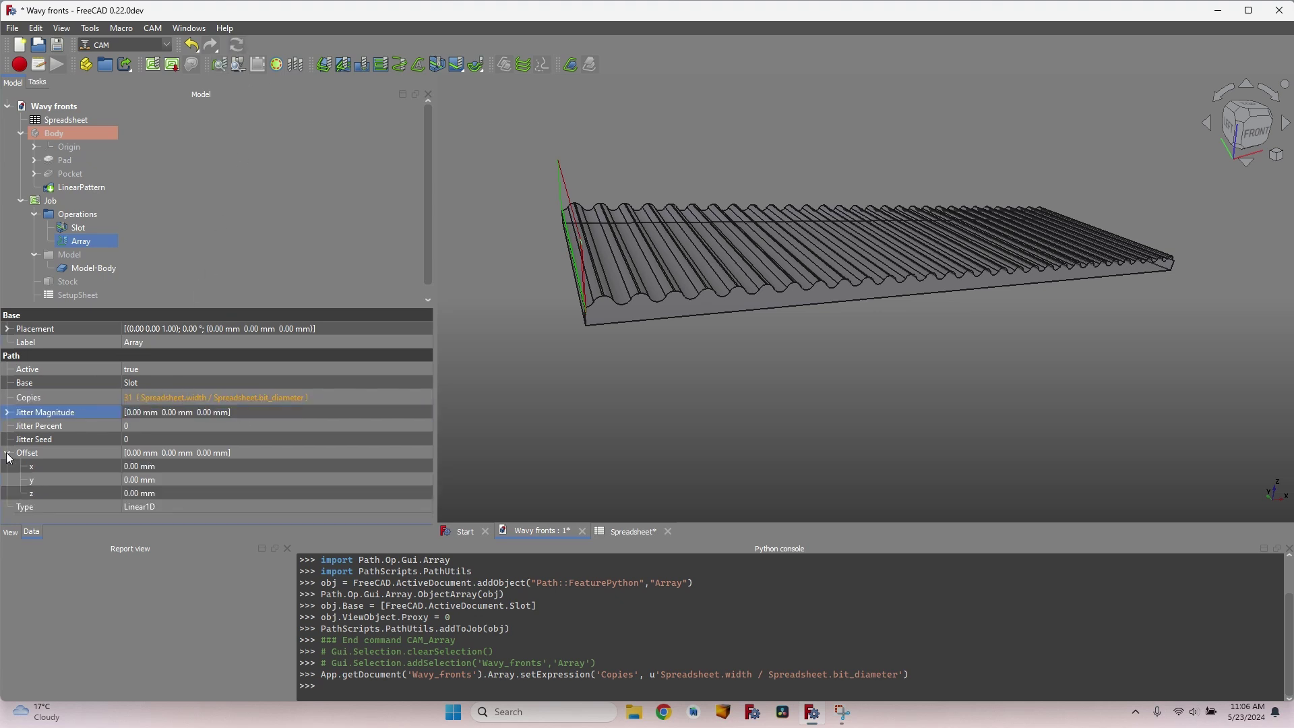
click(128, 468)
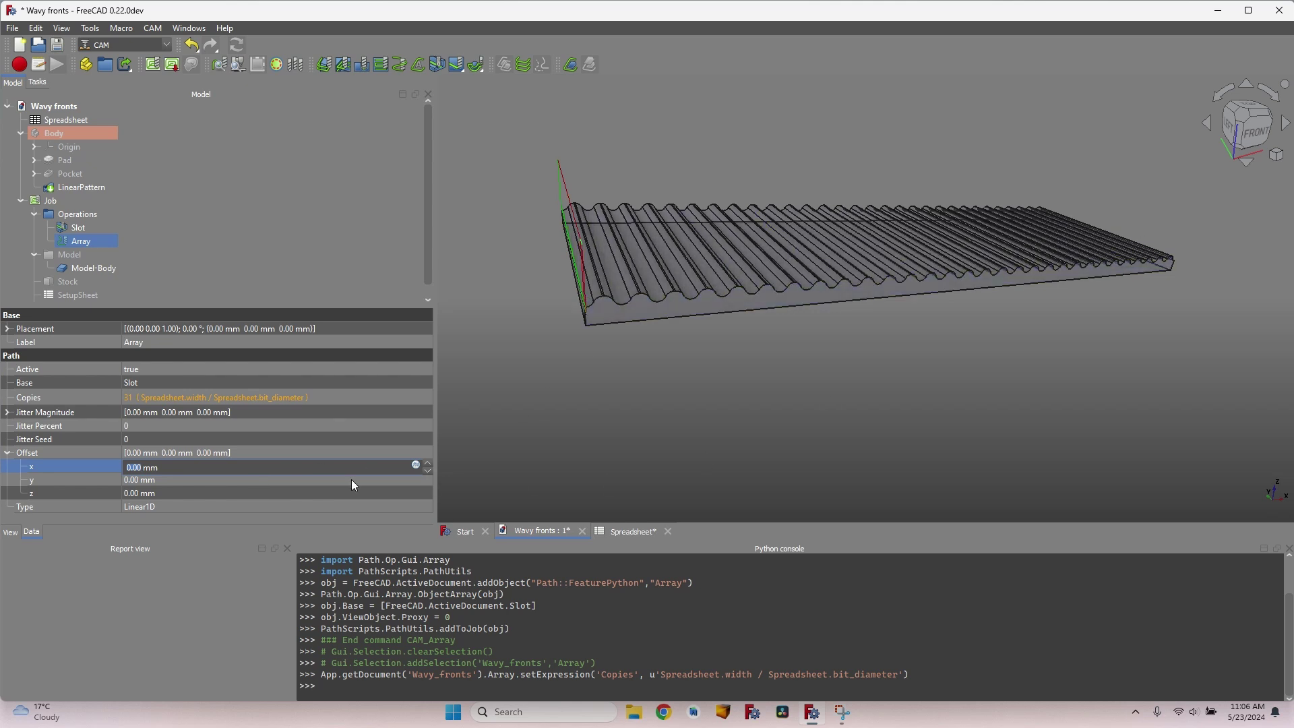
text(=Spreadsheet.)
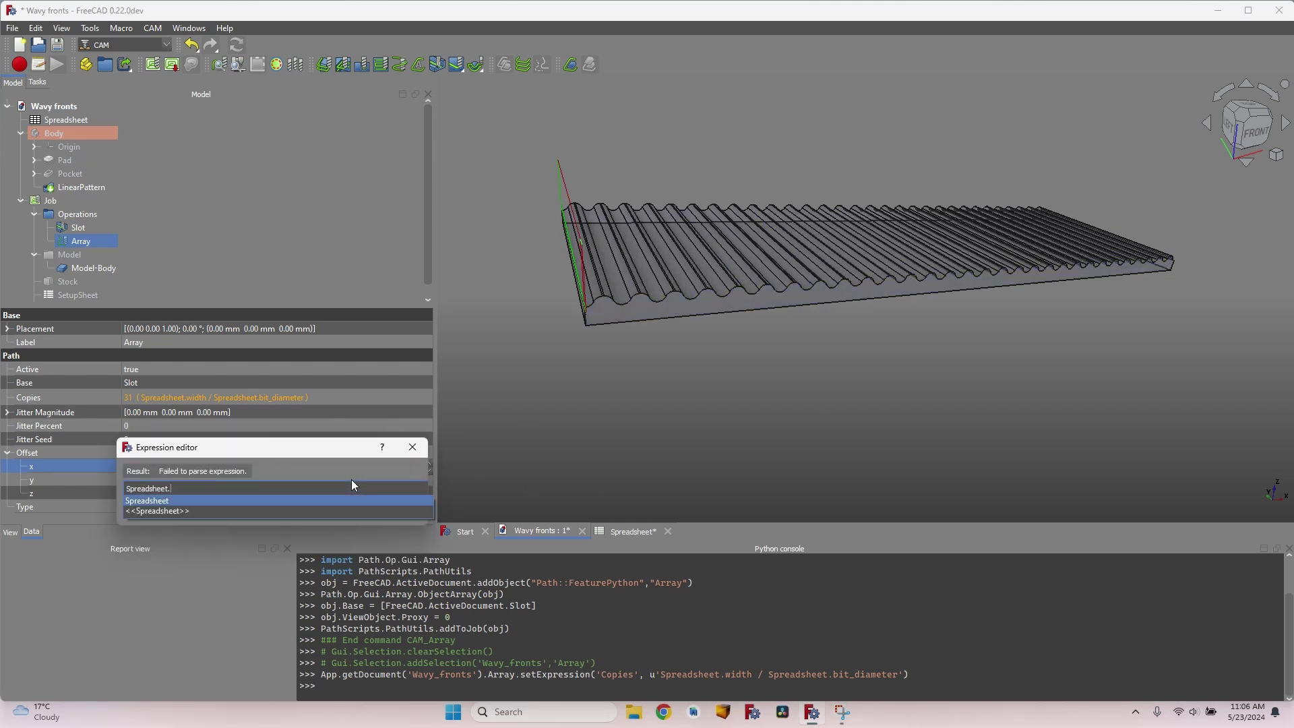
text(bit)
key(Down)
key(Down)
key(Return)
key(Return)
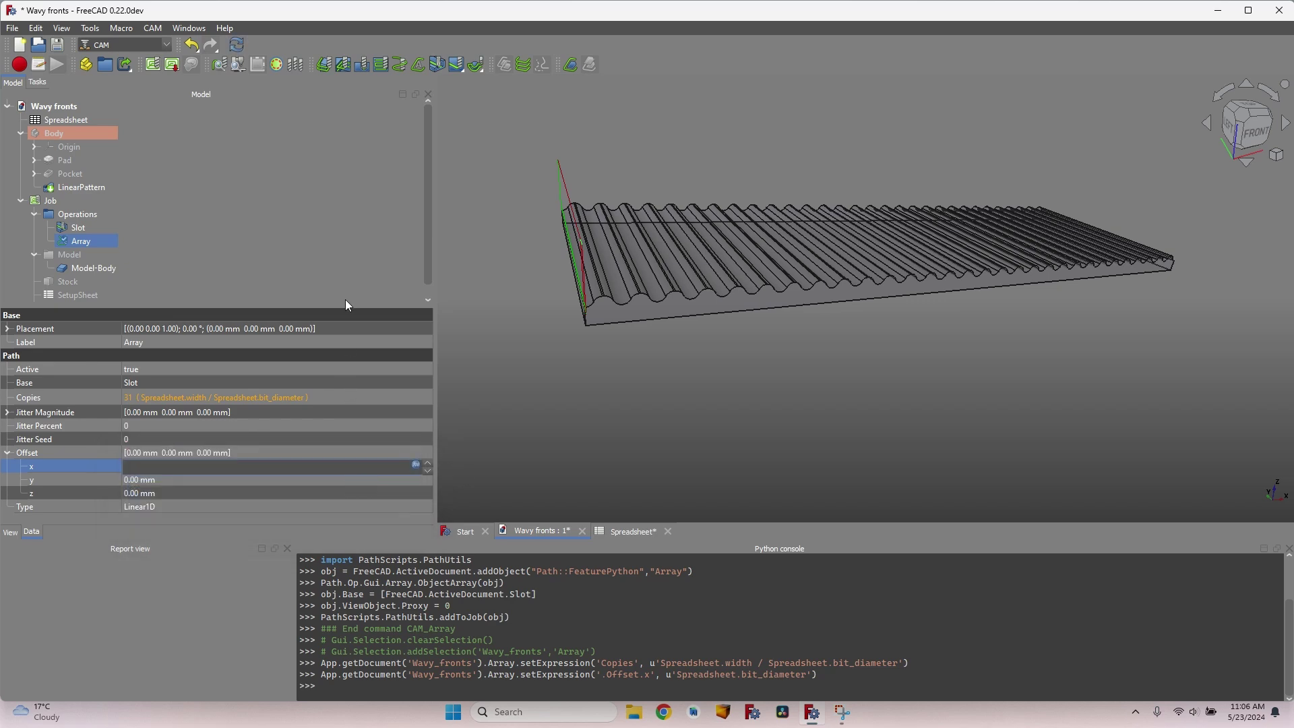
key(Tab)
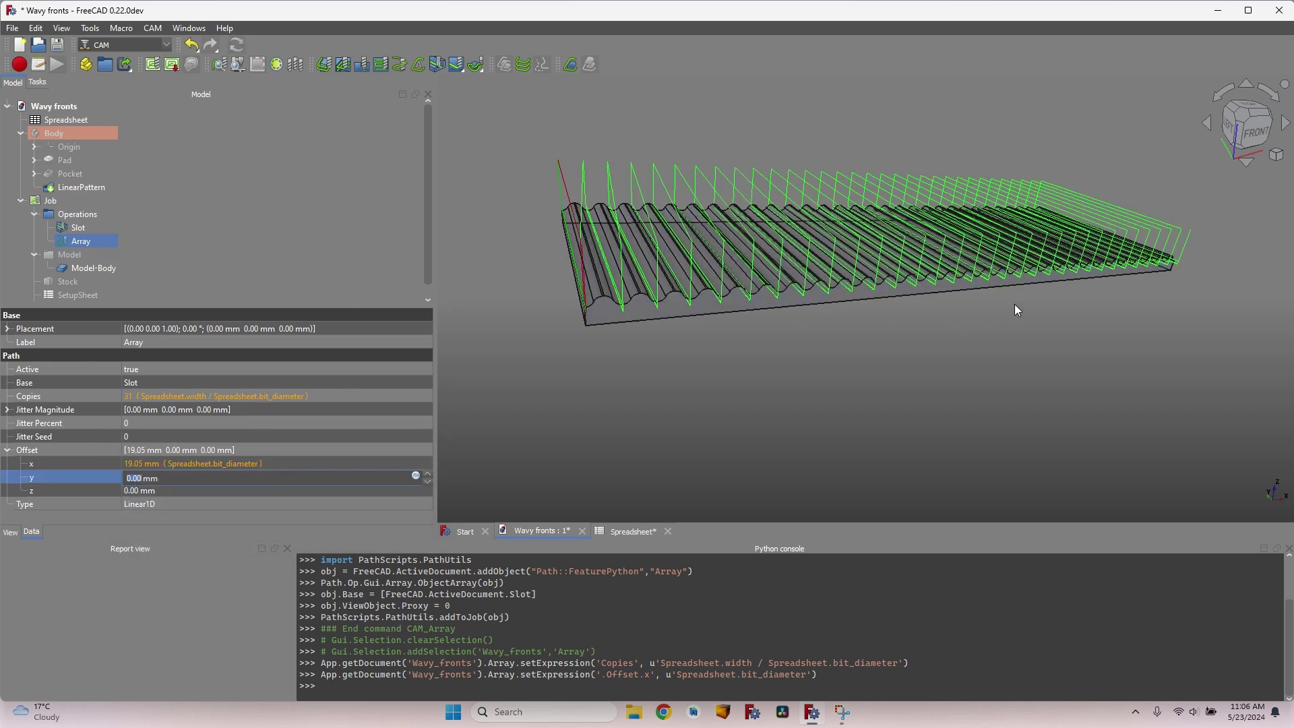
Examine how the arrayed slot toolpaths line up with the grooves along the whole board
scroll(801, 296, up, 3)
mouse_move(795, 375)
middle_down()
mouse_move(806, 370)
mouse_move(795, 357)
middle_up()
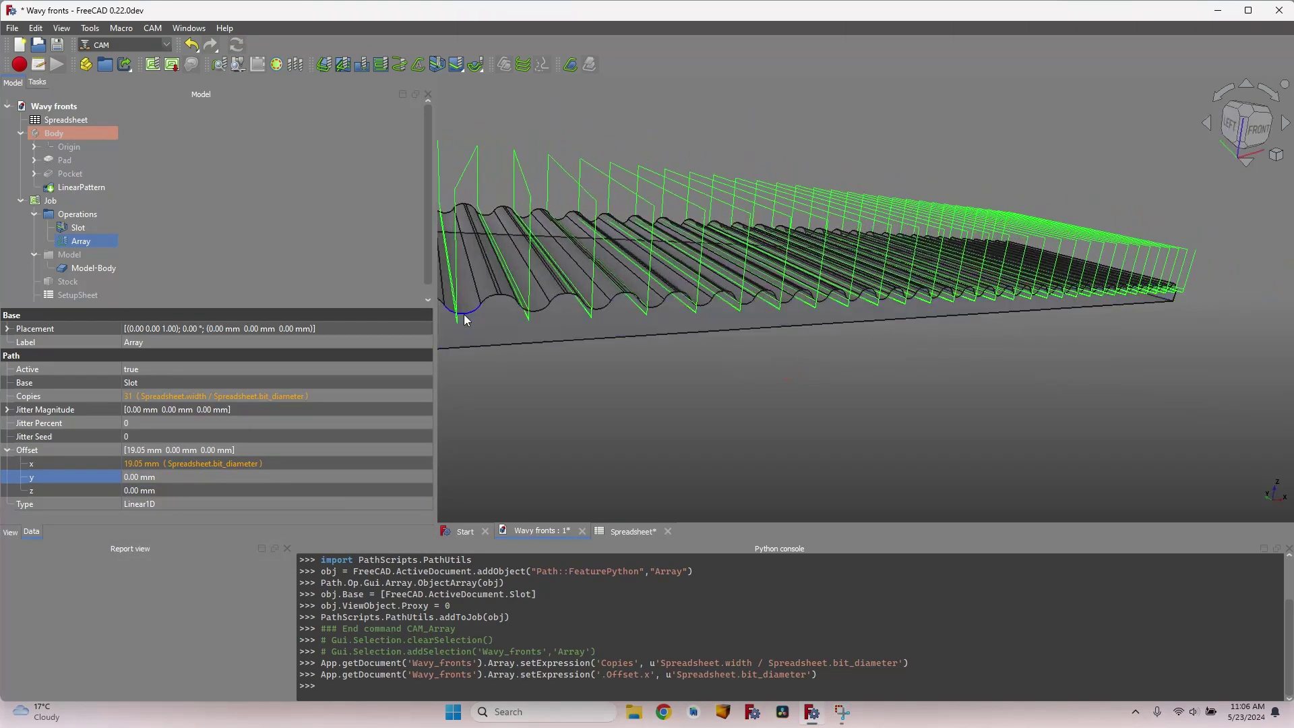
mouse_move(546, 319)
middle_down()
mouse_move(849, 320)
mouse_move(765, 335)
mouse_move(867, 297)
mouse_move(616, 269)
middle_up()
scroll(616, 269, down, 5)
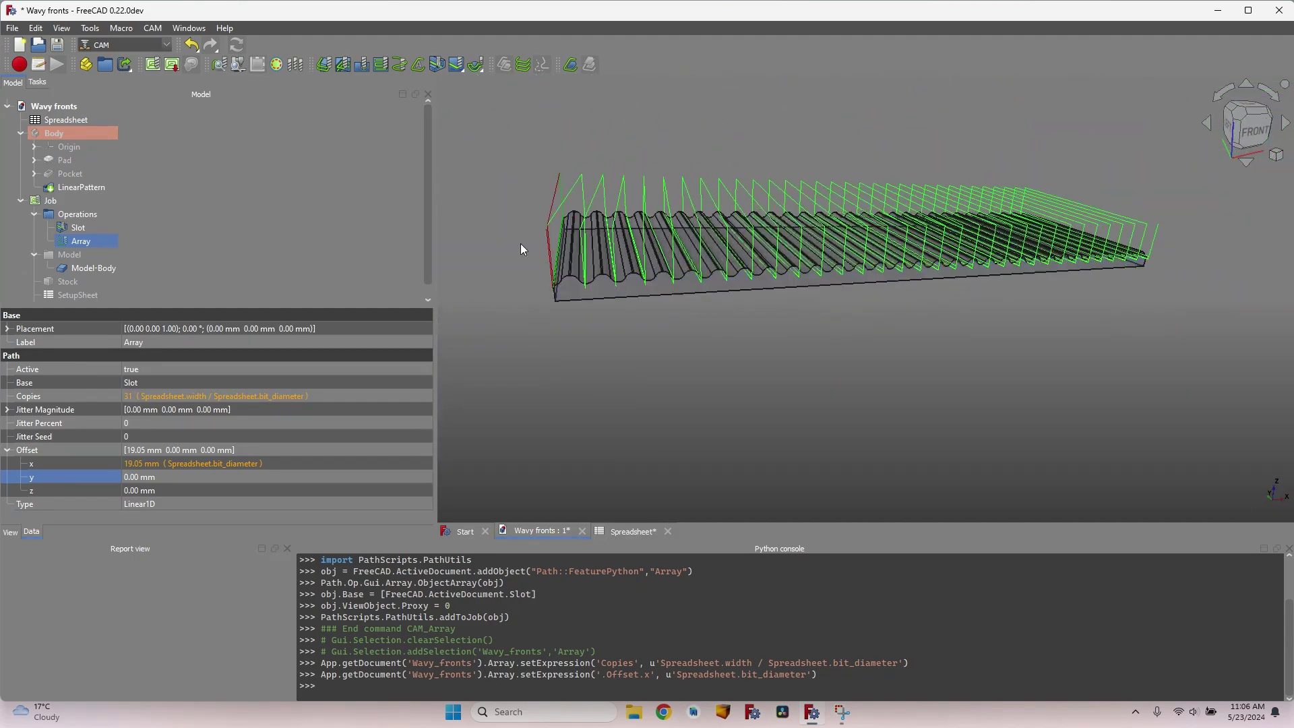
Set the Array's Offset X component to the expression Spreadsheet.bit_diameter + (Spreadsheet.width-Spreadsheet.bit_diameter*Copies)/Copies
click(153, 467)
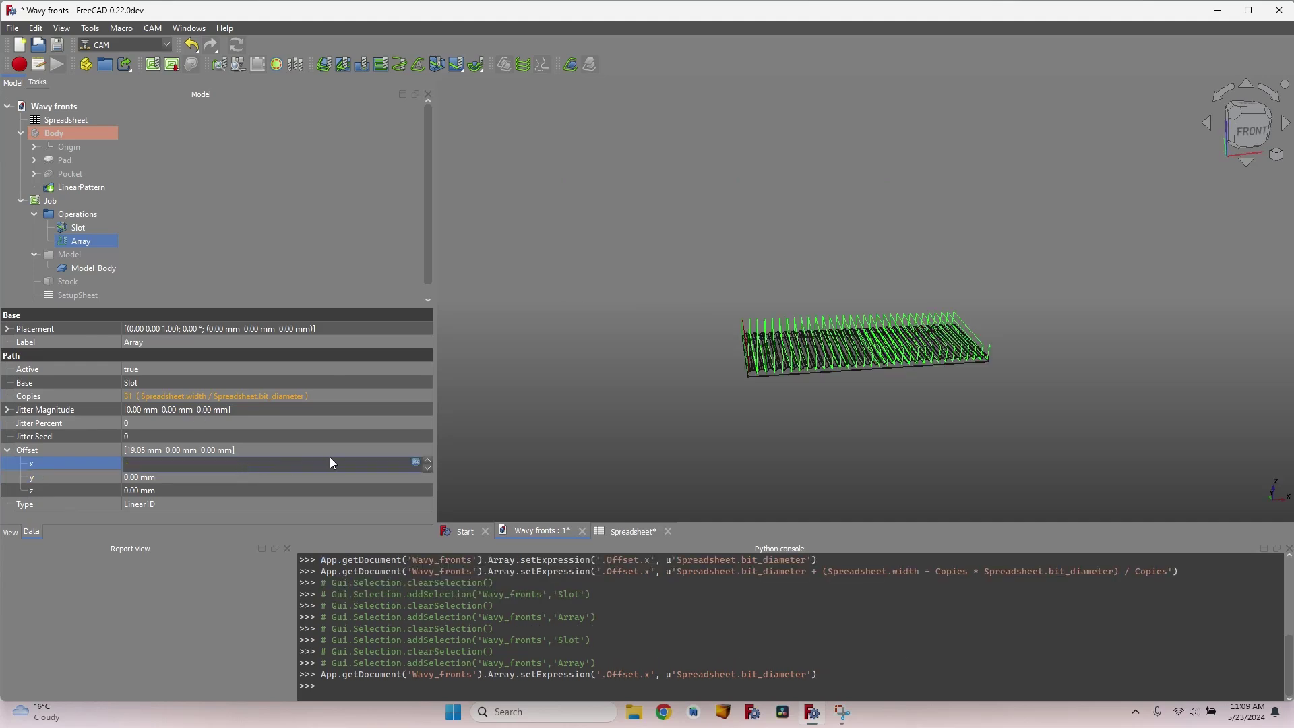
click(417, 461)
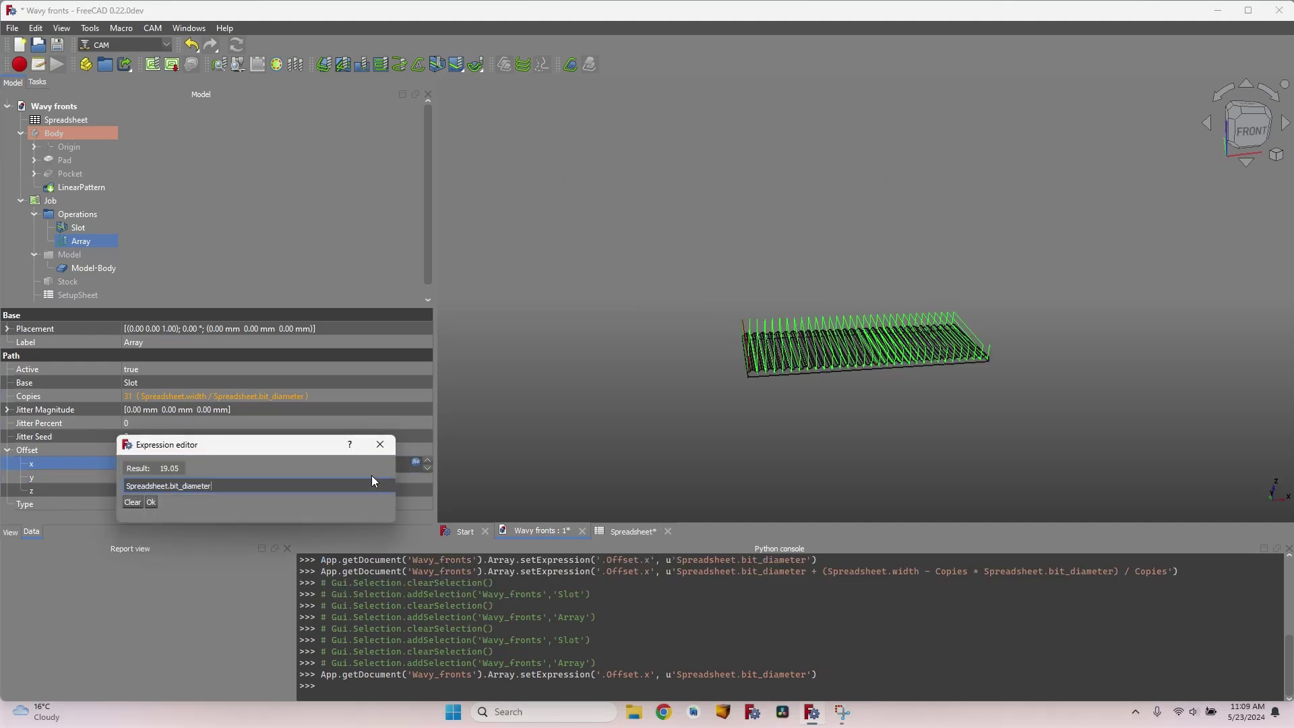
text(+)
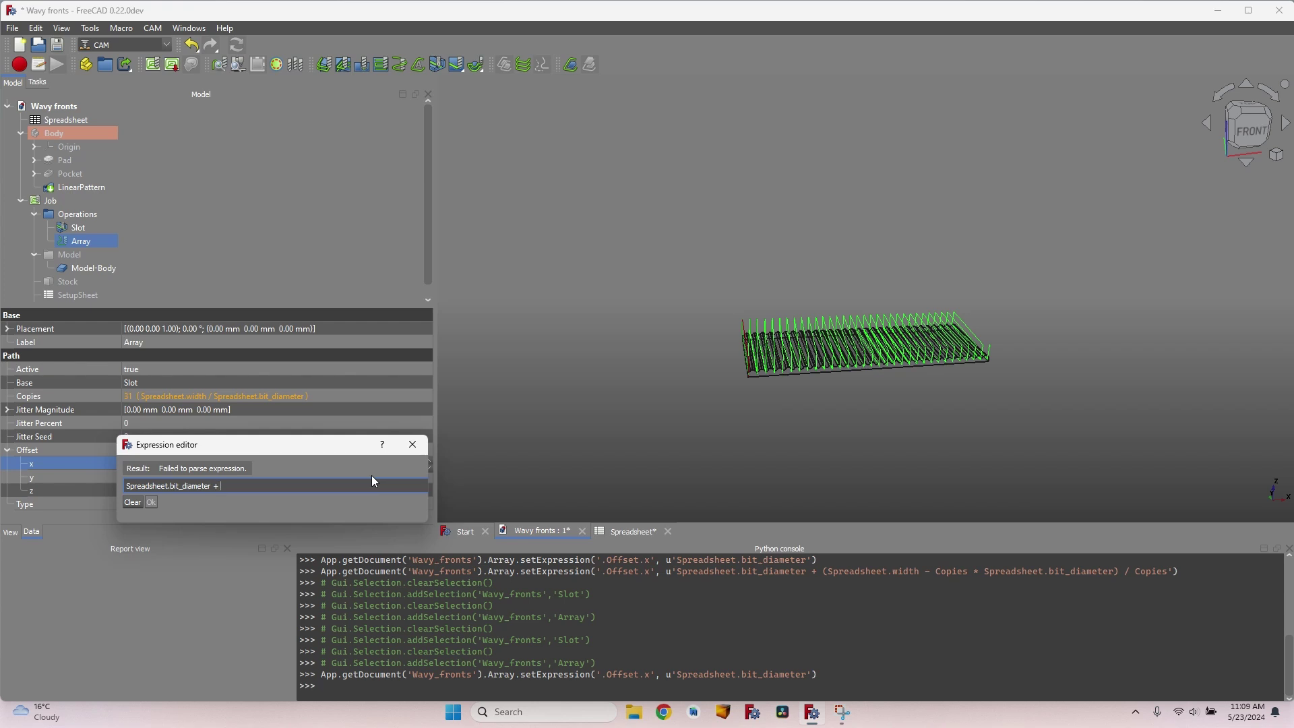
text( (Spreadsheet.)
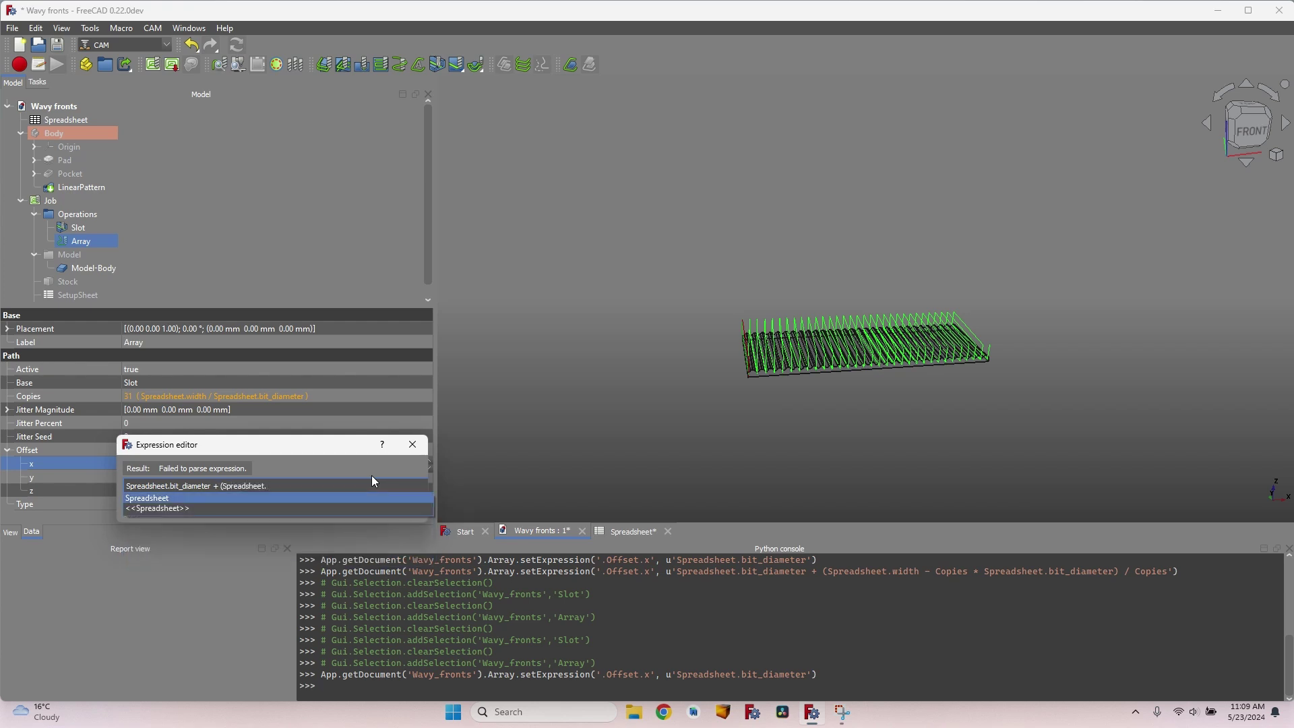
text(widht)
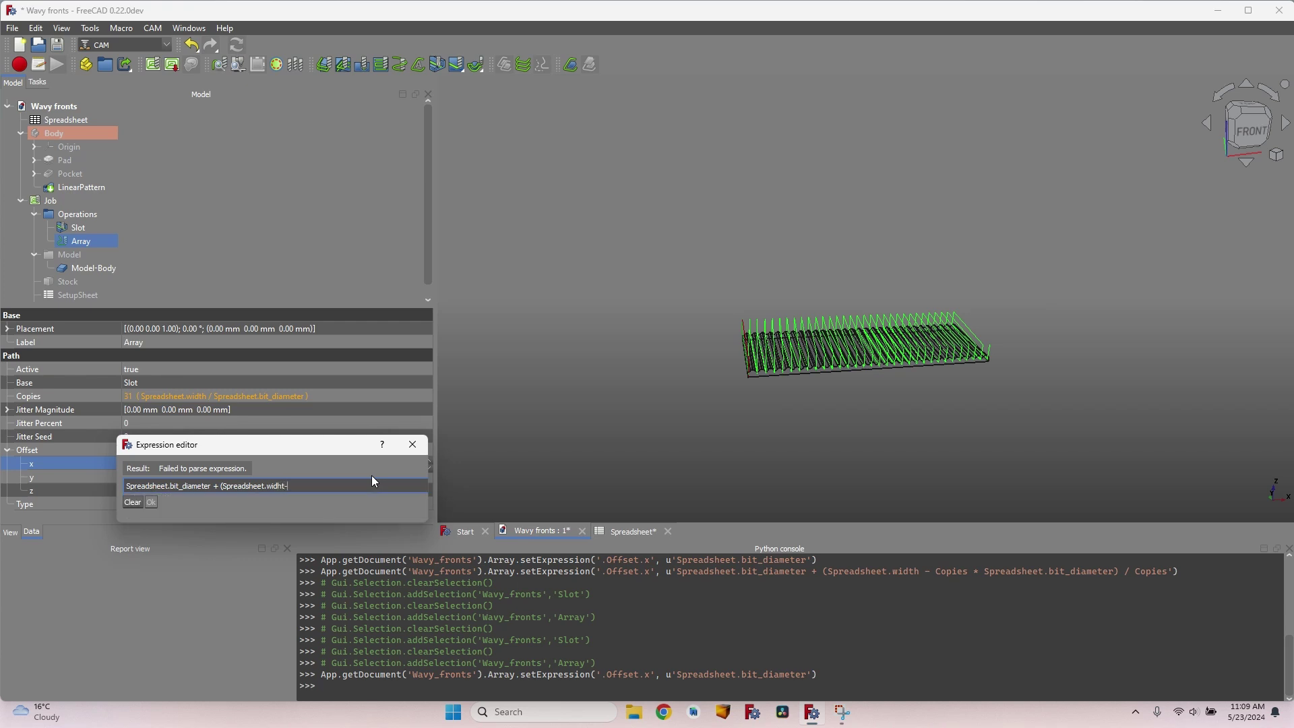
text(-)
text(Spreadsheet.bit)
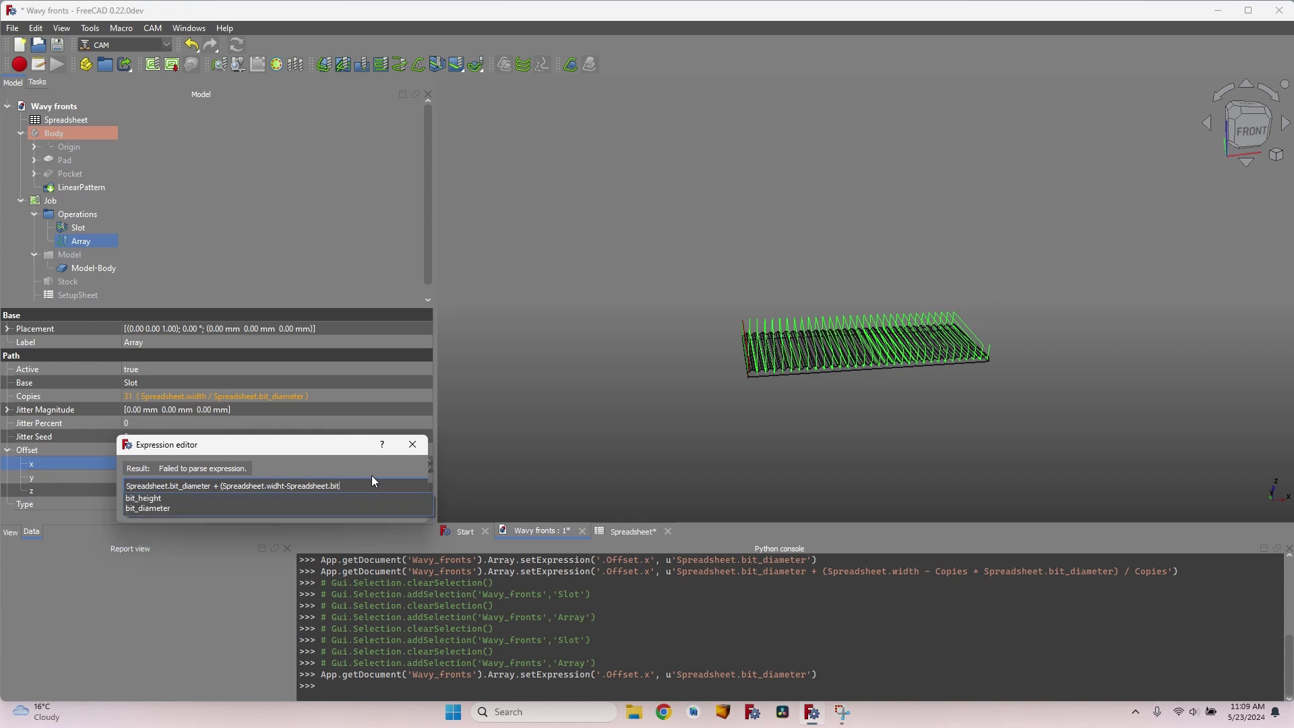
key(Down)
key(Down)
key(Return)
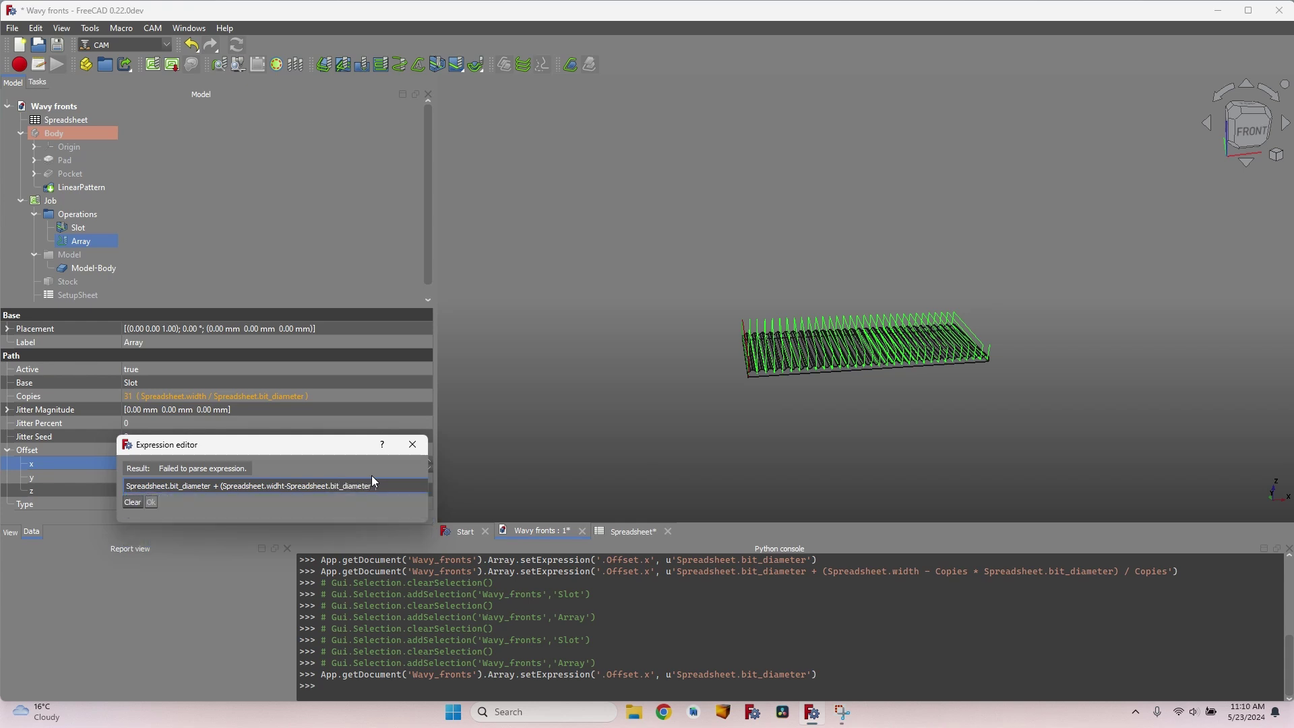
text(*Copies)
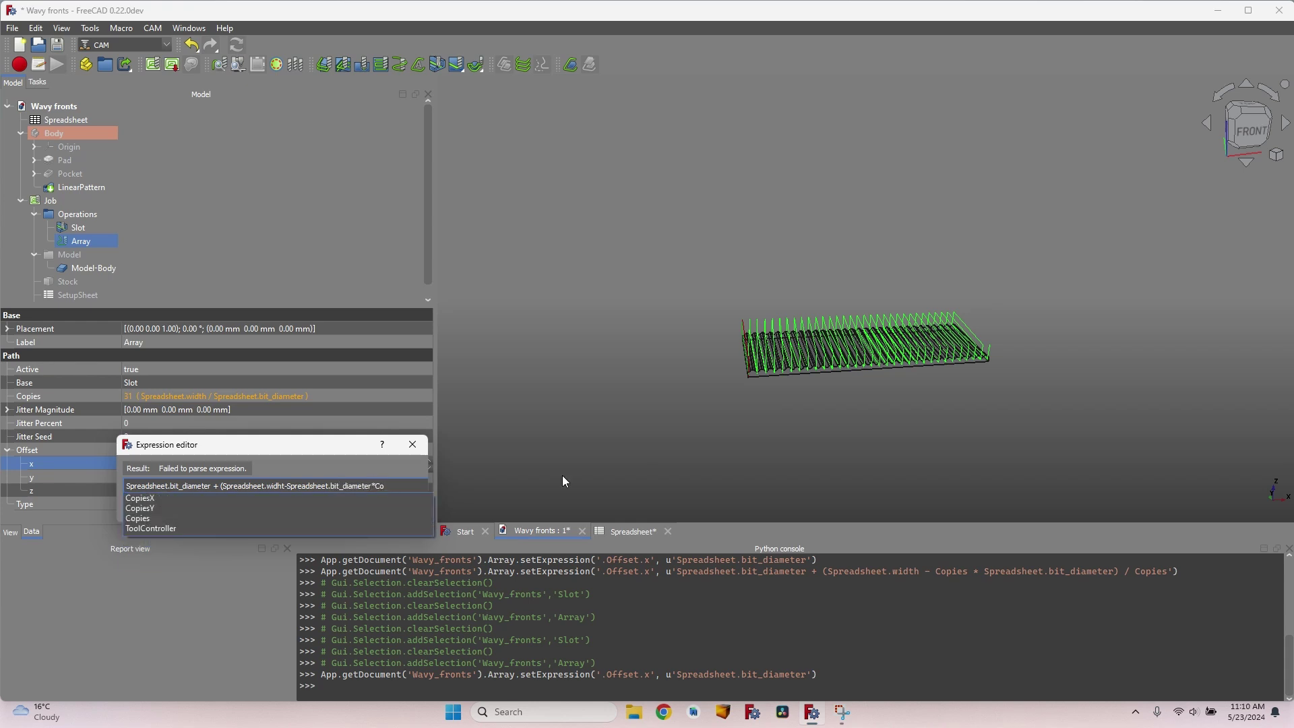
key(Down)
key(Down)
key(Down)
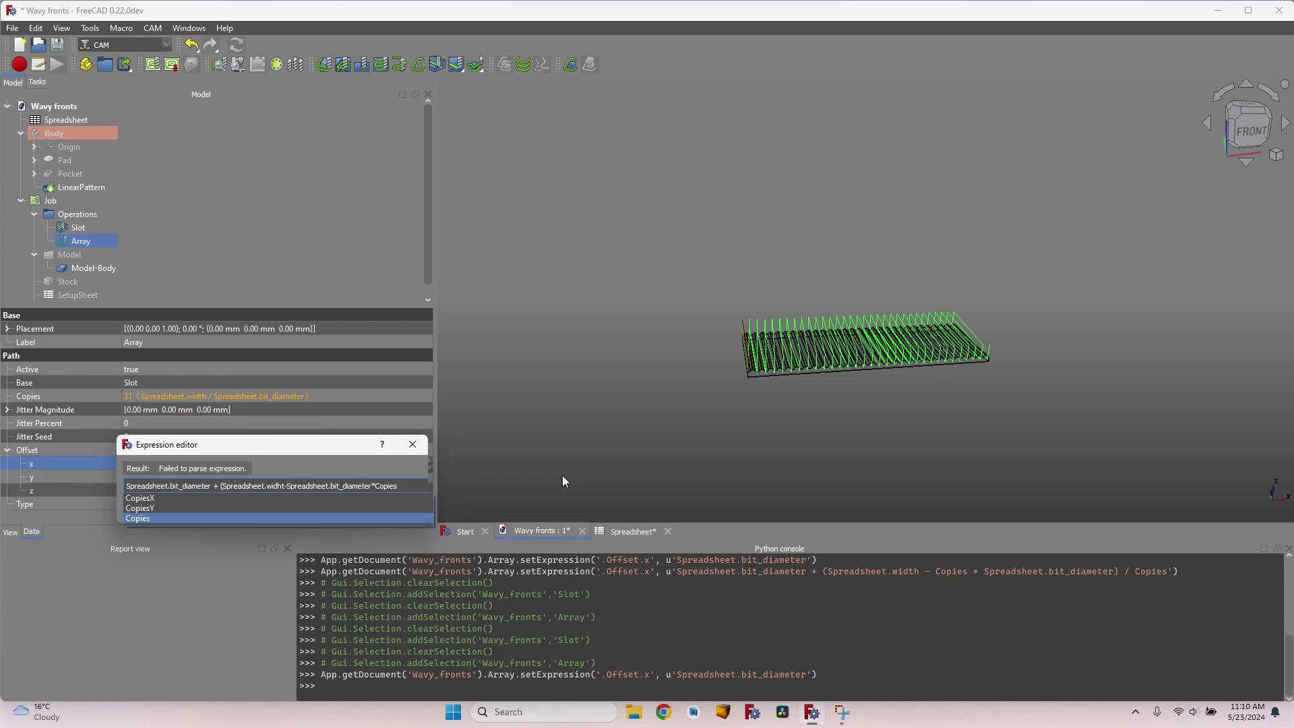
text())
key(BackSpace)
key(BackSpace)
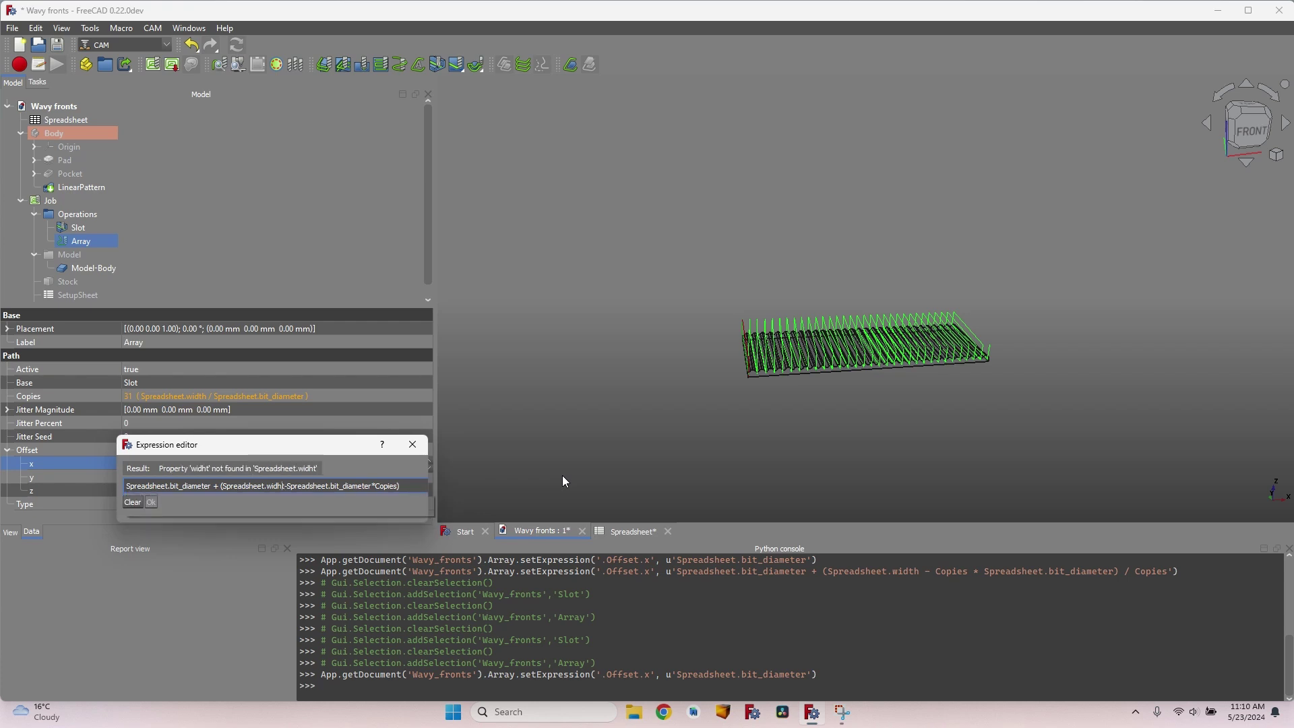
text(th)
key(End)
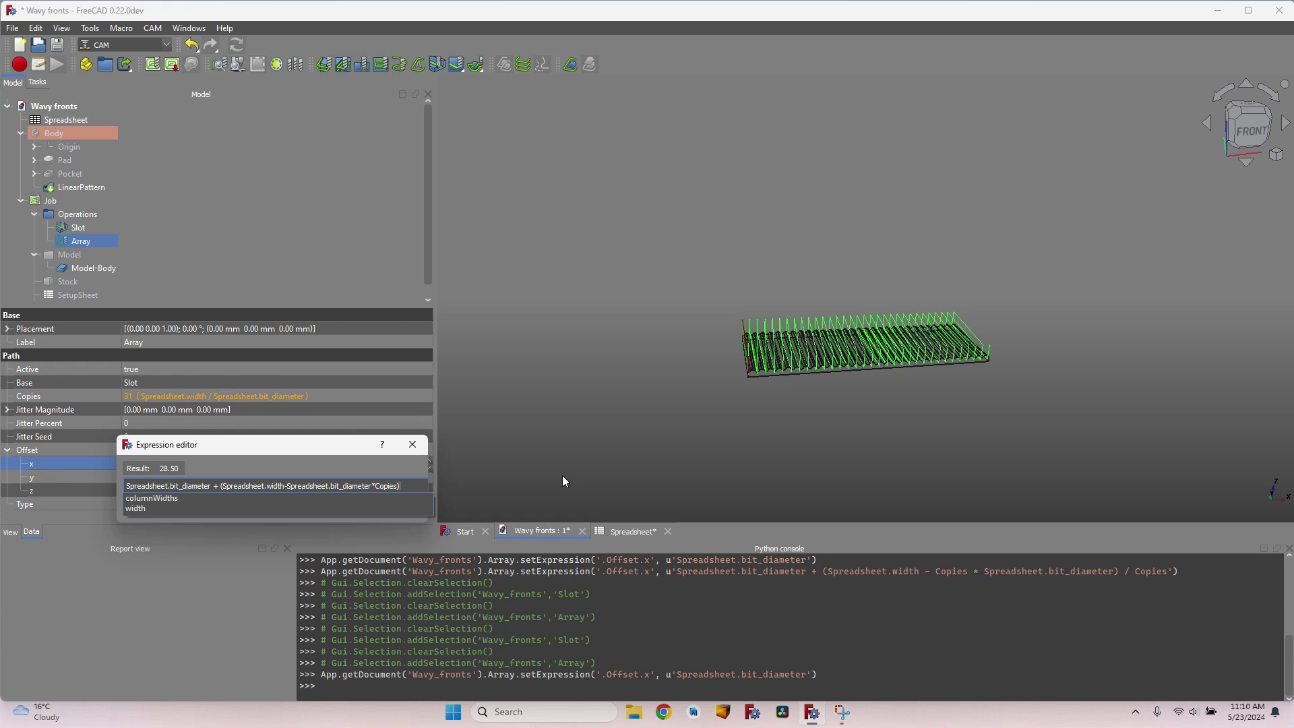
text(/)
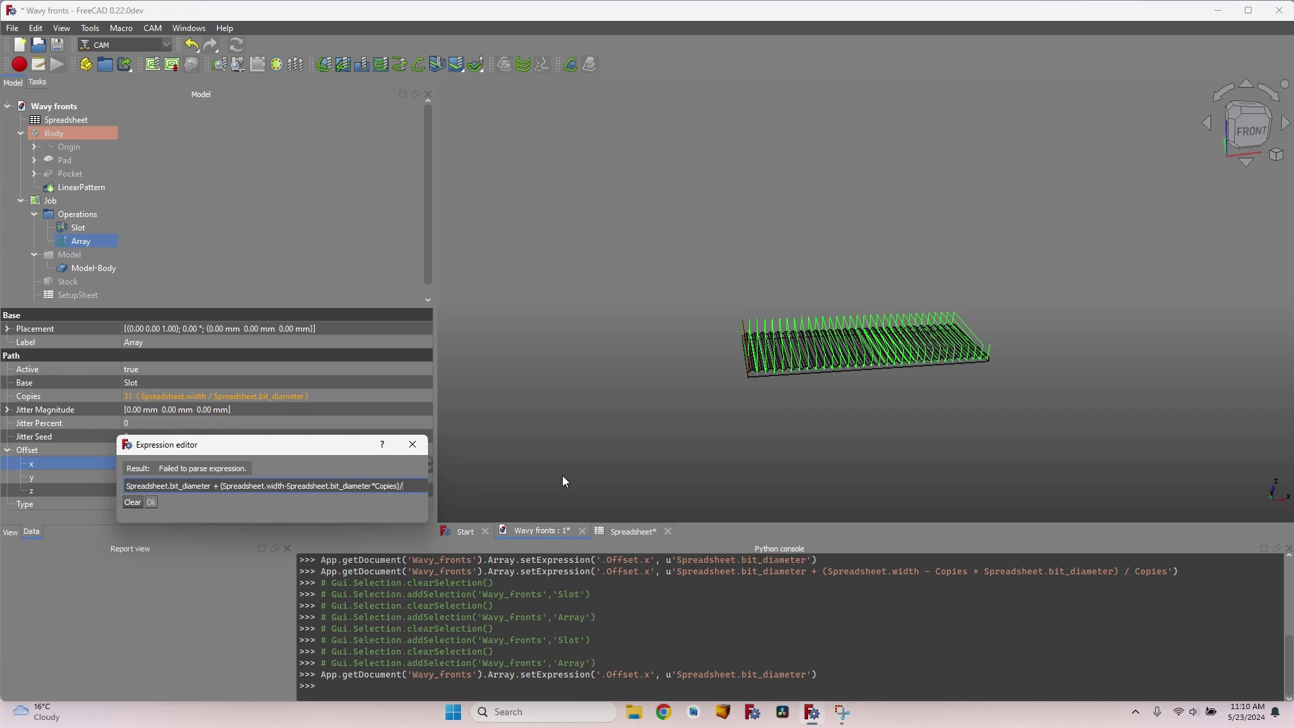
text(C)
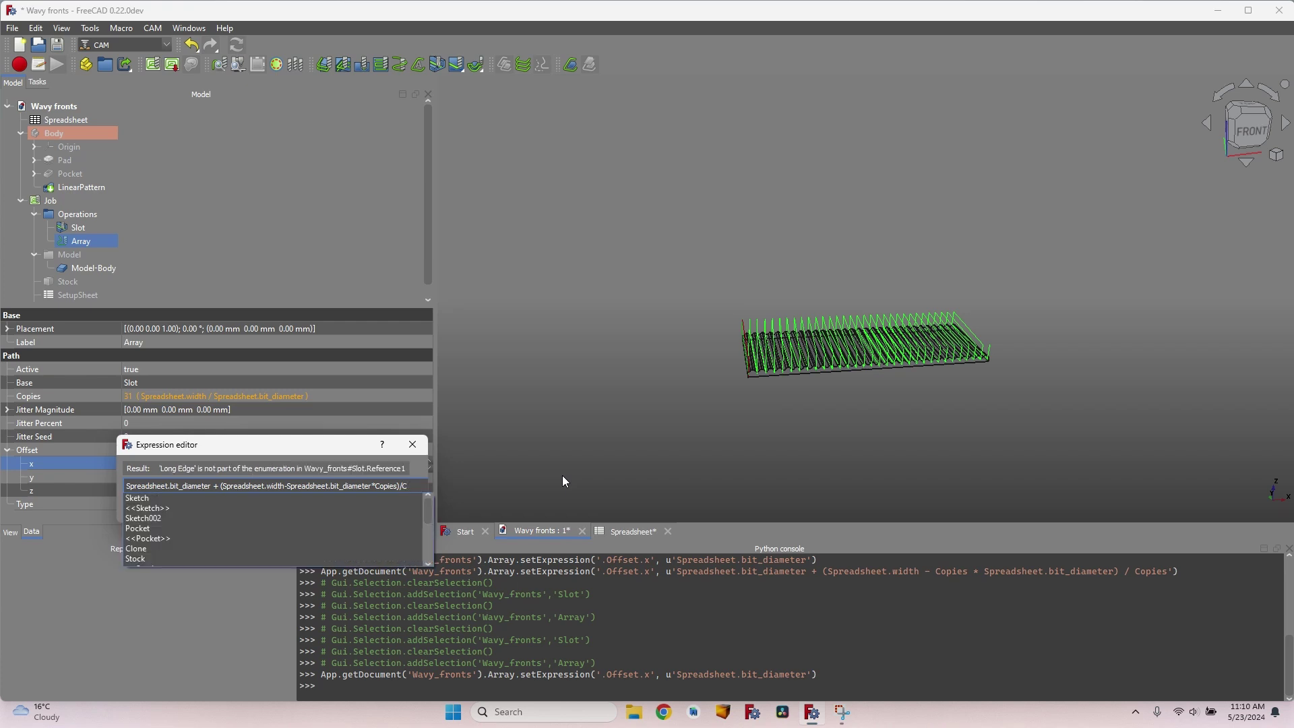
text(opies)
click(152, 502)
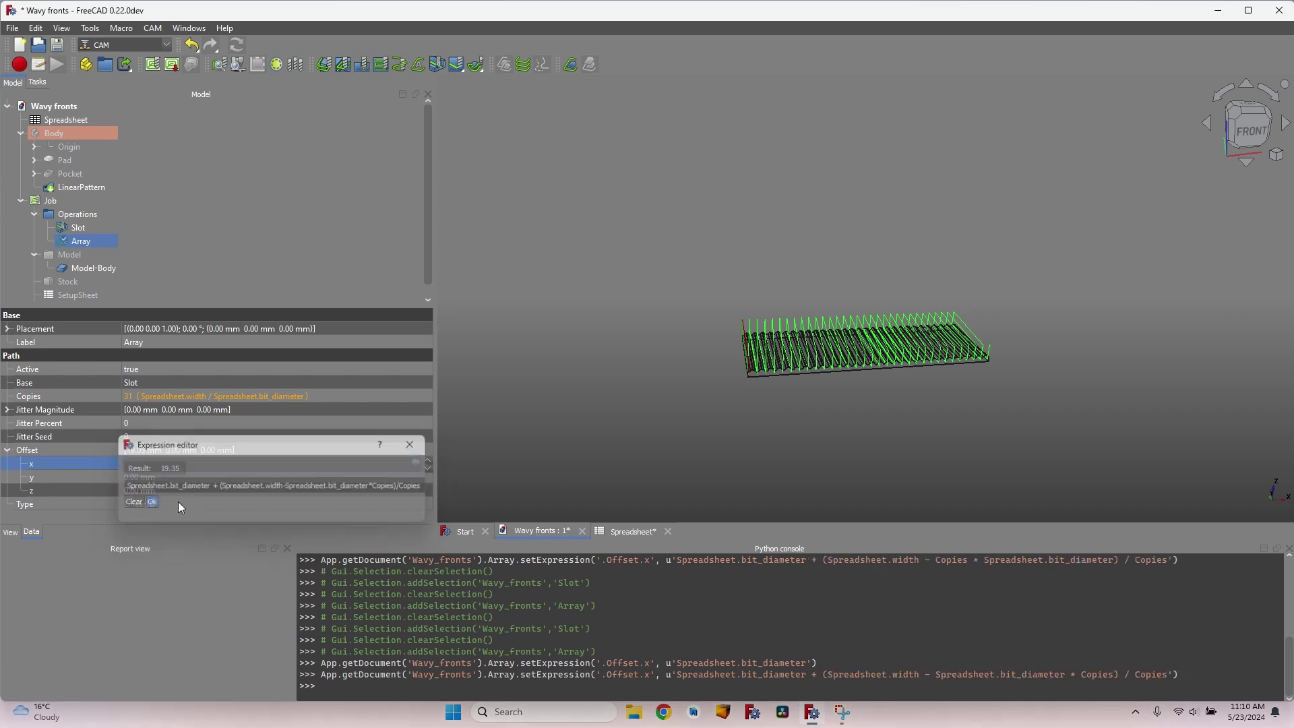
click(135, 477)
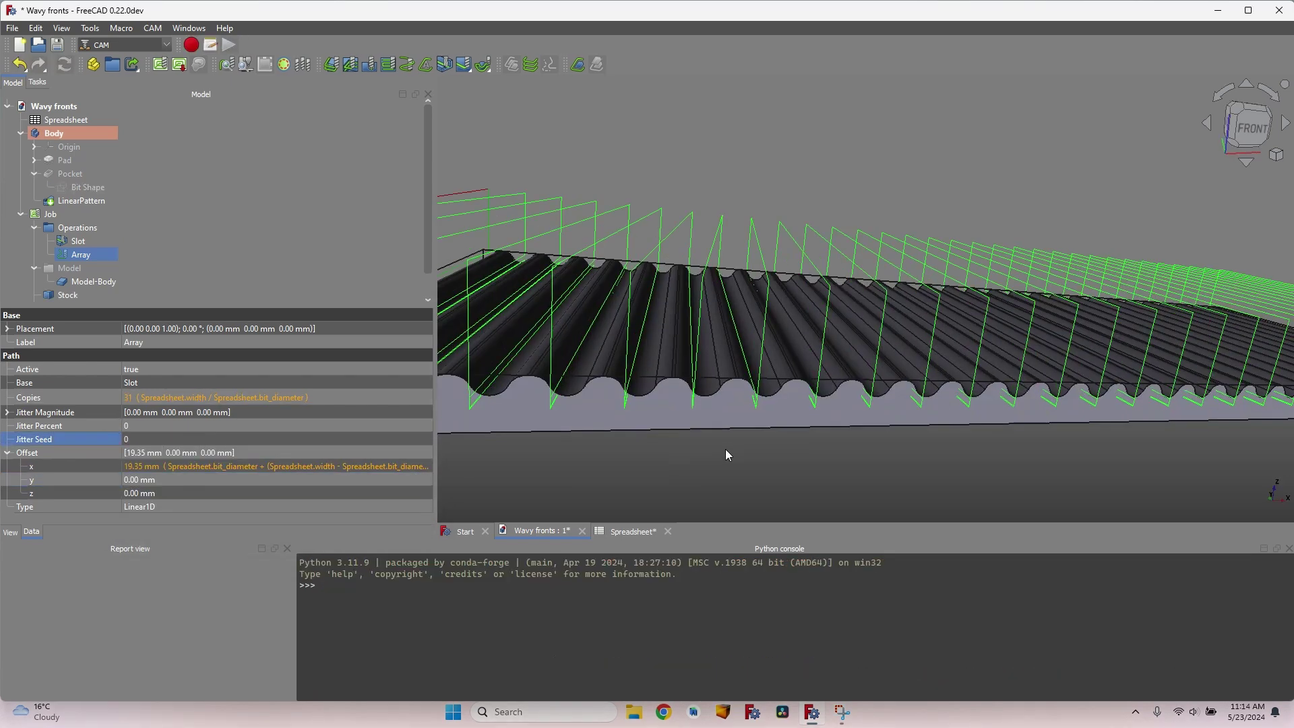
Inspect the respaced Array toolpaths against the wavy profile, up close at the first grooves and across the full board
middle_drag(725, 449, 777, 351)
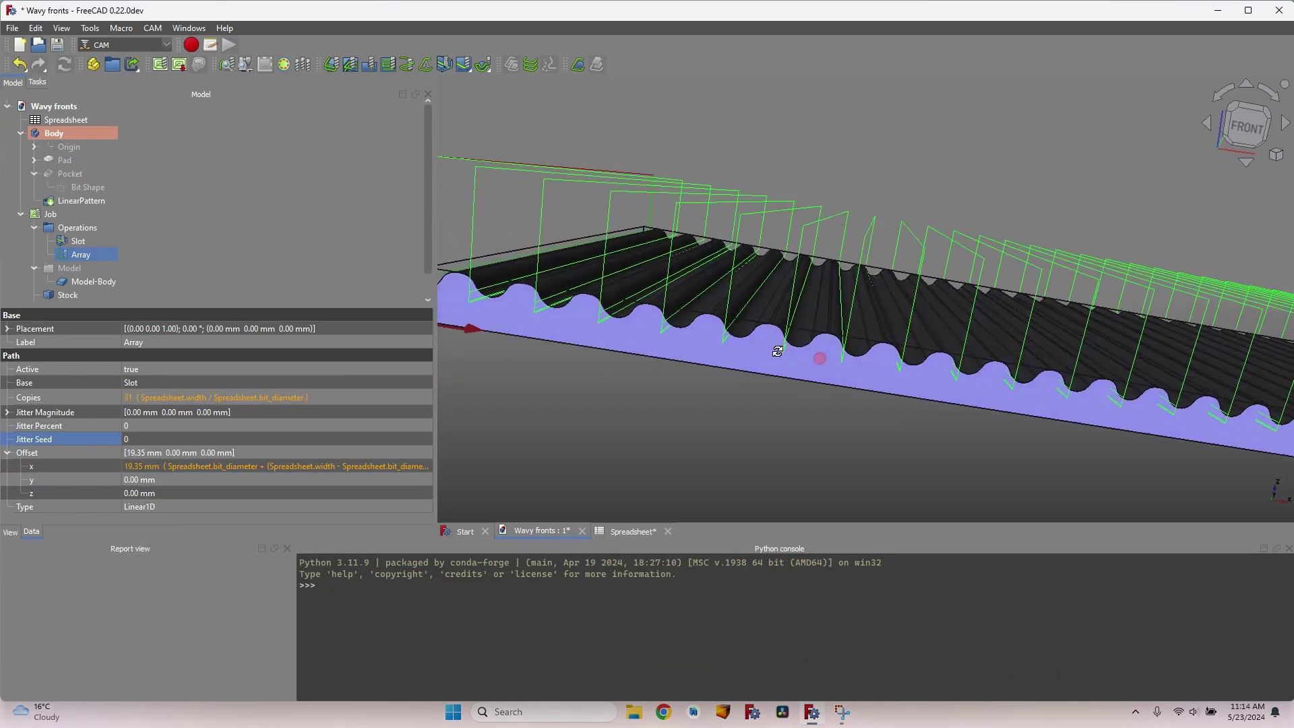
scroll(801, 352, down, 3)
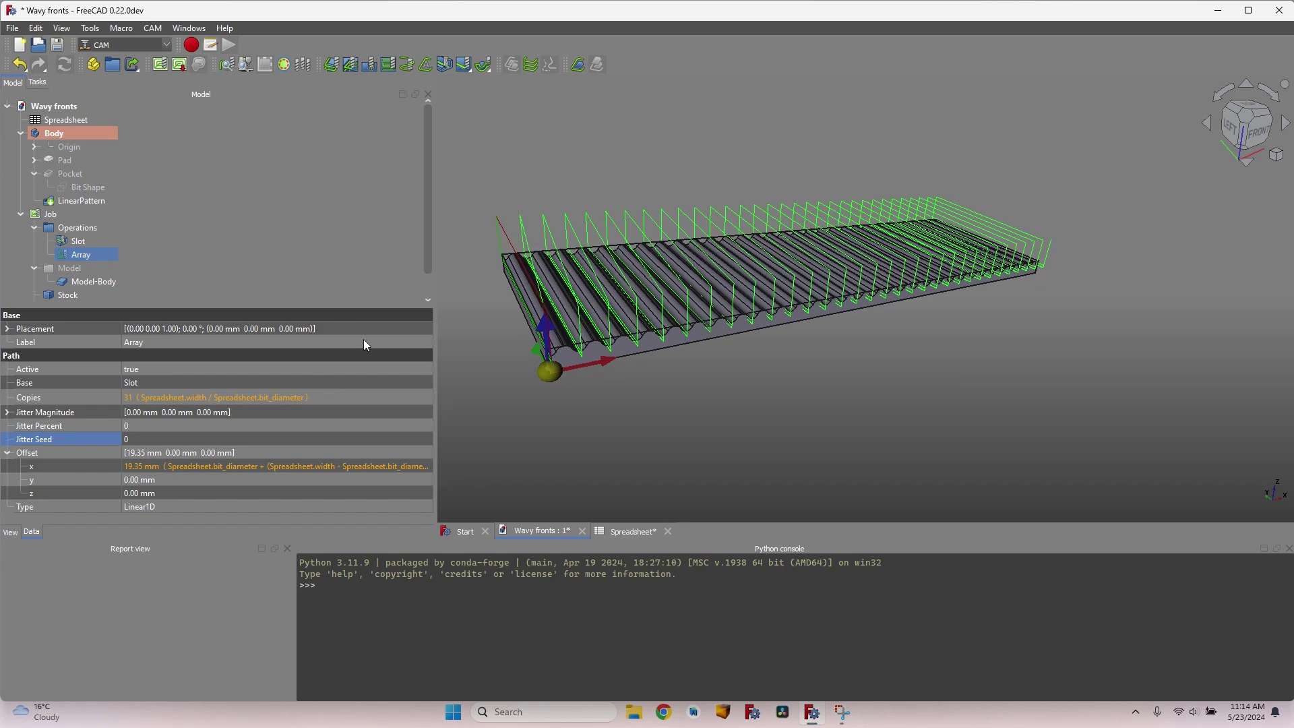
key(1)
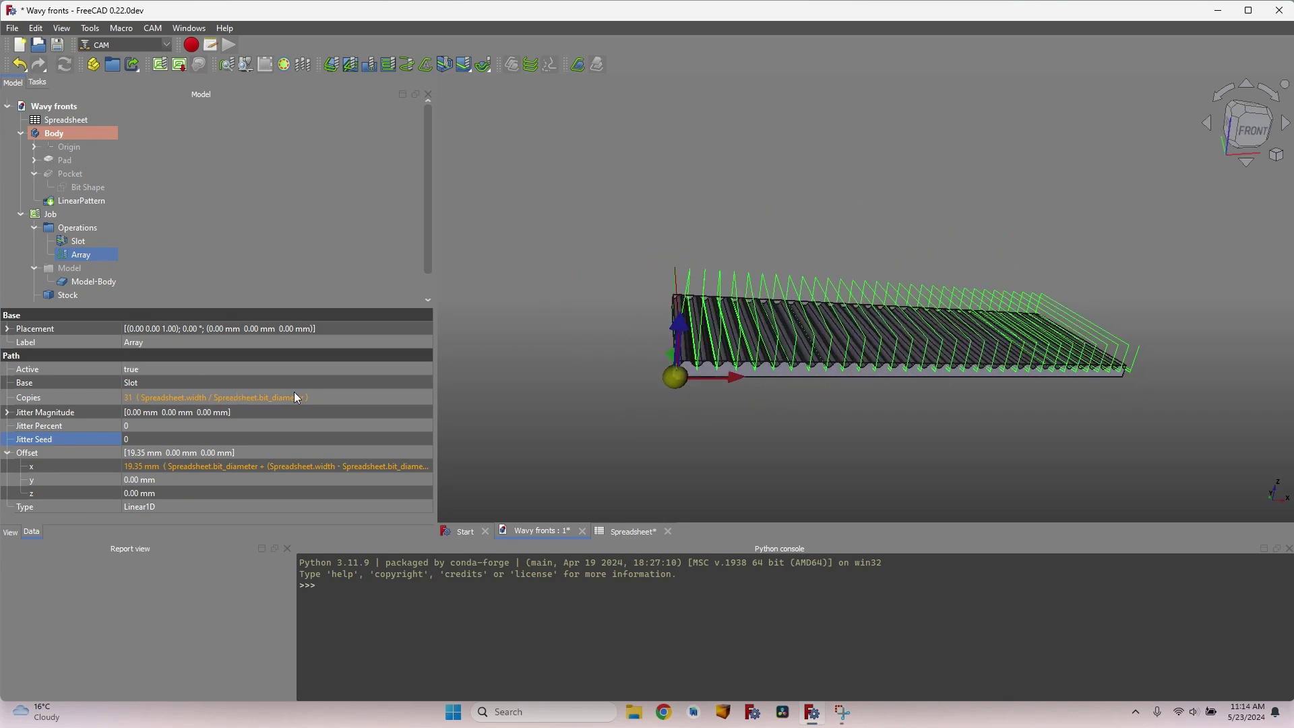
scroll(639, 346, up, 5)
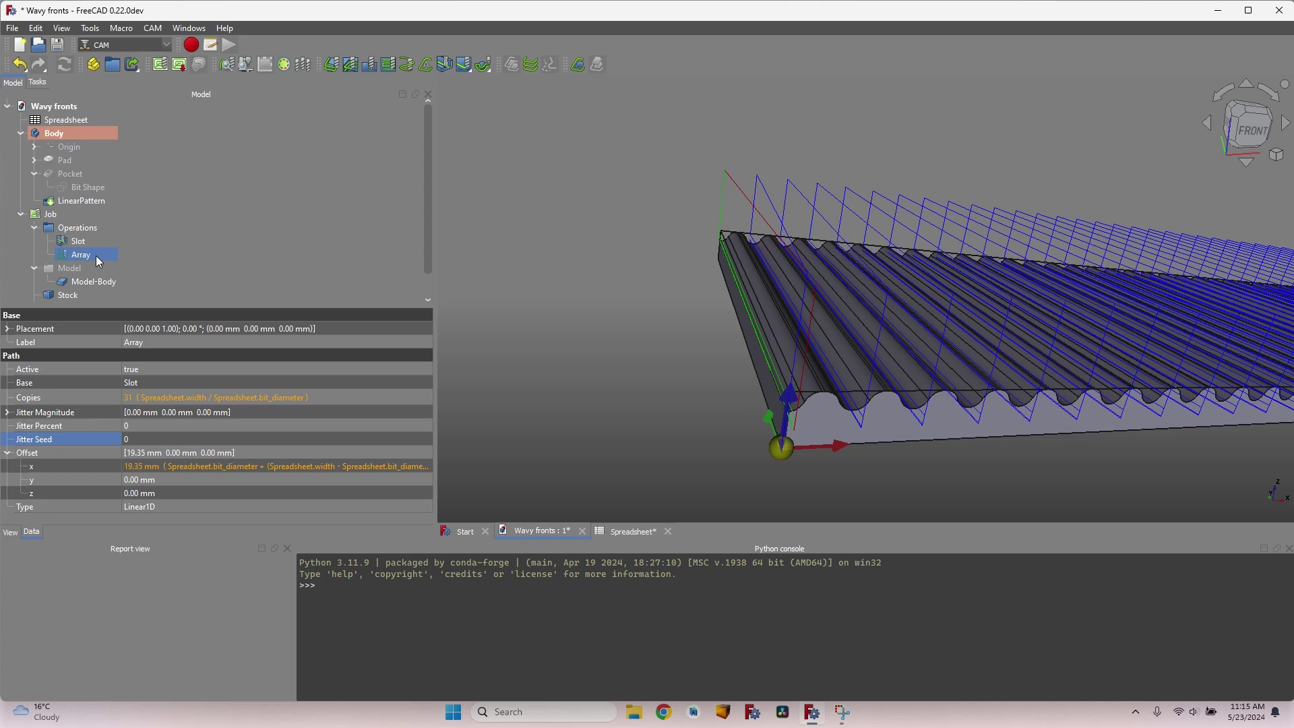
scroll(659, 320, down, 3)
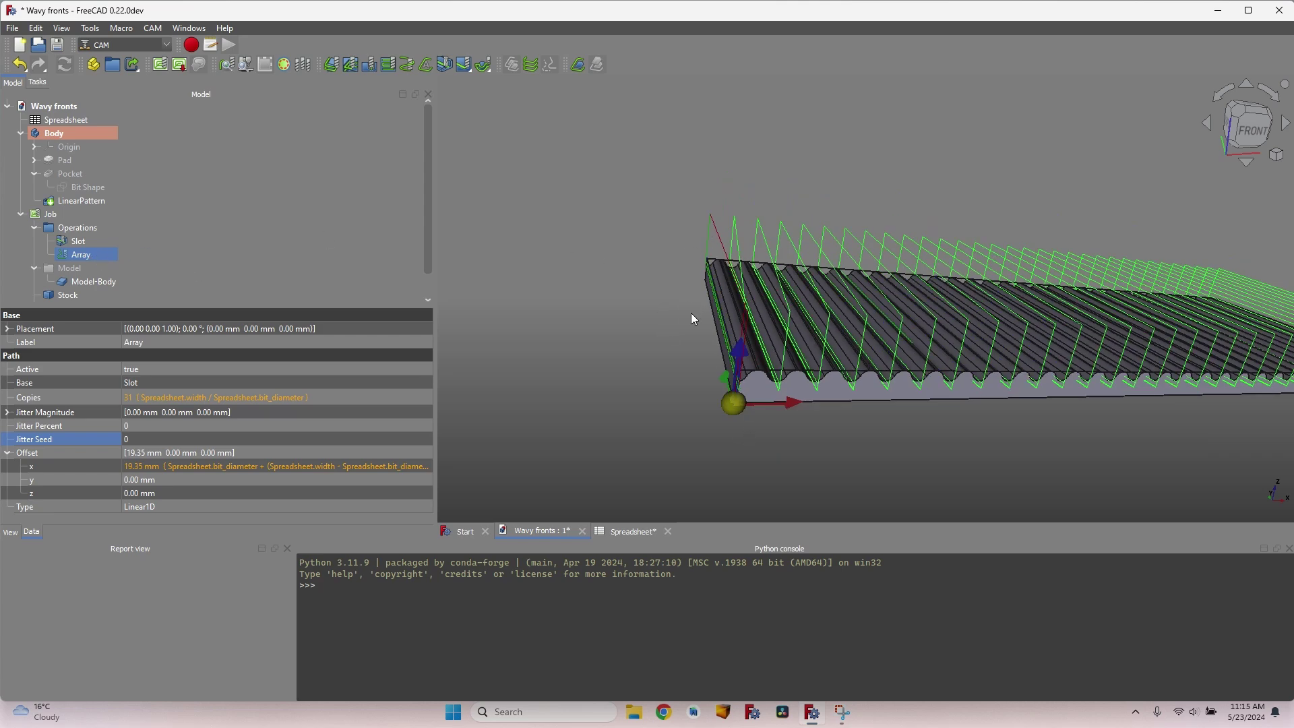
scroll(694, 325, up, 4)
Change the Array's Copies expression to Spreadsheet.width / Spreadsheet.bit_diameter - 1
click(269, 397)
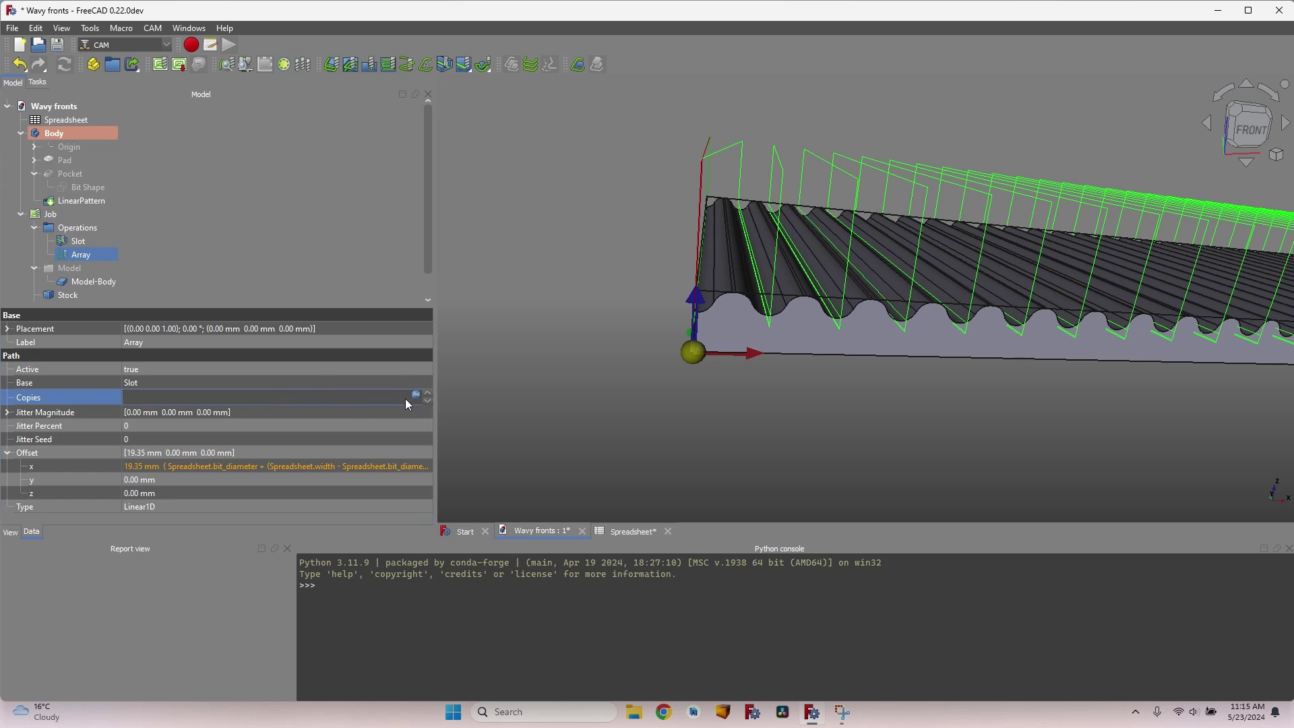
click(416, 394)
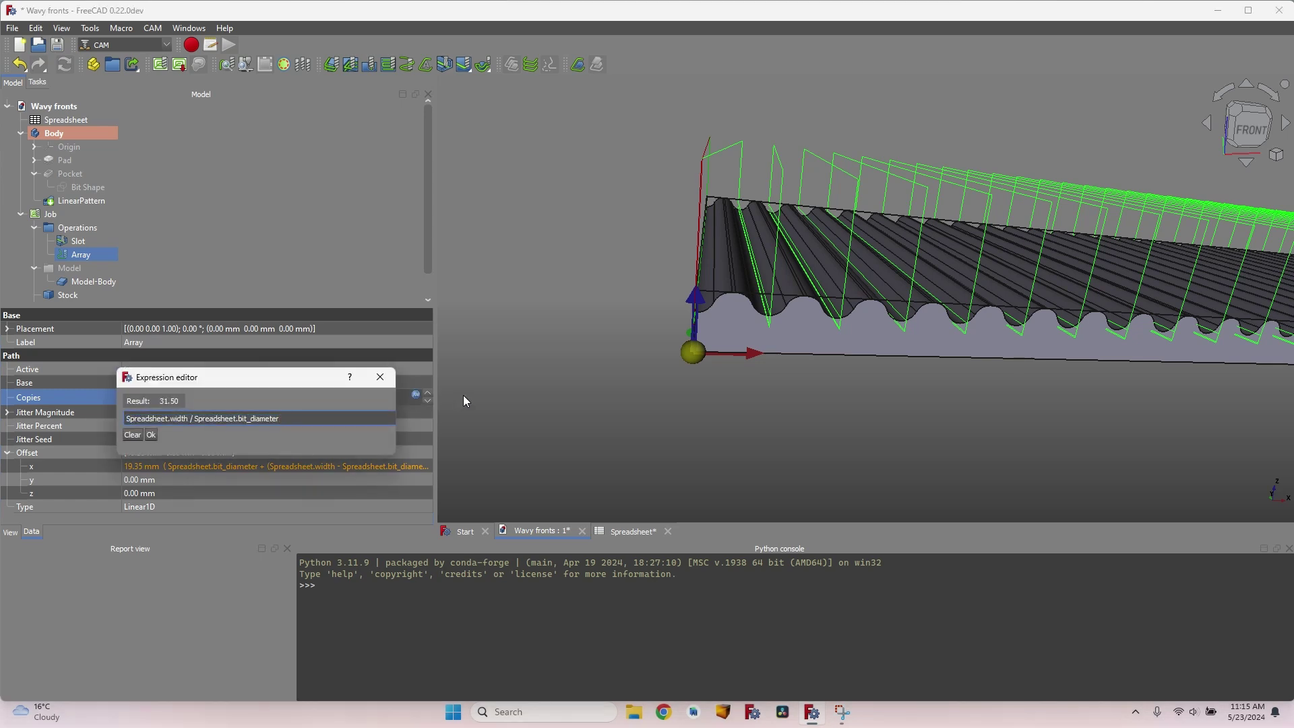
text(- 1)
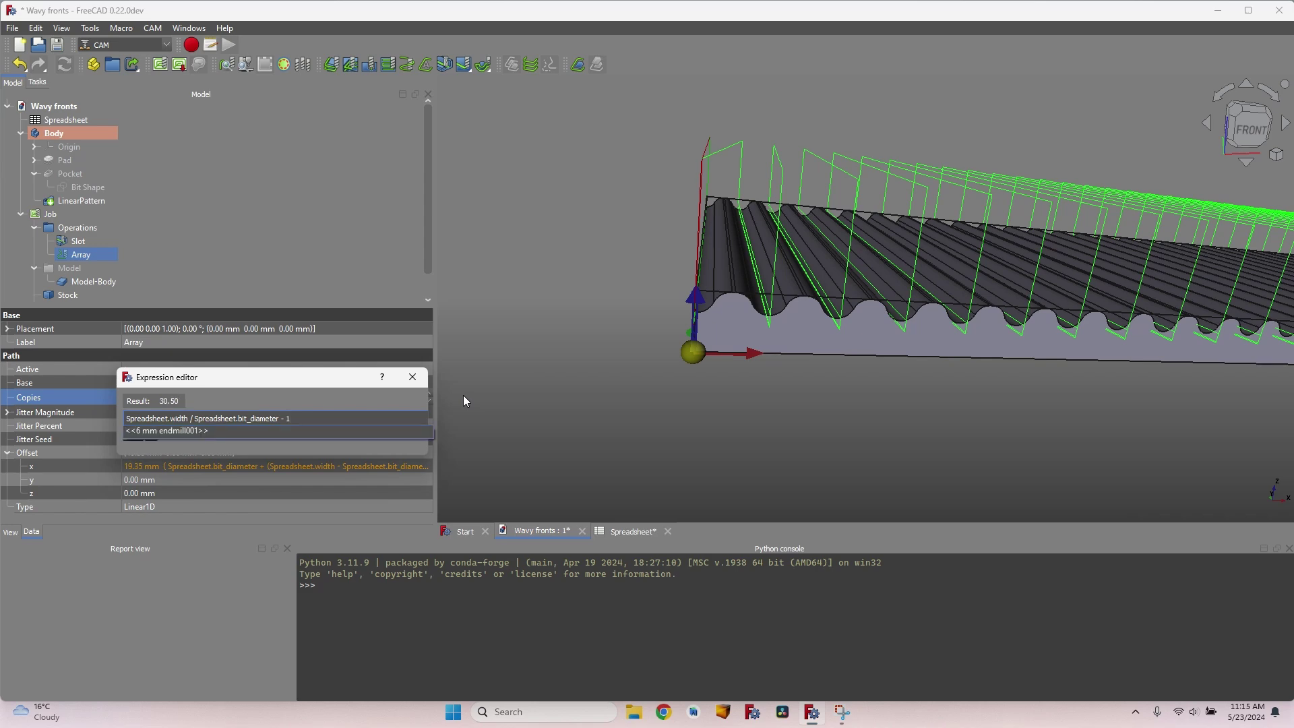
key(Return)
key(Return)
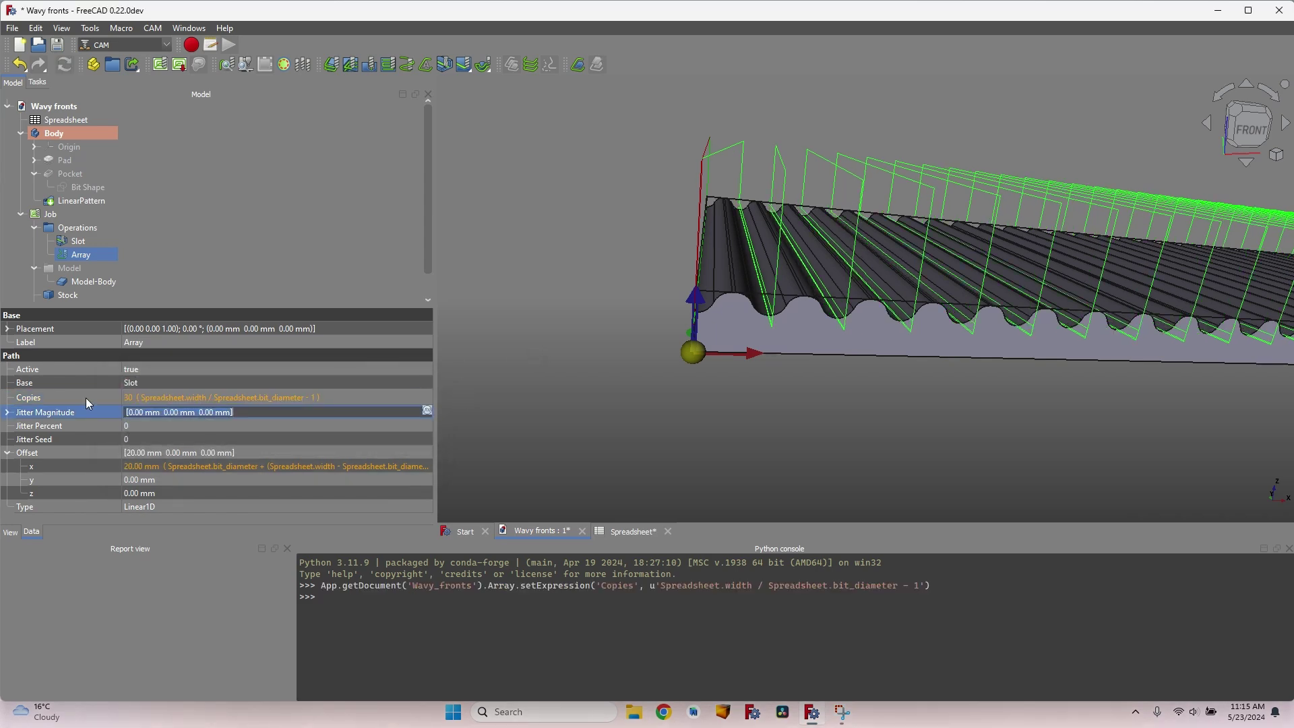
Check from several angles that the toolpaths of the reduced array follow every groove up to the far end
scroll(485, 341, down, 5)
middle_drag(820, 334, 851, 357)
scroll(607, 350, up, 3)
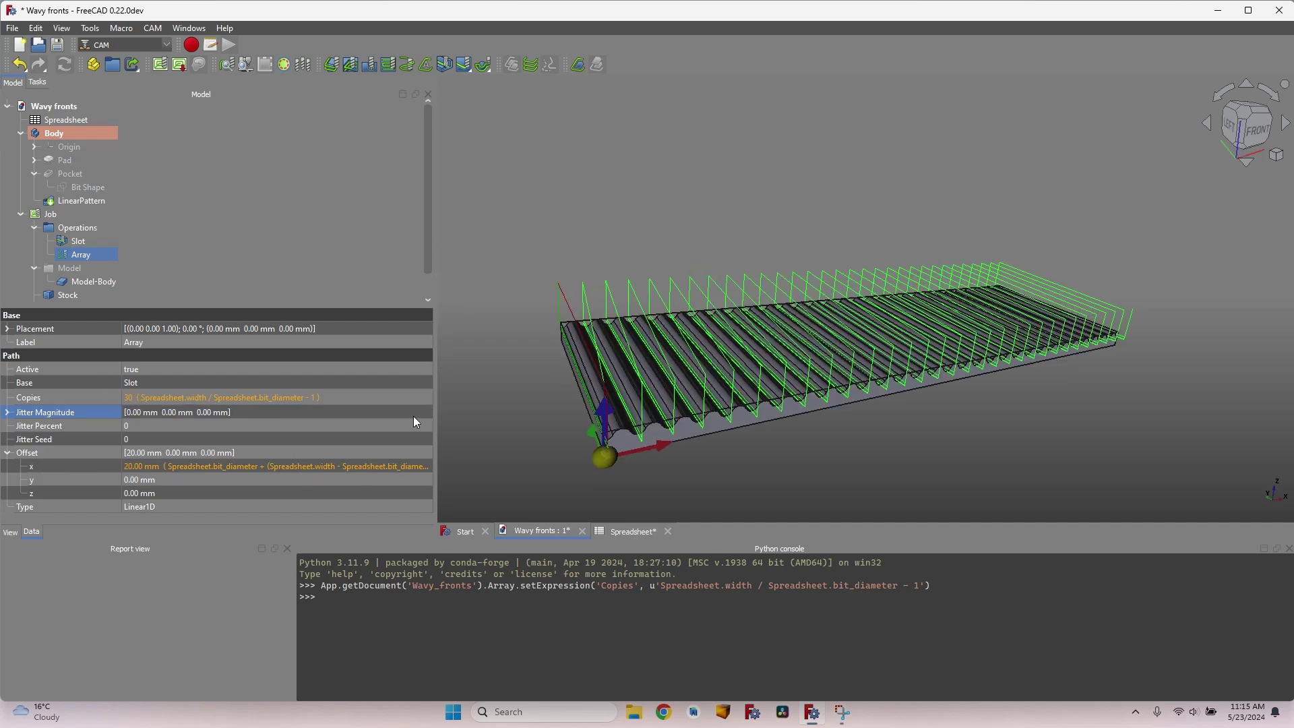
scroll(810, 444, up, 5)
mouse_move(931, 420)
middle_down()
mouse_move(933, 370)
mouse_move(905, 380)
mouse_move(861, 362)
mouse_move(819, 376)
mouse_move(842, 421)
middle_up()
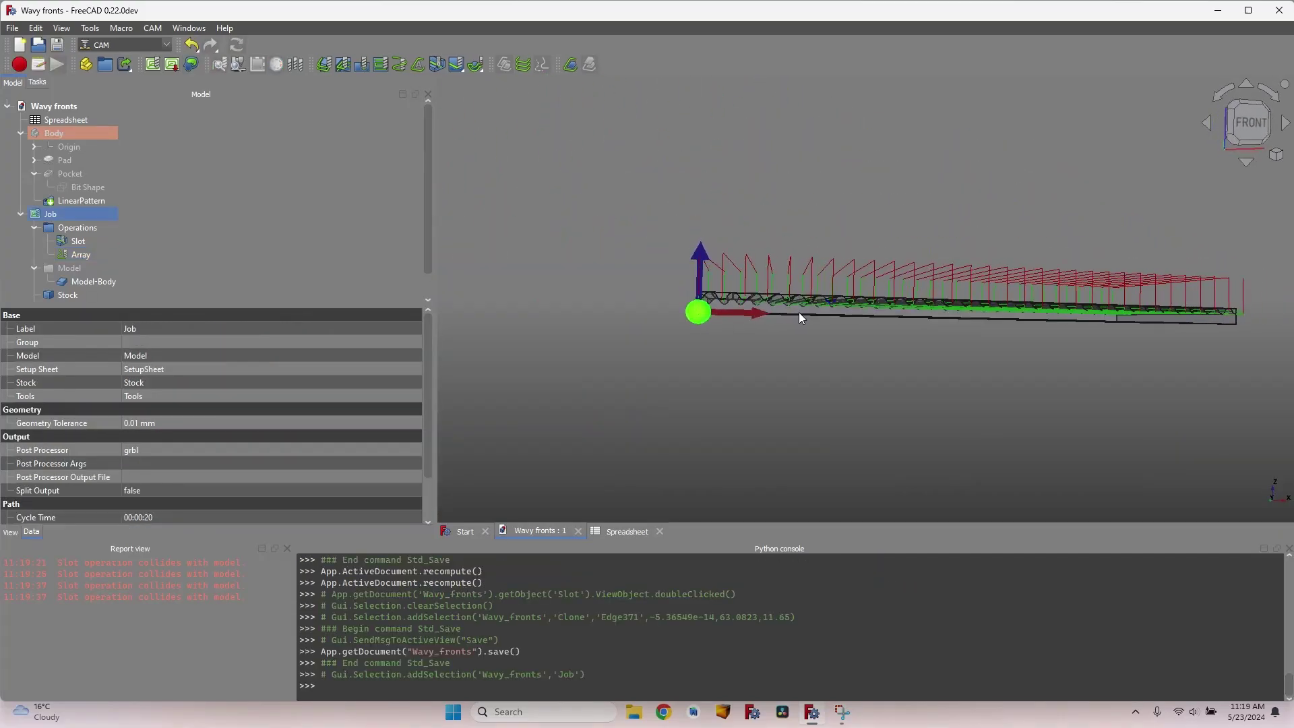
middle_drag(801, 317, 756, 357)
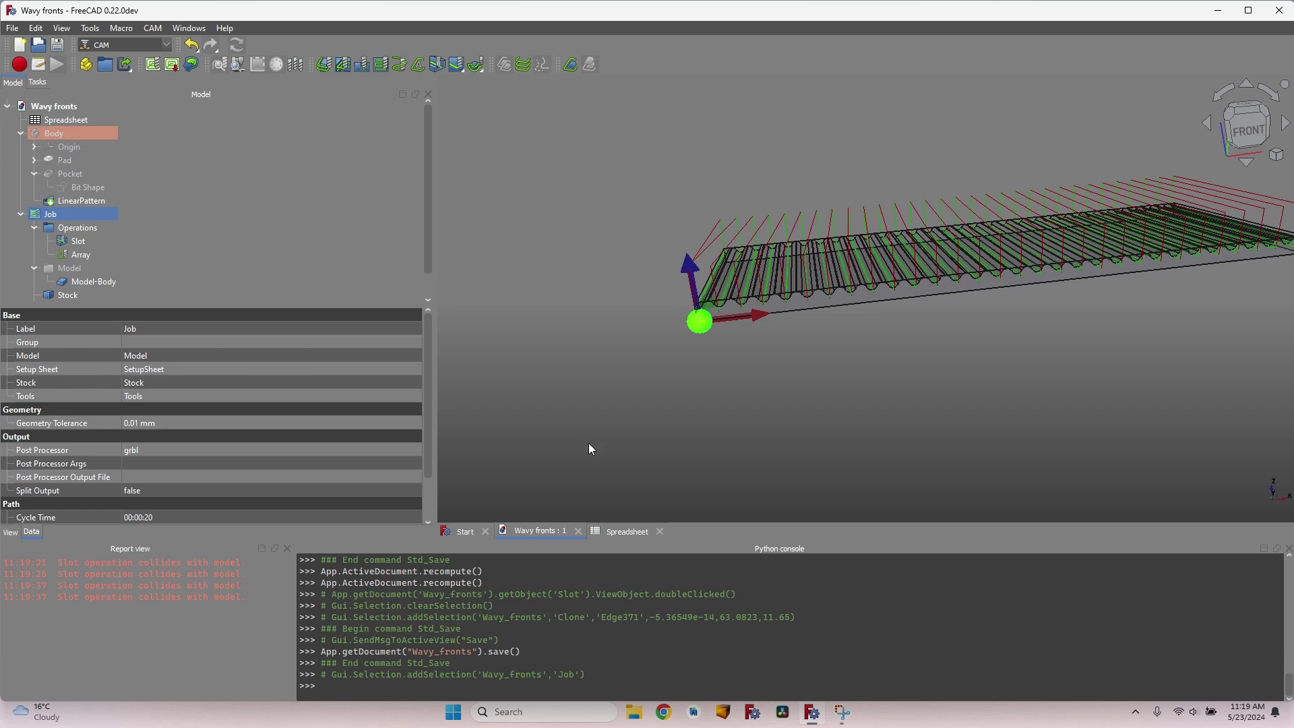
Set the board length in the spreadsheet to 800 and view the updated board with its toolpaths
click(618, 532)
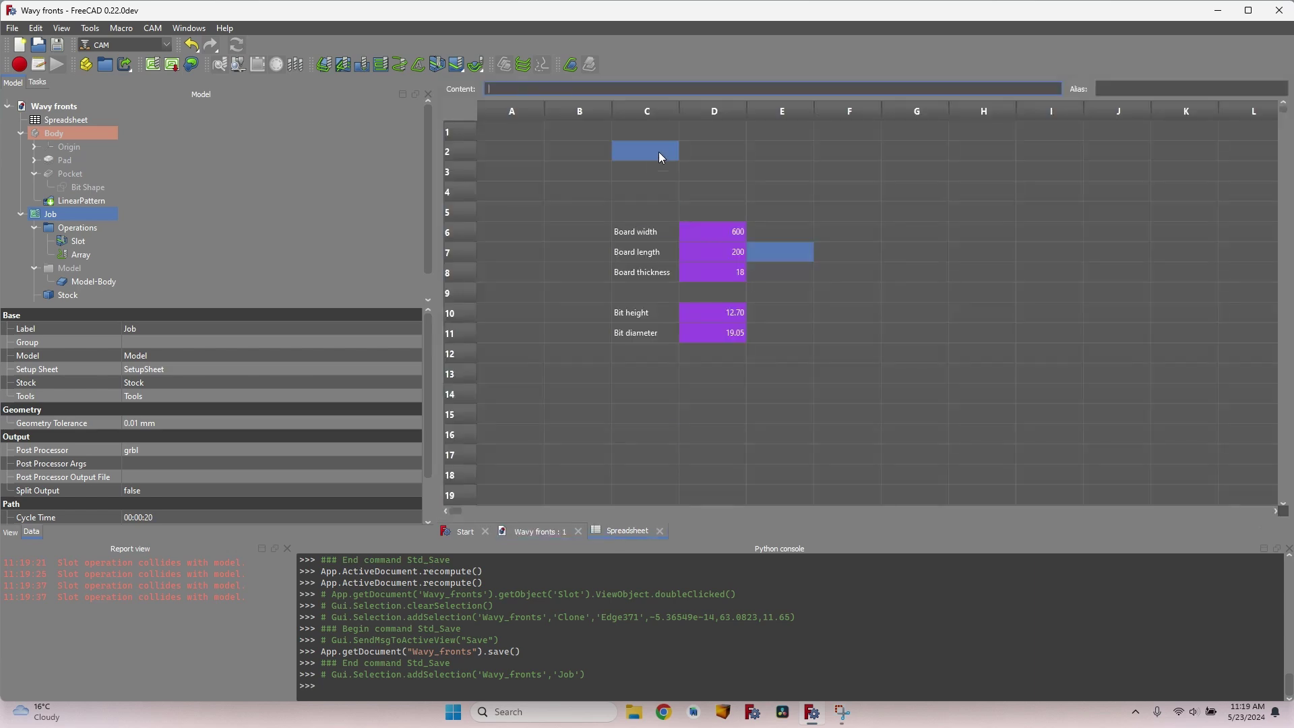
click(709, 251)
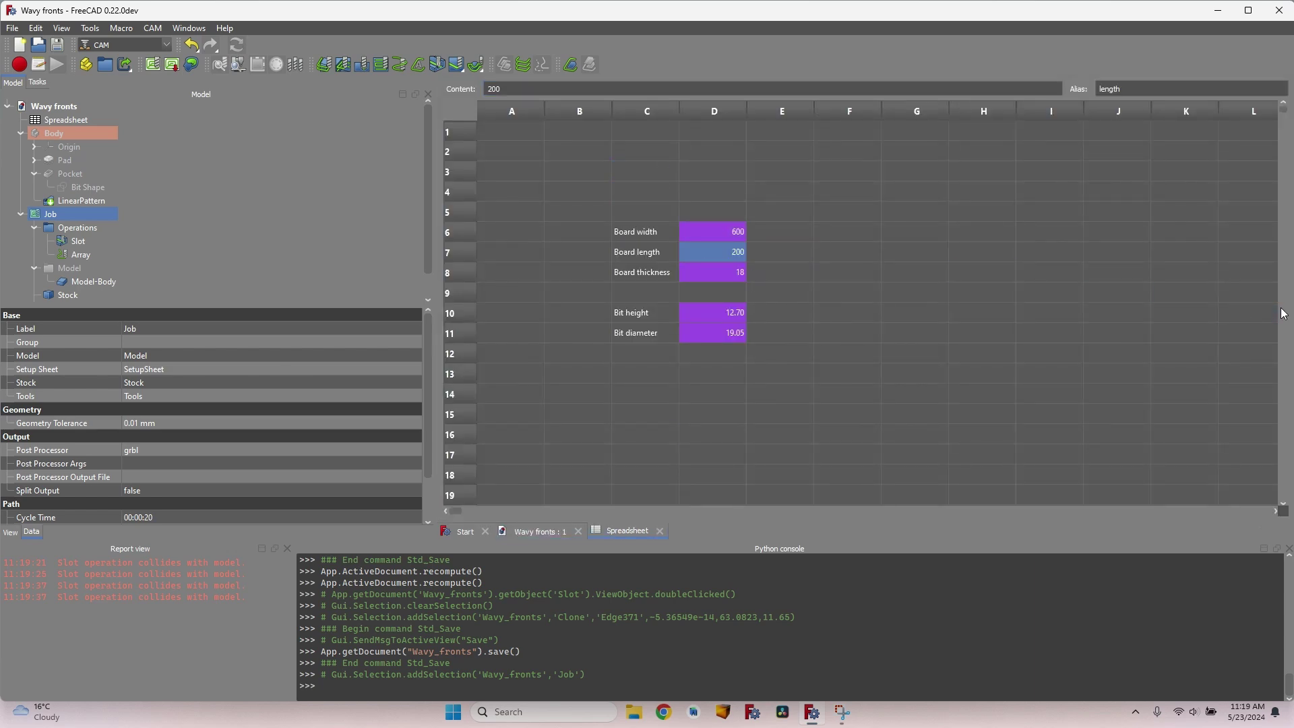
text(800)
key(Return)
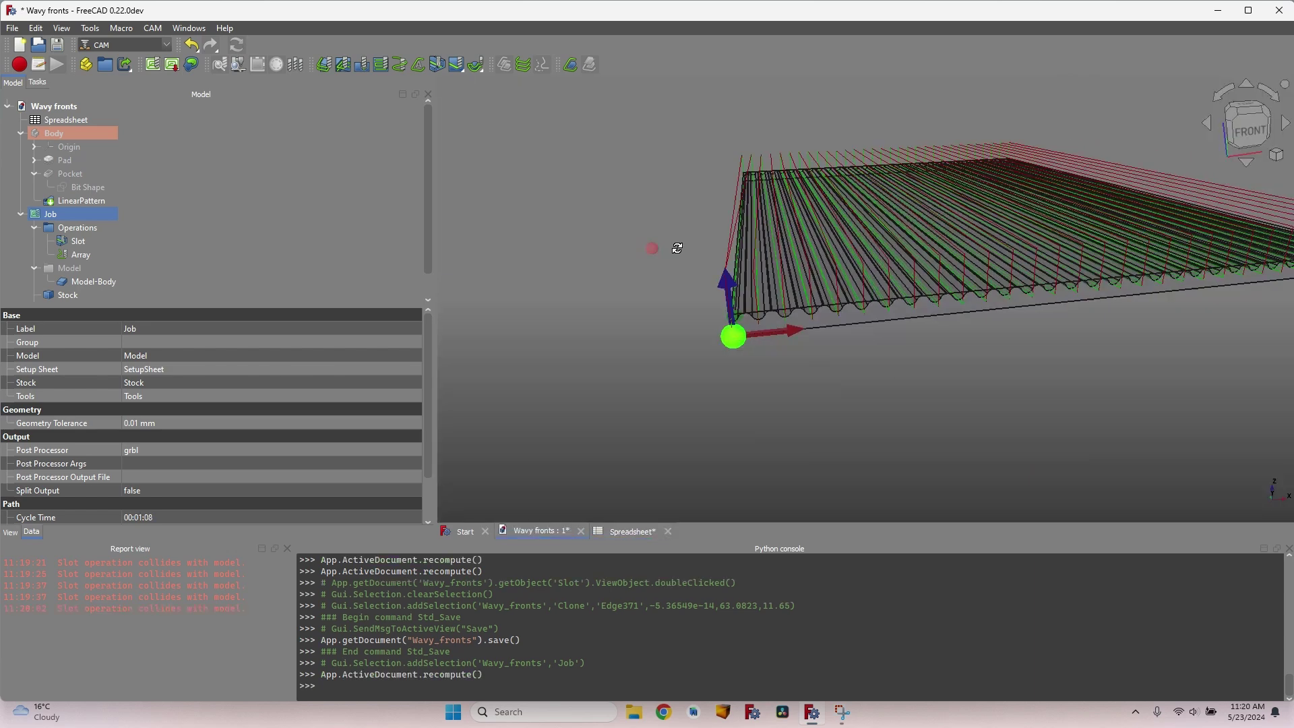
middle_drag(676, 249, 780, 208)
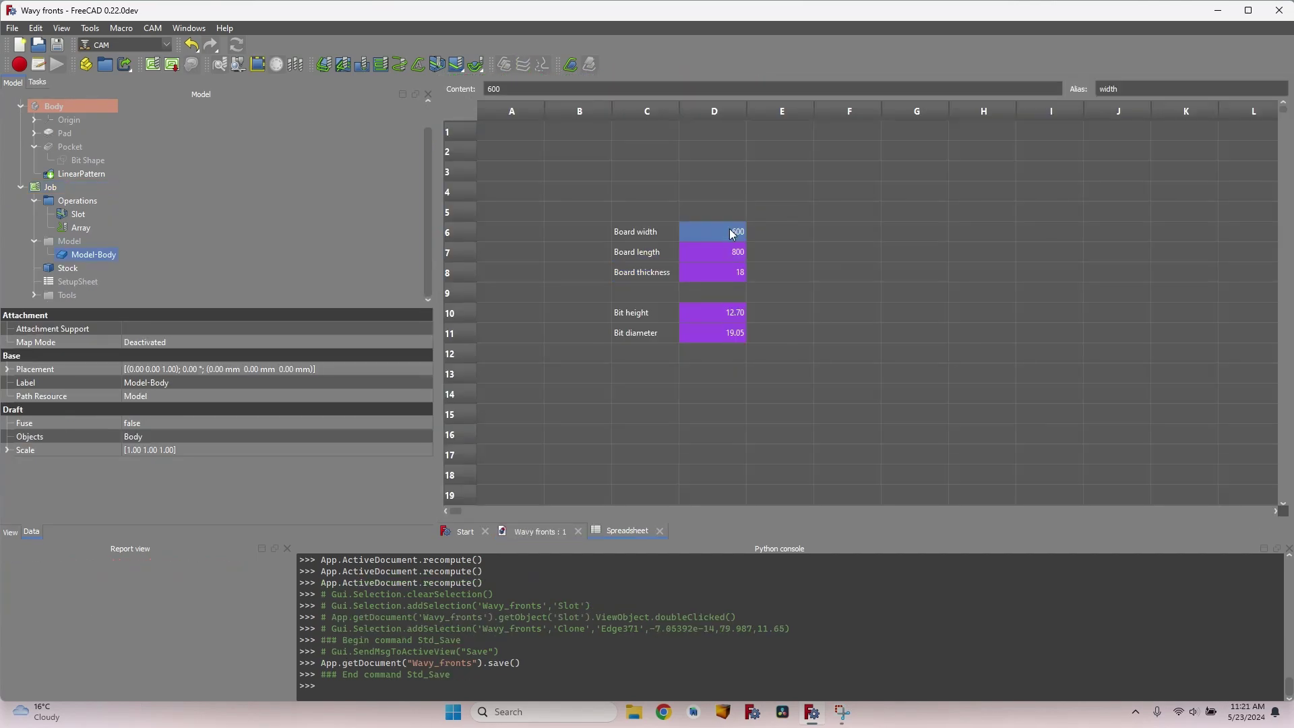
Try board widths of 300 and 600 in the spreadsheet to test how the board and toolpaths adapt
ctrl+click(878, 250)
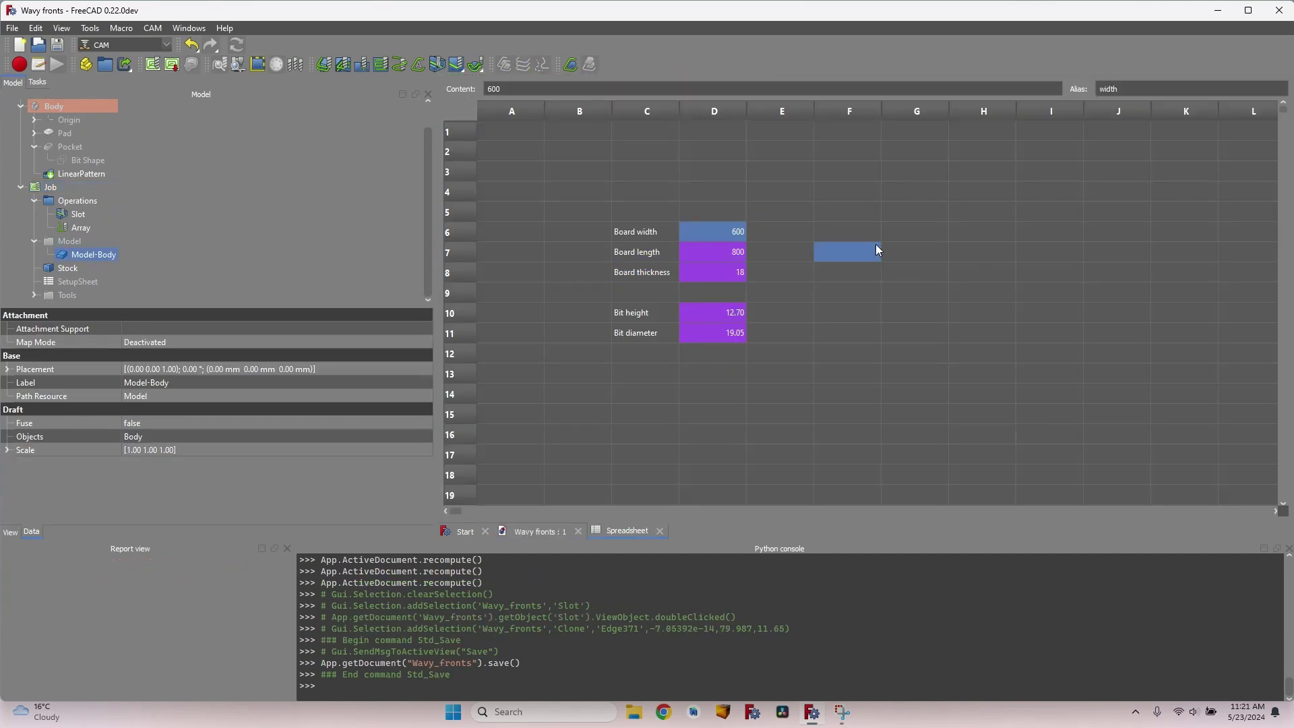
text(300)
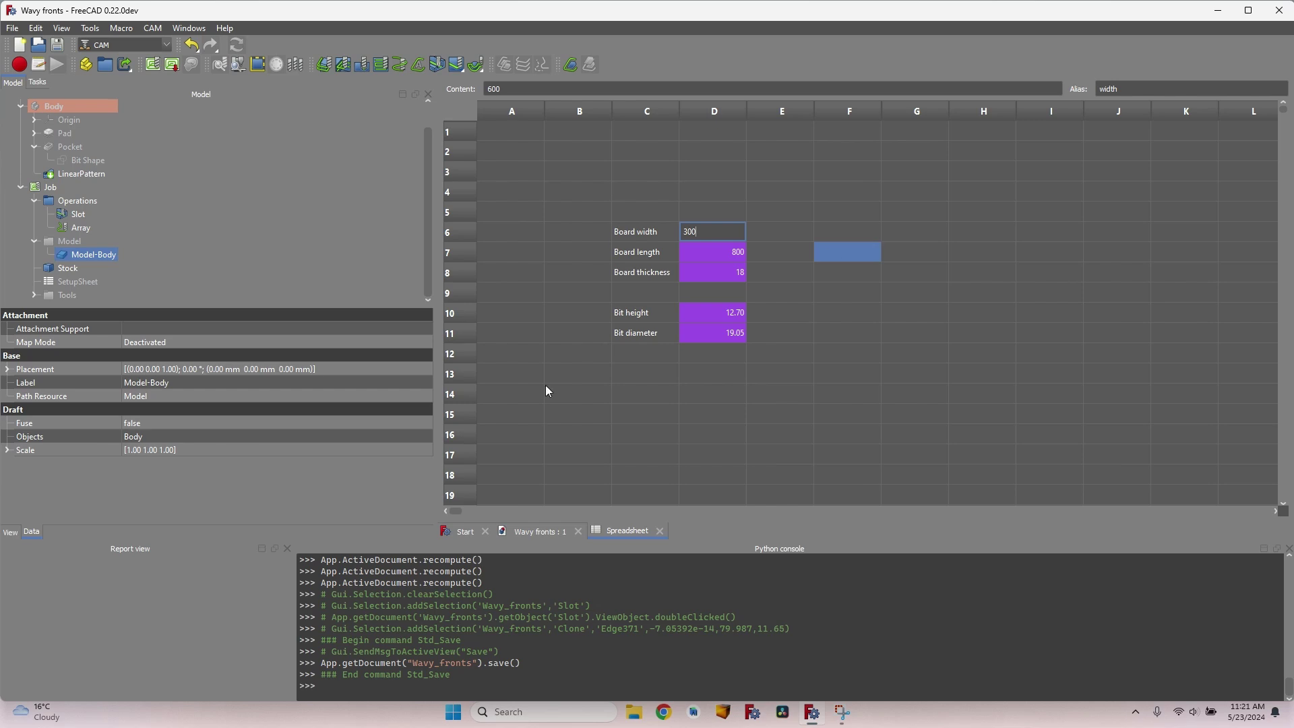
click(540, 531)
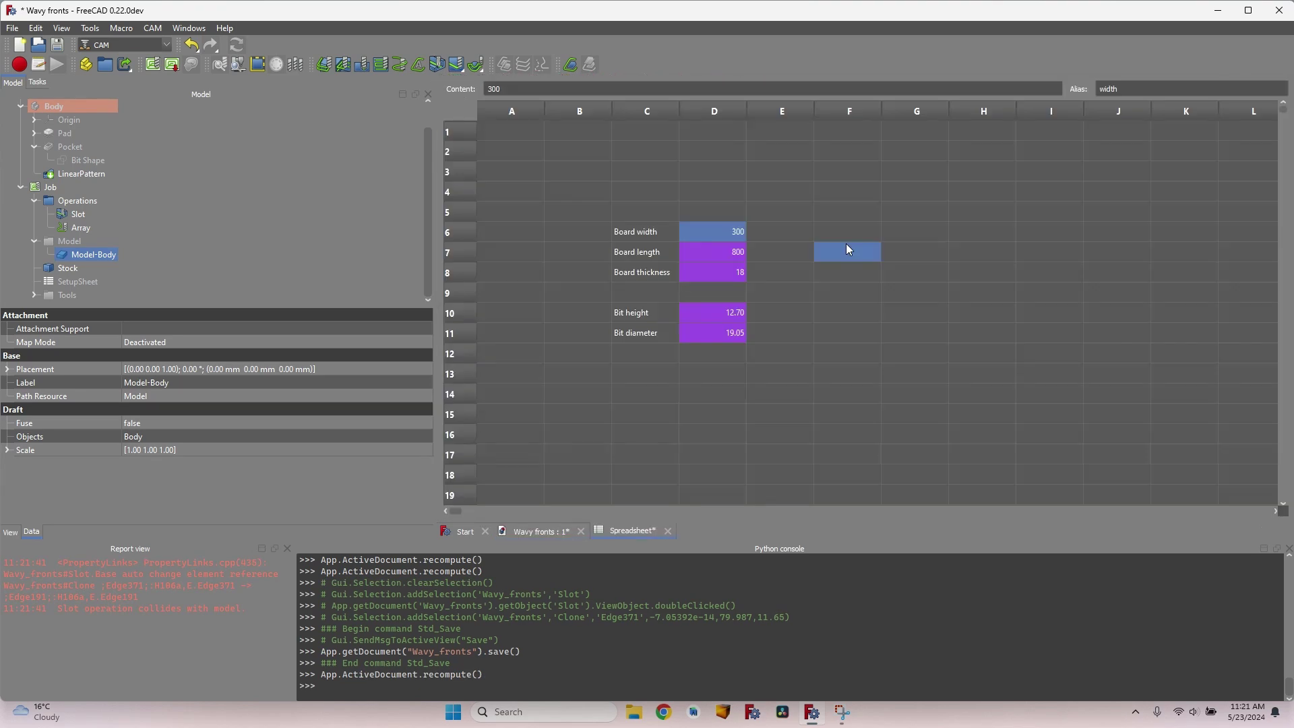
text(600)
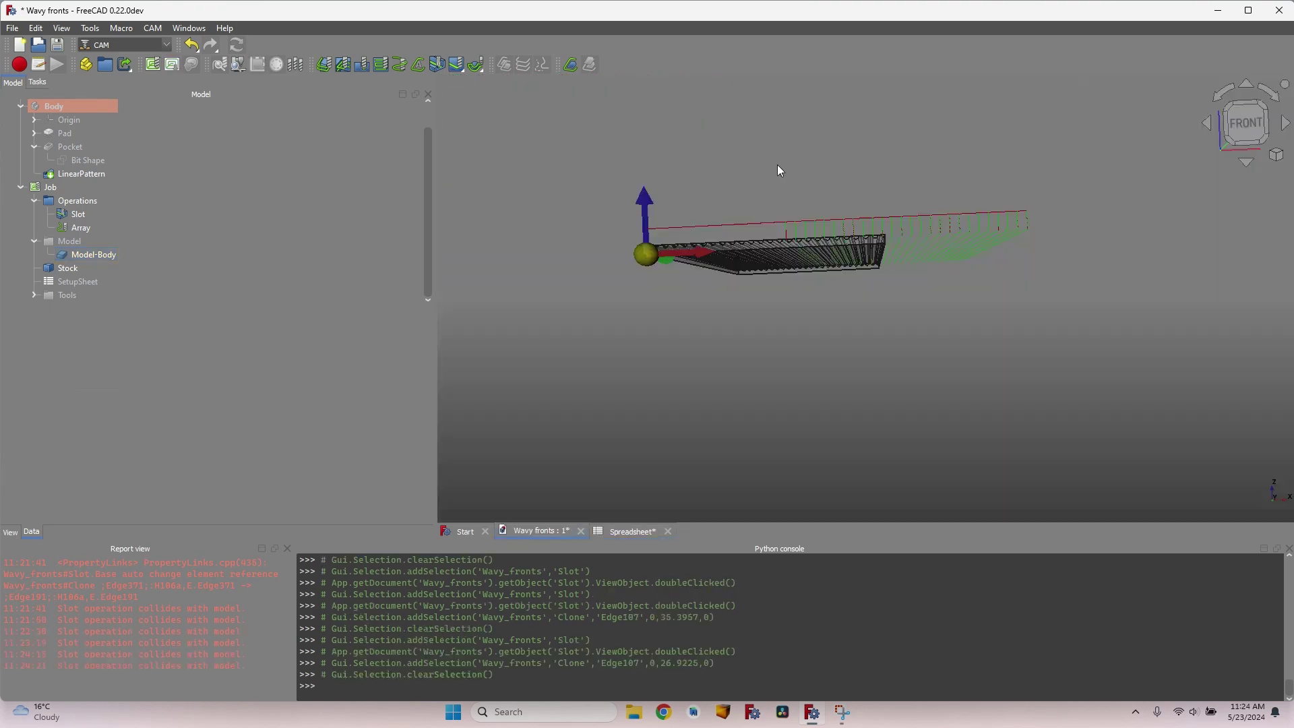
Examine from several angles where the Slot and Array toolpaths run relative to the board's edge and grooves
middle_drag(778, 165, 740, 212)
scroll(812, 255, up, 3)
scroll(534, 257, up, 5)
middle_drag(534, 257, 658, 257)
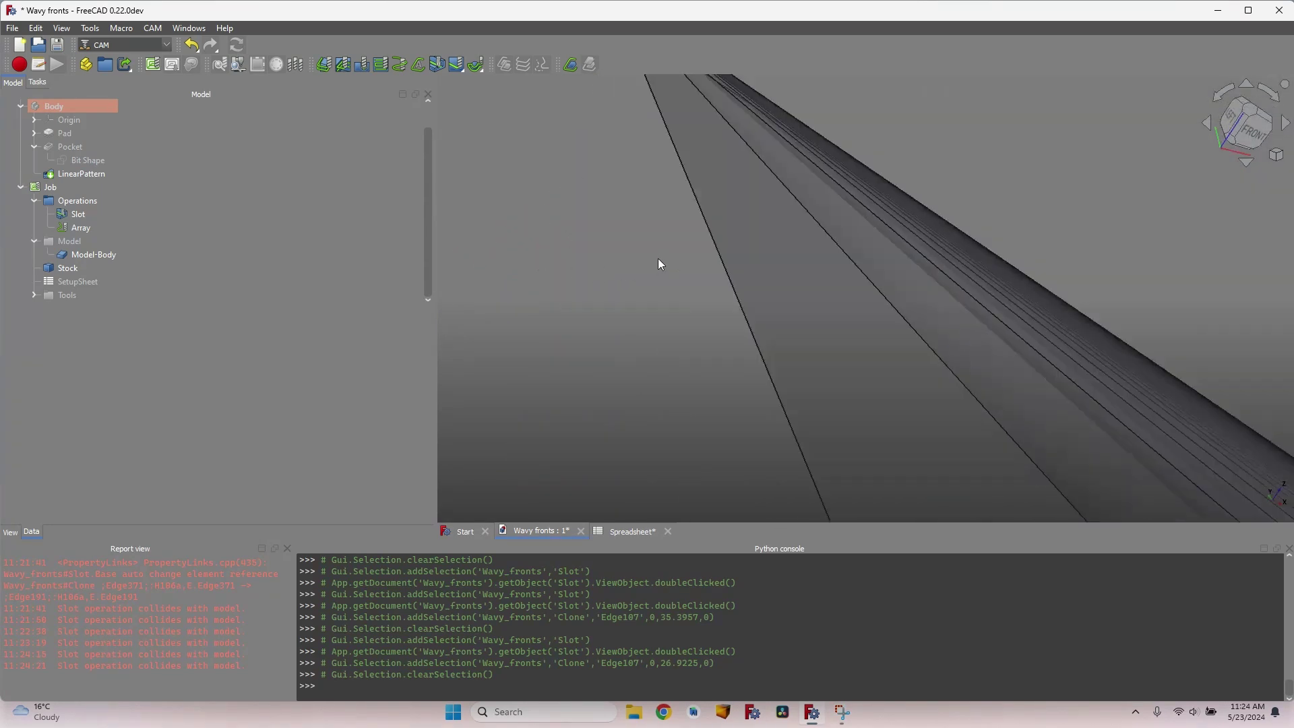
scroll(714, 268, down, 2)
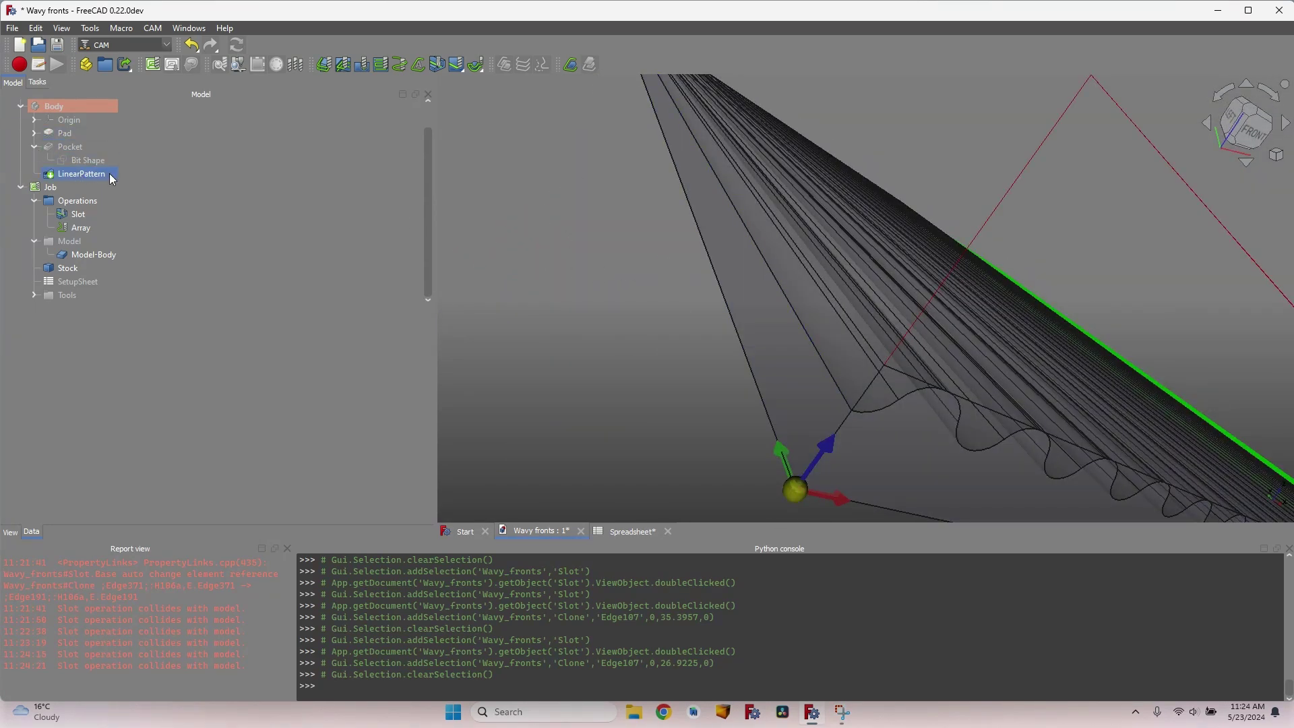
scroll(500, 213, down, 6)
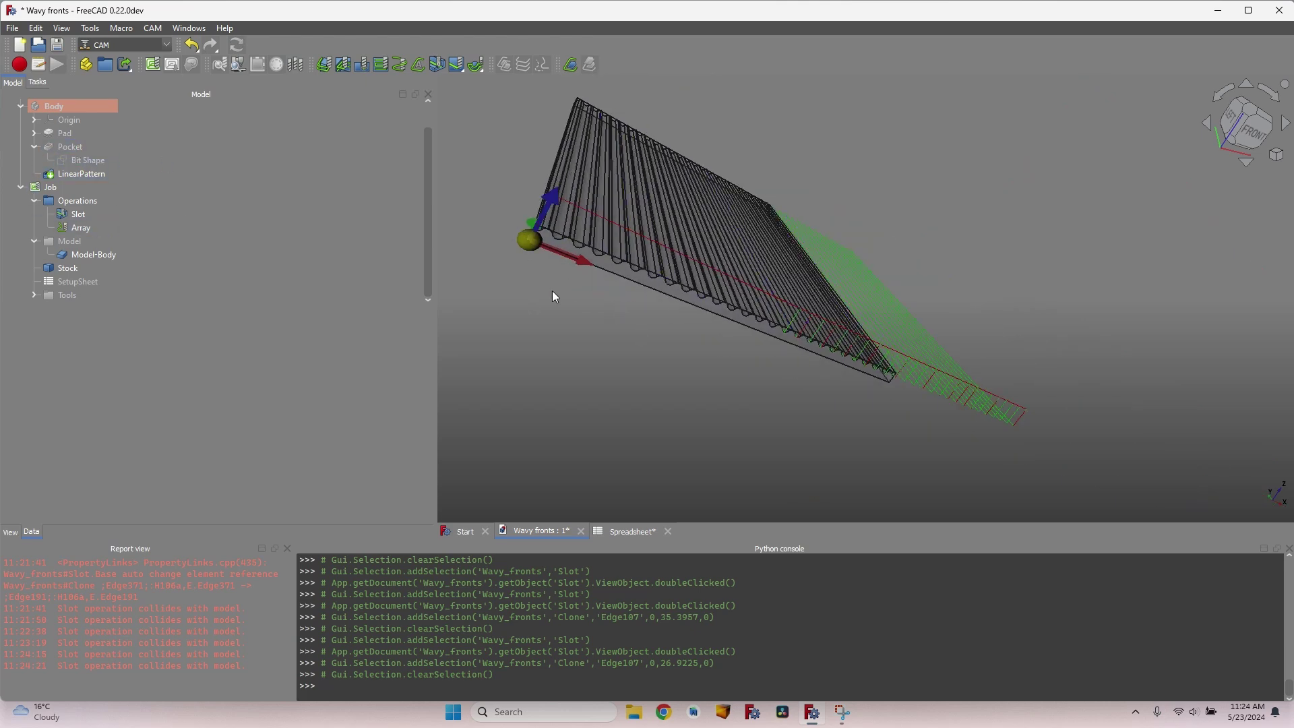
scroll(532, 183, up, 5)
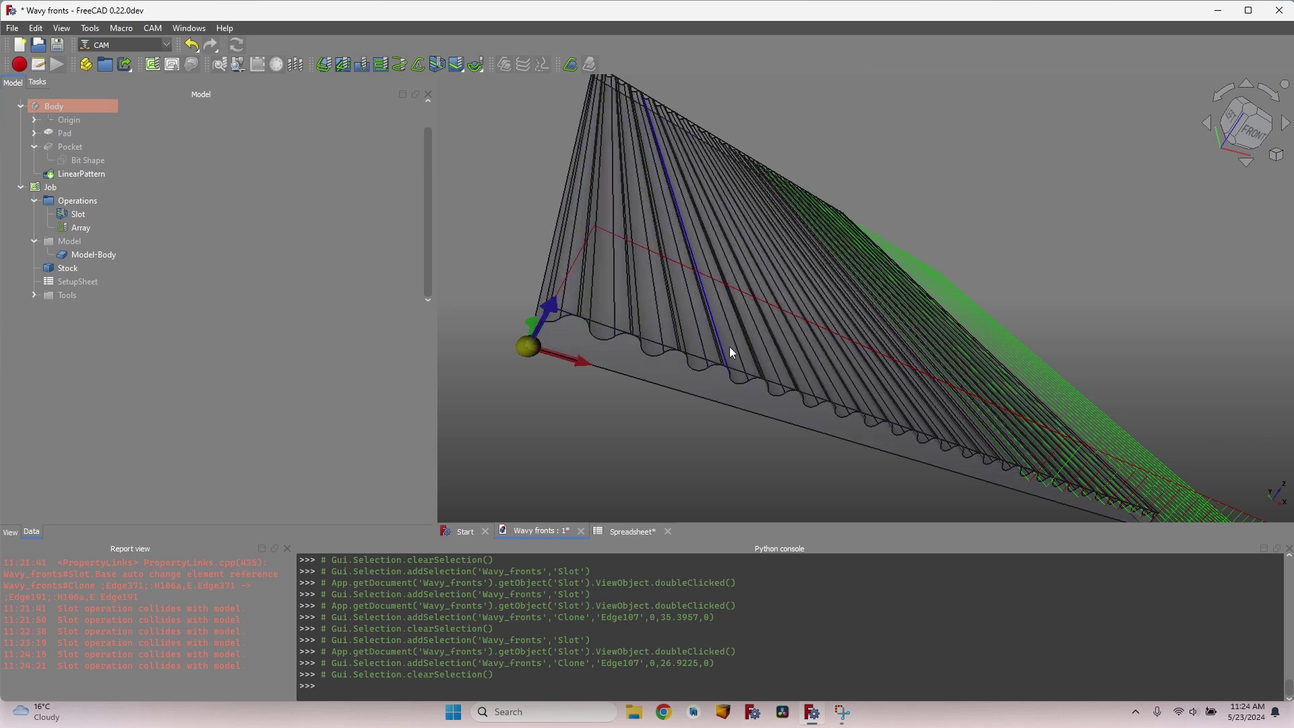
mouse_move(1139, 381)
middle_down()
mouse_move(1024, 229)
mouse_move(951, 221)
mouse_move(933, 324)
middle_up()
scroll(933, 324, up, 5)
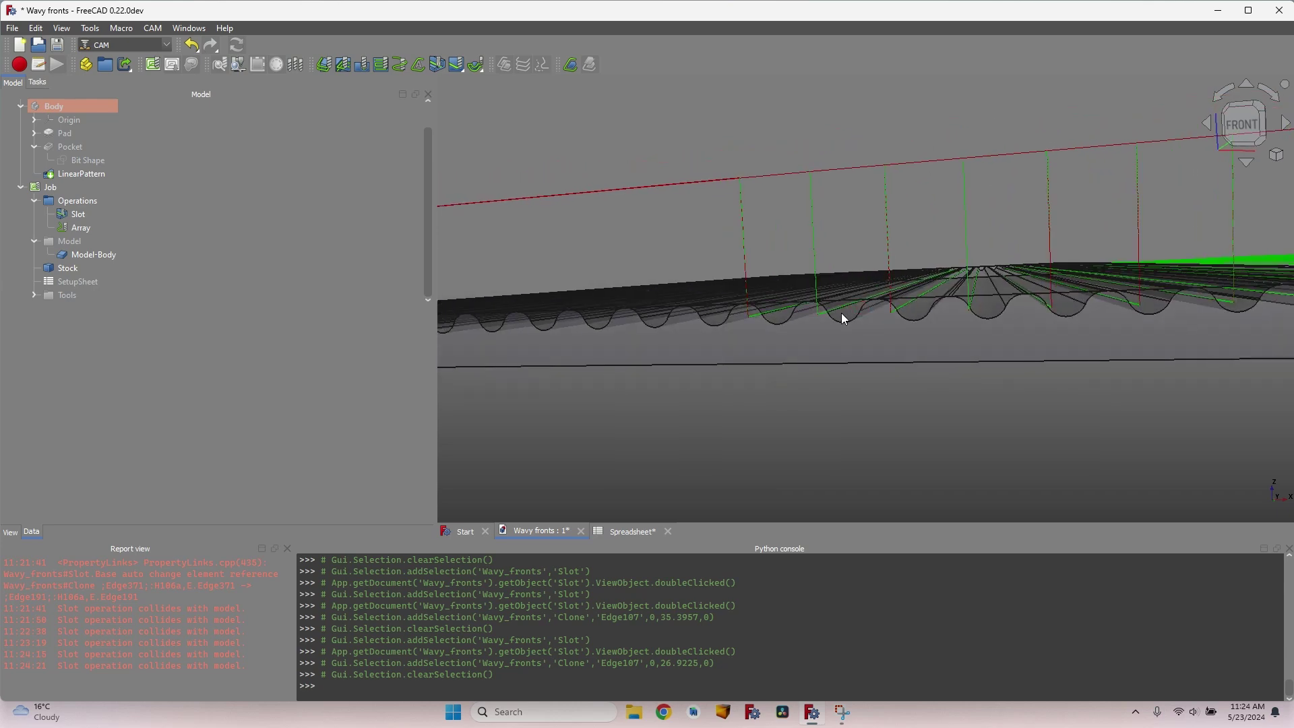
scroll(842, 312, up, 4)
scroll(834, 309, down, 4)
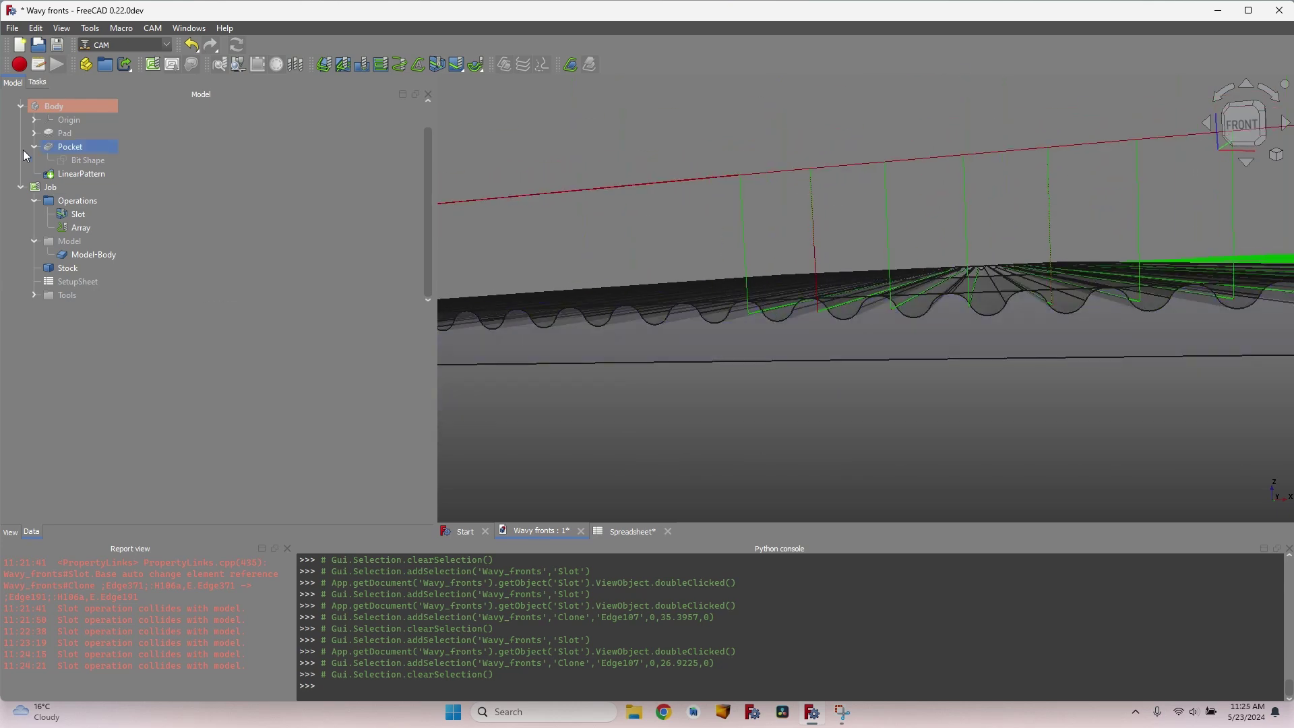
scroll(773, 301, up, 4)
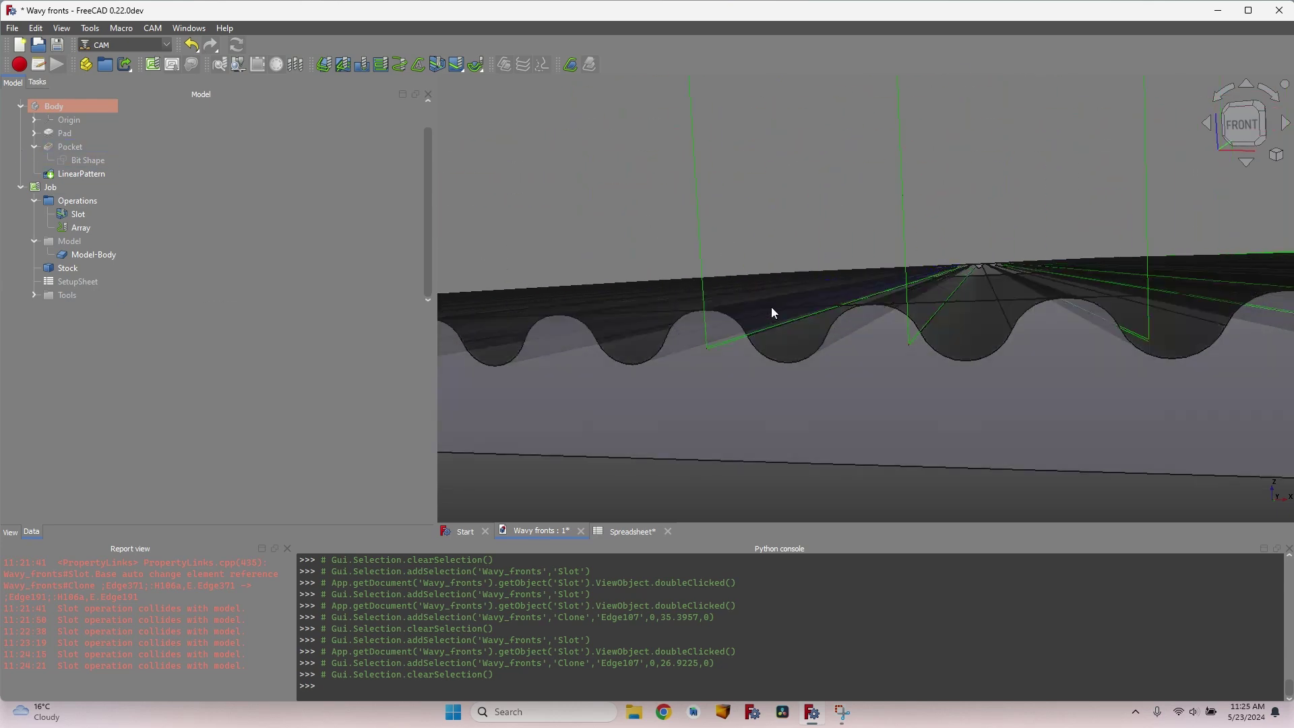
Open the Slot operation and compare its base geometry edge with the toolpath's position and the board's first edge
click(87, 214)
double_click(88, 214)
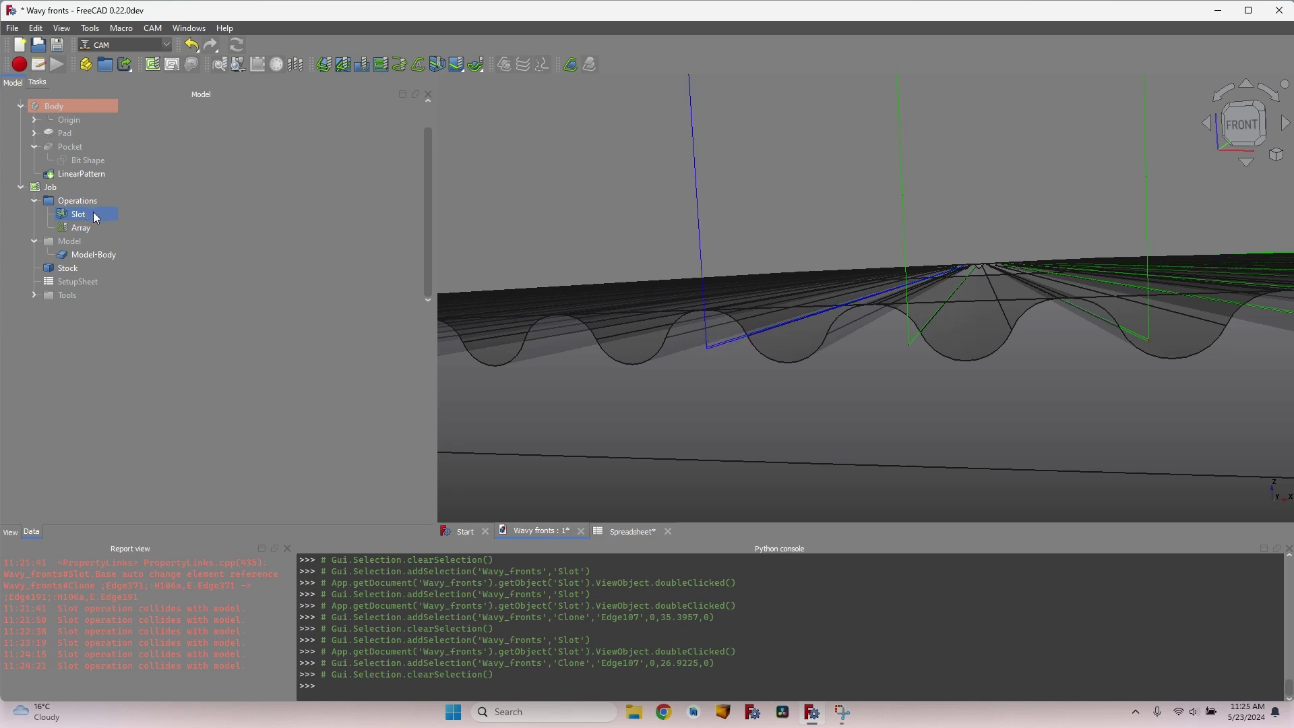
click(67, 164)
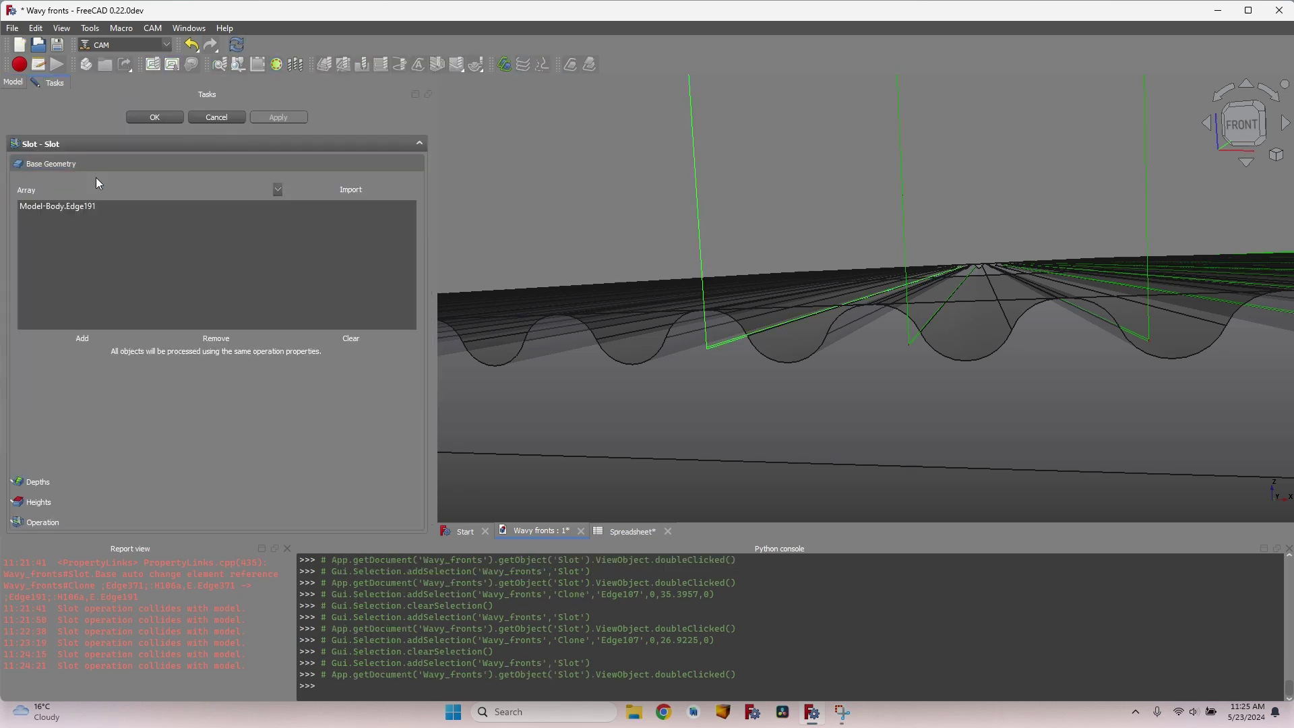
click(56, 209)
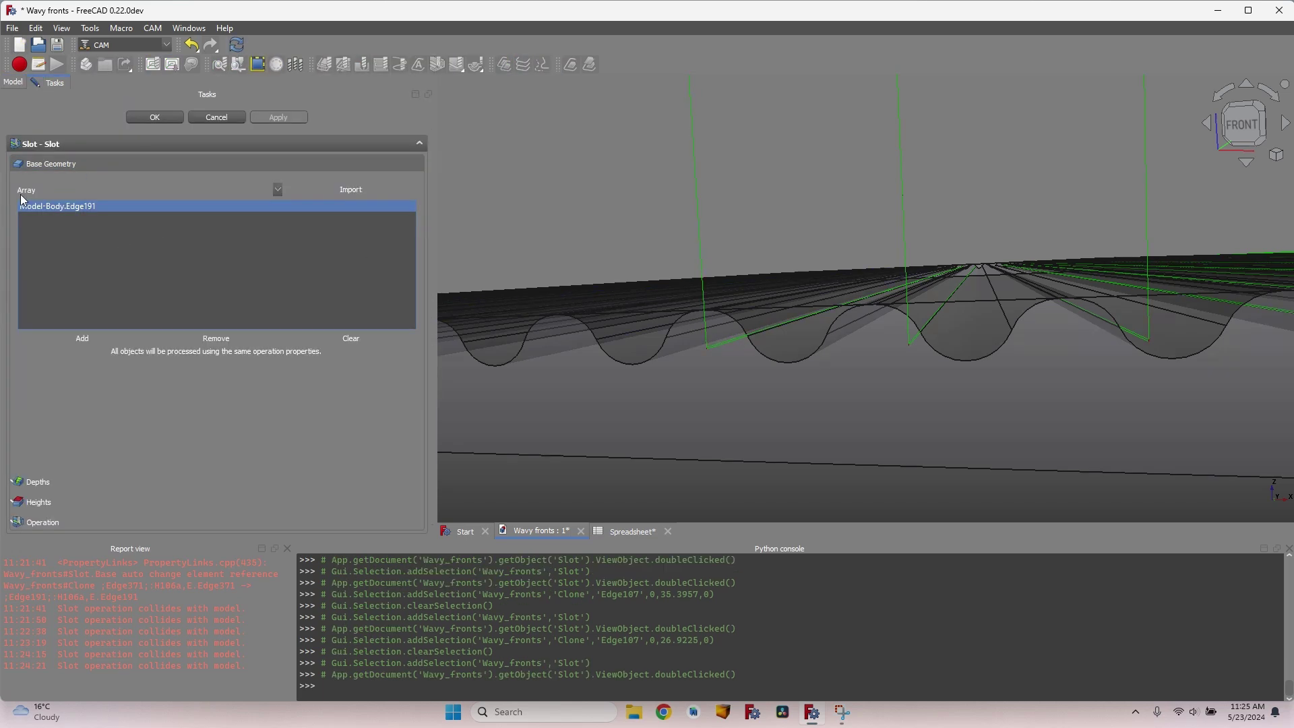
scroll(742, 317, down, 6)
mouse_move(742, 317)
middle_down()
mouse_move(754, 387)
mouse_move(751, 335)
middle_up()
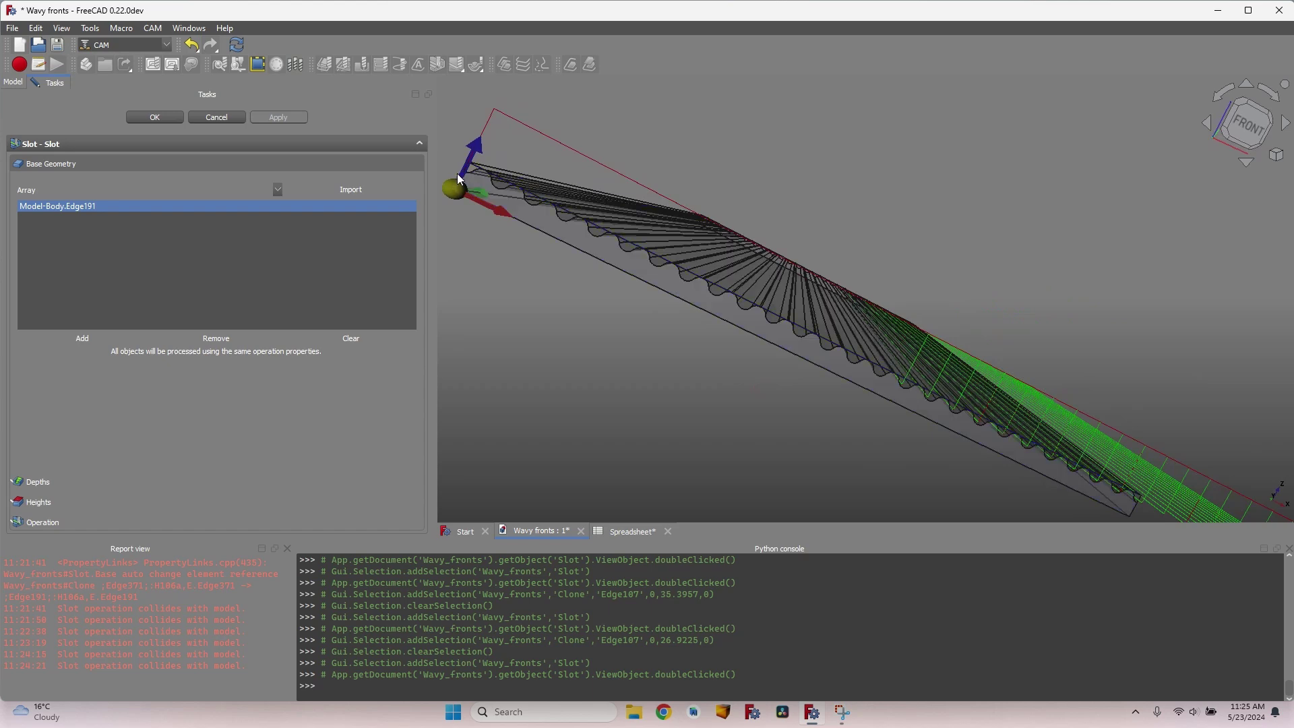
middle_drag(471, 184, 818, 283)
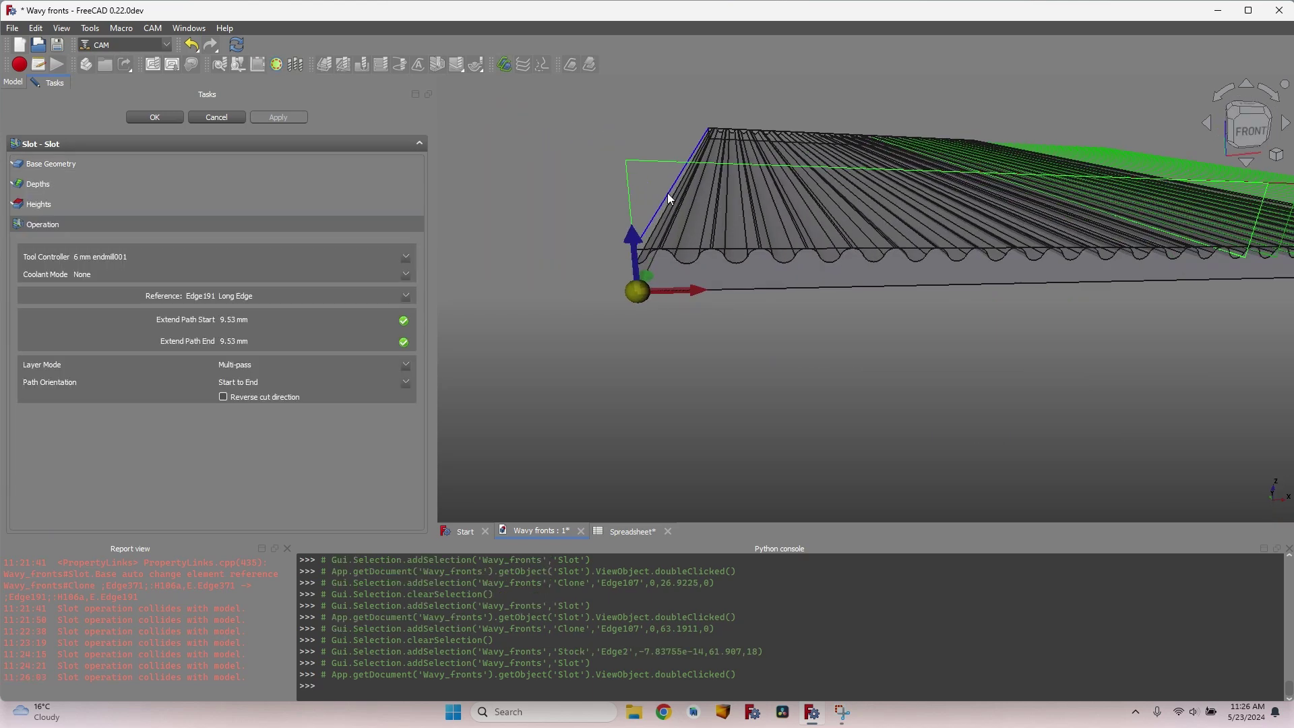
Replace the Slot's base geometry Model-Body.Edge191 with the stock's upper side edge at the origin, Stock.Edge2
scroll(669, 199, up, 2)
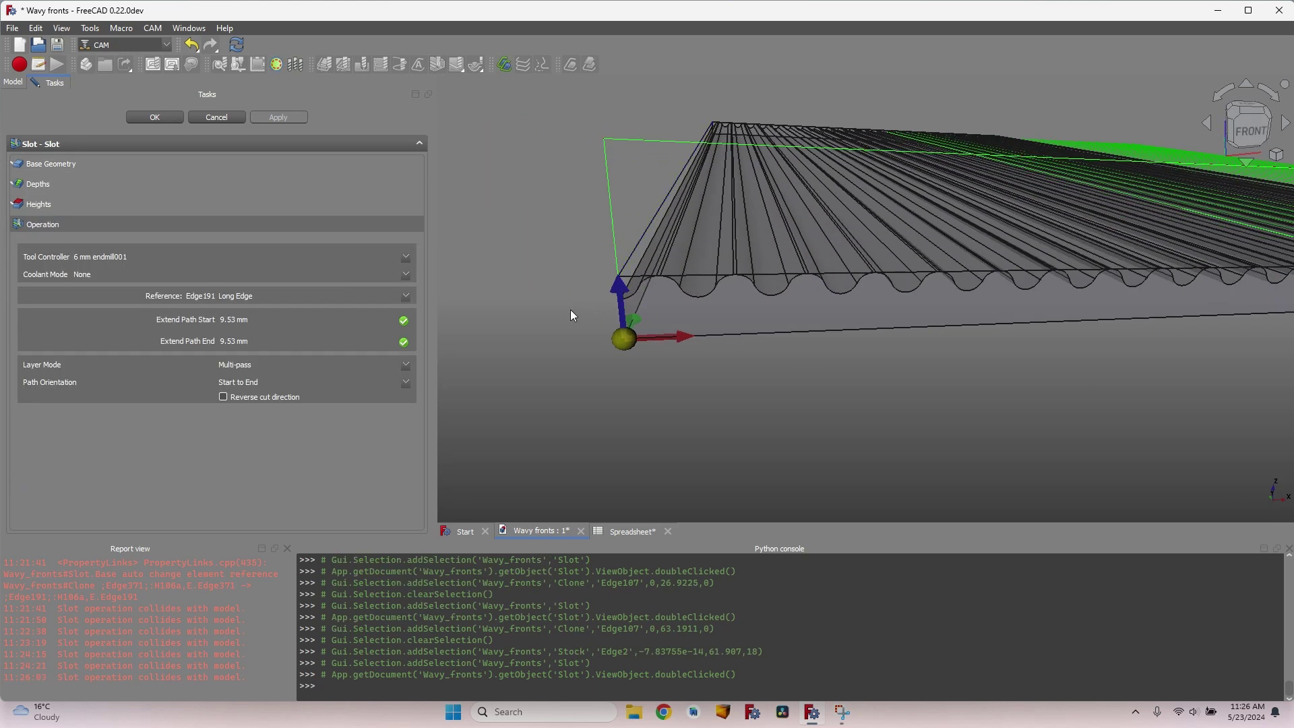
click(649, 230)
mouse_move(544, 274)
middle_down()
mouse_move(695, 246)
mouse_move(625, 243)
mouse_move(629, 311)
mouse_move(623, 208)
middle_up()
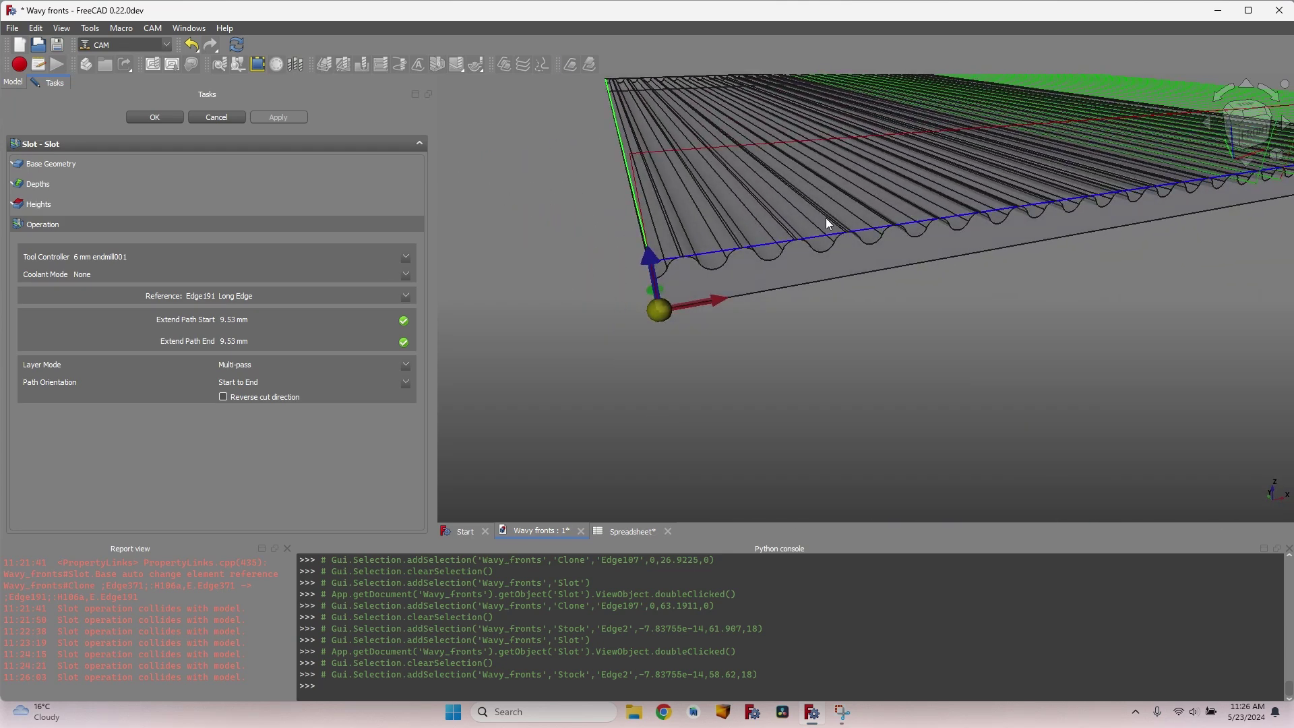
click(87, 164)
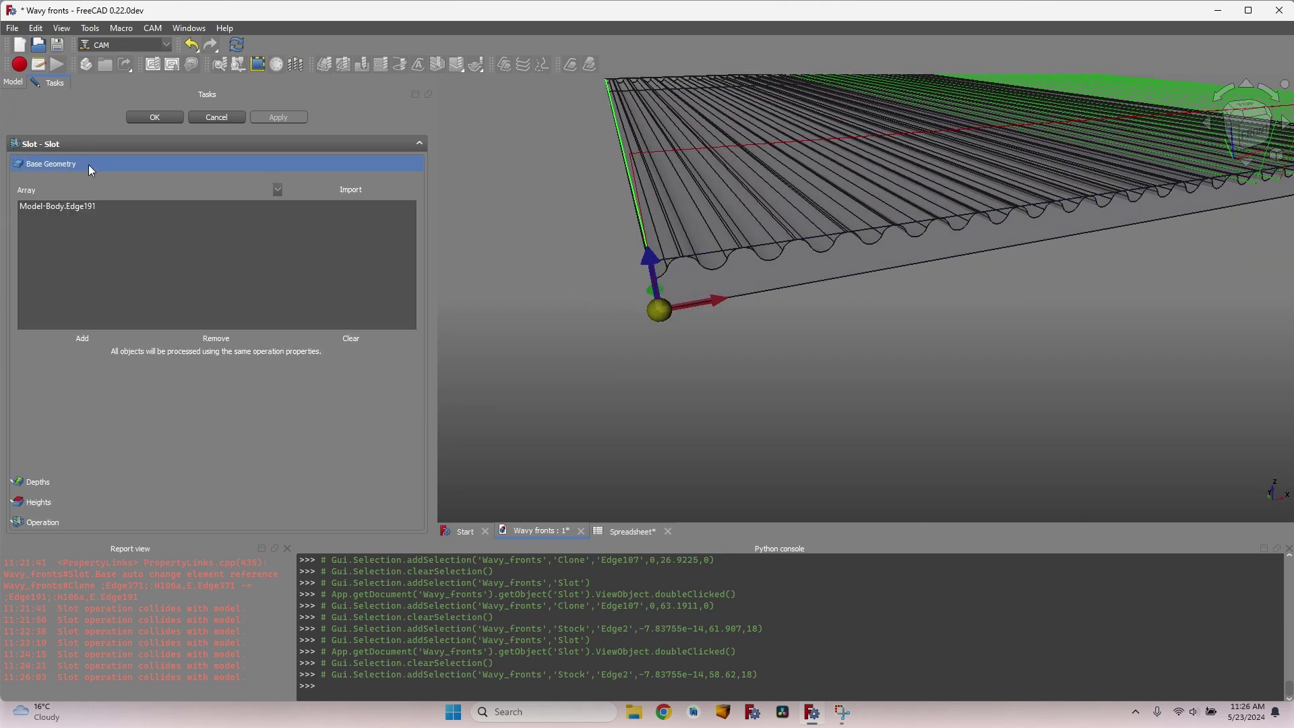
click(79, 205)
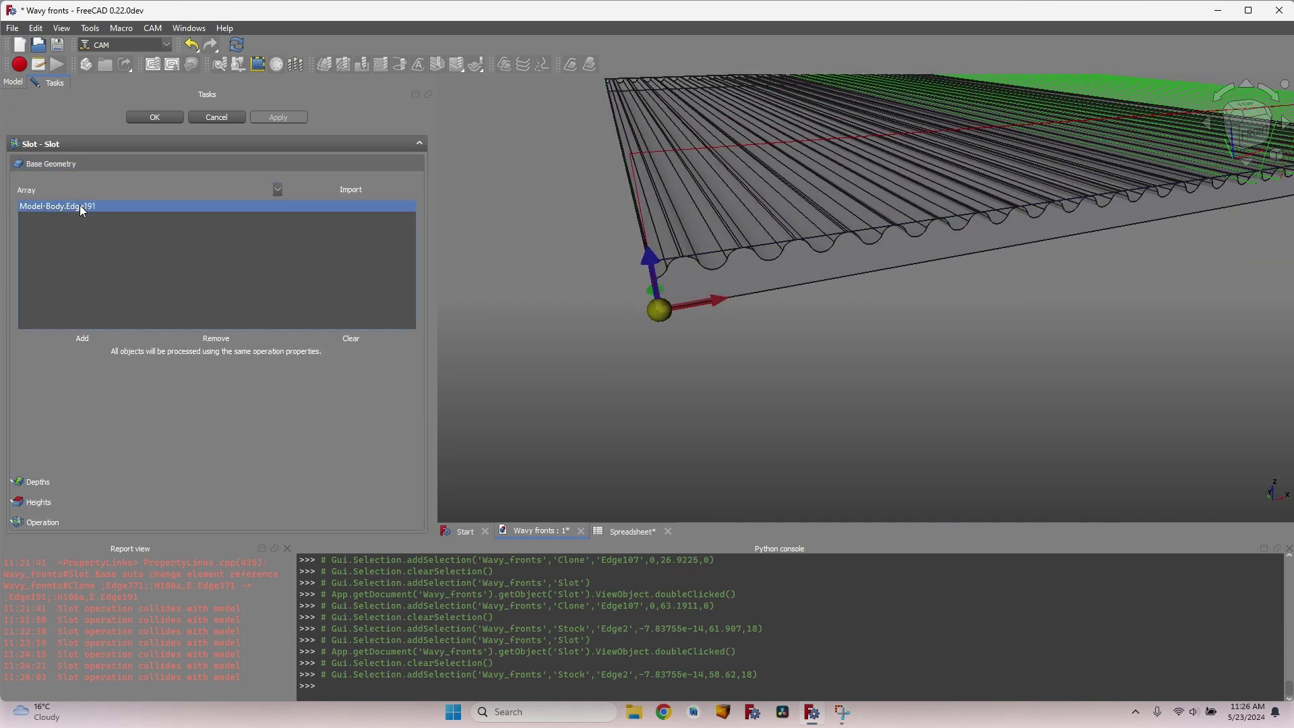
click(222, 337)
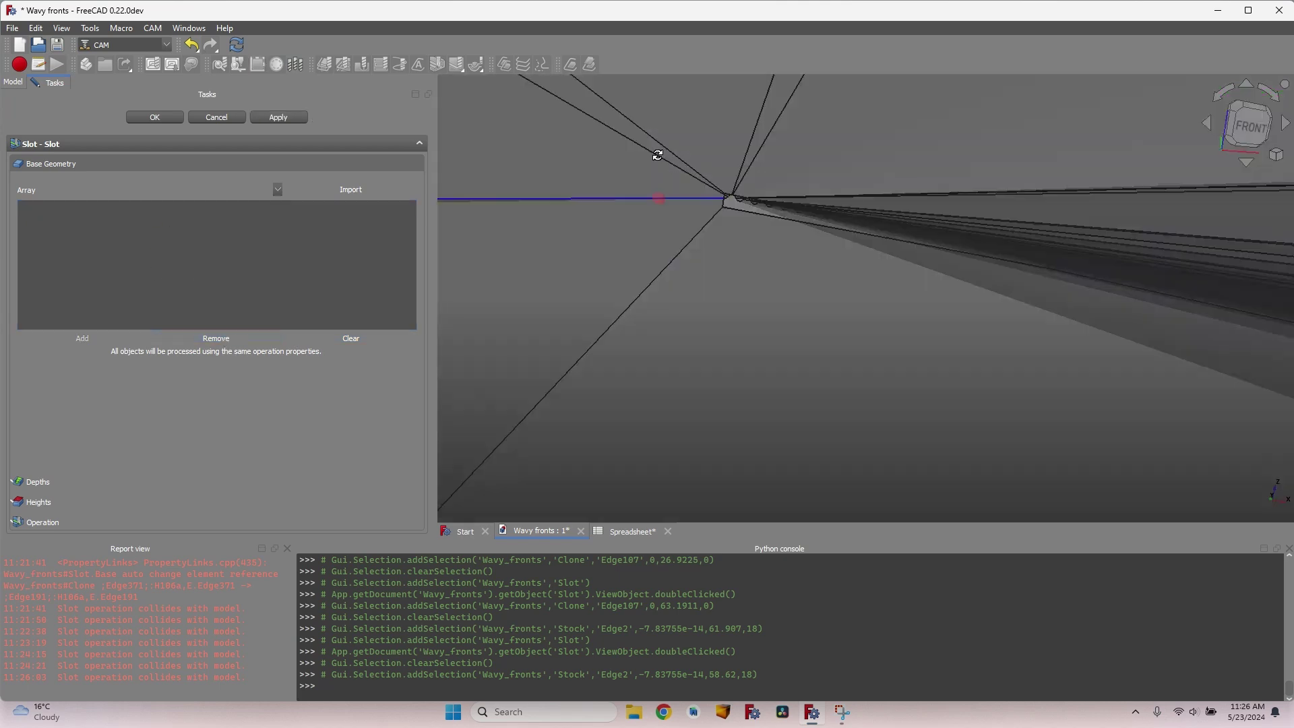
middle_drag(659, 153, 663, 217)
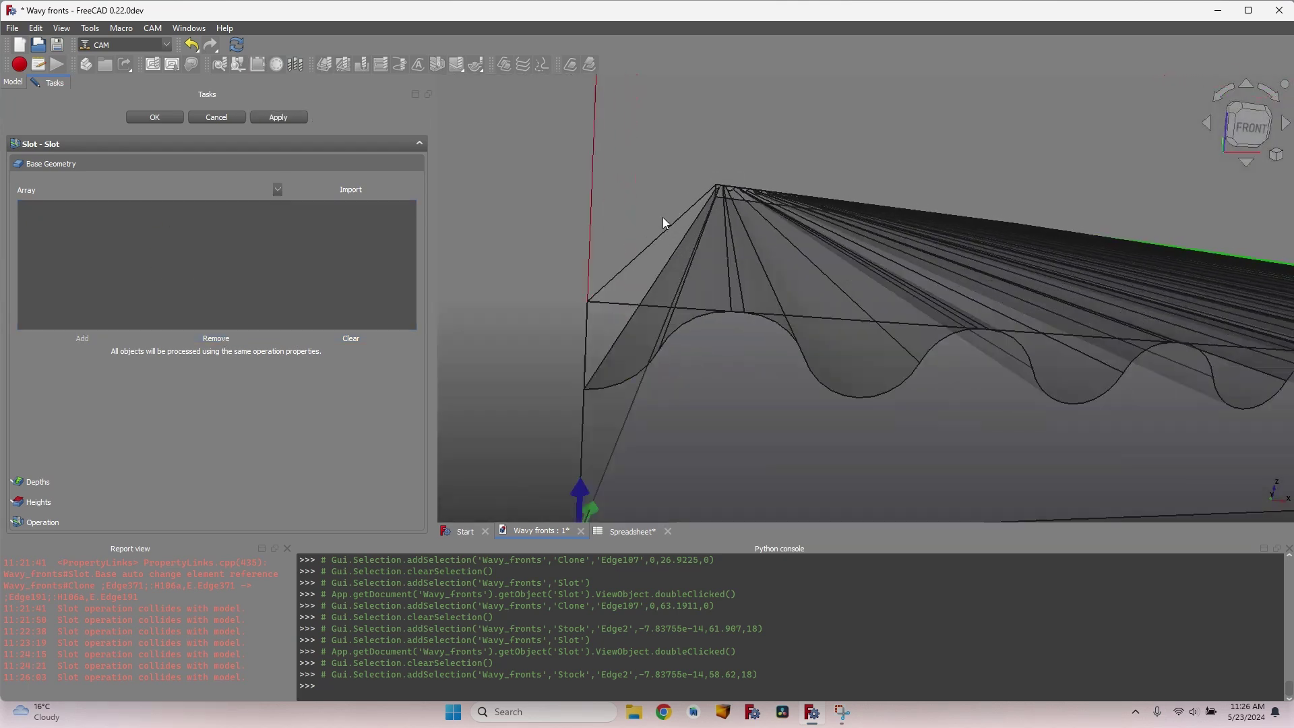
click(662, 233)
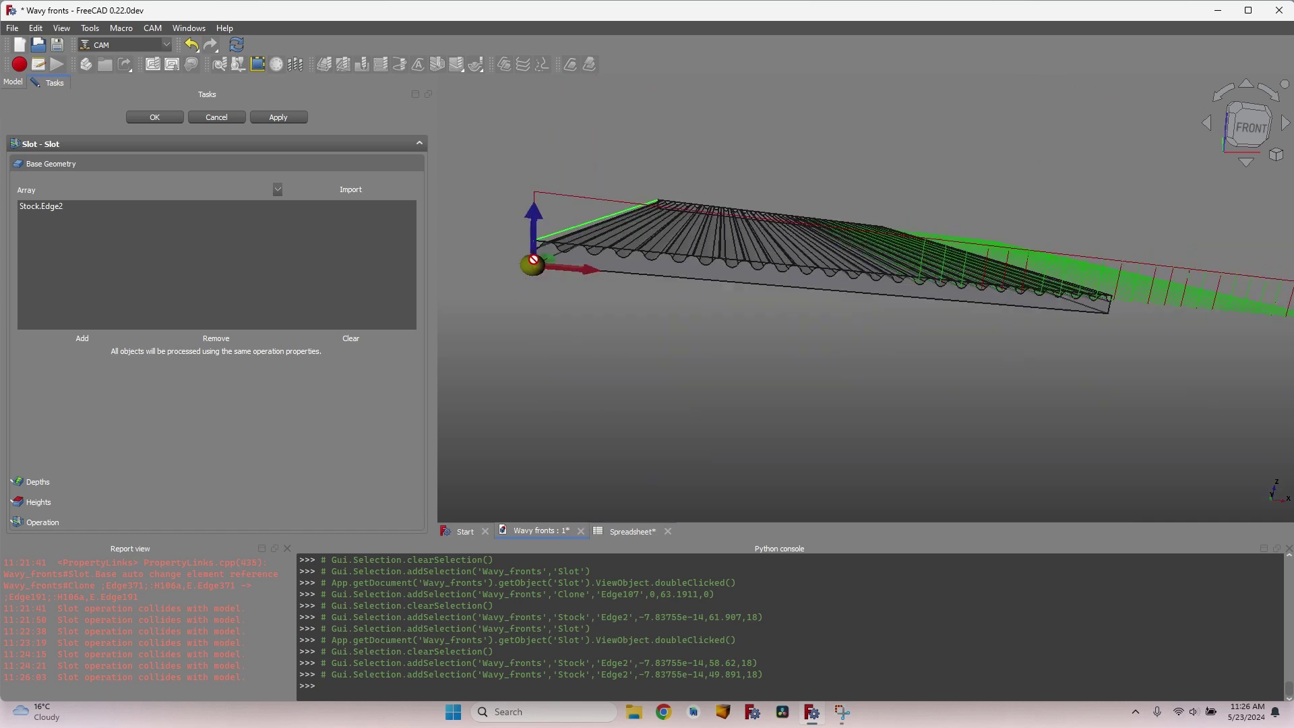
Set the Slot's Final Depth expression to Spreadsheet.thickness-Spreadsheet.bit_height/2
click(39, 482)
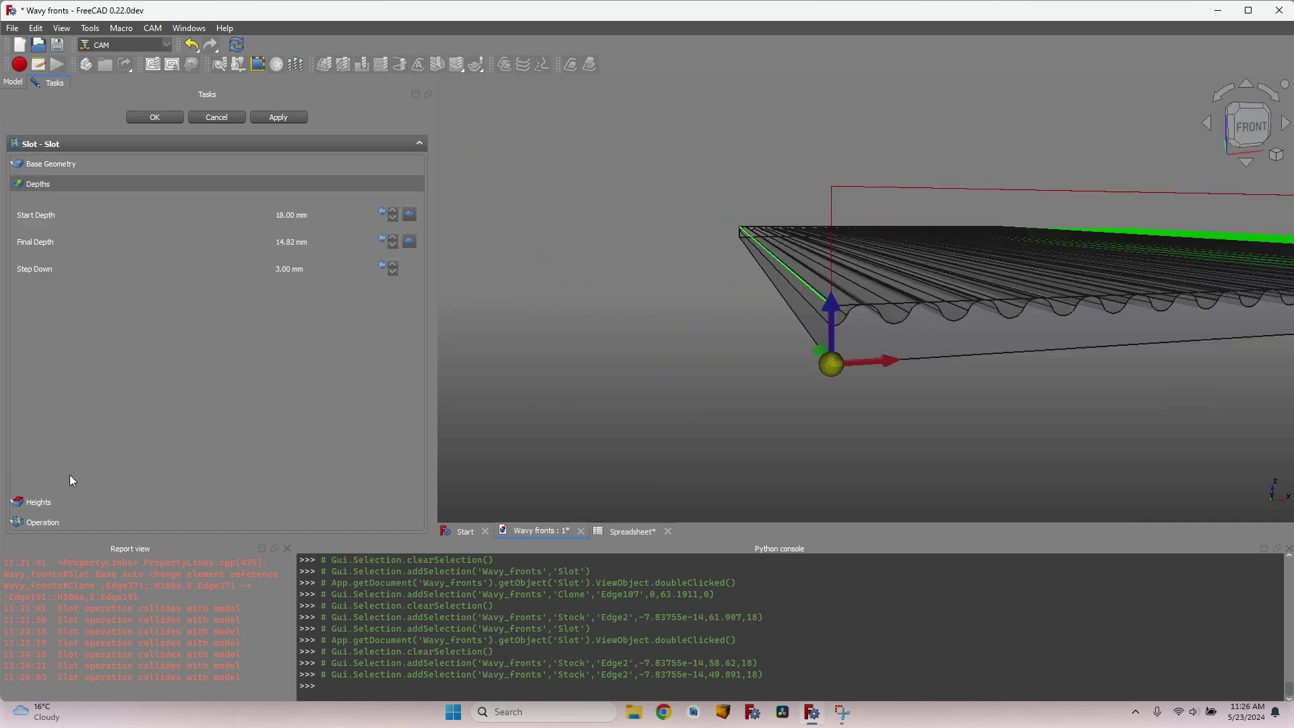
click(383, 240)
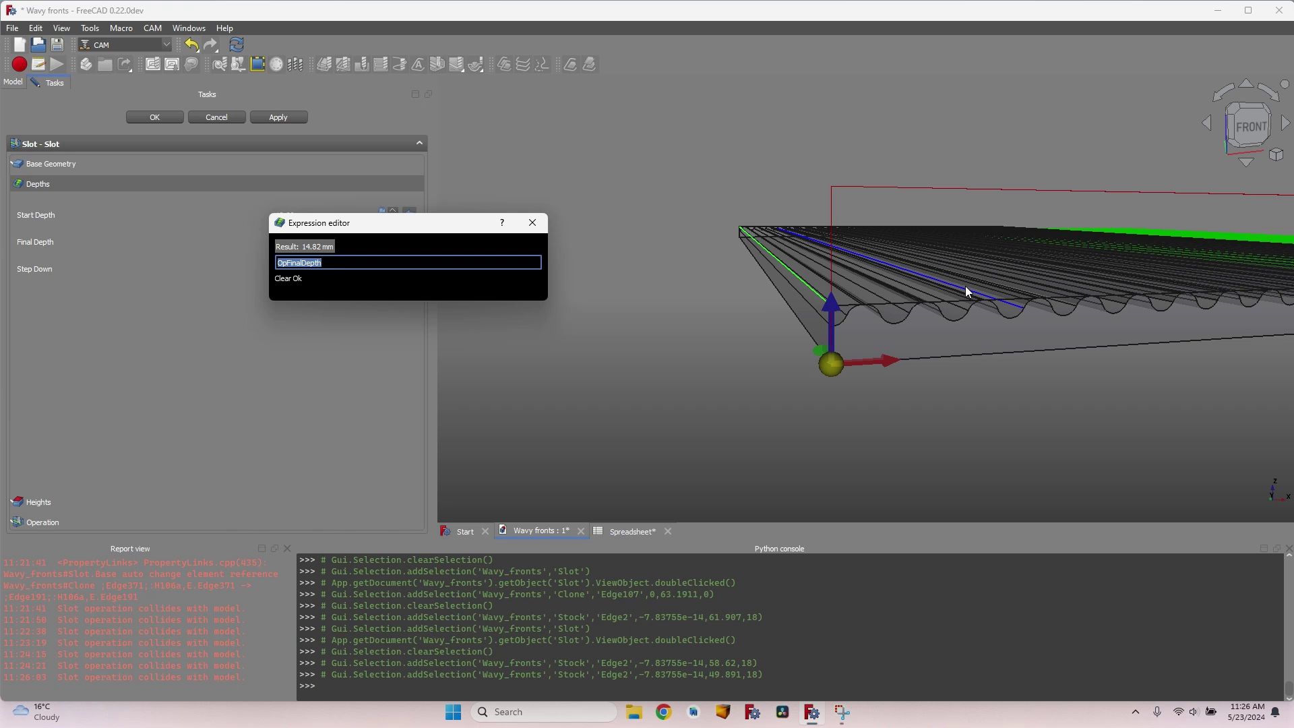
text(Spreadsheet.thi)
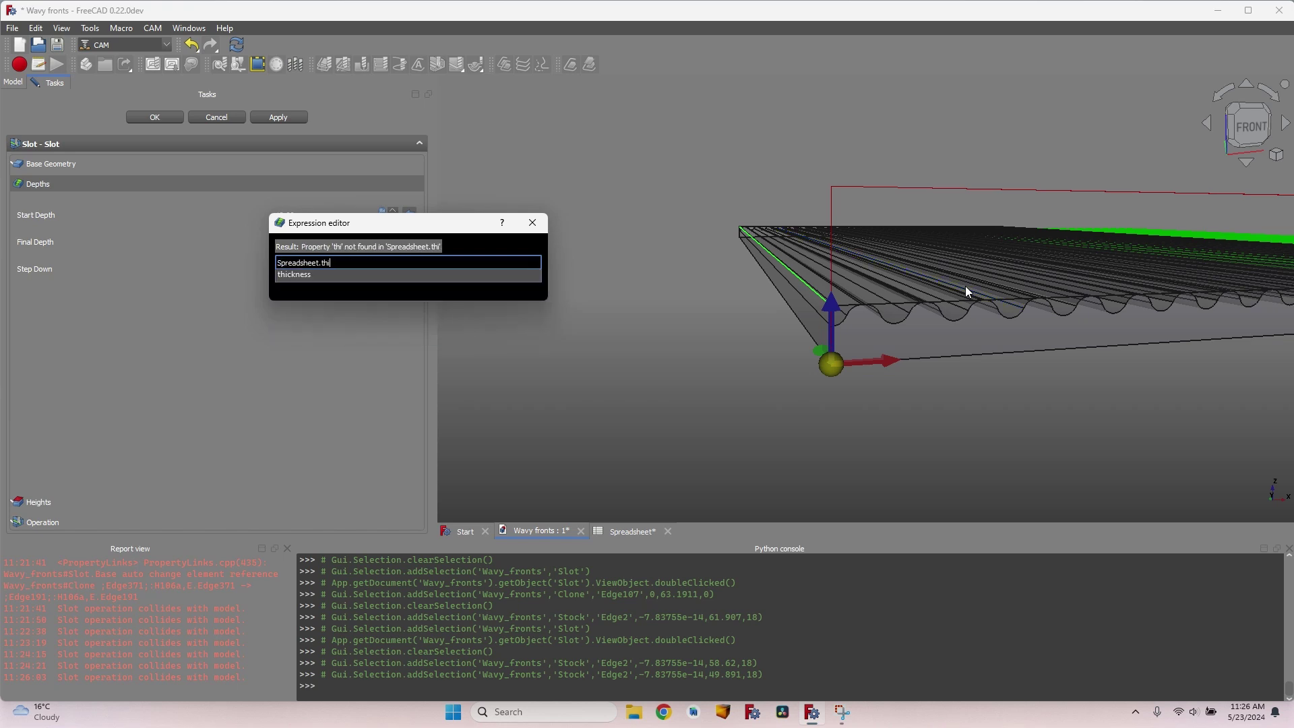
text(ckness-Spreadsheet.bit_height/2)
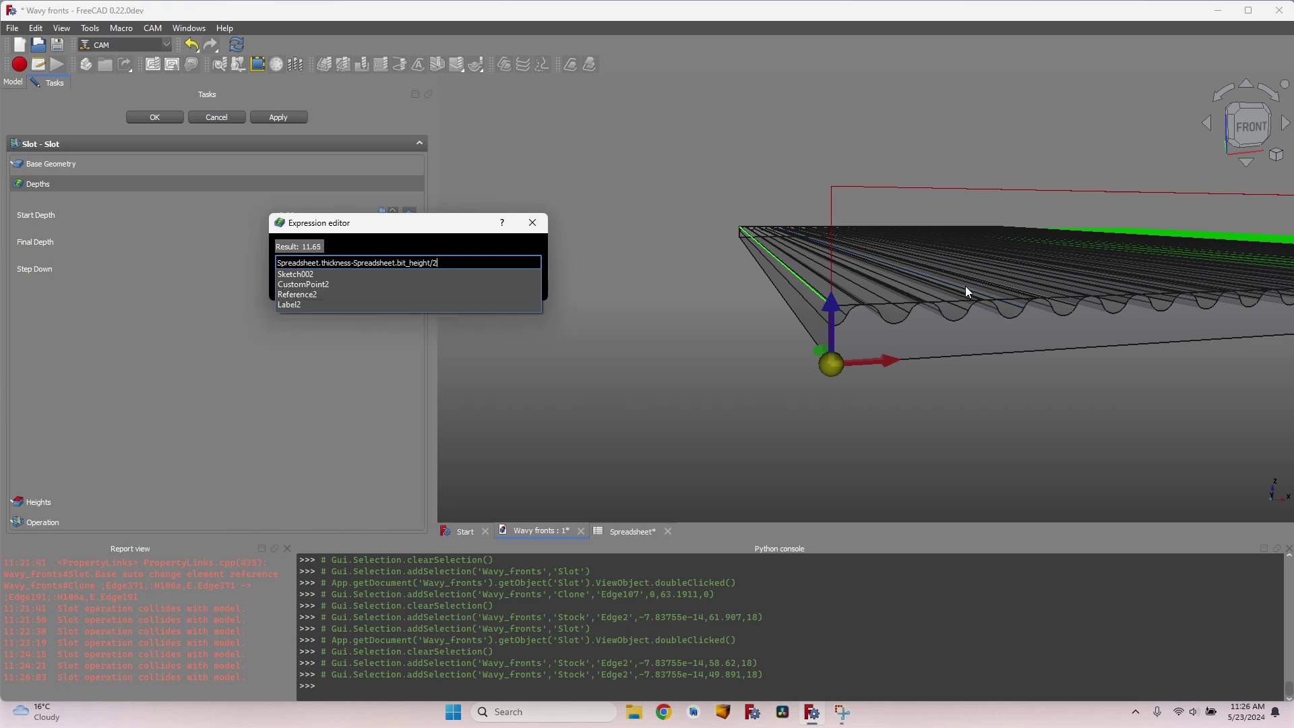
key(Return)
key(Return)
Check the toolpath depth against the groove bottoms from several angles and accept the Slot operation's changes
scroll(928, 330, up, 3)
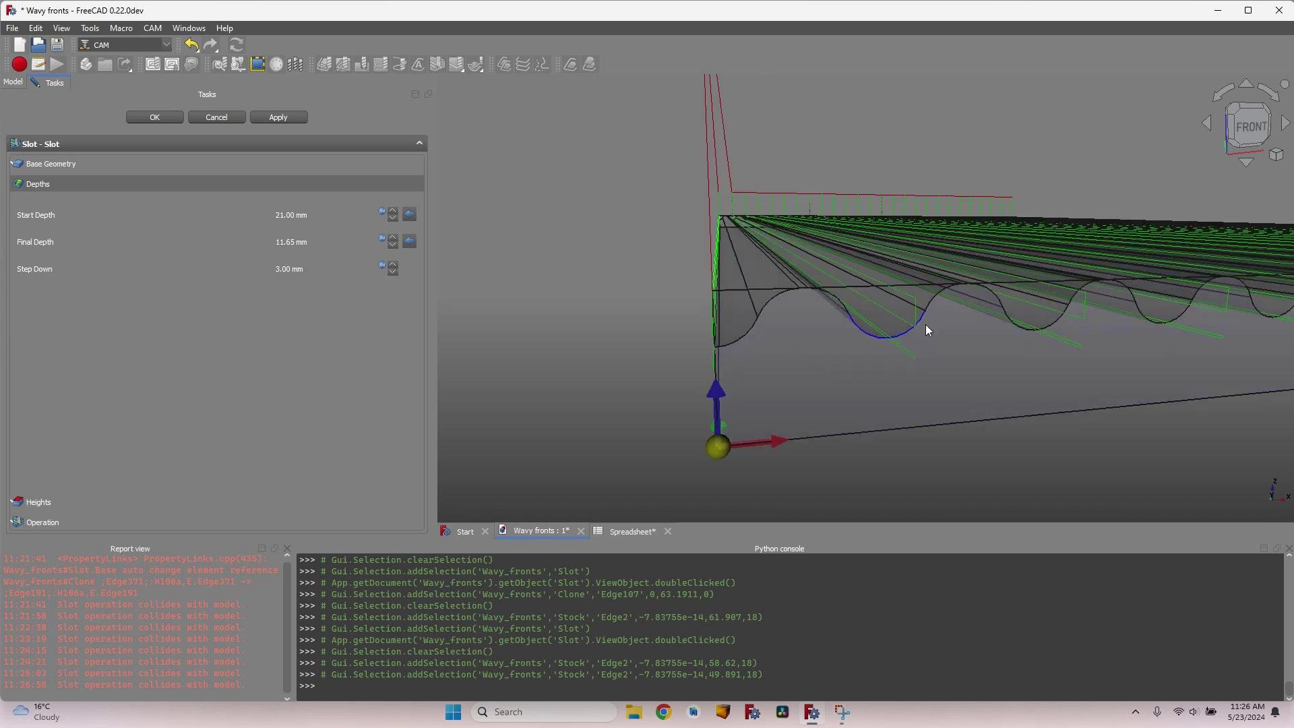
scroll(926, 326, down, 3)
middle_drag(948, 309, 876, 306)
scroll(964, 277, up, 5)
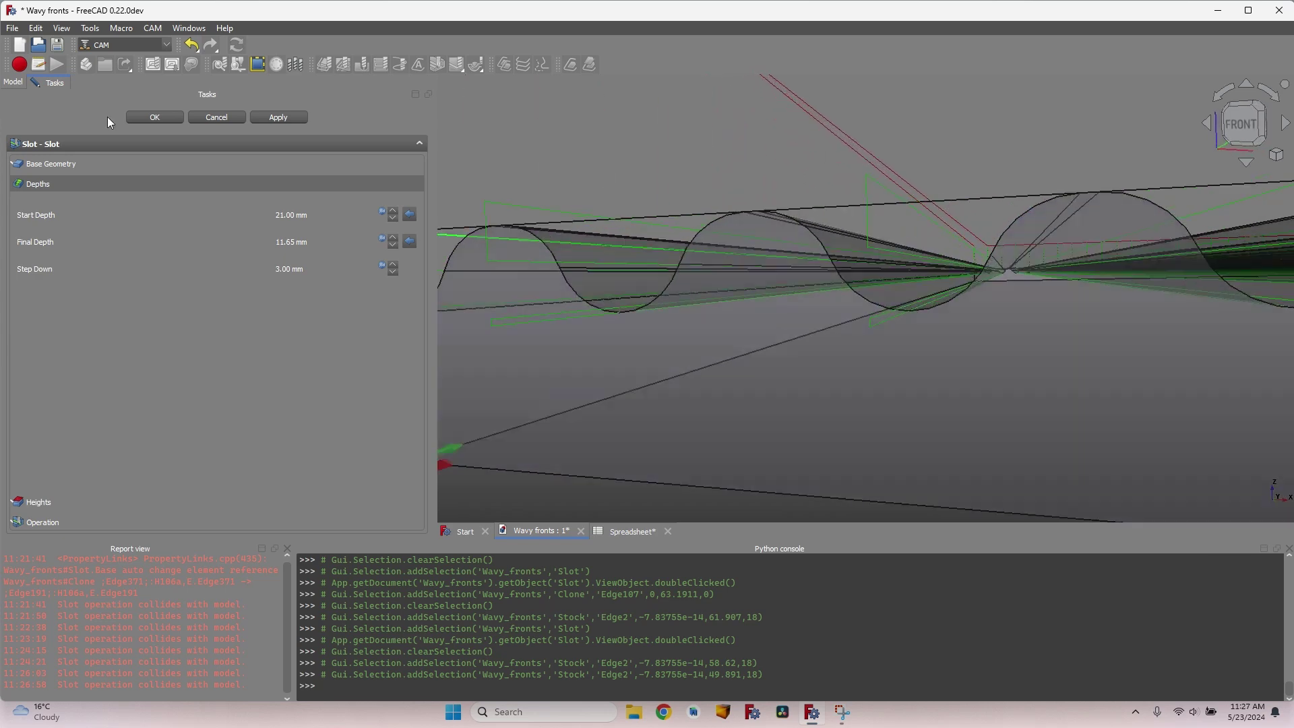
click(151, 117)
scroll(762, 295, down, 5)
middle_drag(766, 309, 901, 347)
Set the board width in the spreadsheet to 600 and inspect the toolpaths along the updated board's grooves
click(637, 530)
click(725, 235)
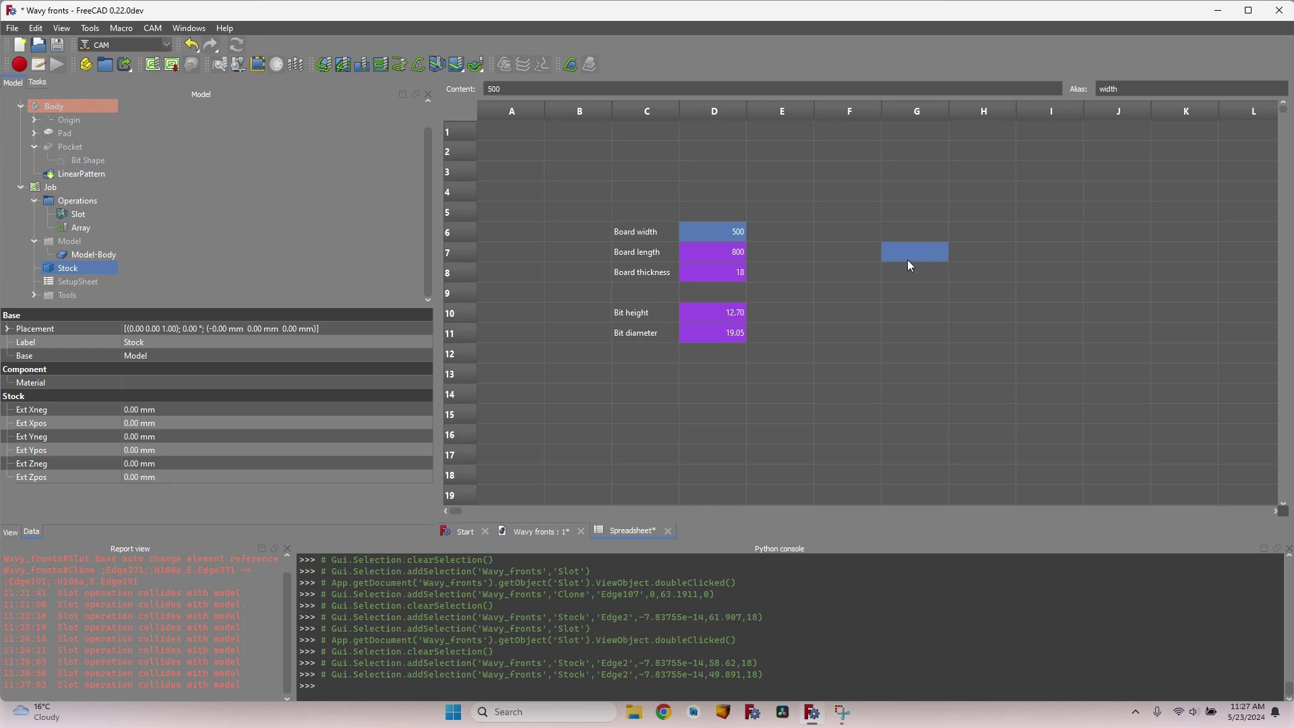
text(600)
click(541, 531)
middle_drag(998, 237, 856, 239)
scroll(908, 279, up, 5)
middle_drag(776, 305, 671, 386)
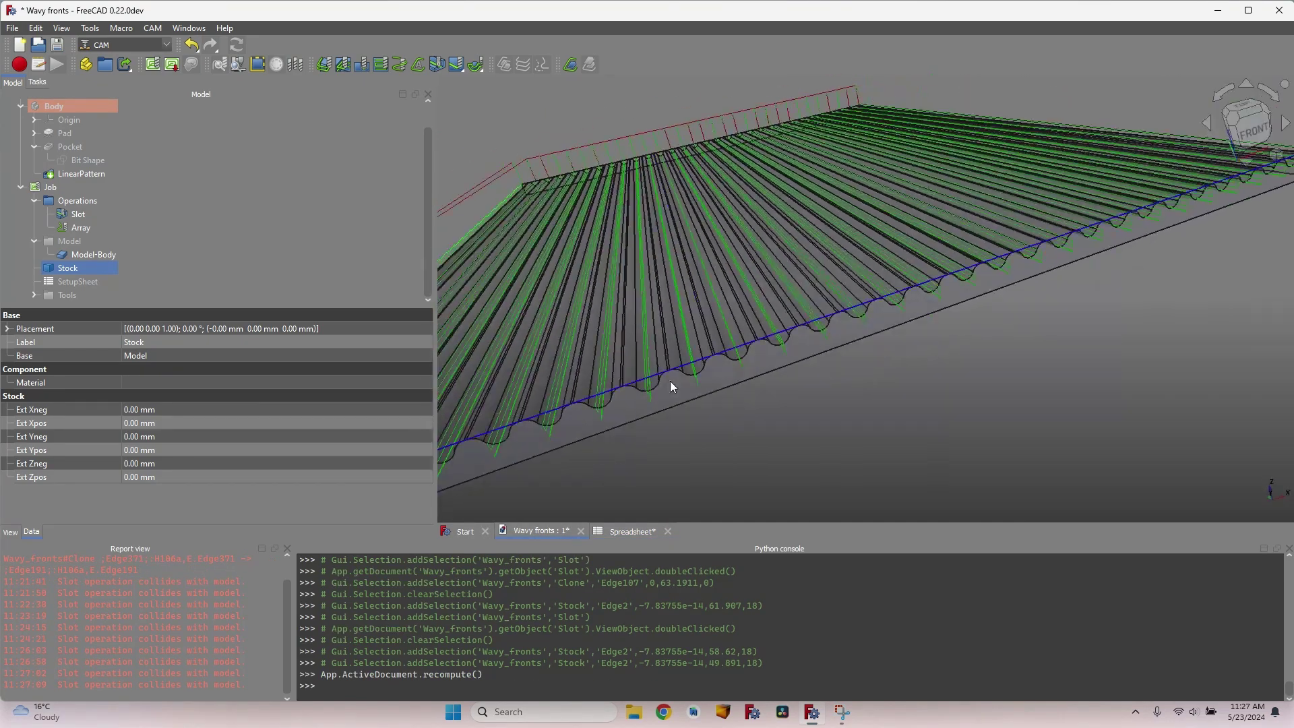
Set the board width in the spreadsheet to 200 and view the narrower board with its toolpaths
click(632, 531)
click(727, 235)
text(200)
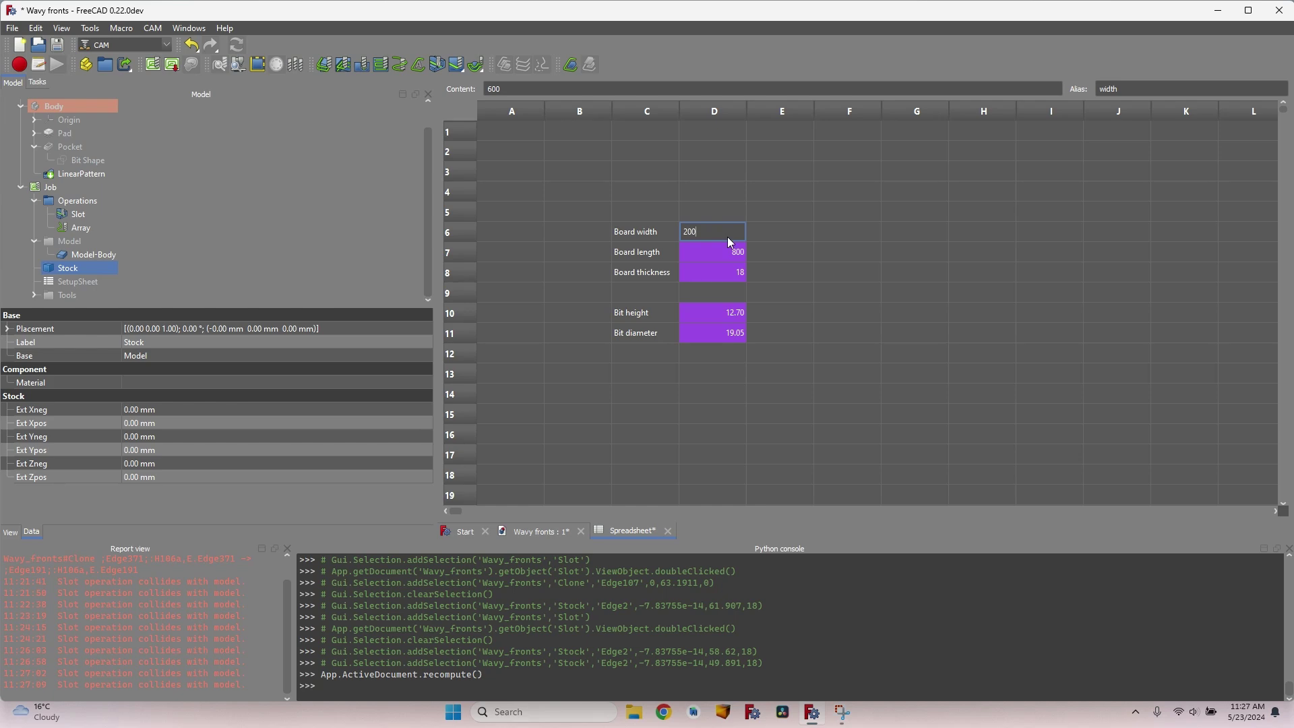
key(Return)
click(542, 531)
scroll(697, 341, up, 5)
scroll(696, 342, down, 6)
mouse_move(697, 341)
middle_down()
mouse_move(795, 288)
mouse_move(846, 304)
mouse_move(857, 251)
mouse_move(851, 270)
middle_up()
Increase the board thickness in the spreadsheet and view the thicker board with its toolpaths up close
click(627, 531)
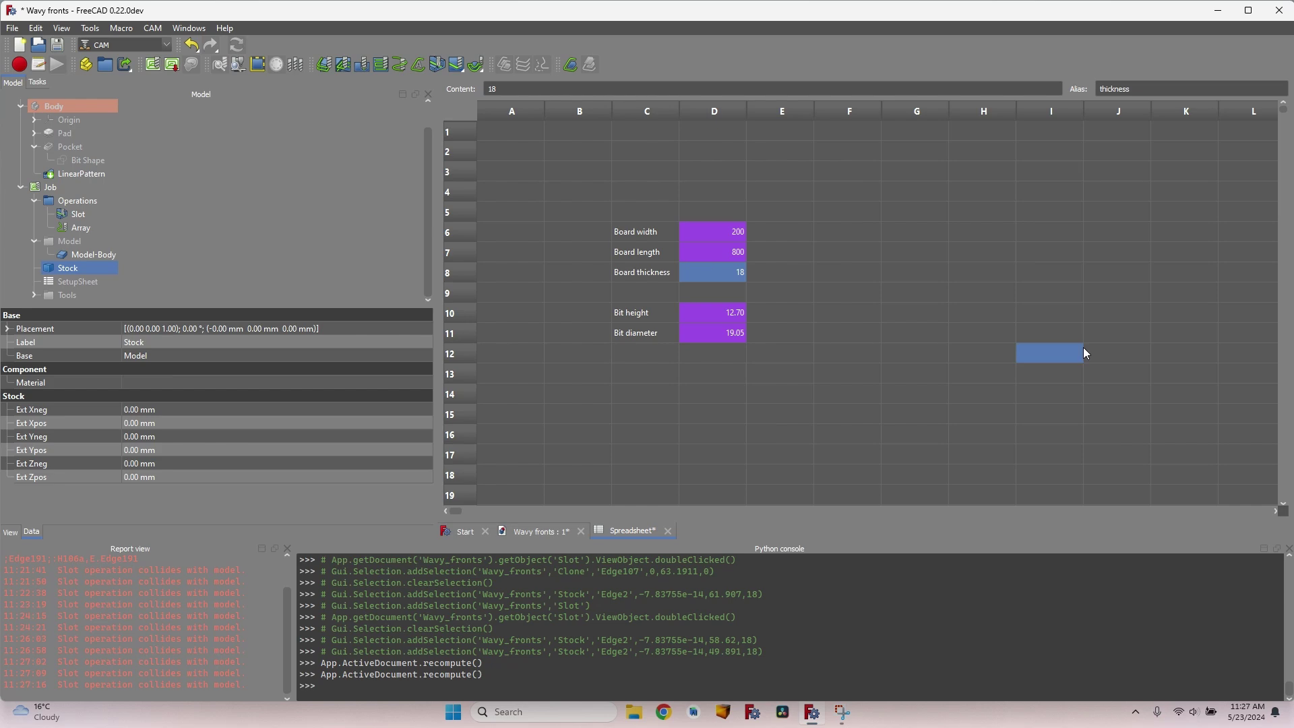
click(542, 531)
mouse_move(829, 263)
middle_down()
mouse_move(858, 298)
mouse_move(842, 283)
middle_up()
scroll(754, 252, up, 6)
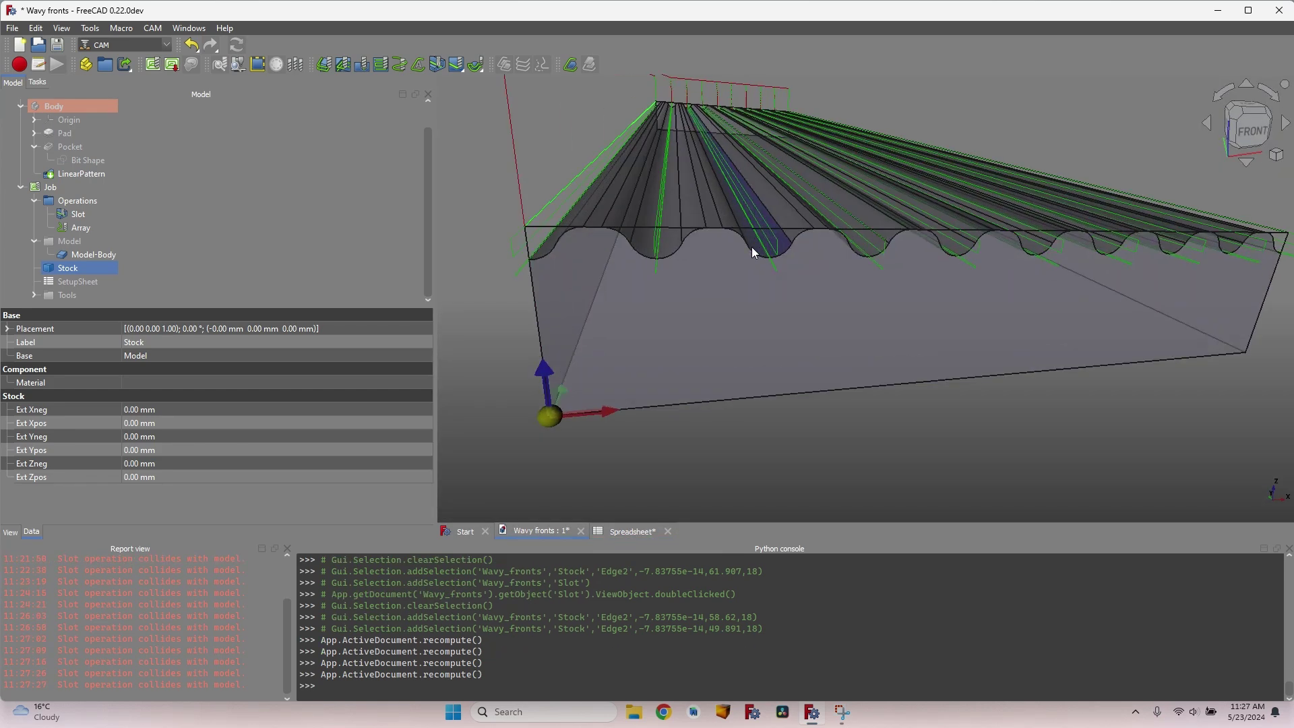
mouse_move(711, 226)
middle_down()
mouse_move(735, 226)
mouse_move(553, 177)
middle_up()
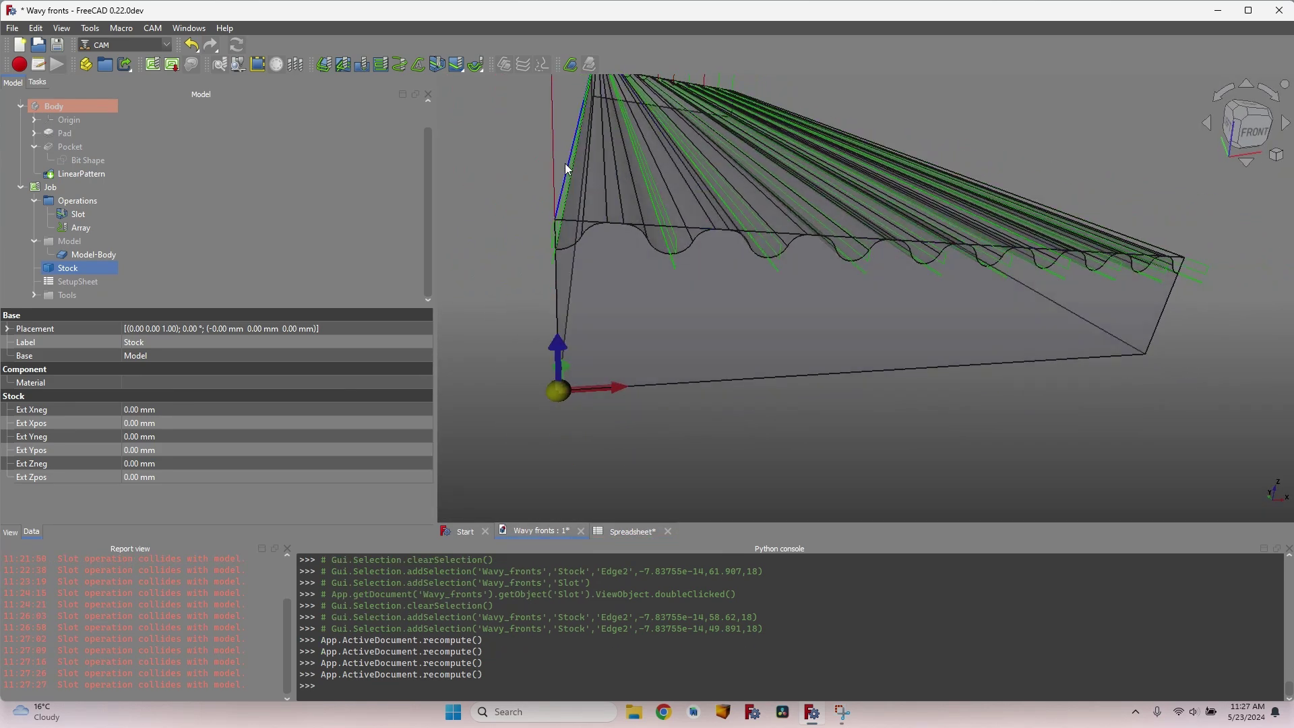
Inspect the first slot and the arrayed toolpaths on the resized board from several angles, and save the document
click(528, 298)
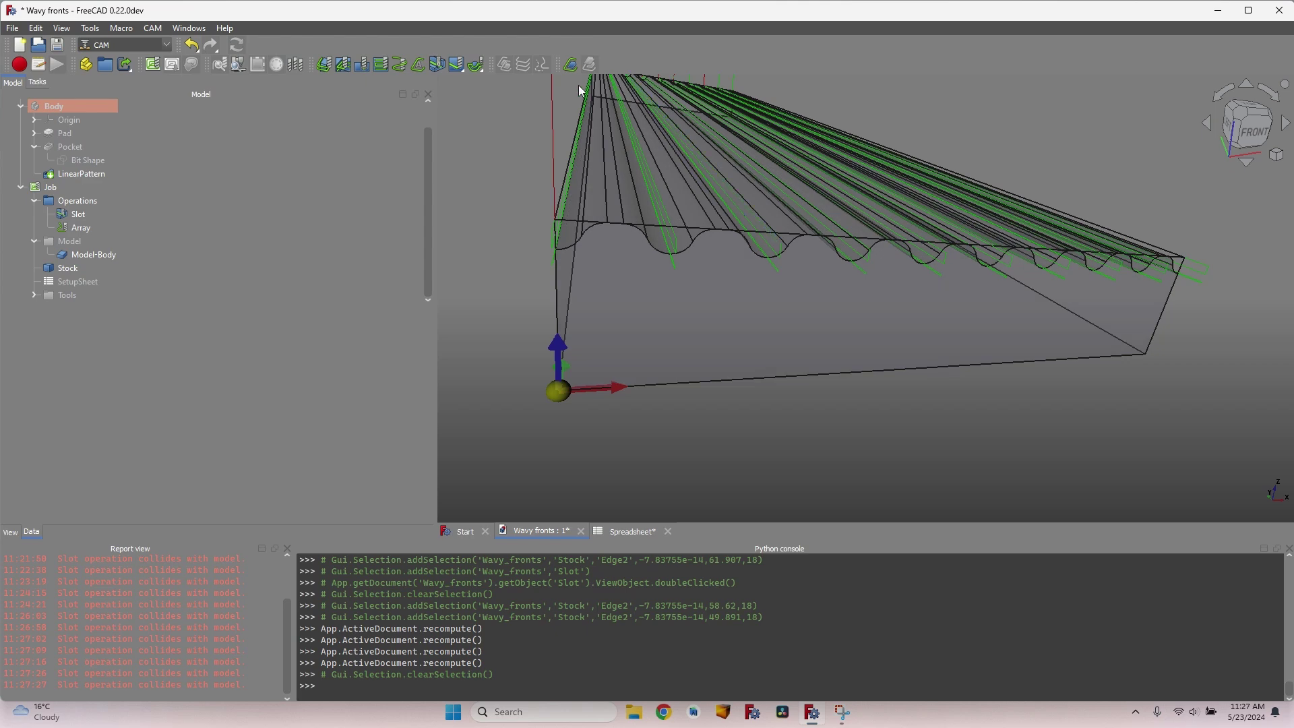
scroll(871, 165, down, 1)
middle_drag(871, 166, 792, 444)
middle_drag(622, 303, 667, 254)
scroll(639, 337, up, 3)
middle_drag(659, 317, 674, 288)
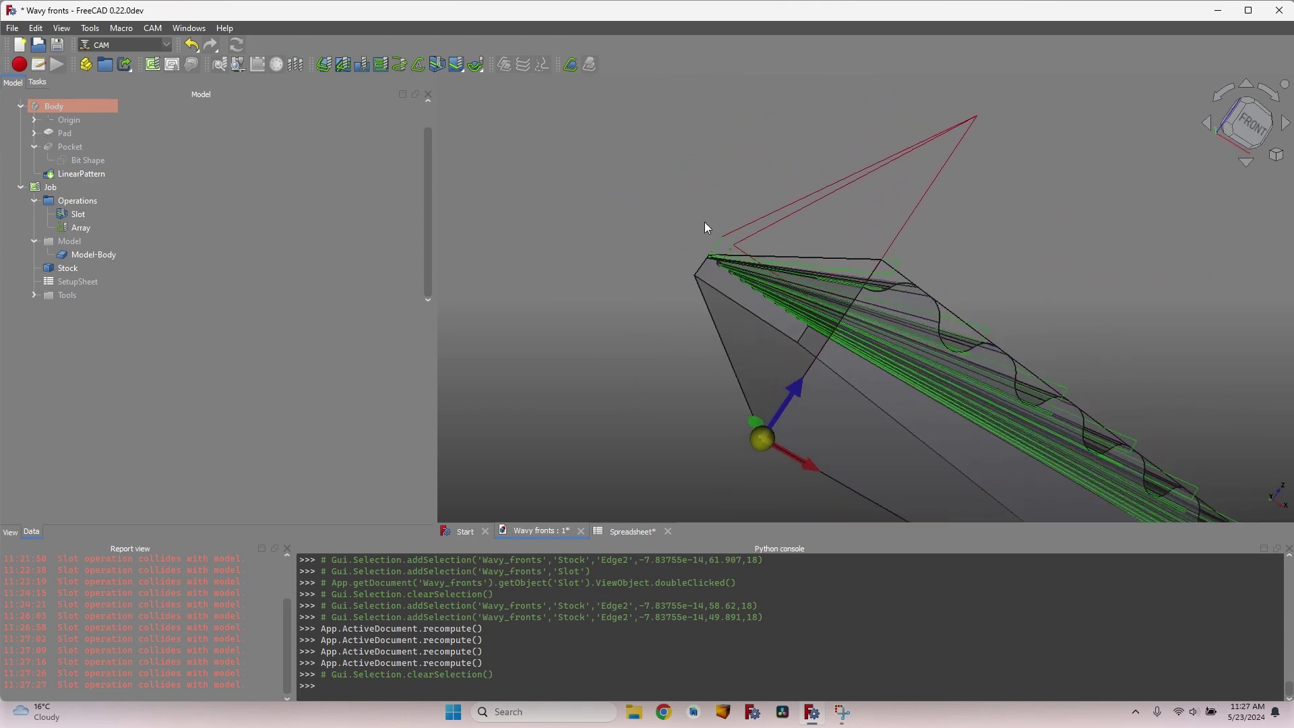
middle_drag(470, 232, 729, 189)
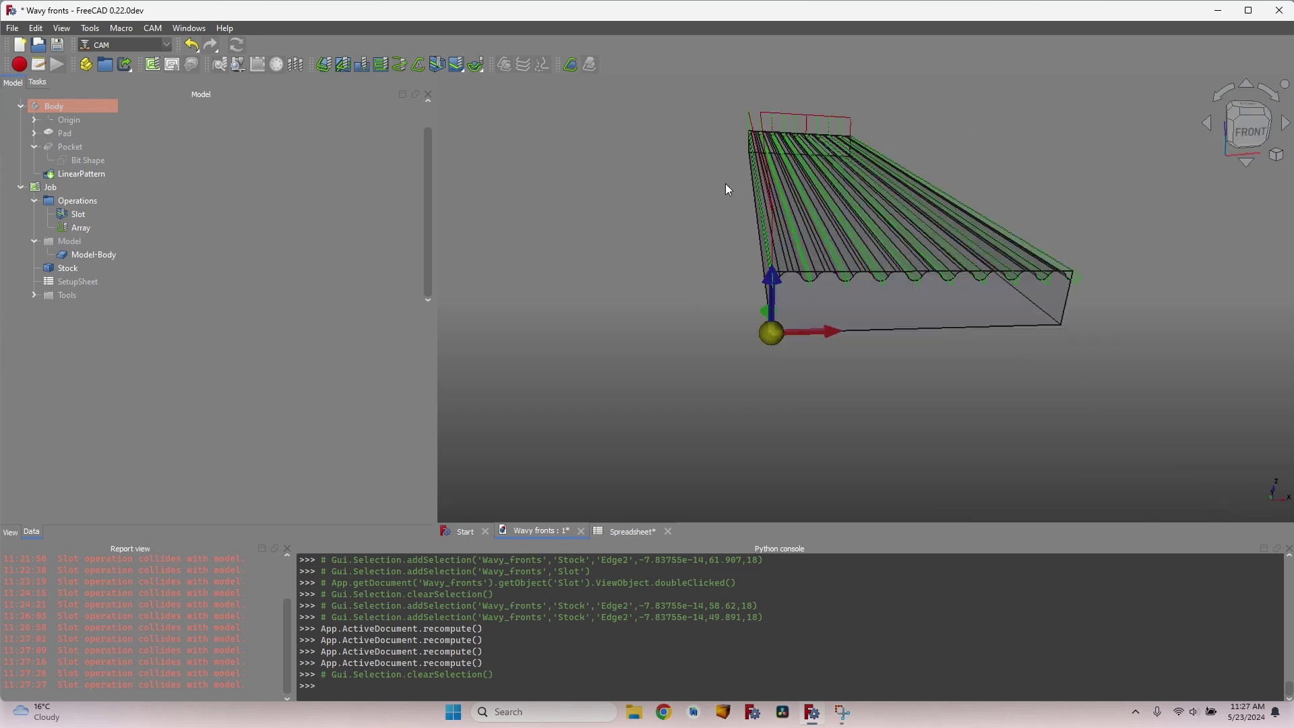
scroll(708, 240, up, 2)
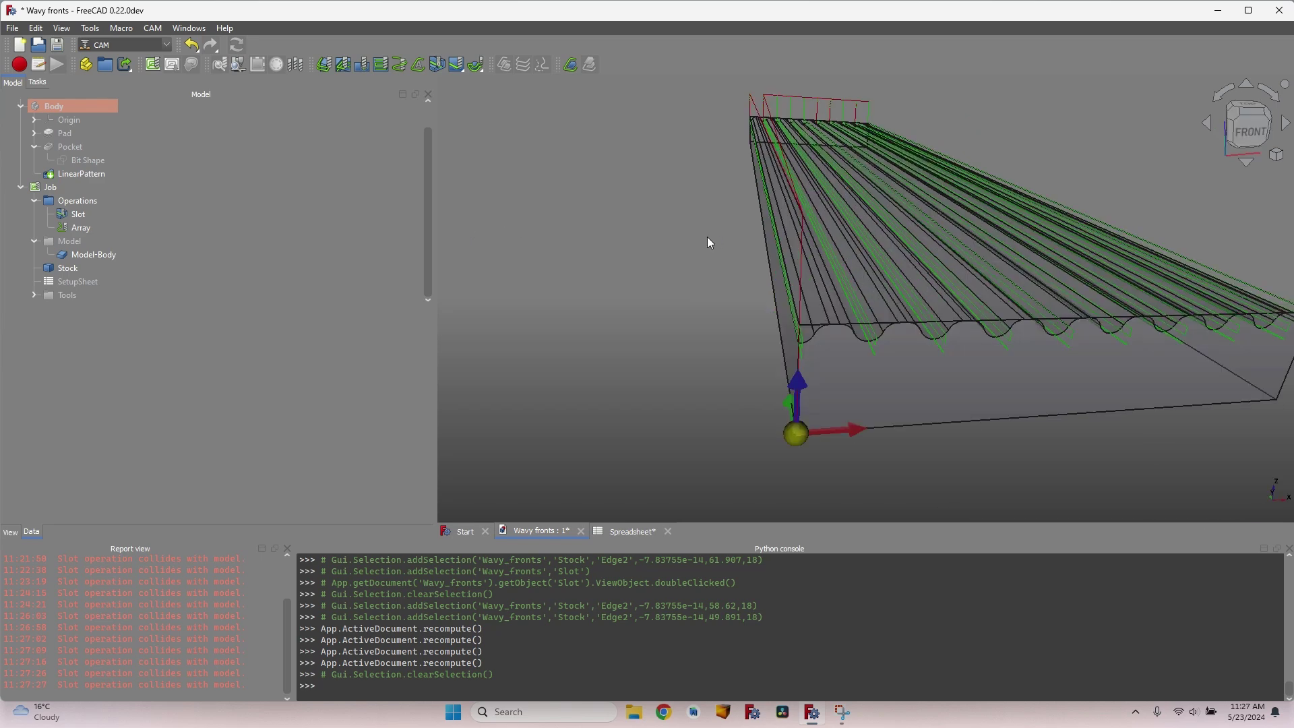
mouse_move(1246, 194)
middle_down()
mouse_move(1092, 185)
mouse_move(973, 445)
mouse_move(943, 443)
mouse_move(959, 326)
mouse_move(953, 346)
mouse_move(933, 339)
mouse_move(1007, 282)
middle_up()
key(ctrl+s)
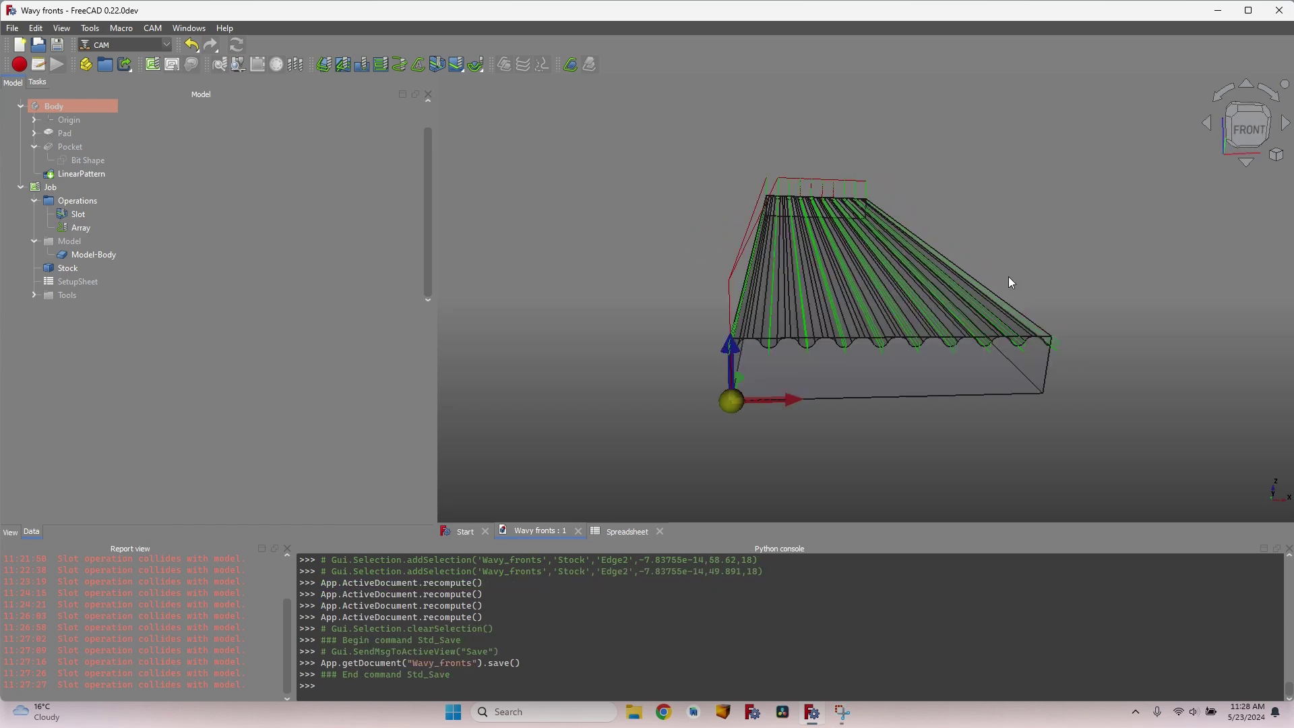